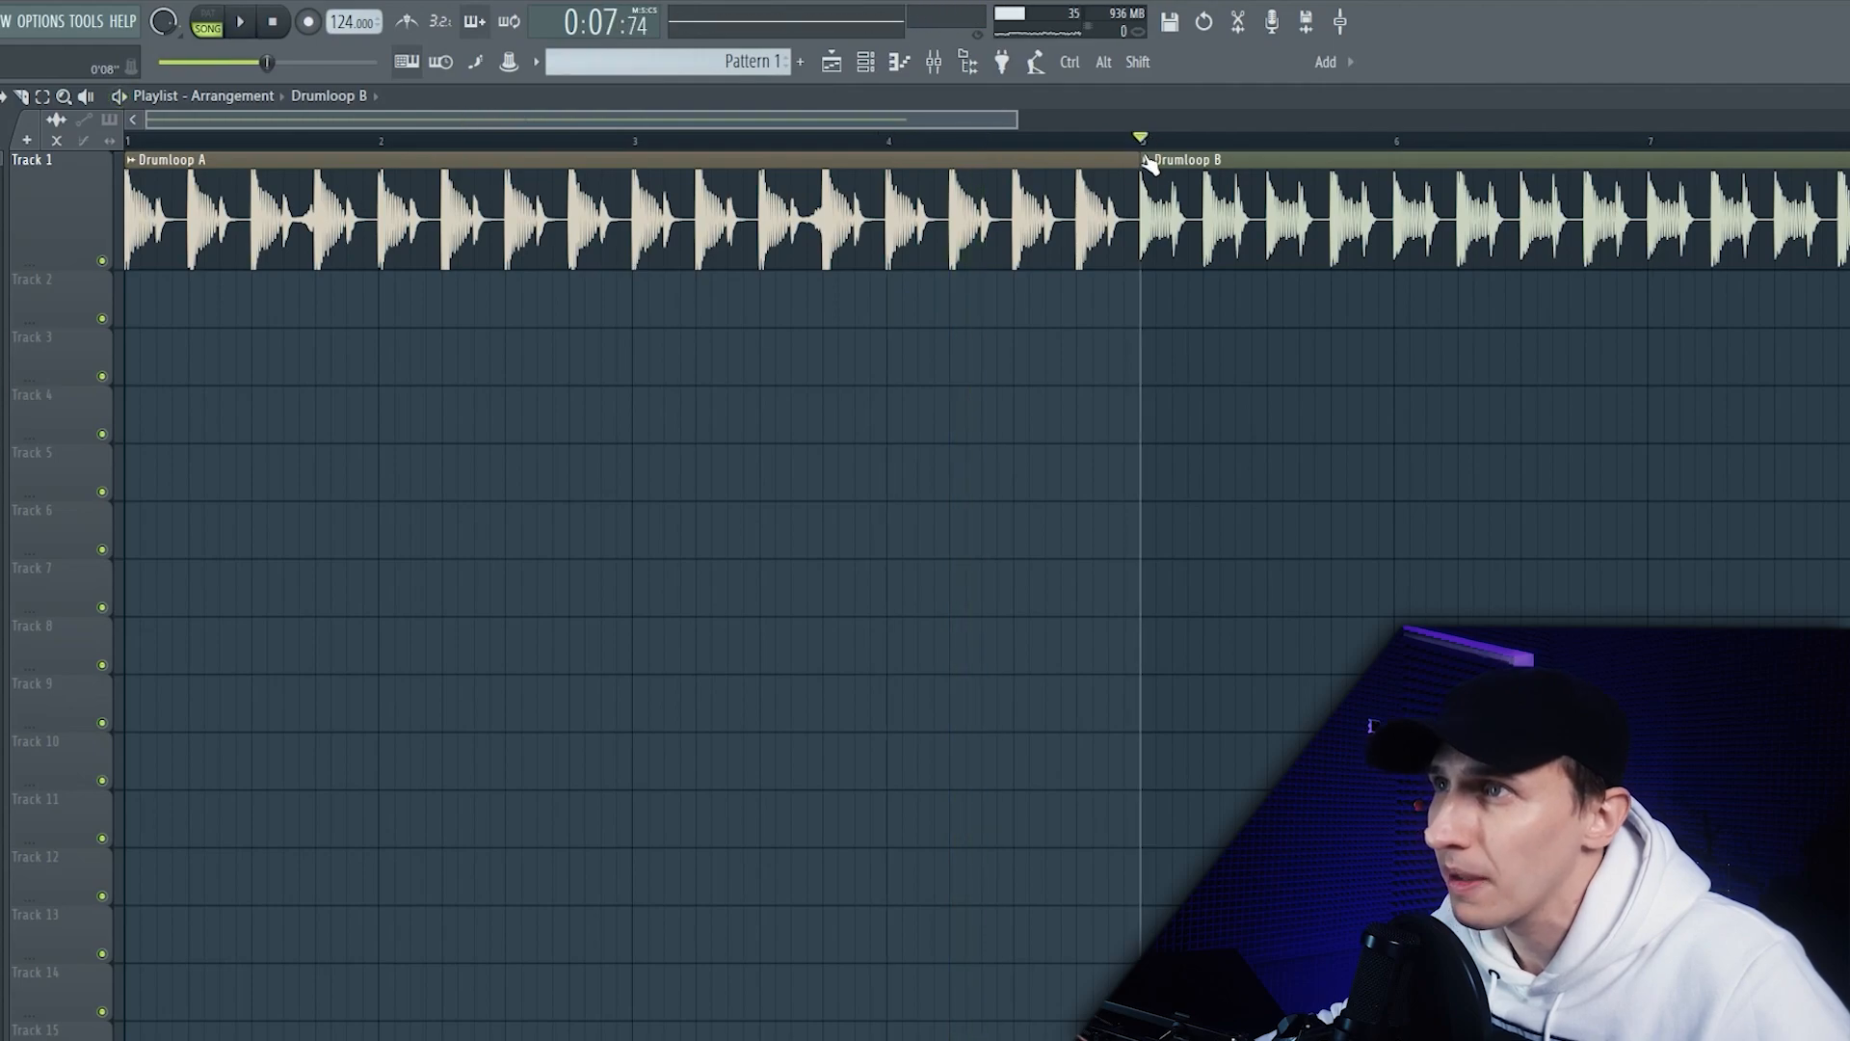
Step: Overlap the start of Drumloop B with the last bar of Drumloop A to create a crossfade, and play back the transition
key(space)
drag(1318, 204, 1029, 212)
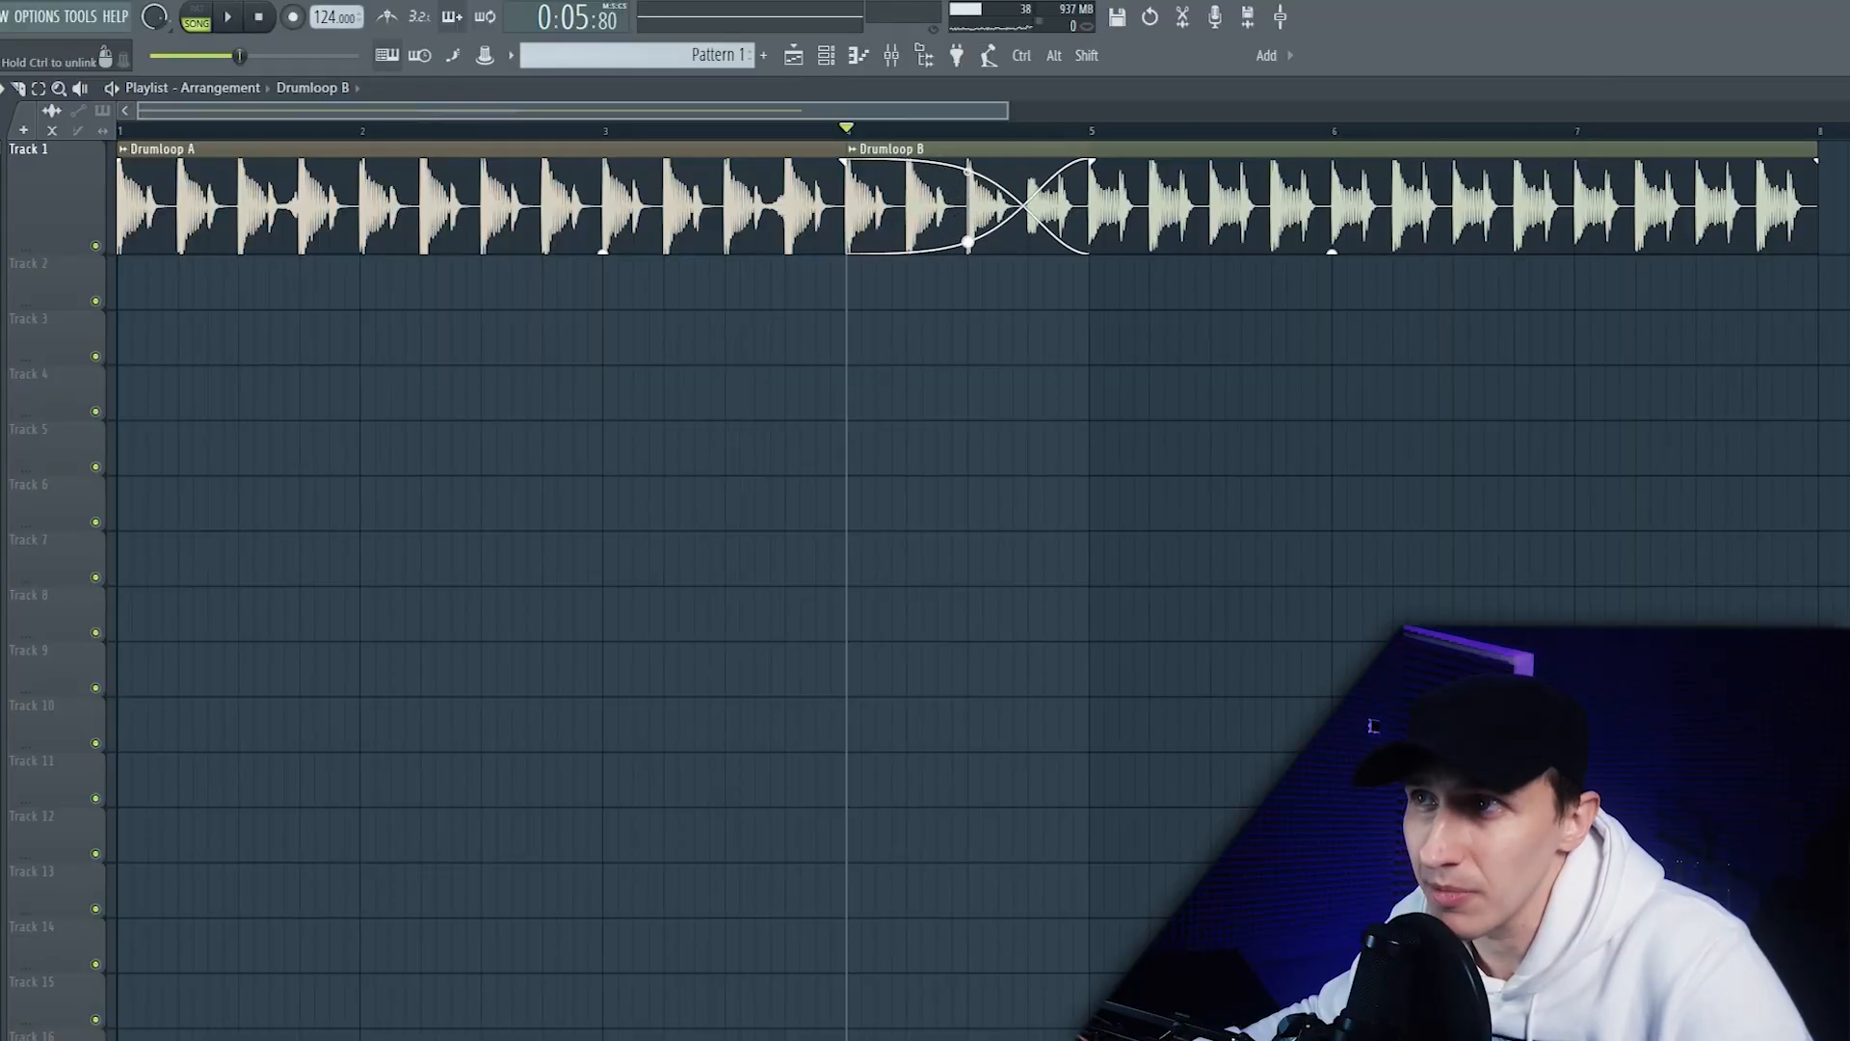
key(space)
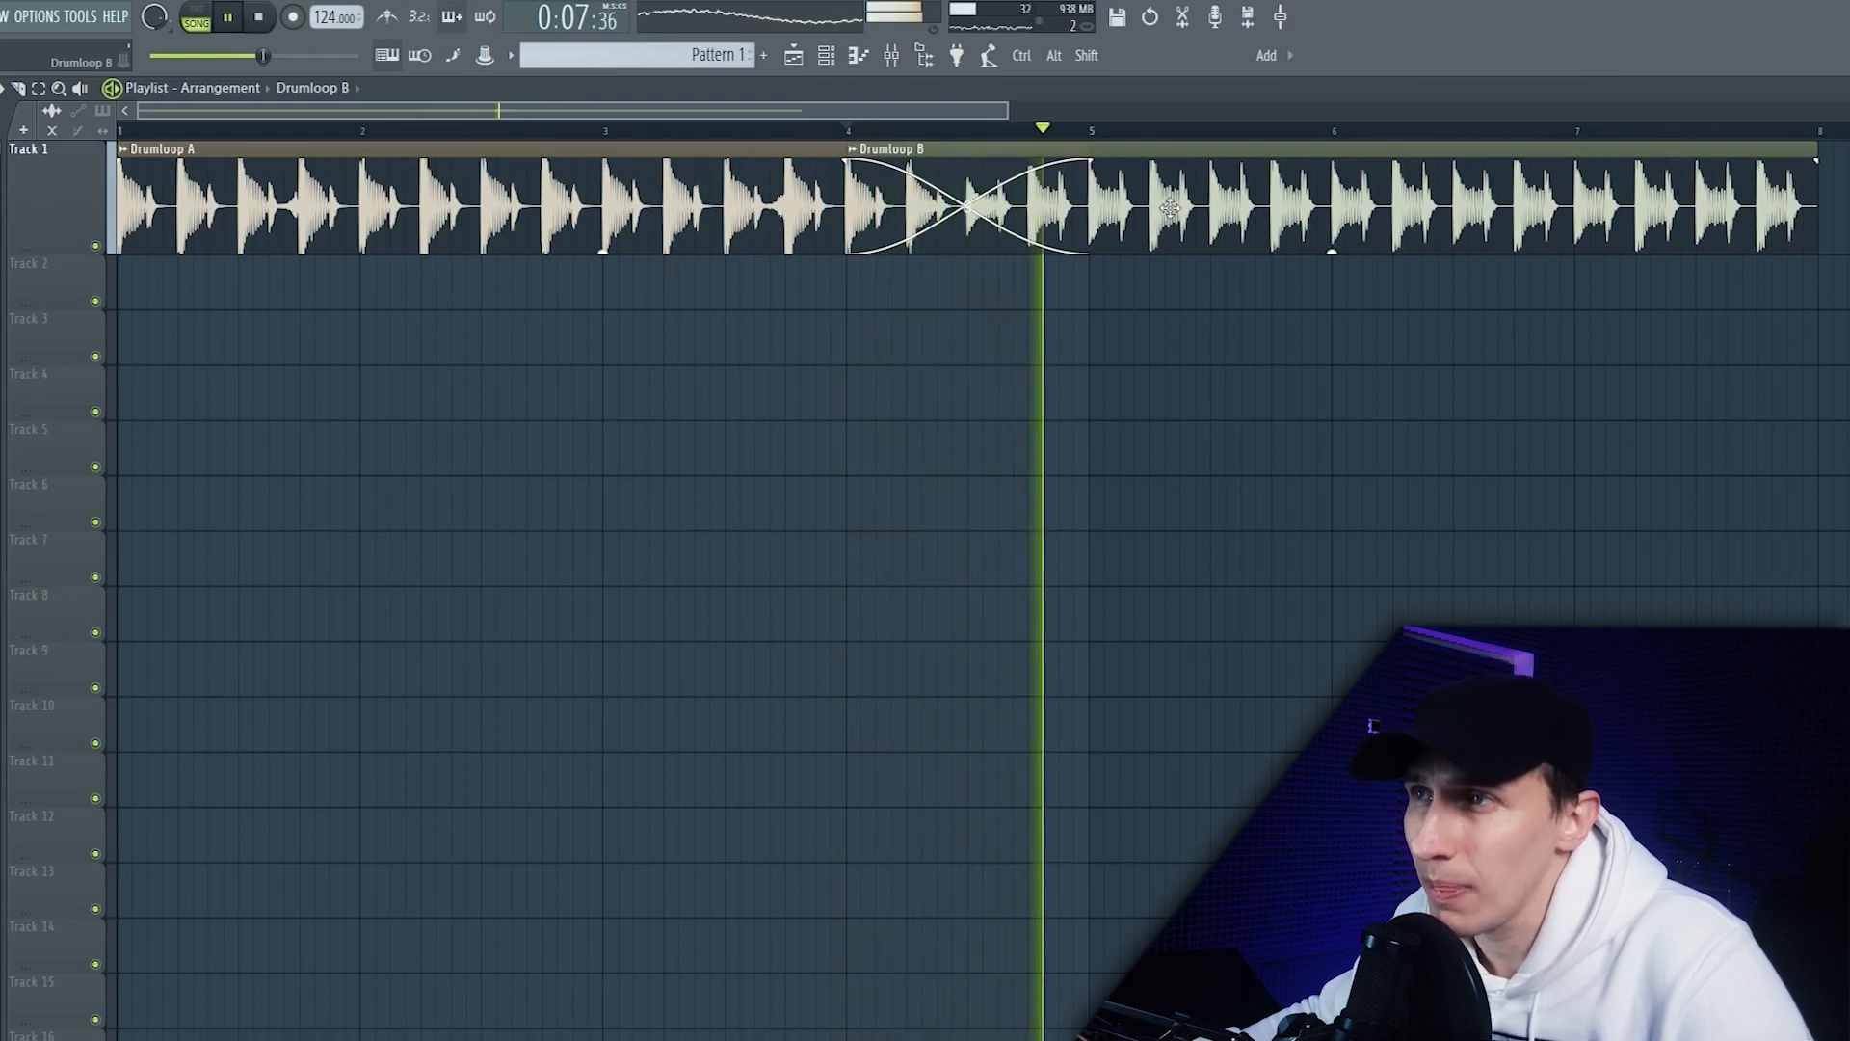
key(space)
drag(1170, 208, 846, 201)
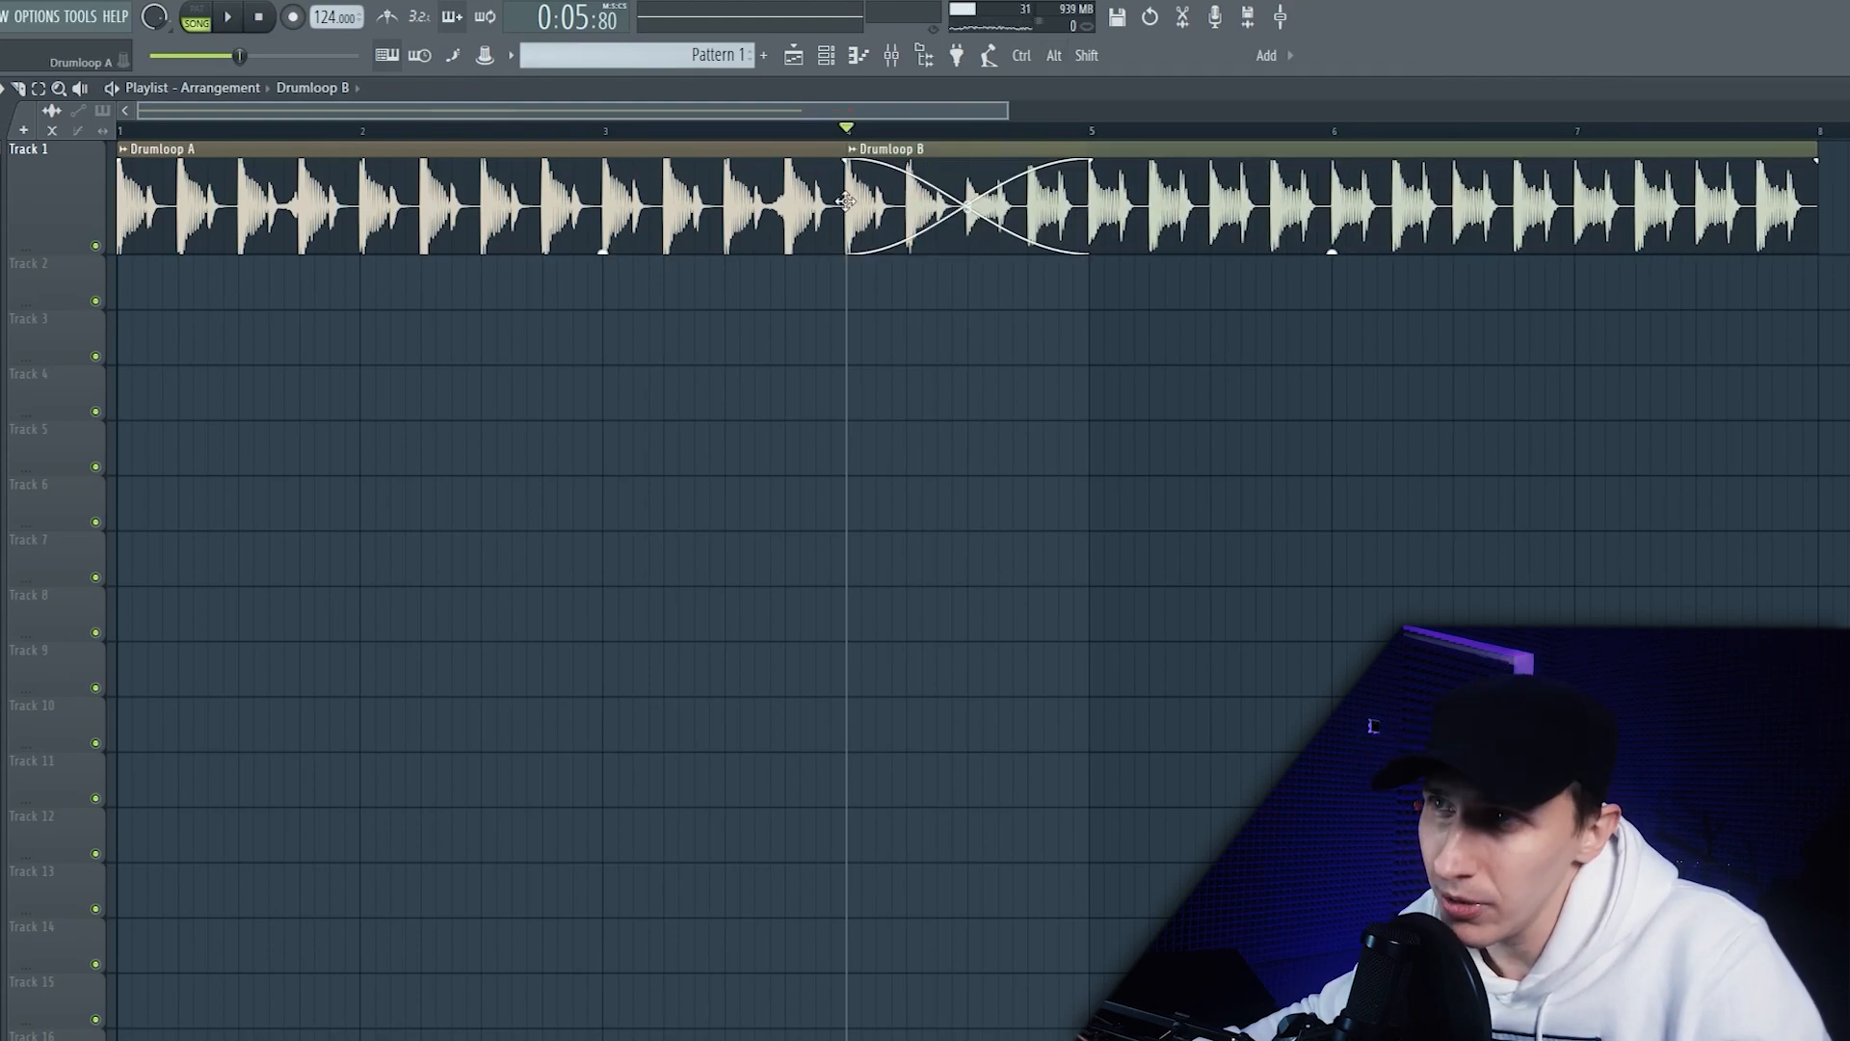
drag(846, 202, 1000, 211)
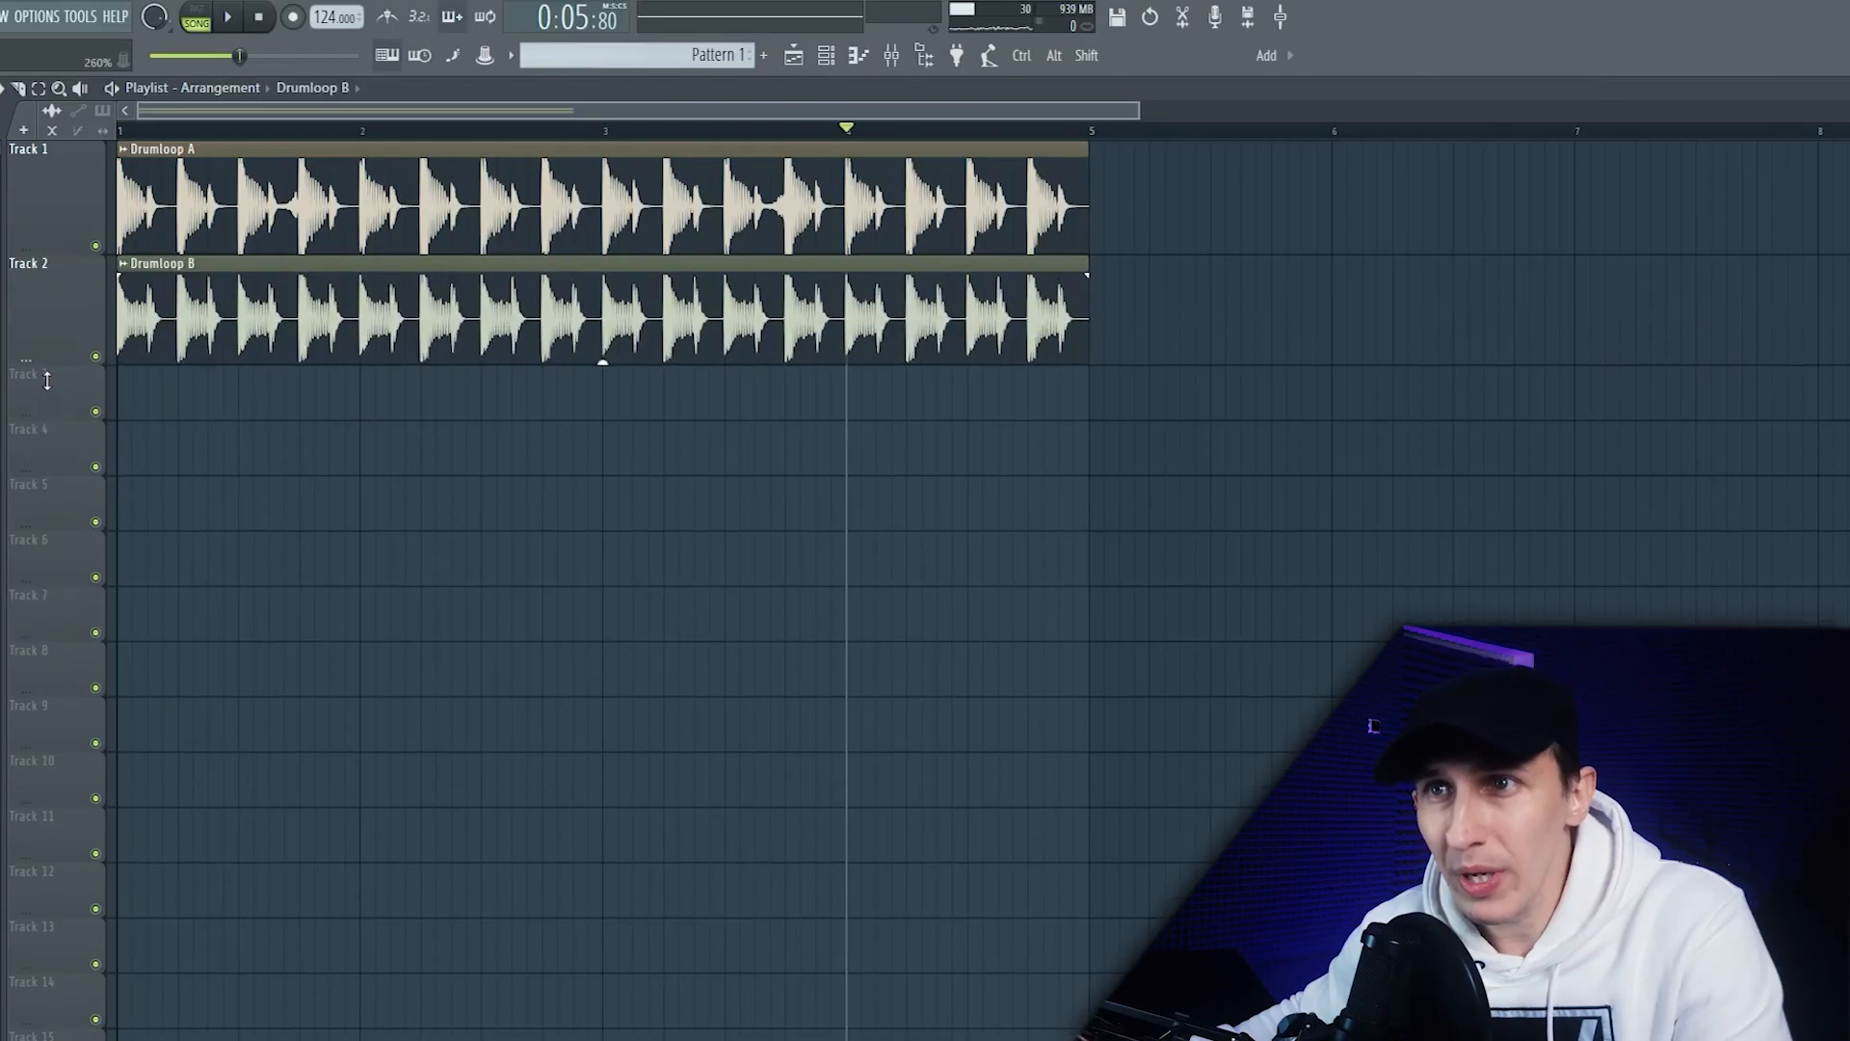
Step: Add a fade-in of about three beats and a fade-out to the Drumloop B clip on Track 2
scroll(114, 301, up, 2)
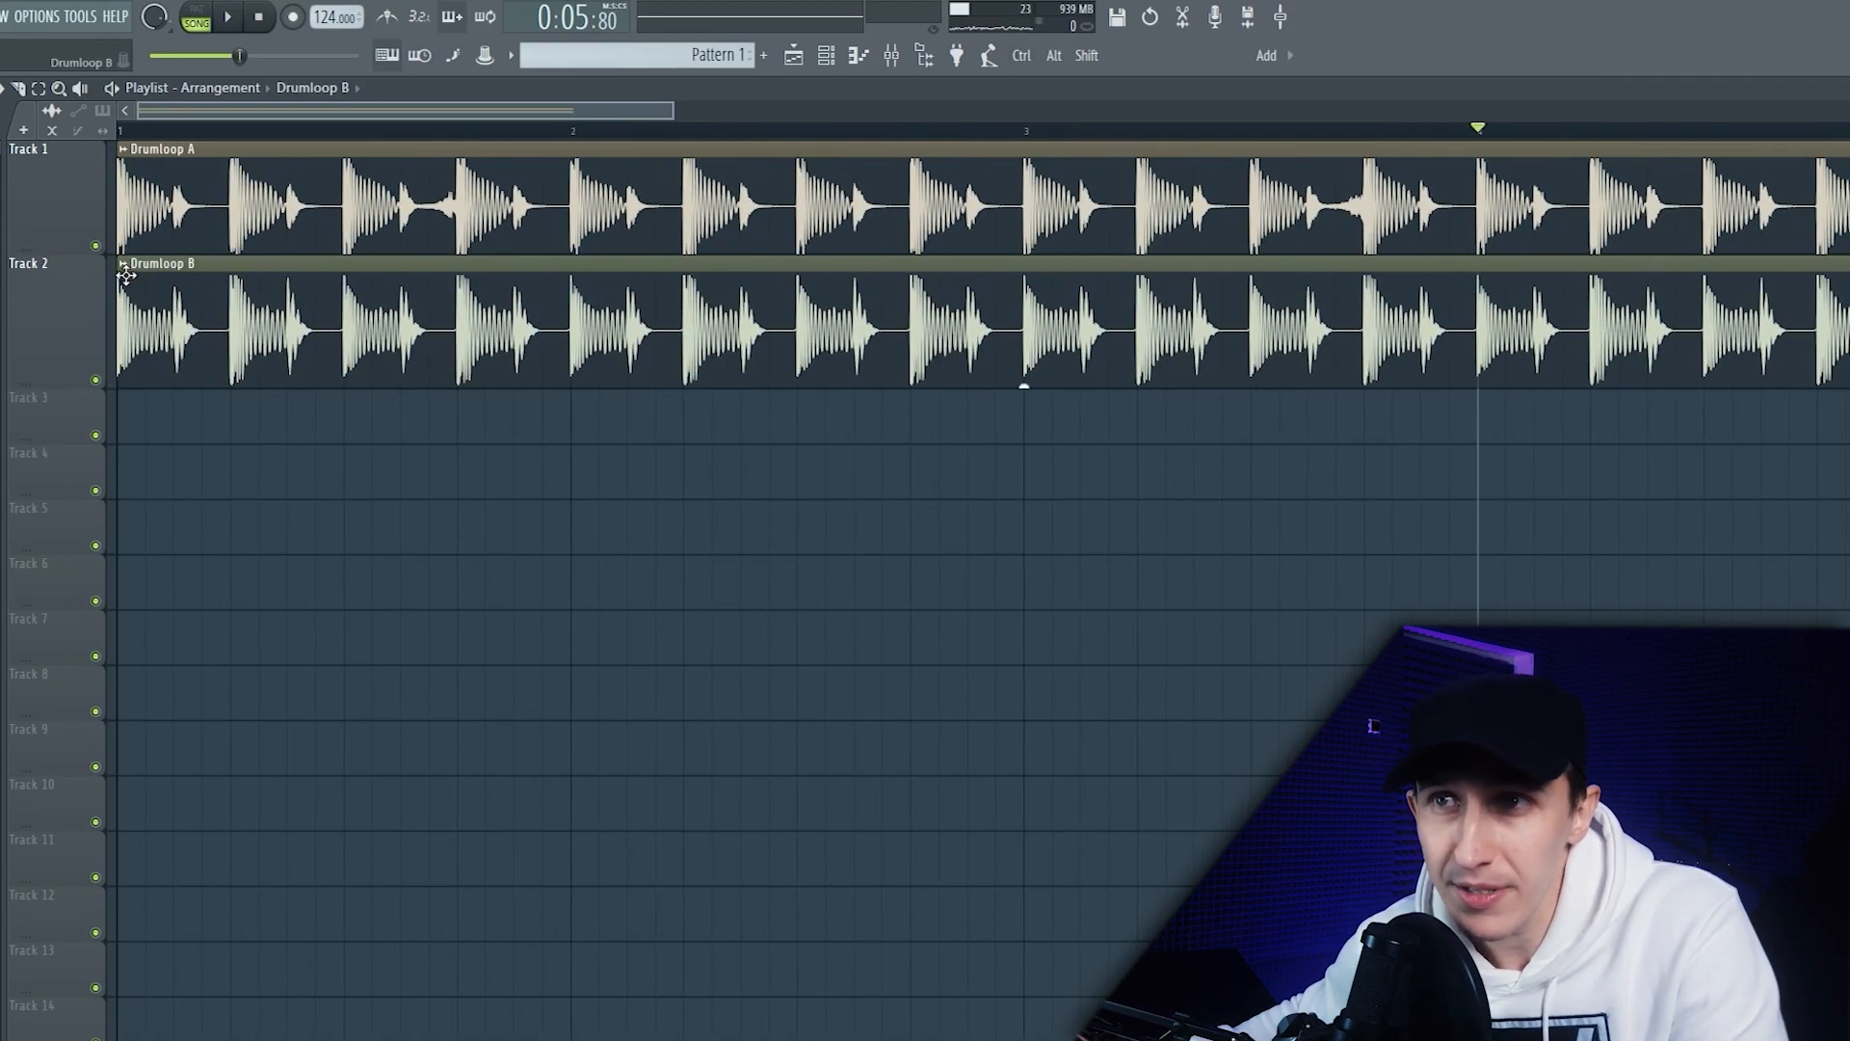
drag(152, 275, 471, 268)
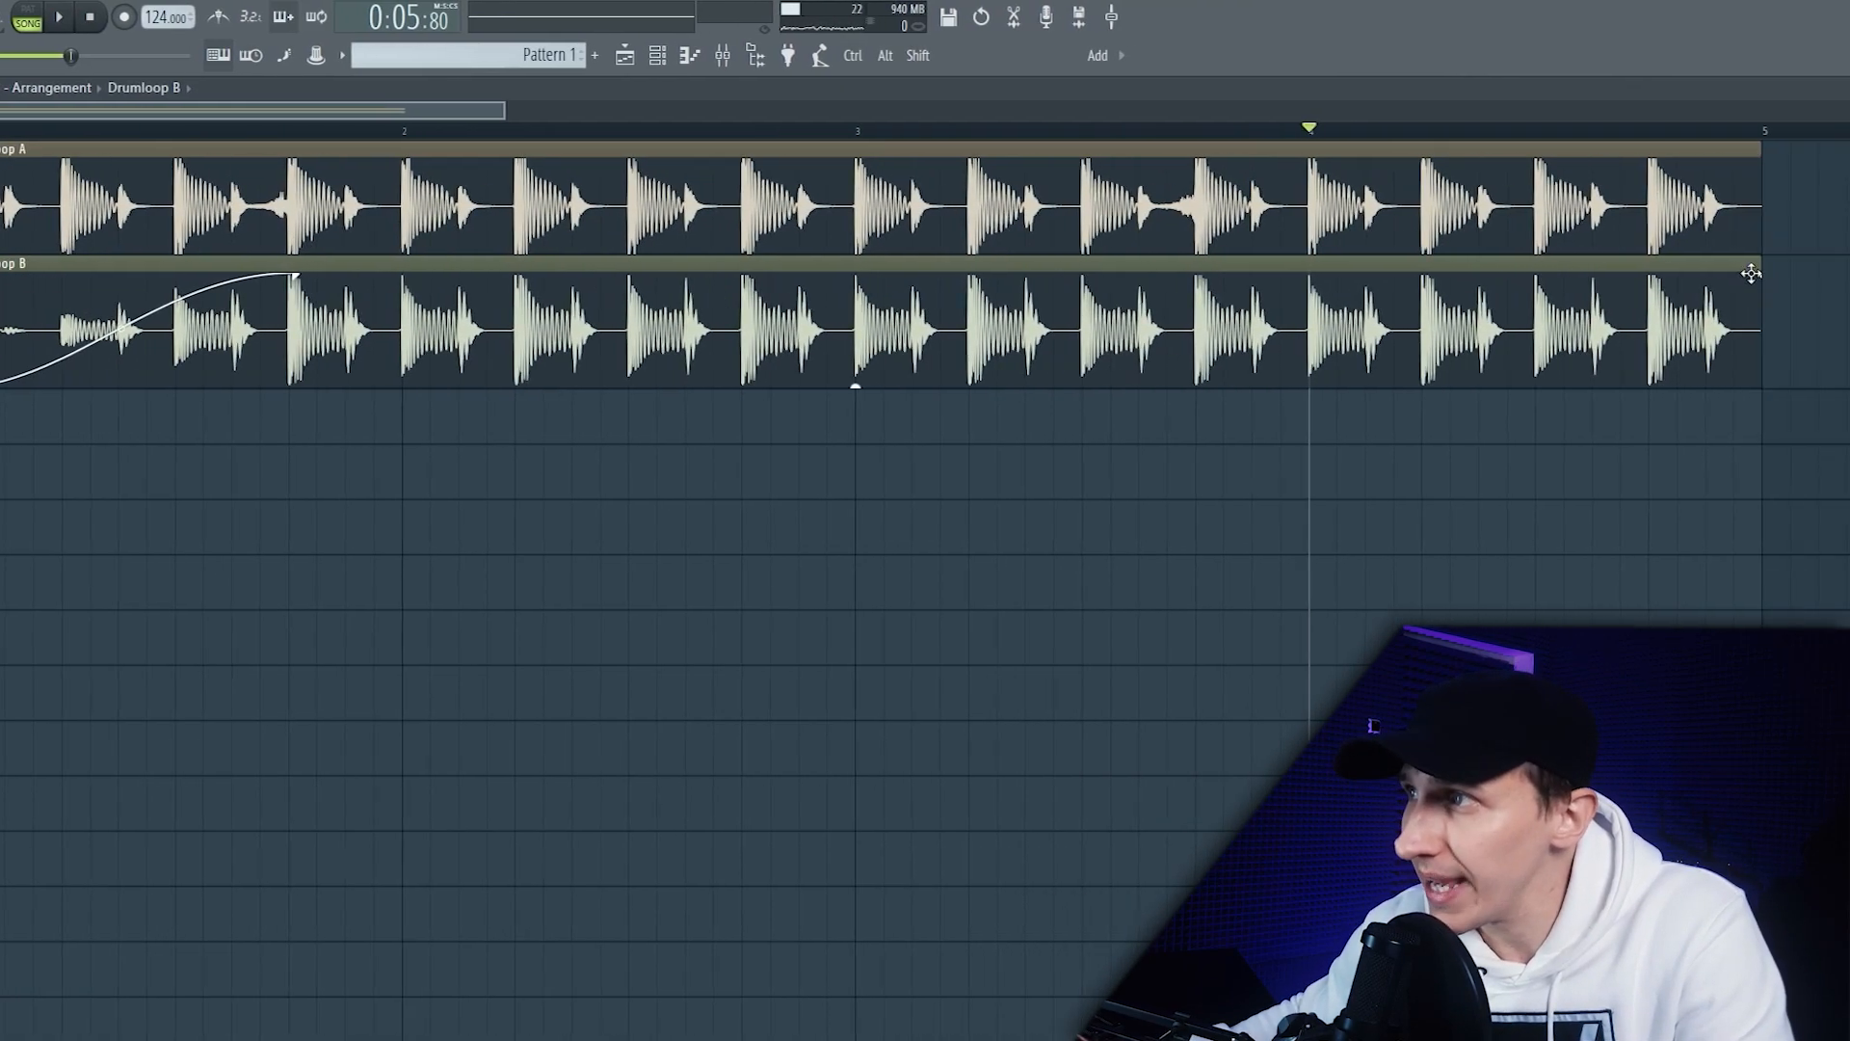
drag(1849, 273, 1656, 270)
drag(1465, 270, 1296, 269)
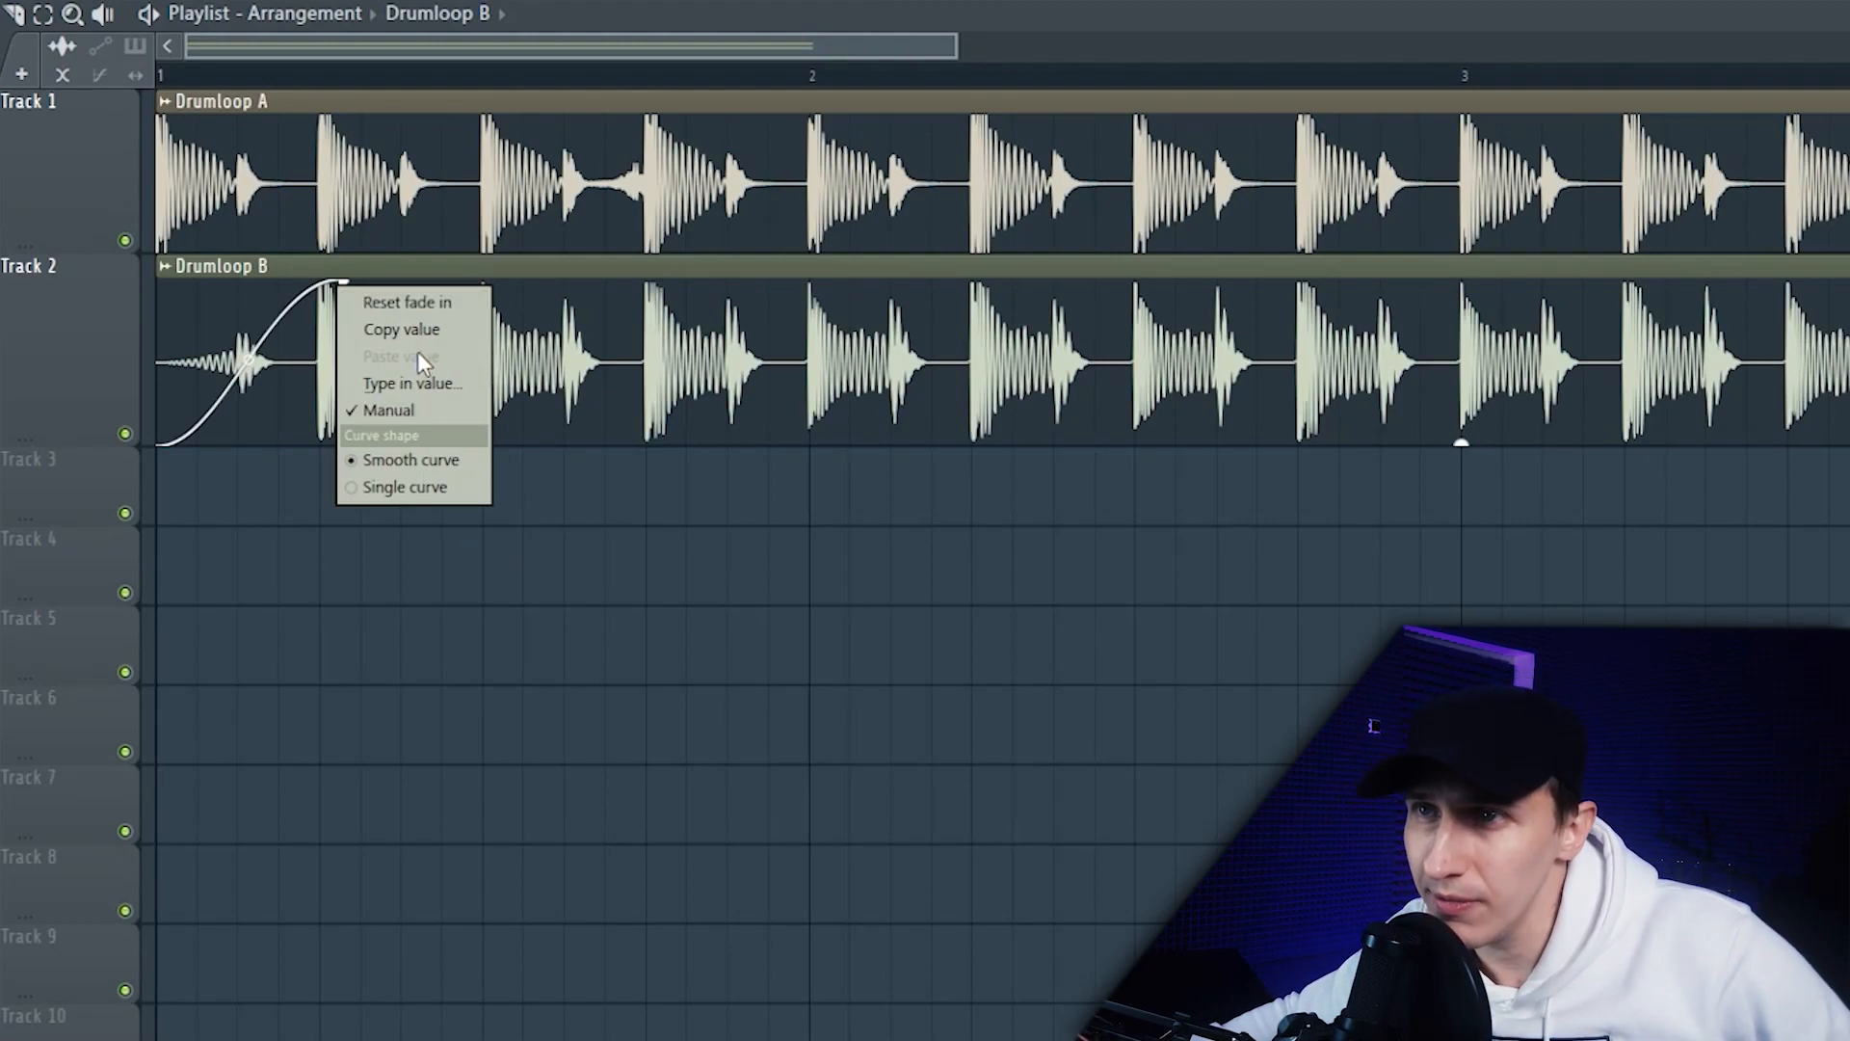
Step: Change the Drumloop B fade-in to a single curve, adjust its tension, and reset the fade-in
click(401, 487)
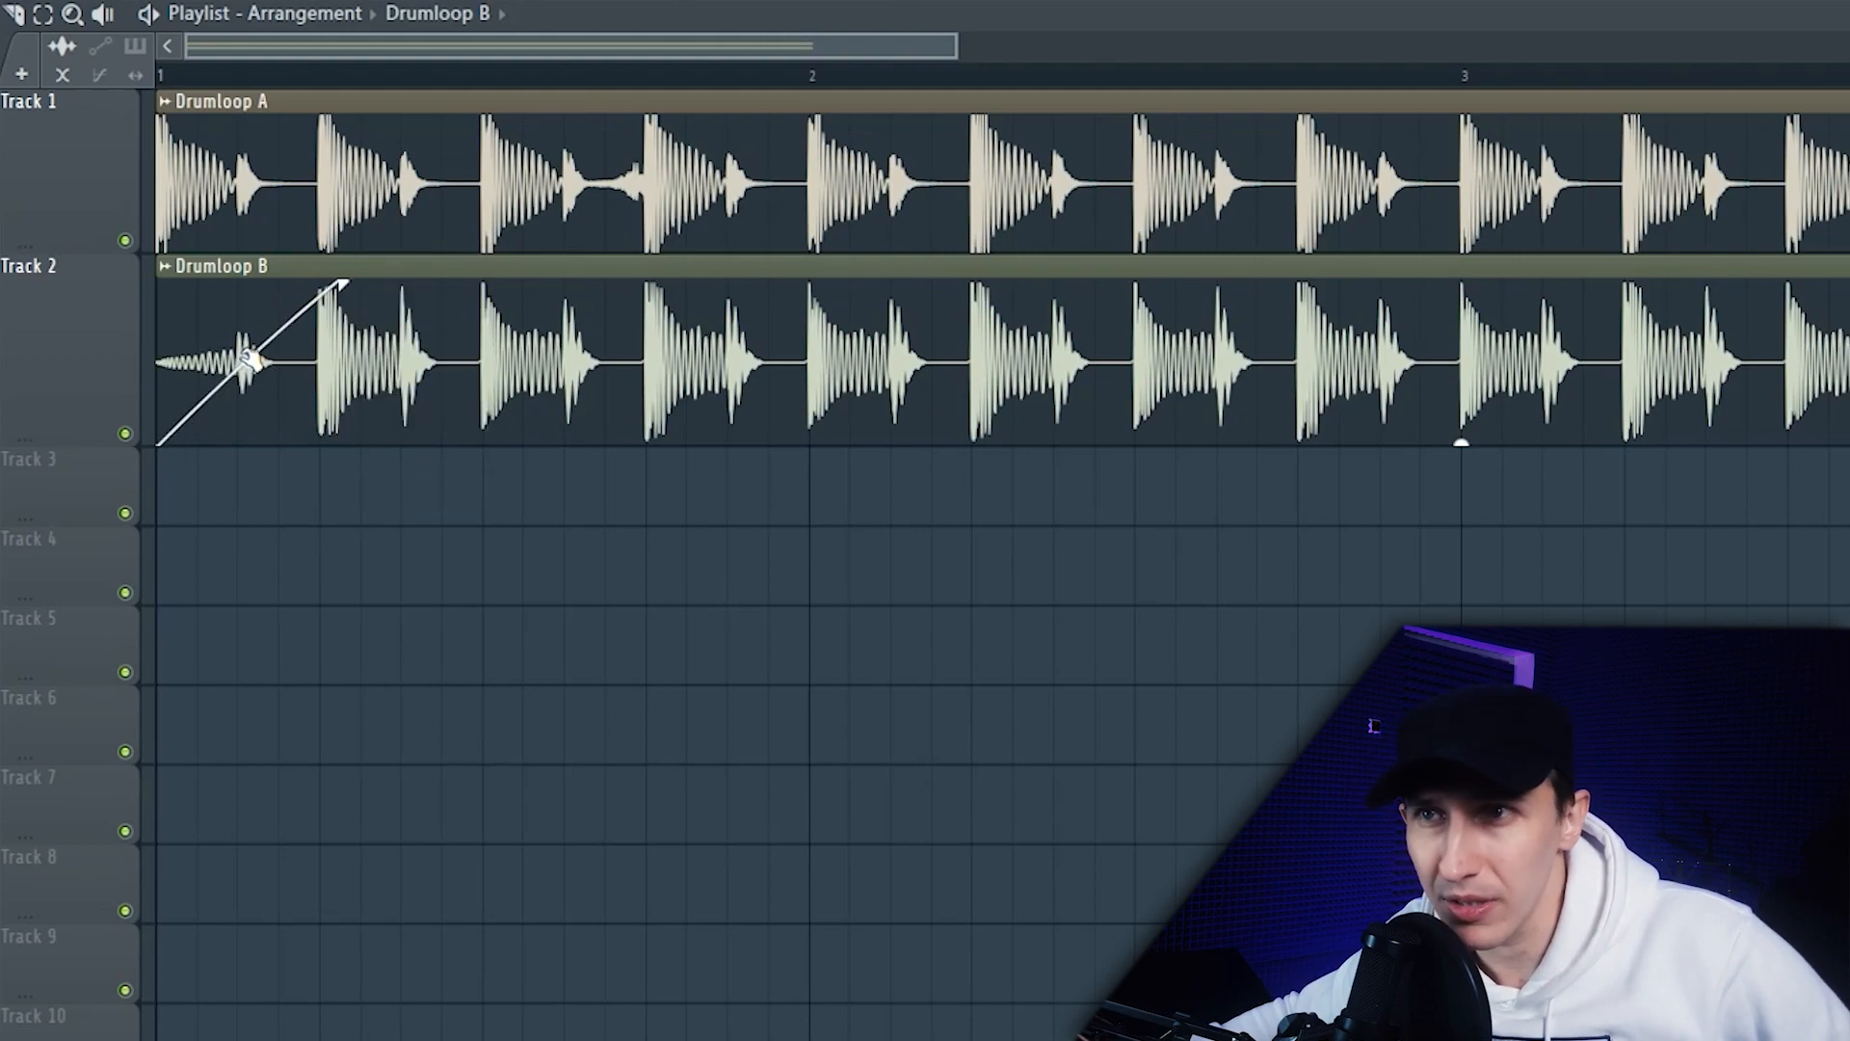
mouse_move(250, 358)
mouse_down()
mouse_move(247, 319)
mouse_move(247, 362)
mouse_up()
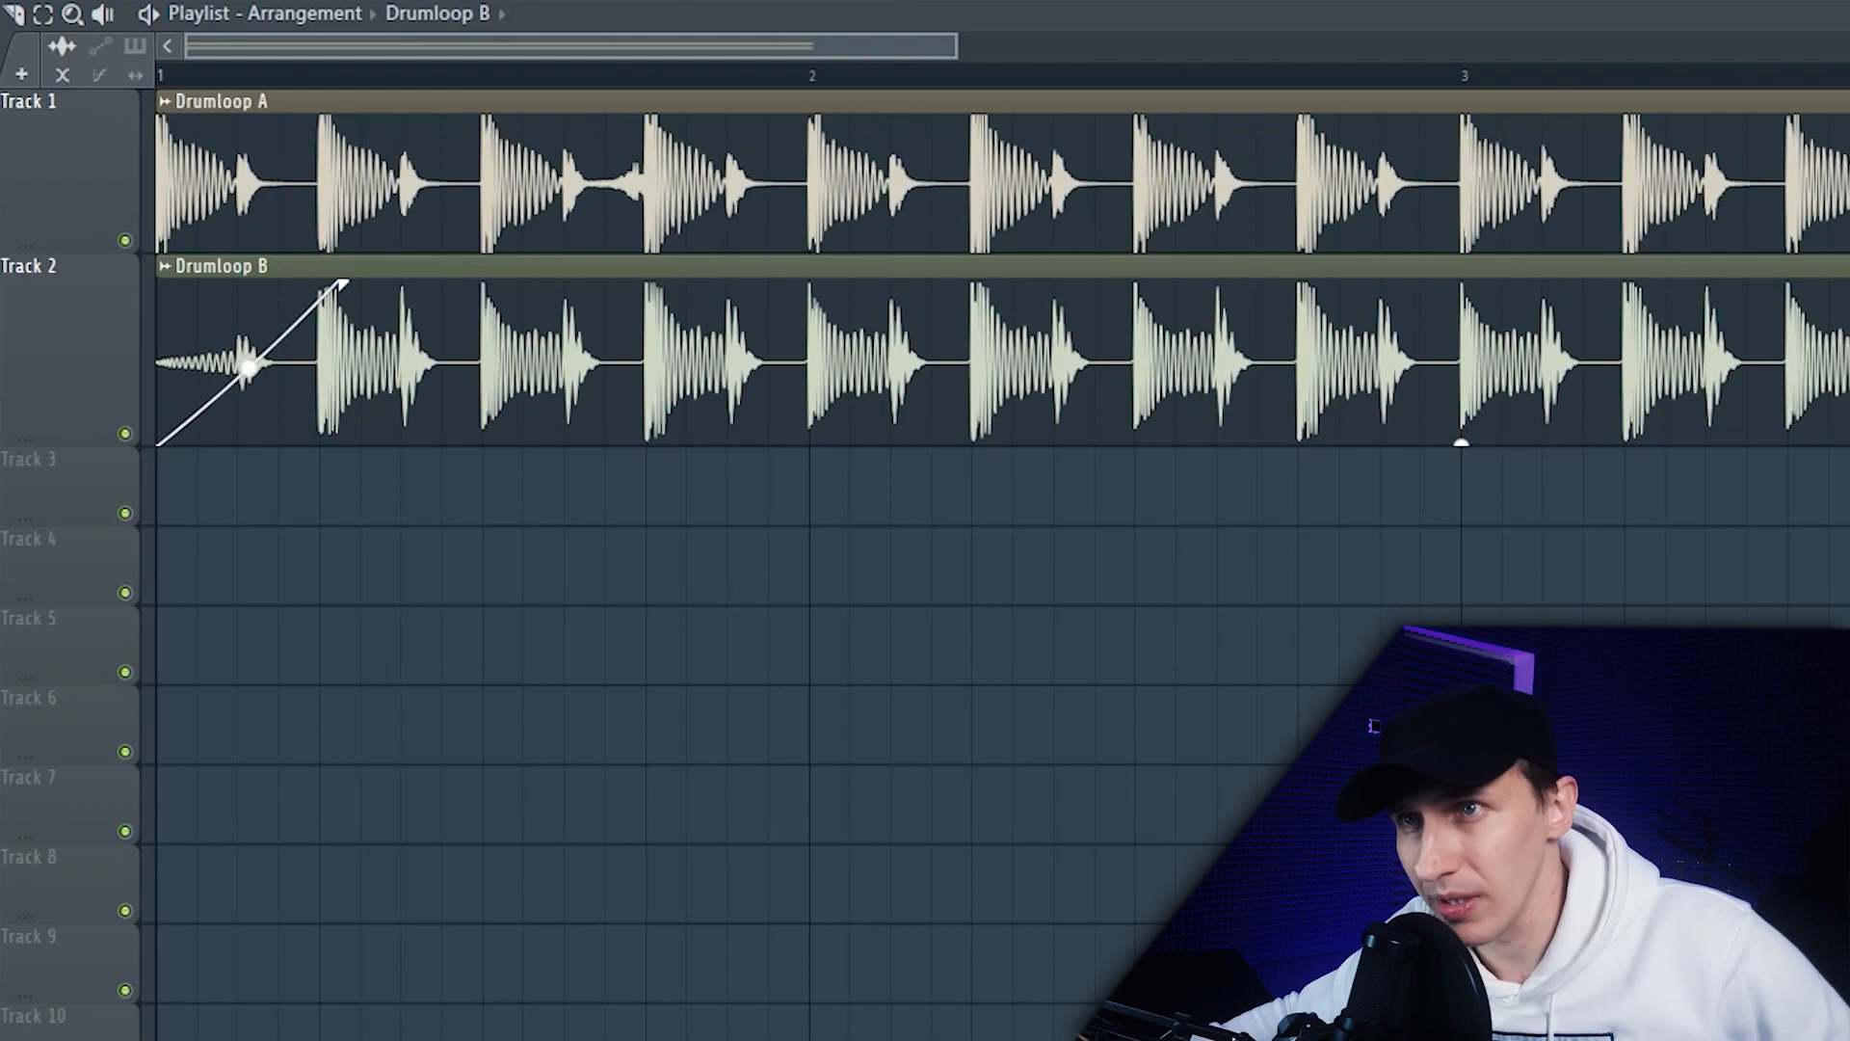
right_click(342, 284)
click(371, 298)
Step: Fade in the Drumloop B clip over about its first beat, using the smooth curve shape
drag(161, 285, 321, 283)
right_click(320, 285)
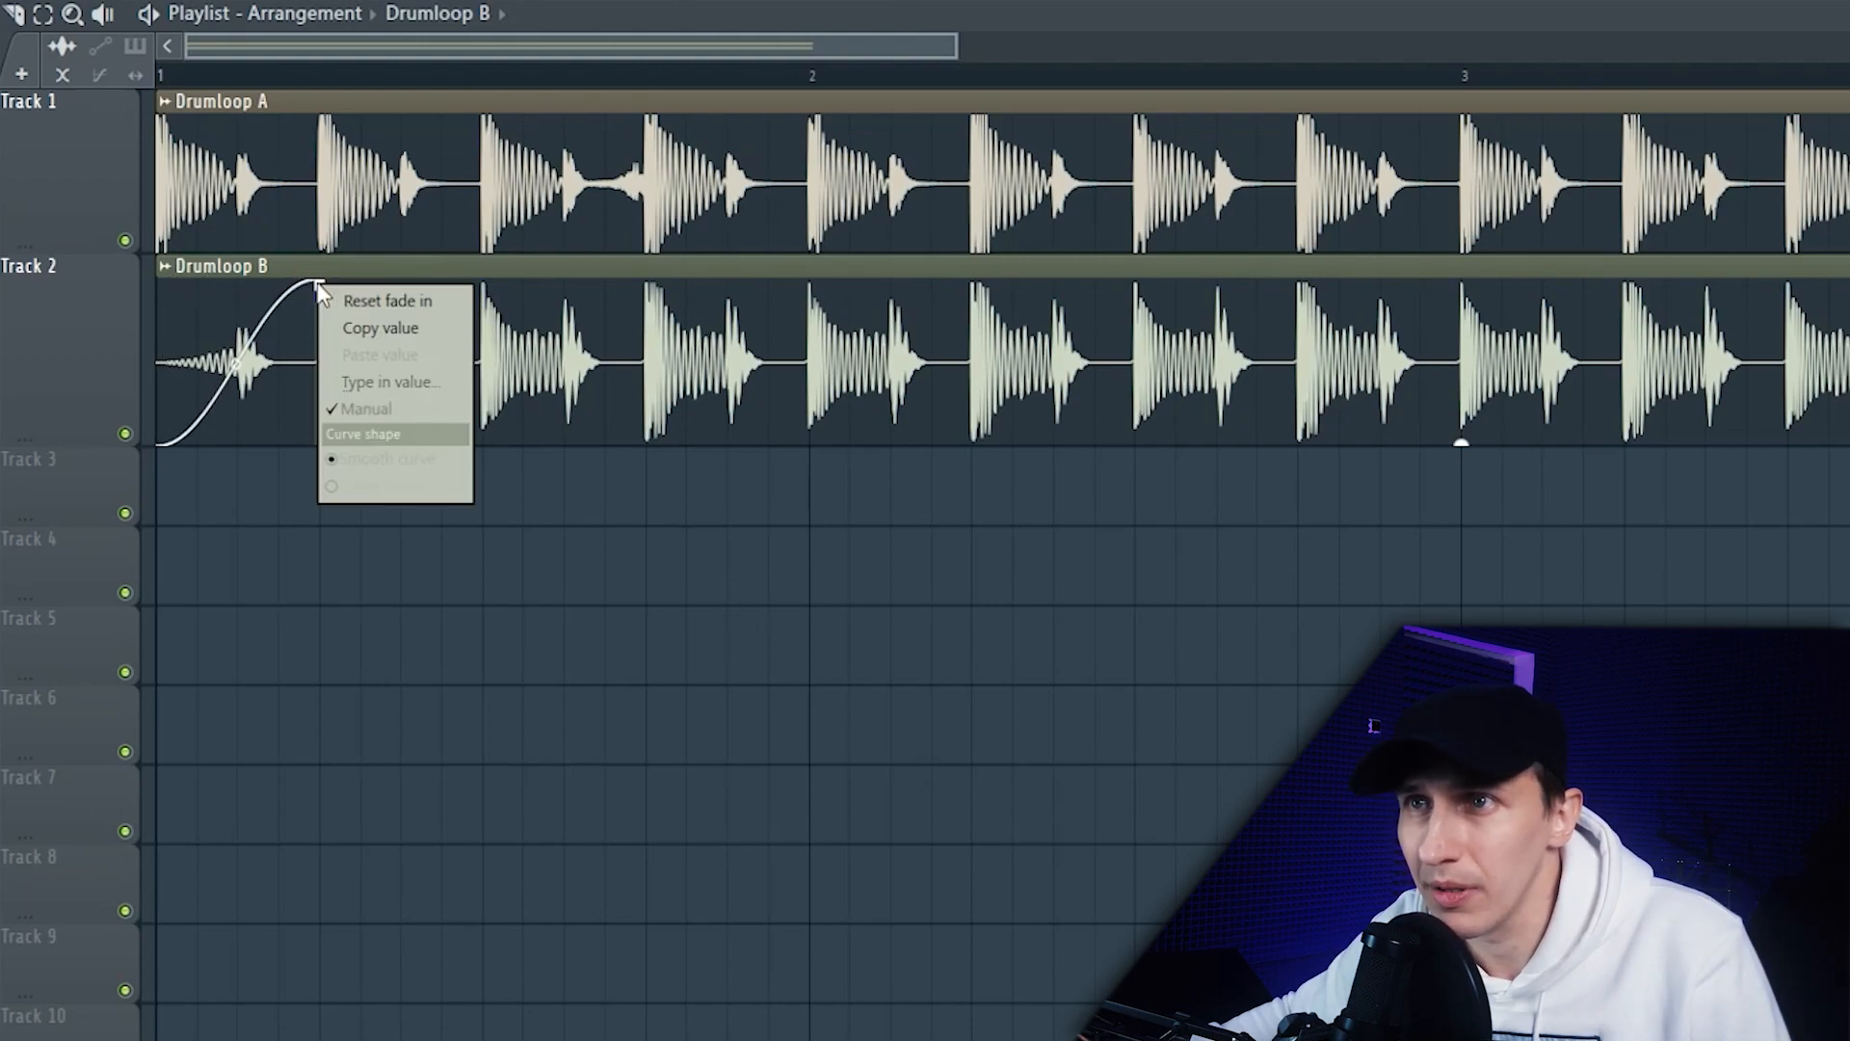
click(426, 457)
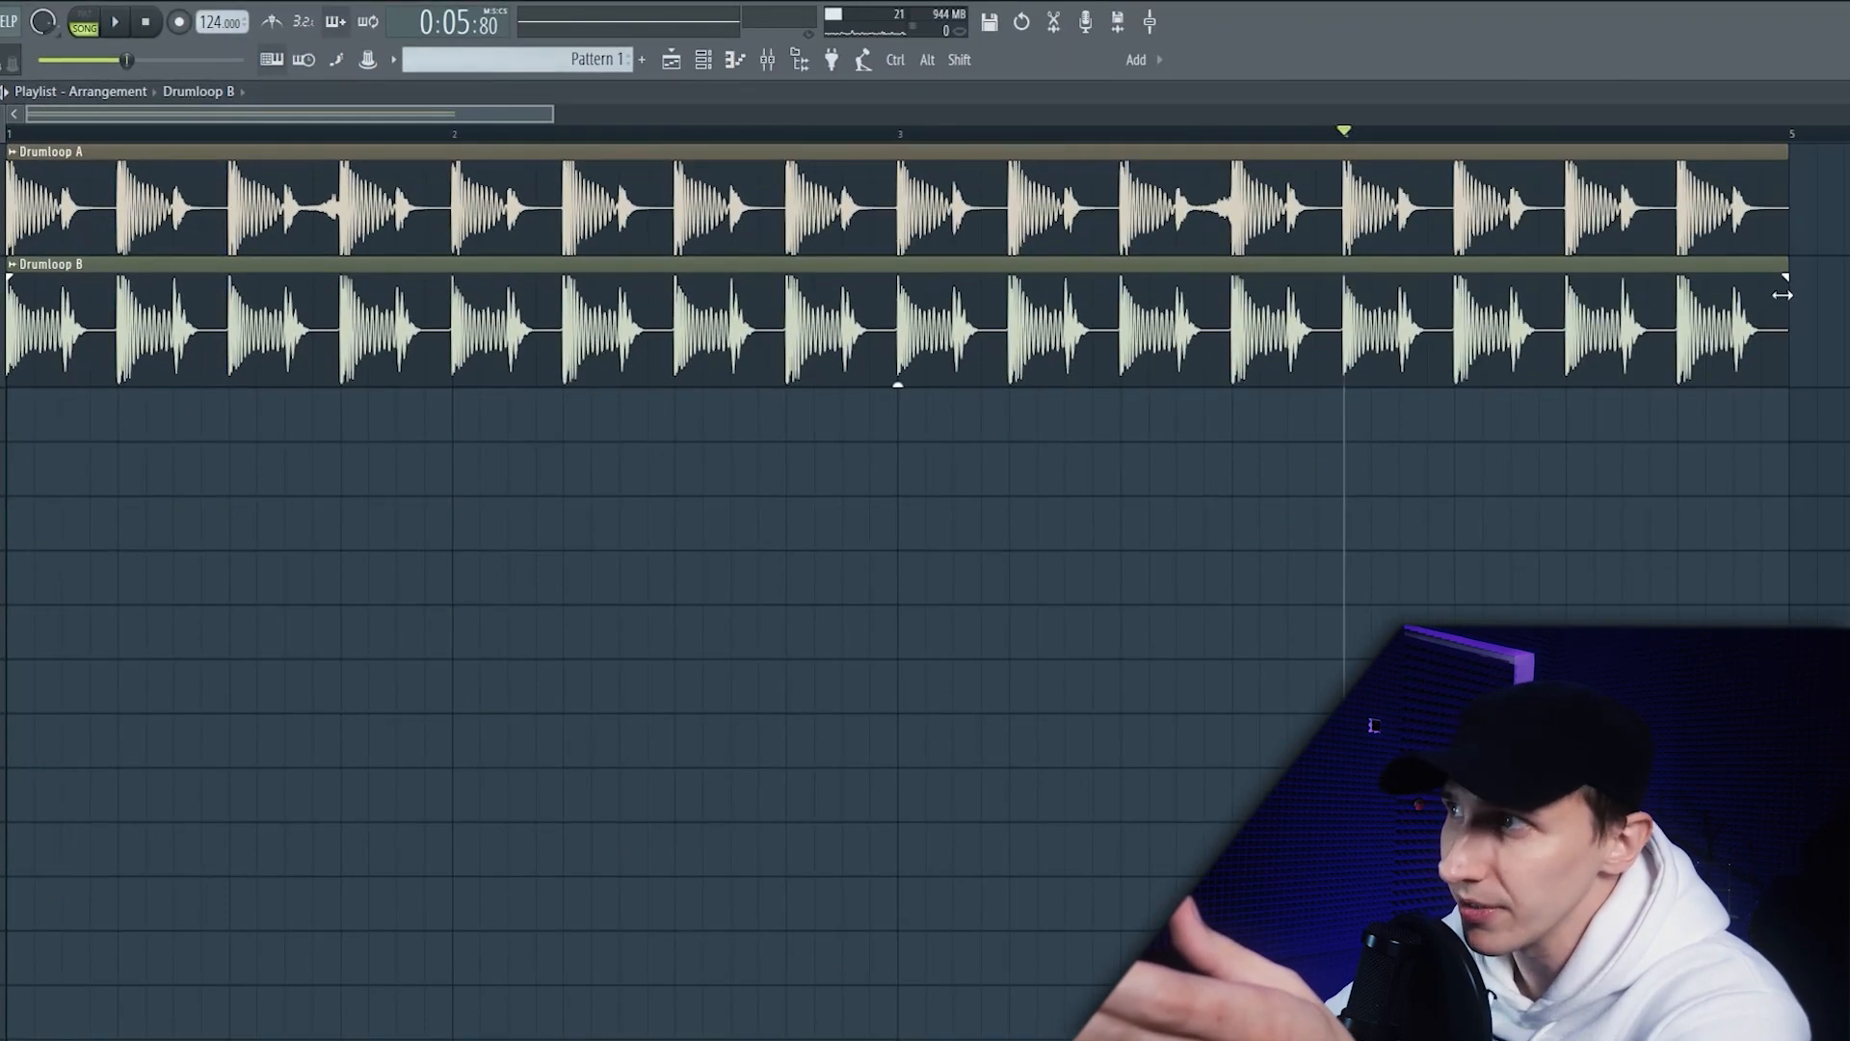
Step: Toggle the display of the fade editing controls in the playlist
mouse_move(1782, 295)
mouse_down()
mouse_move(1505, 289)
mouse_move(1783, 299)
mouse_up()
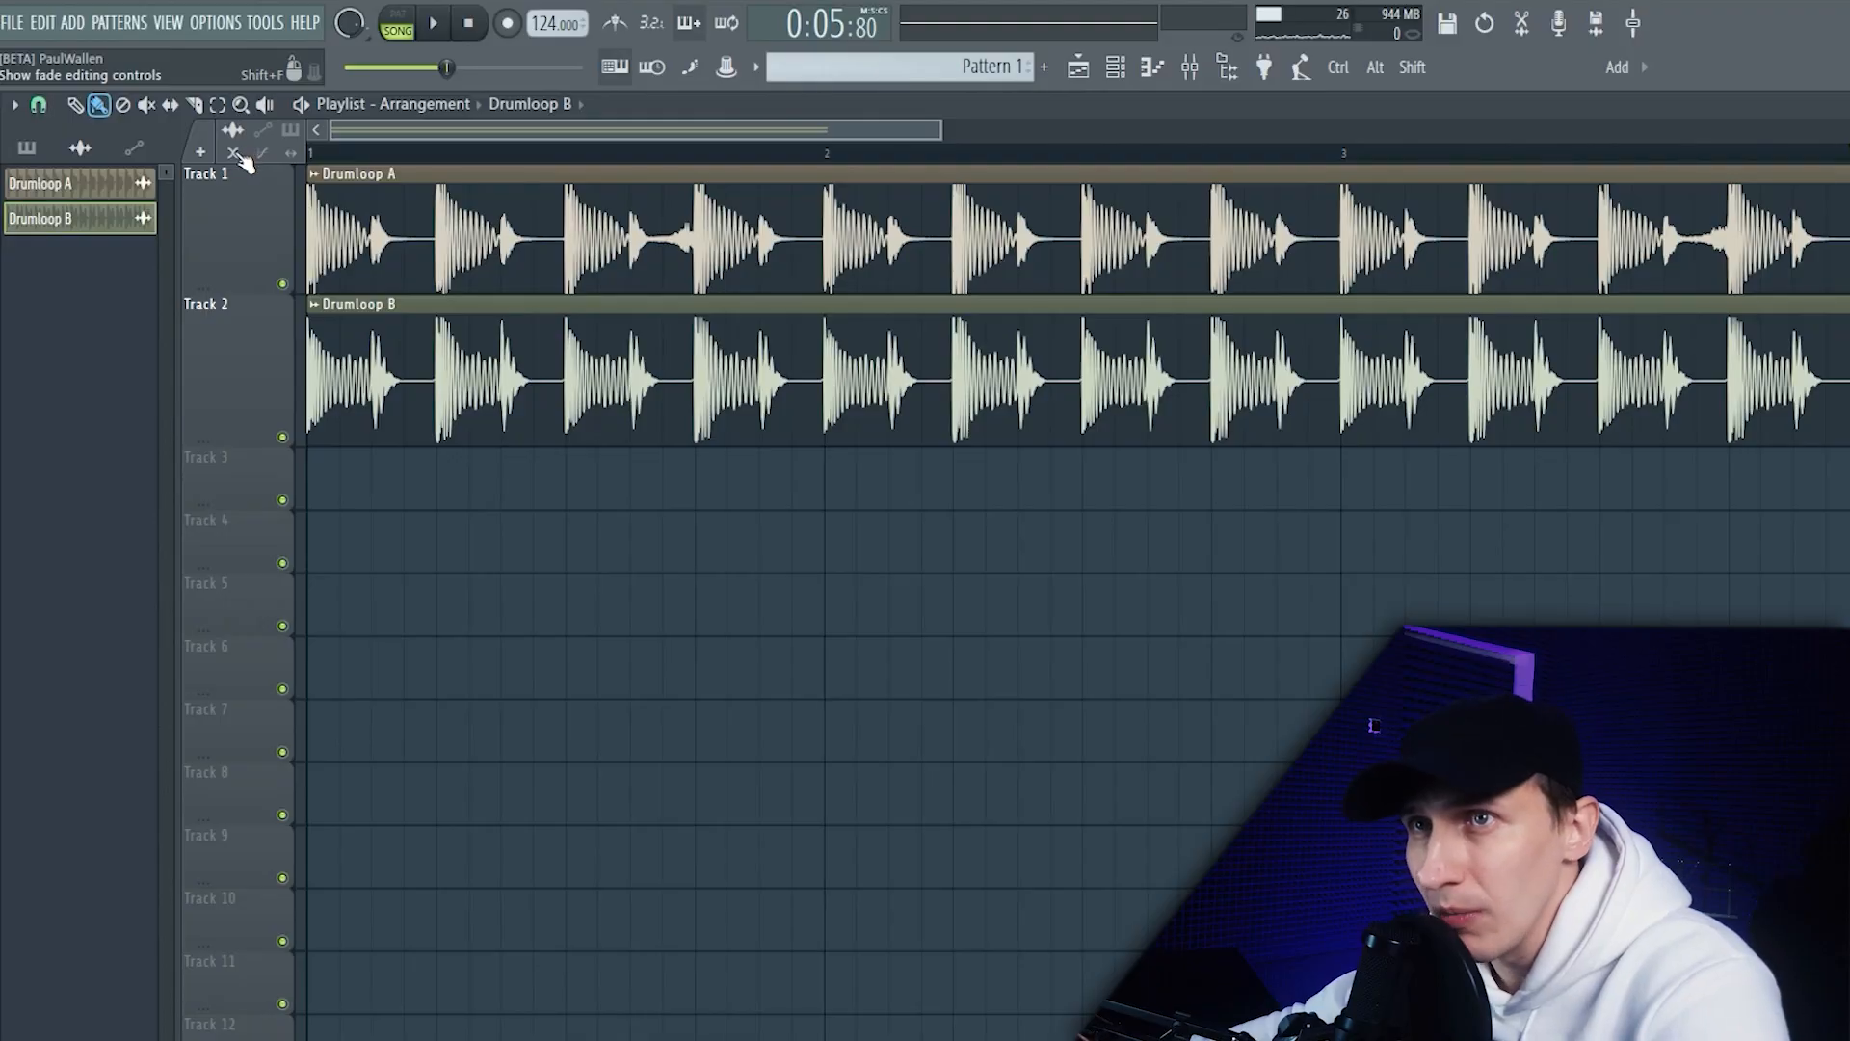
click(241, 158)
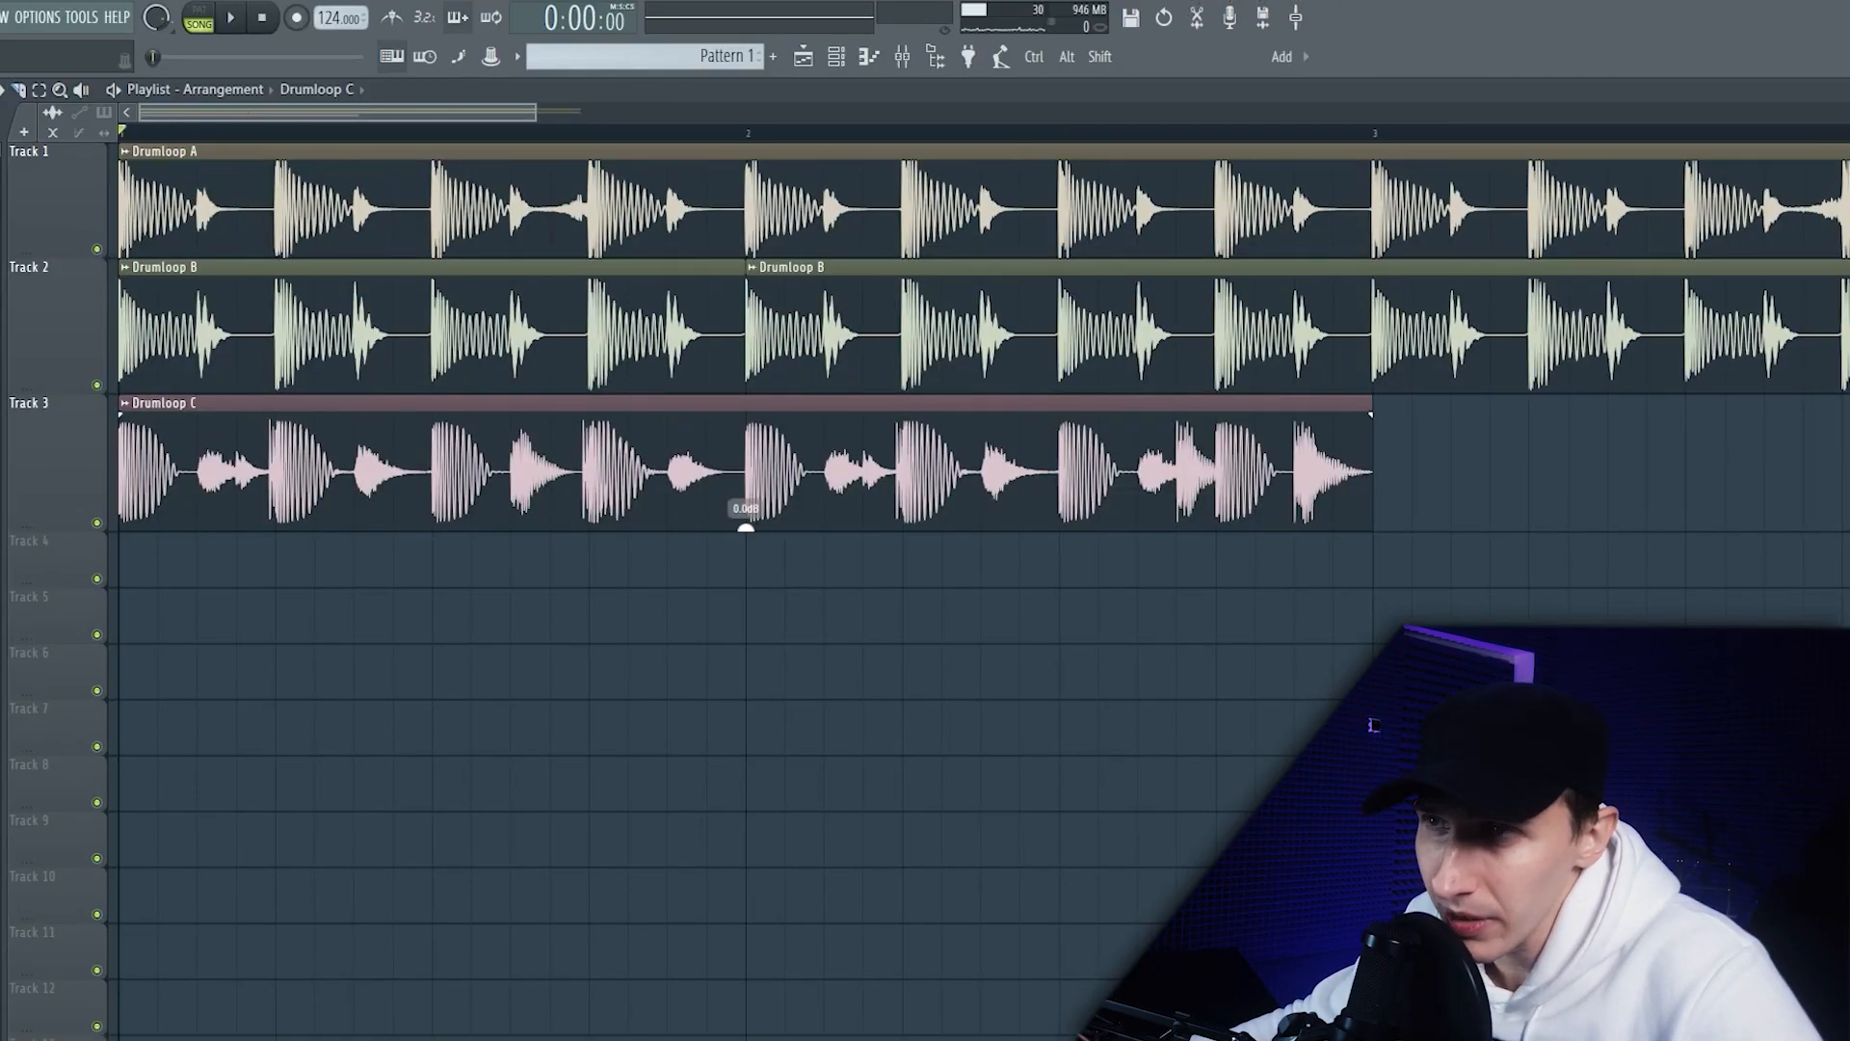
Step: Try the Drumloop C clip's gain at 36.0 dB and -72.4 dB, and reset it to its default
drag(746, 527, 746, 527)
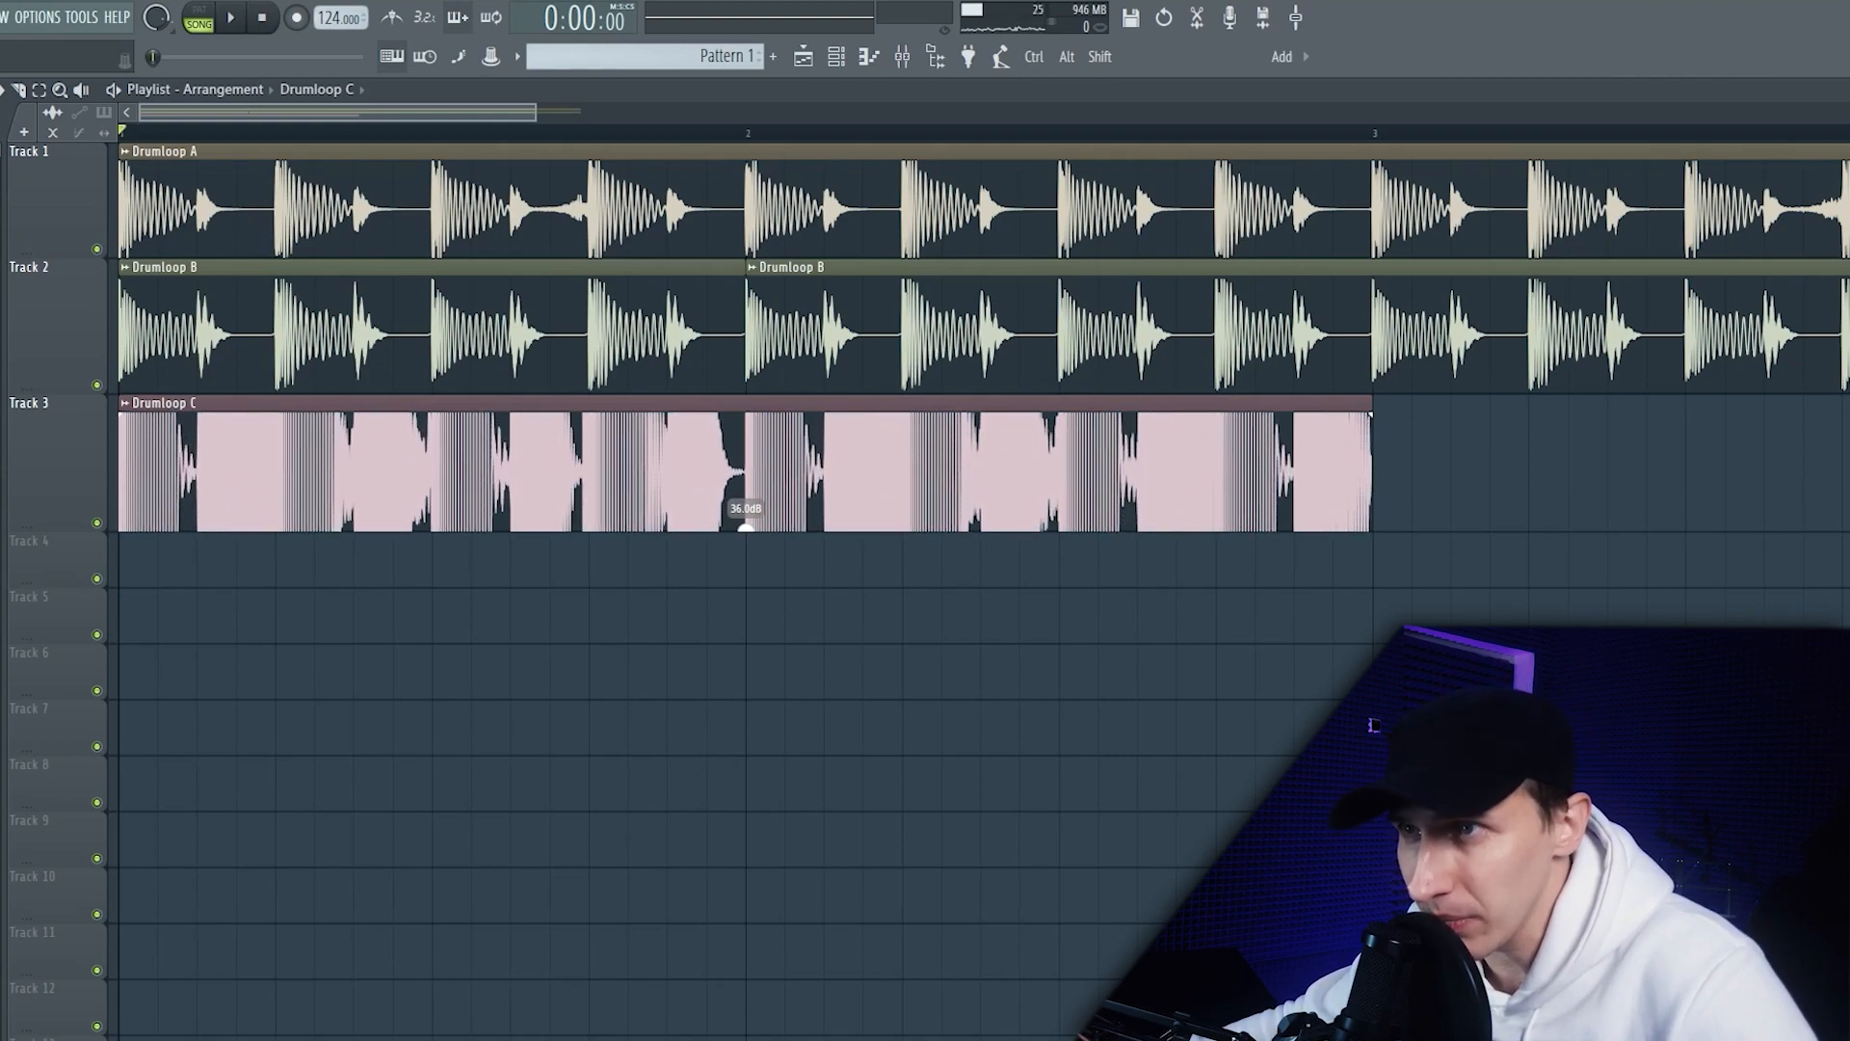
drag(746, 527, 746, 527)
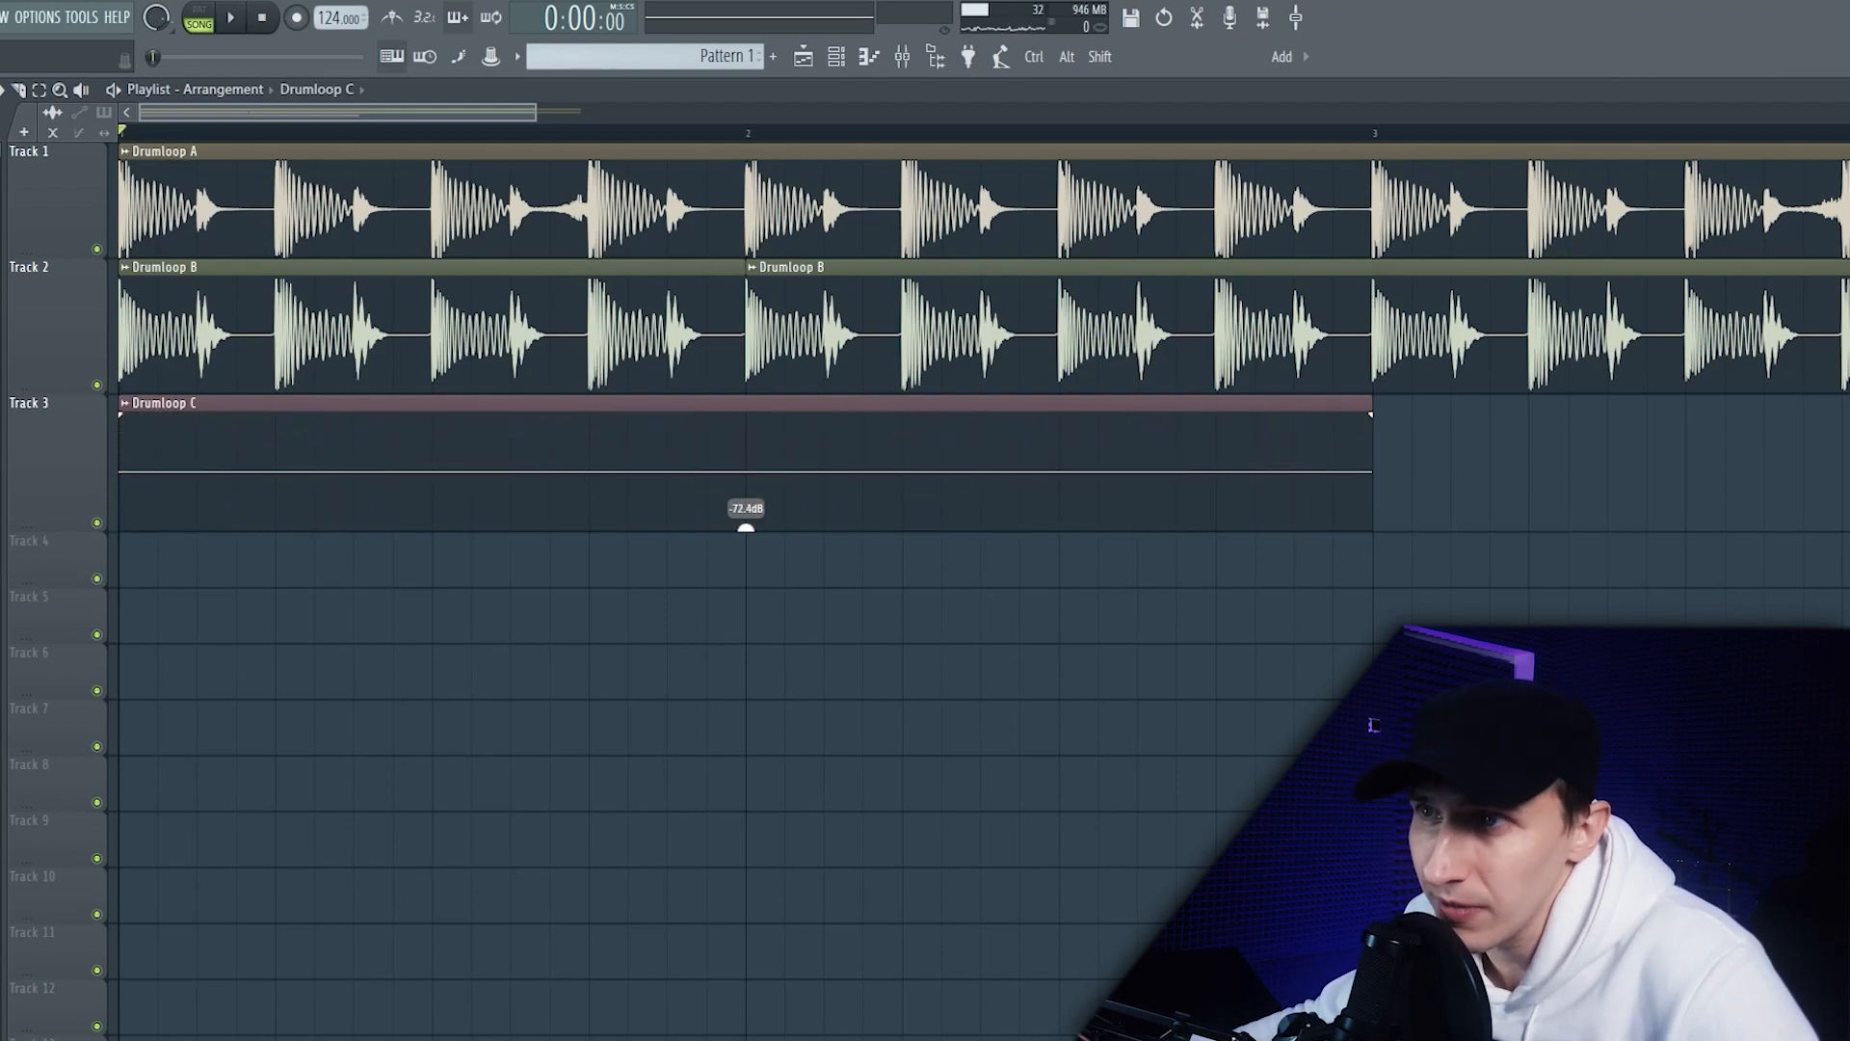
right_click(748, 529)
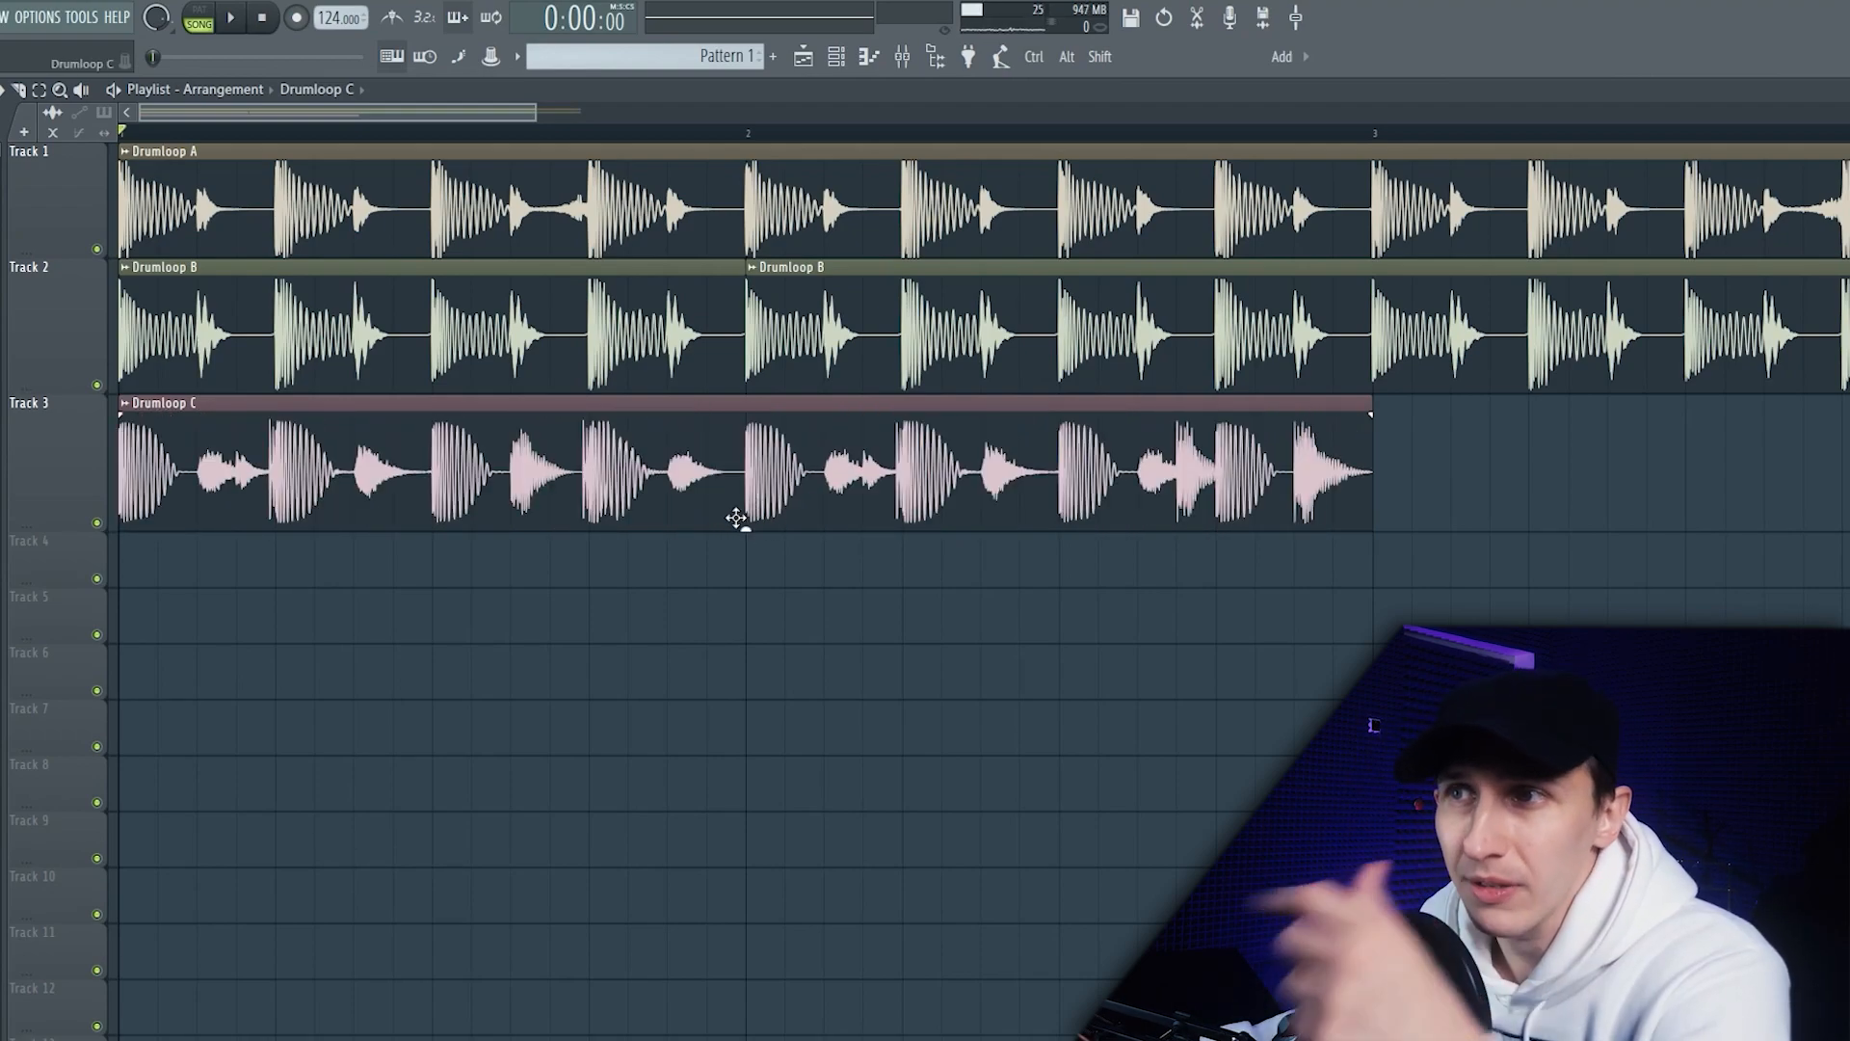
Step: Examine the Drumloop C channel settings for the whole clip and a slice, and view the context options of one slice
double_click(742, 484)
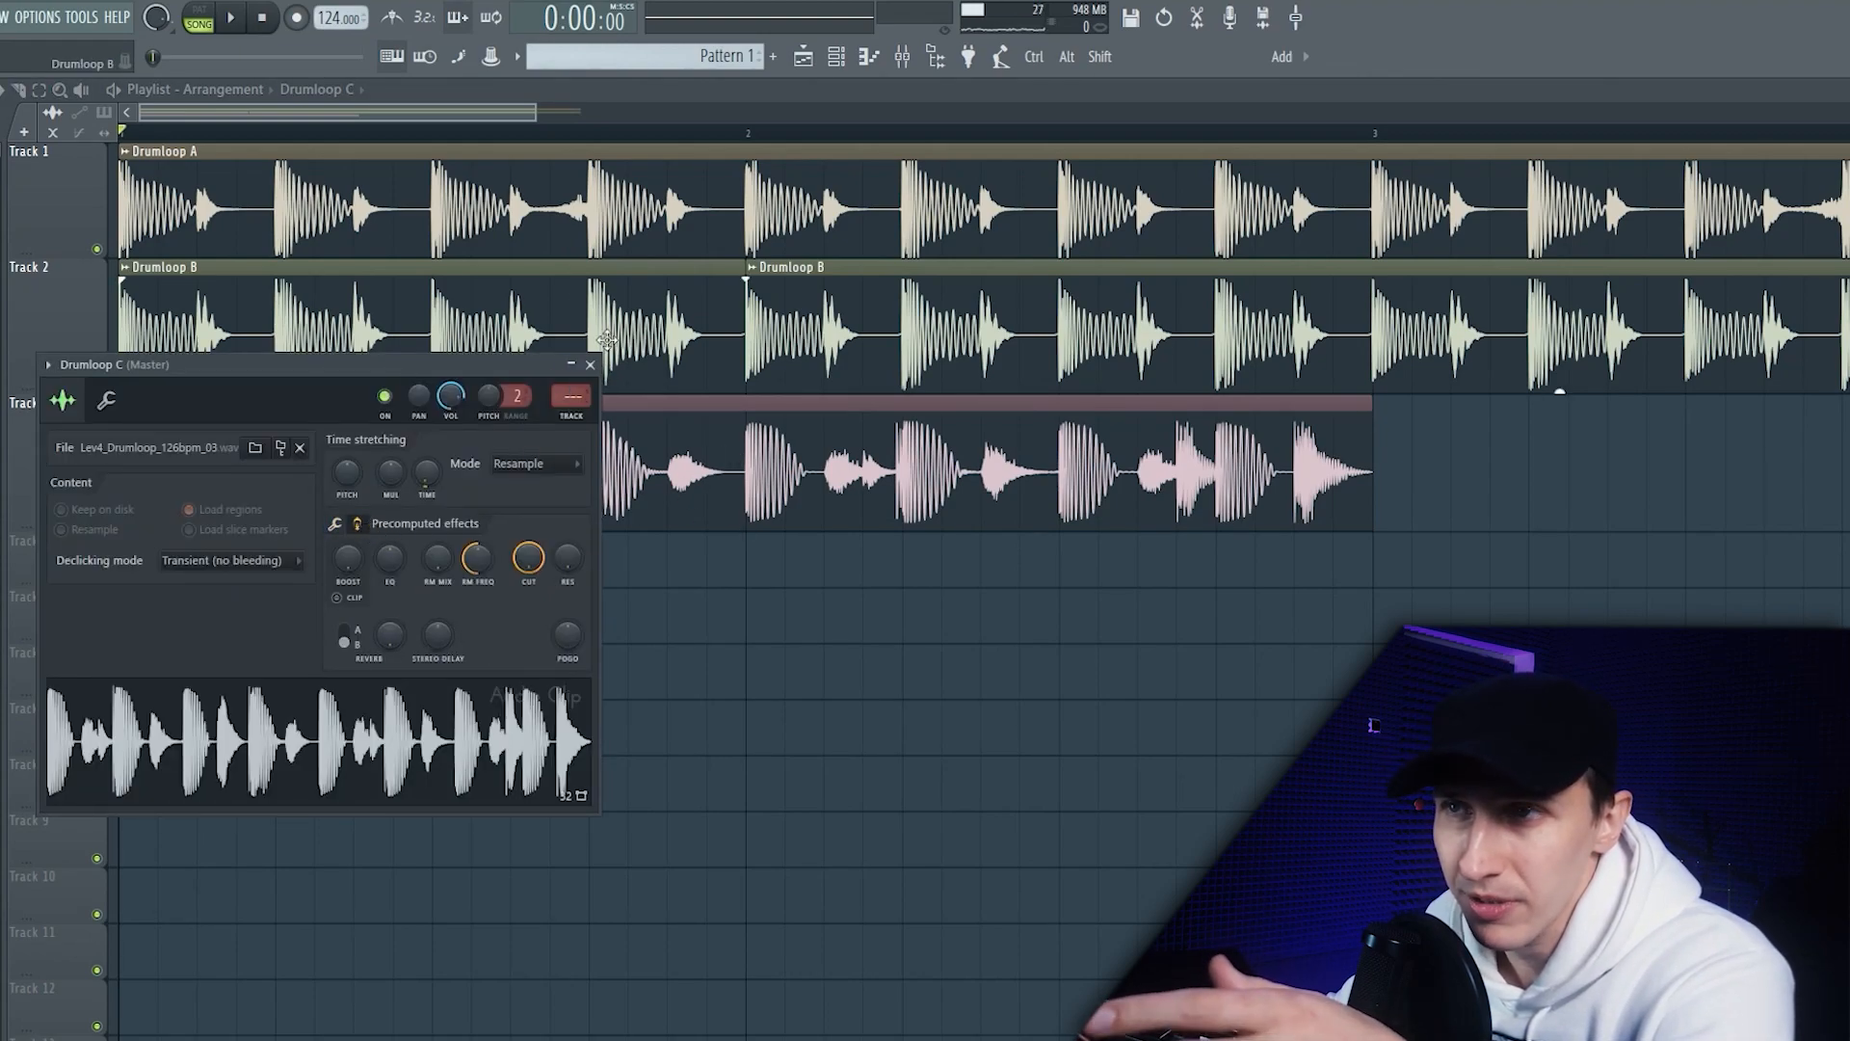
click(591, 366)
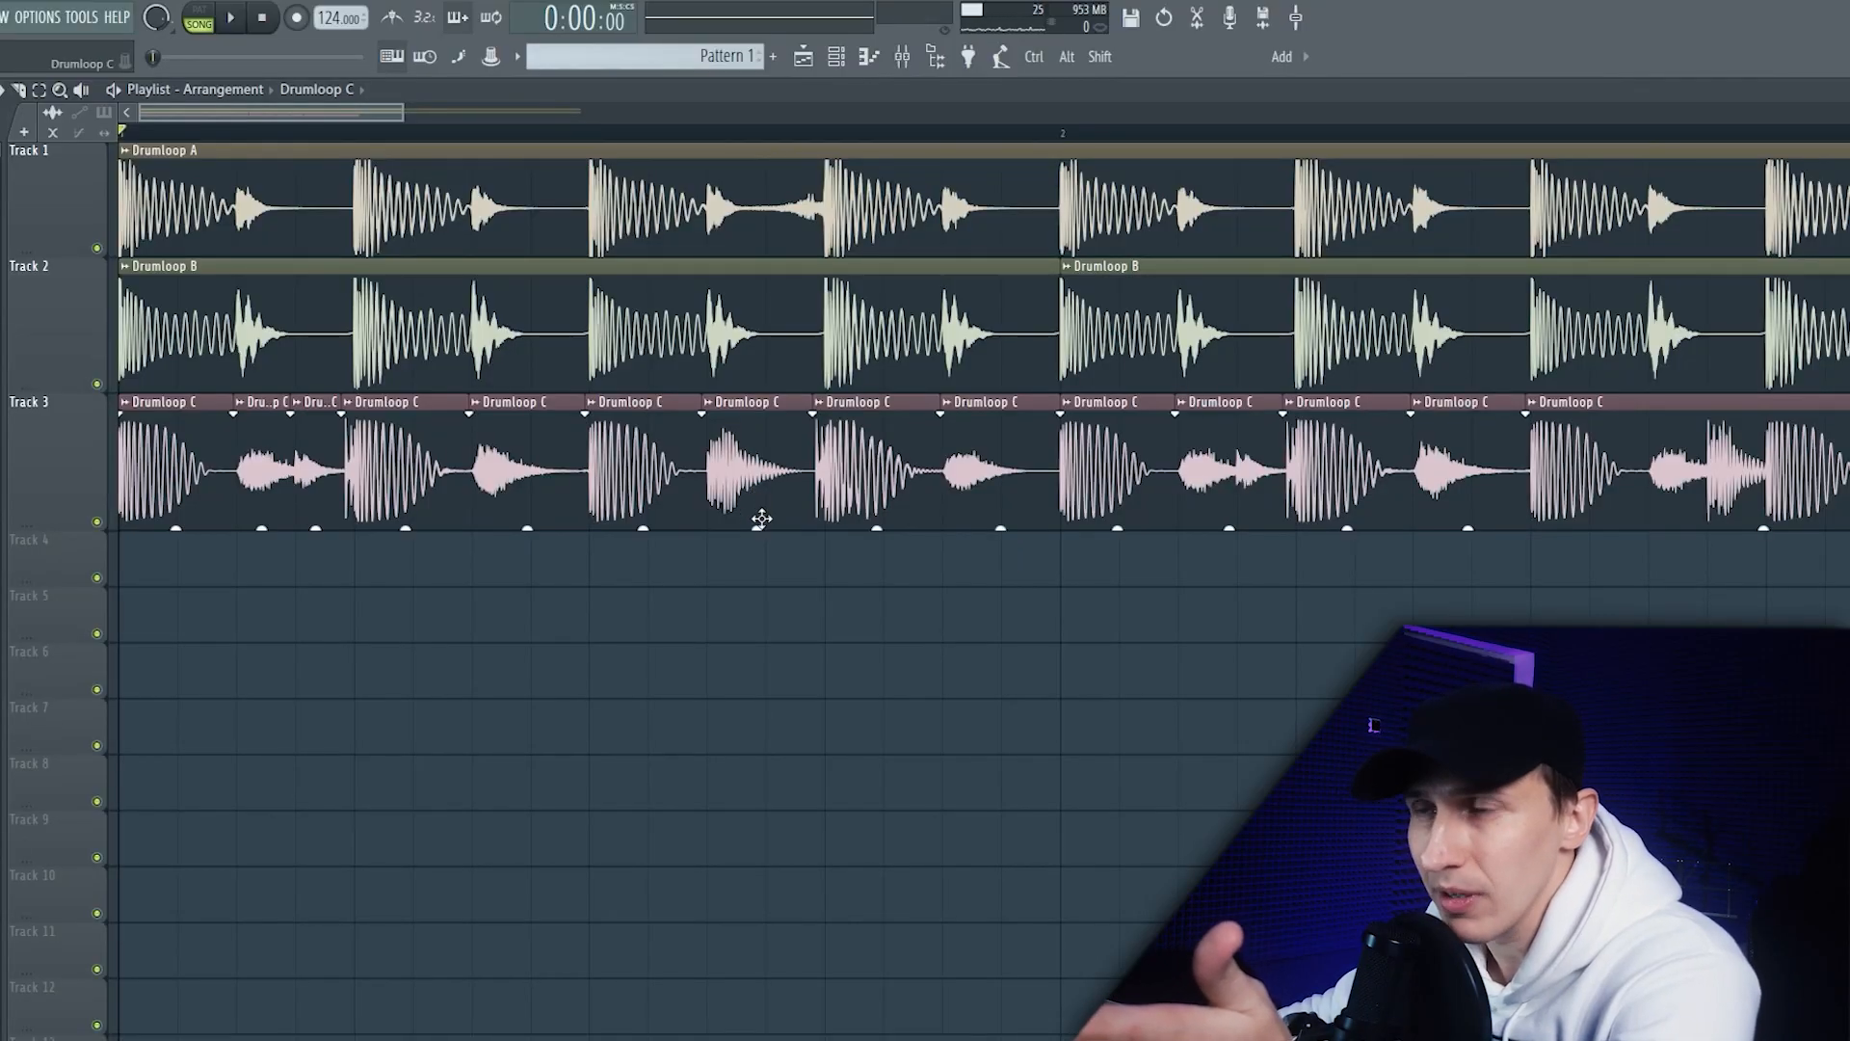
double_click(197, 457)
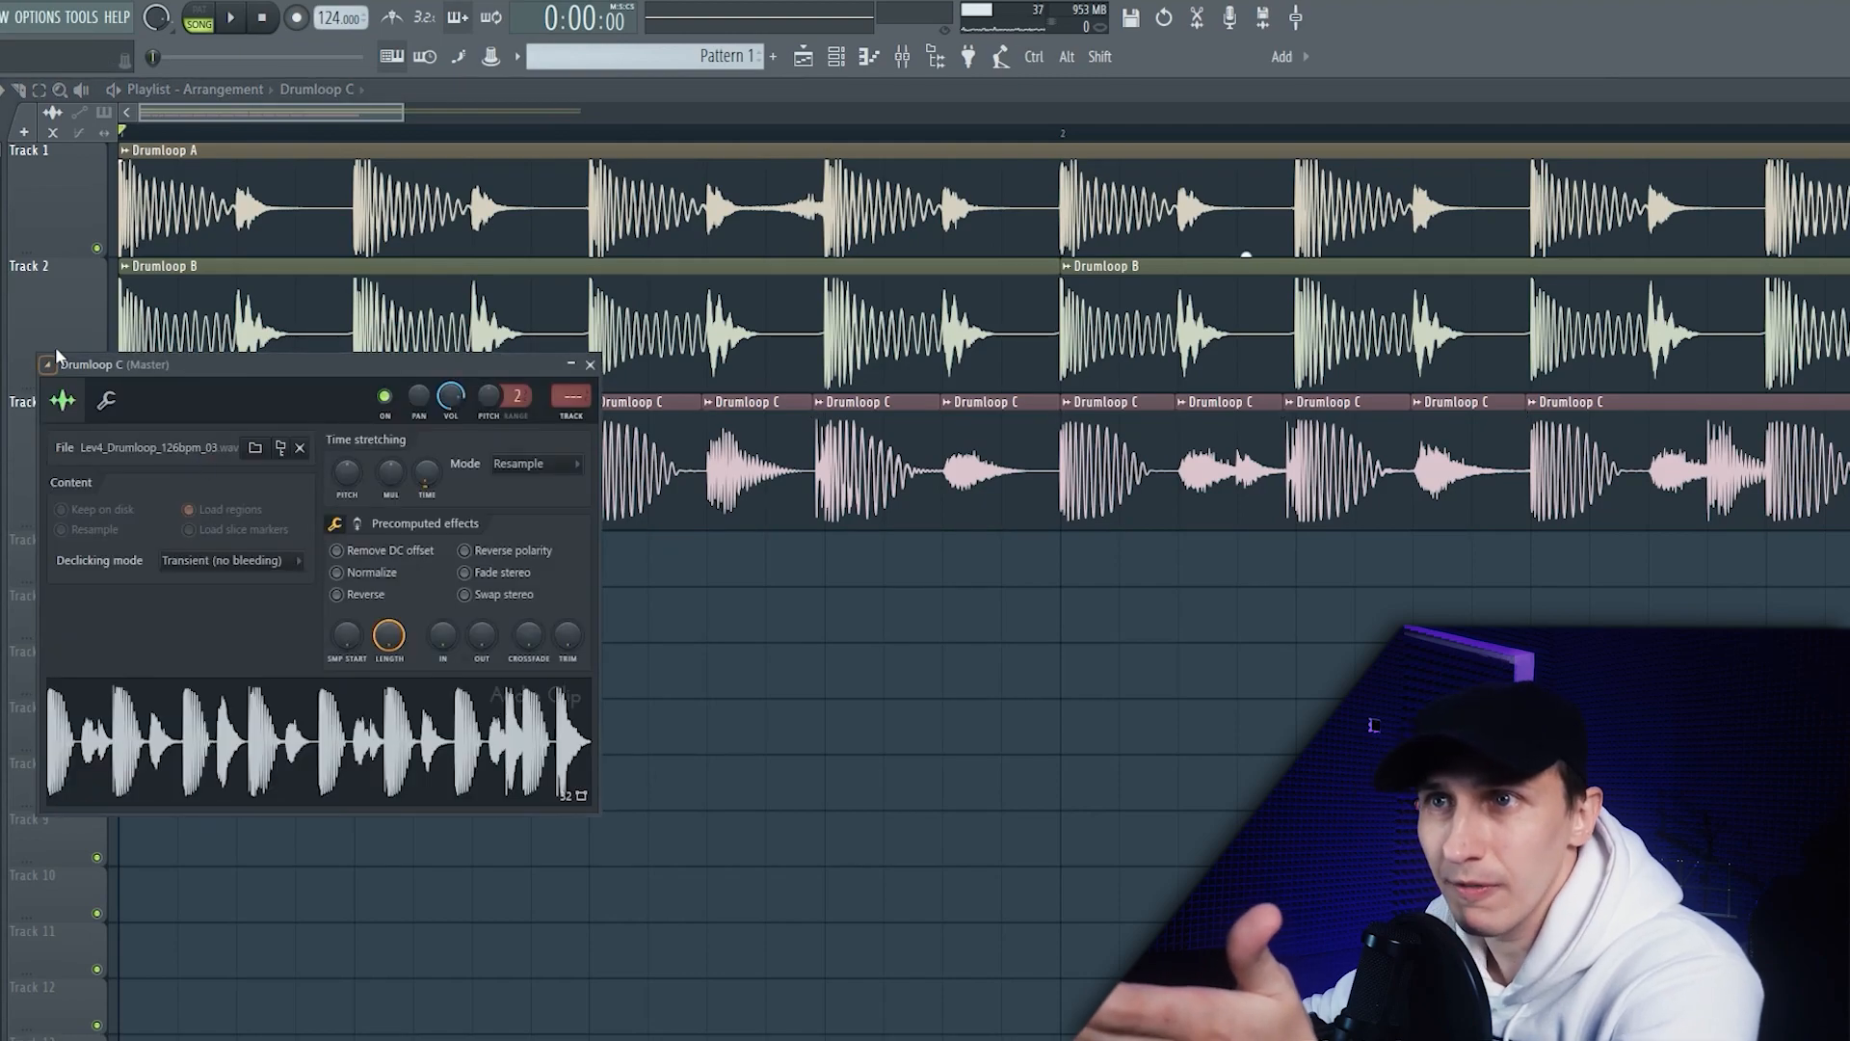
key(Escape)
right_click(239, 417)
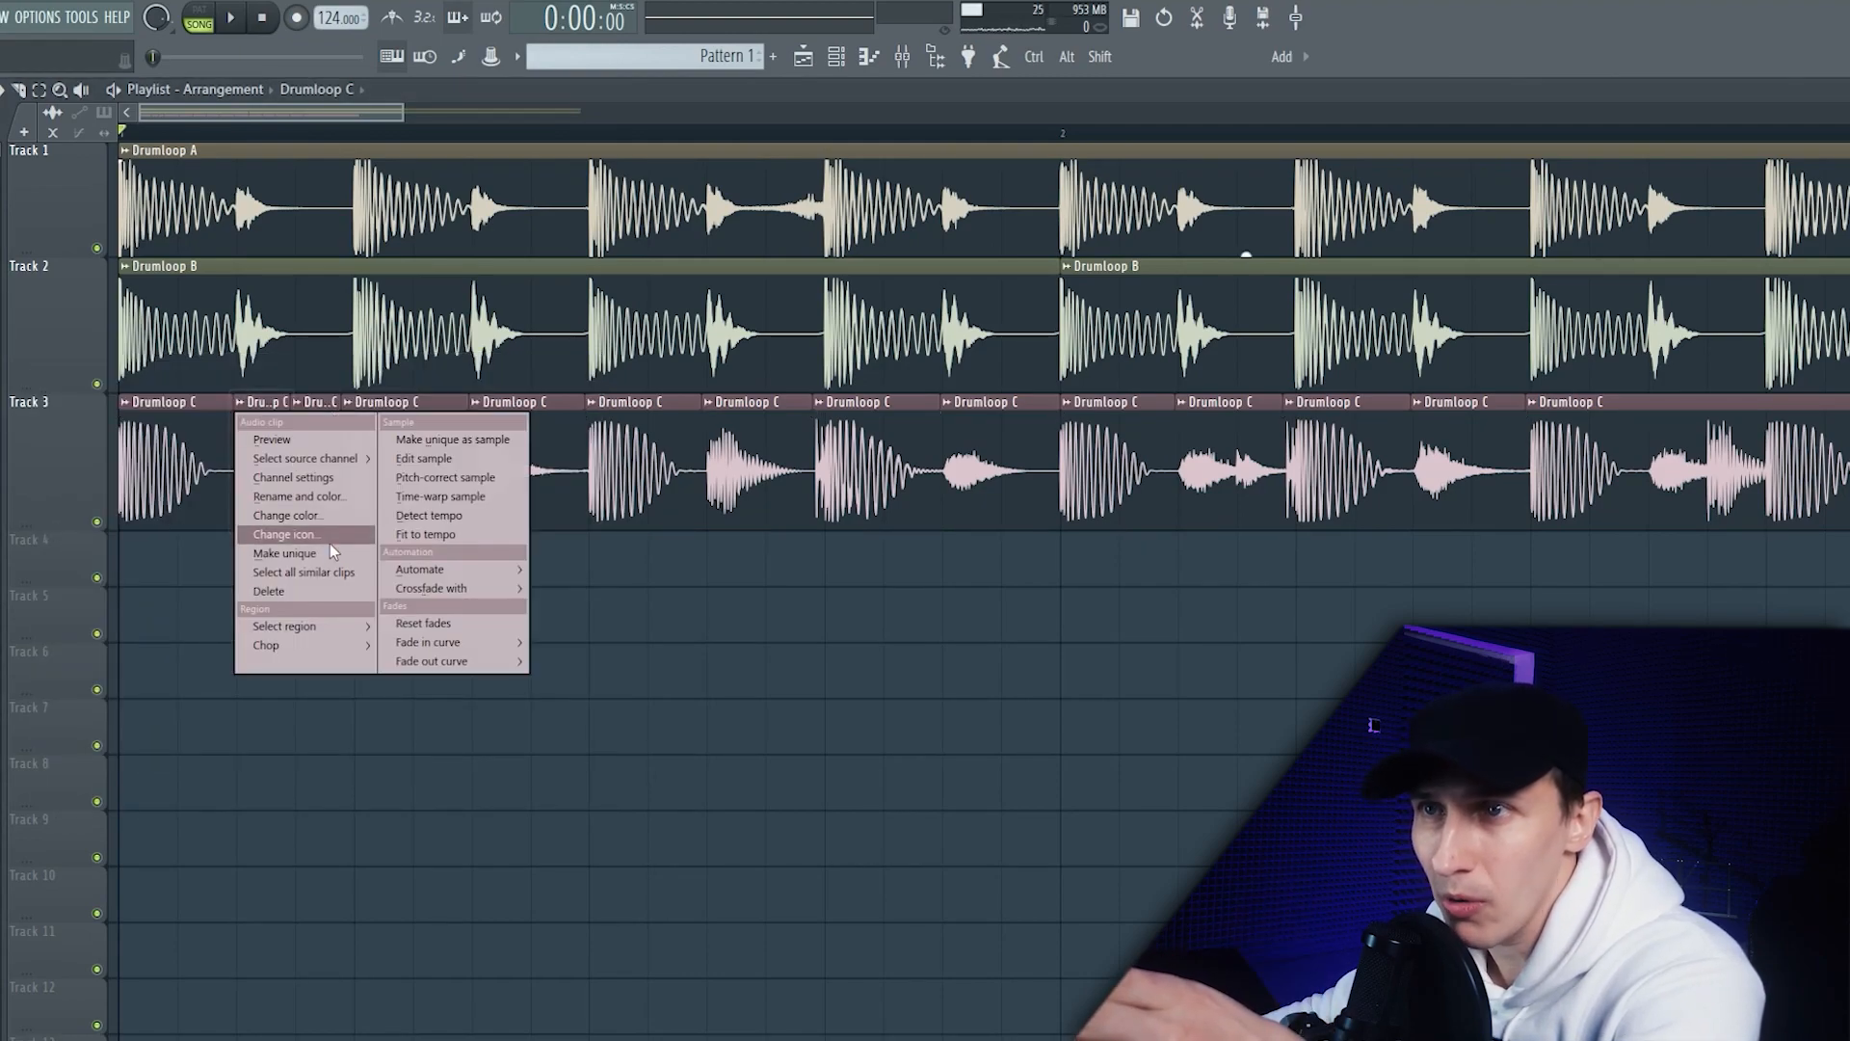
click(735, 649)
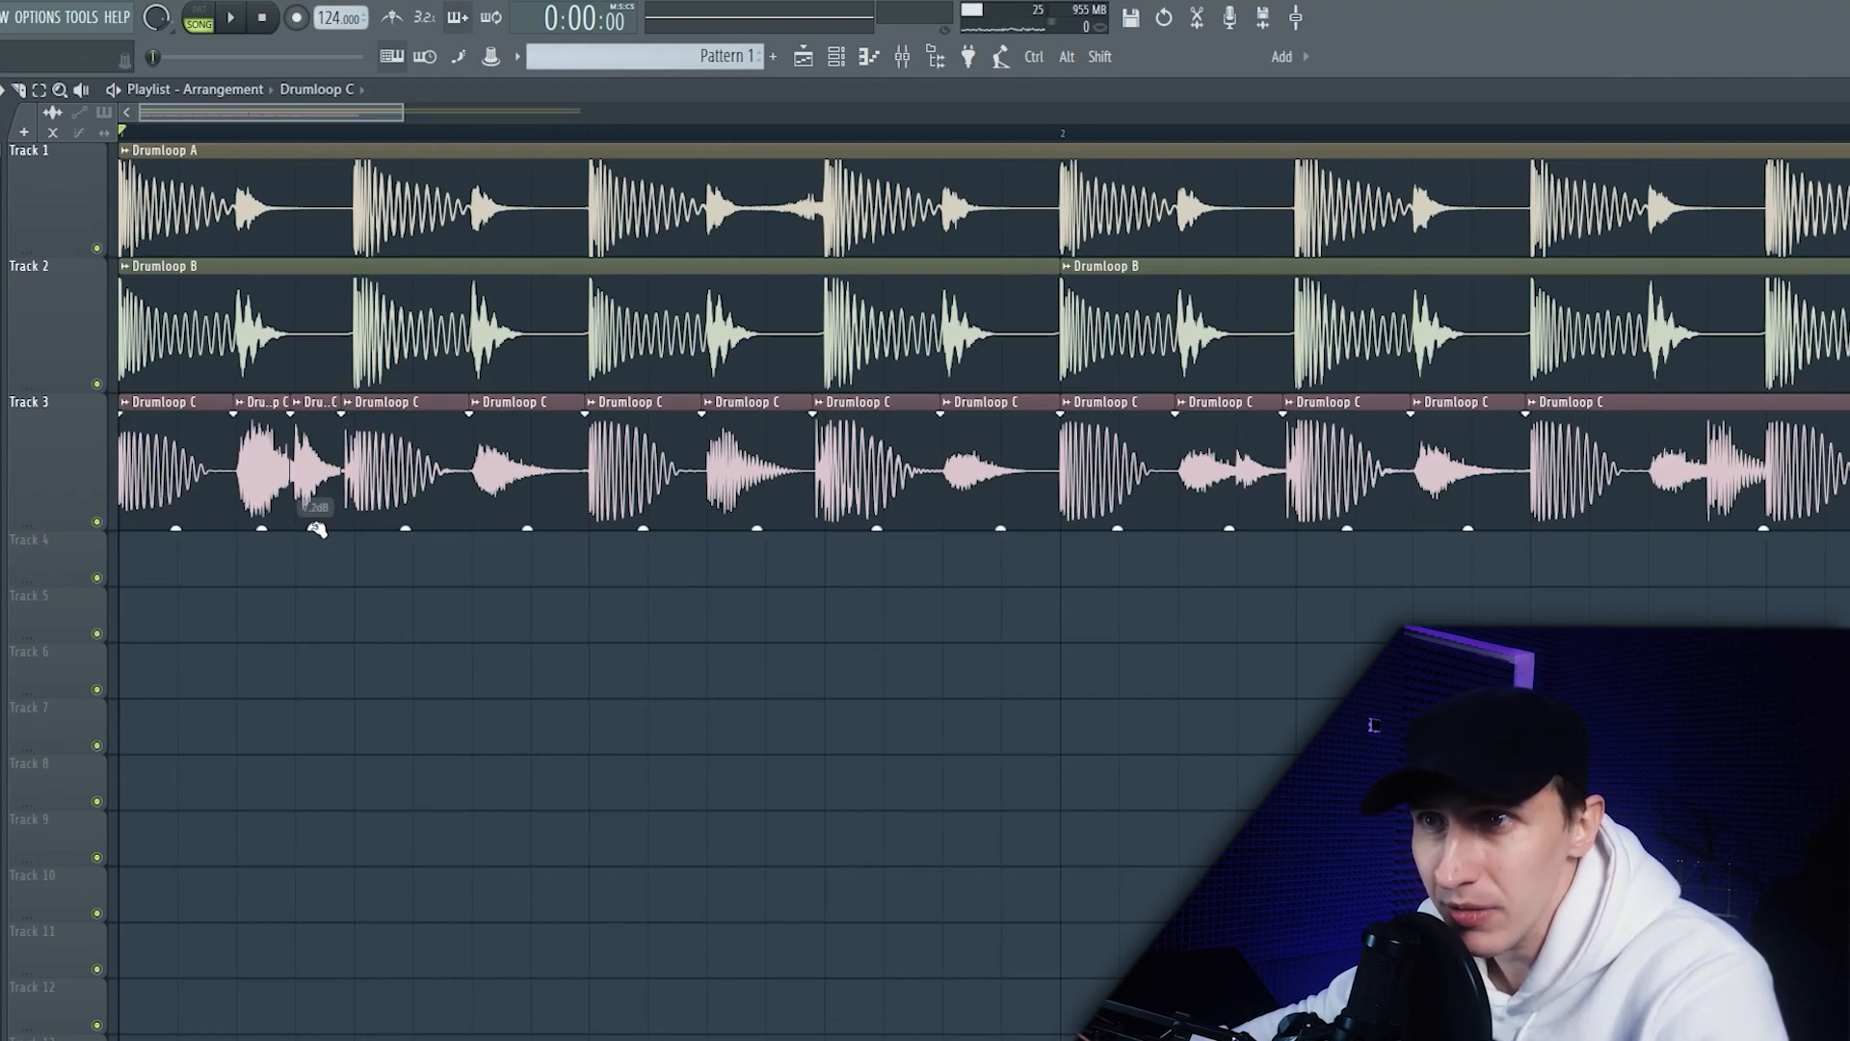
Step: Raise the gain of the quiet Drumloop C slice after the second kick, and hide the fade editing controls
drag(528, 528, 527, 496)
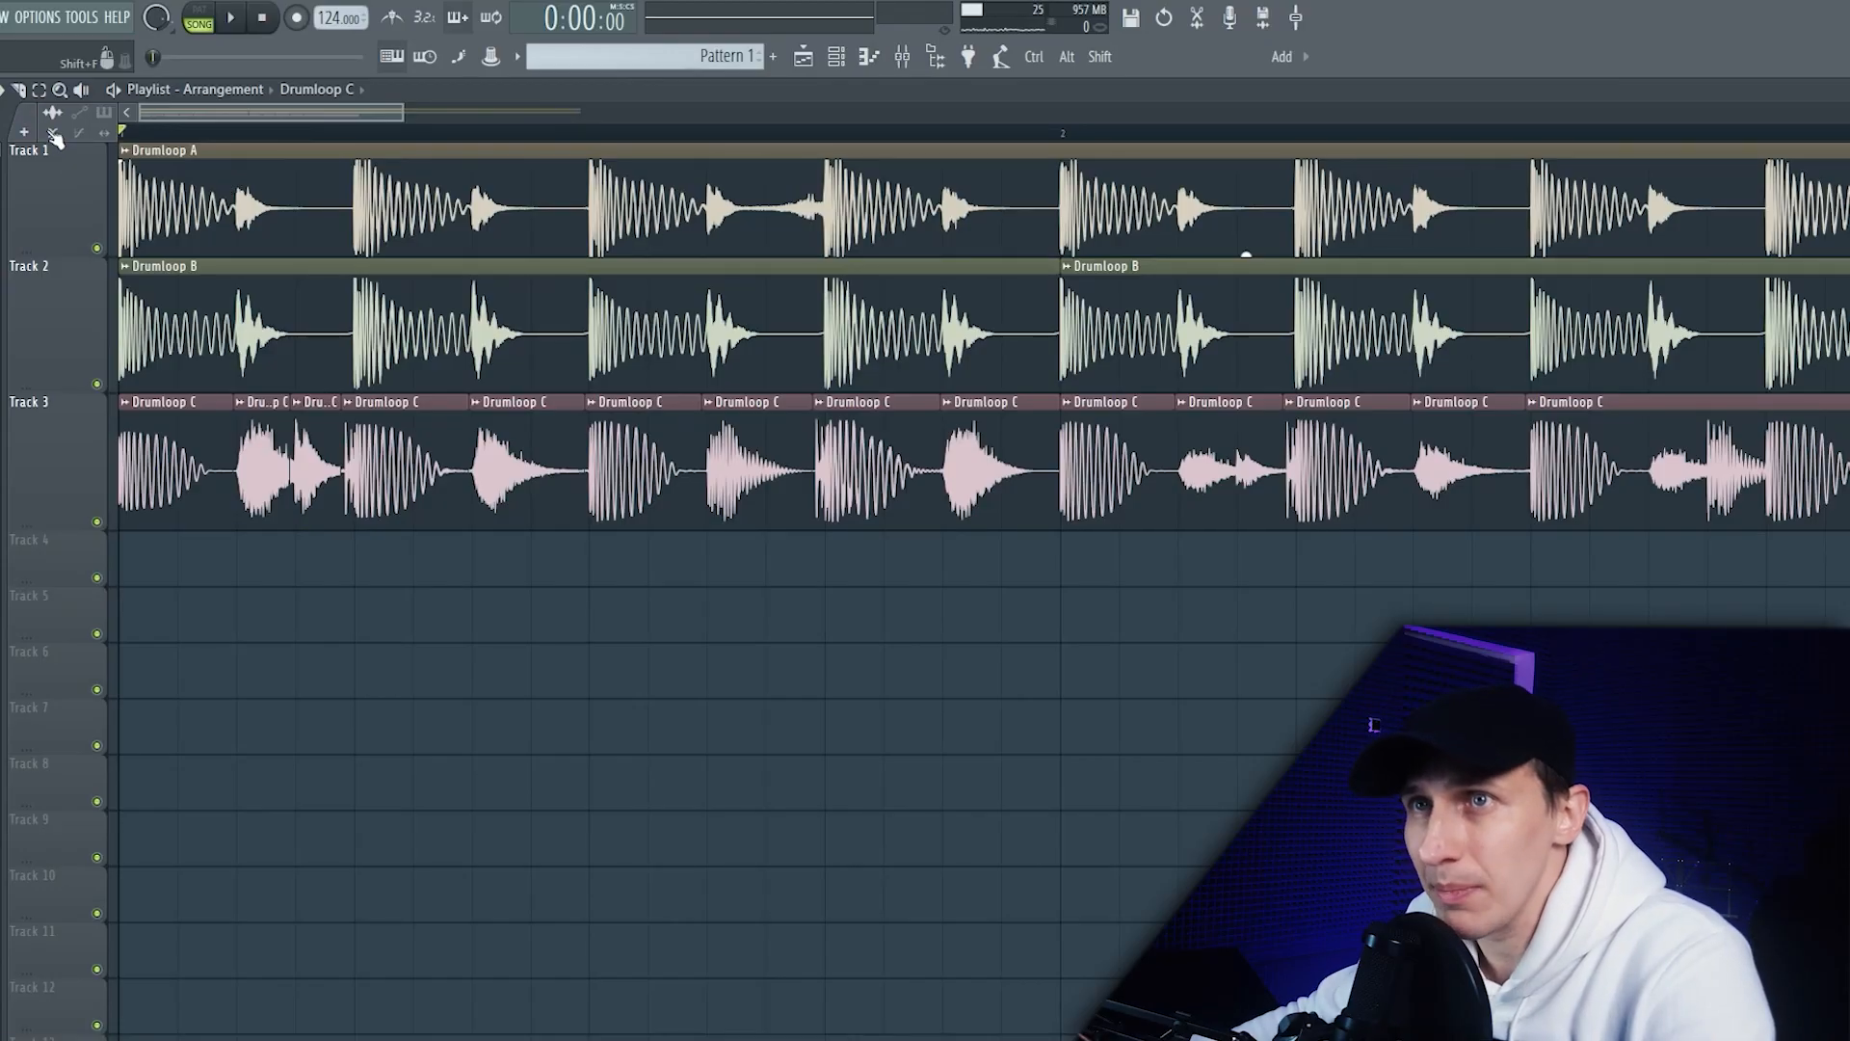
click(55, 140)
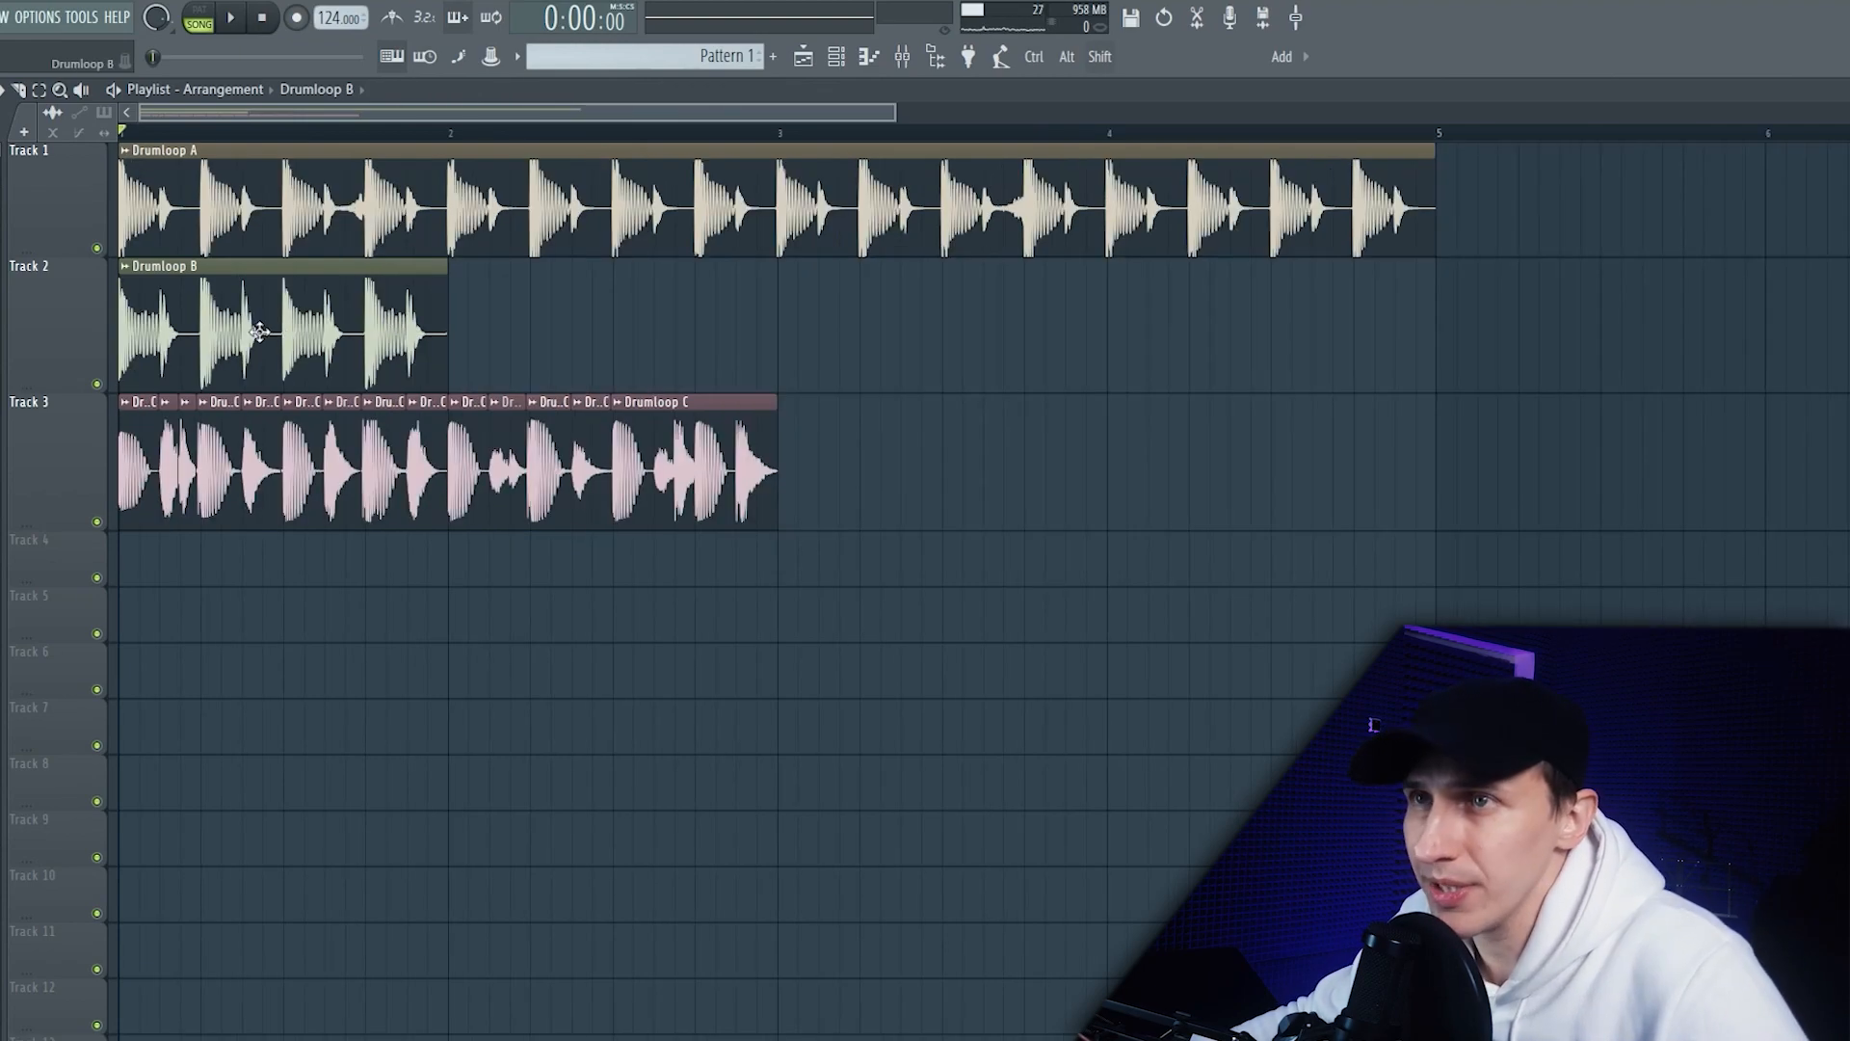
Step: Try overlapping a Drumloop B clip and a copy of Drumloop A with the end of Drumloop A, deleting each overlapping clip
drag(1849, 327, 1473, 177)
right_click(1473, 177)
drag(323, 232, 1263, 183)
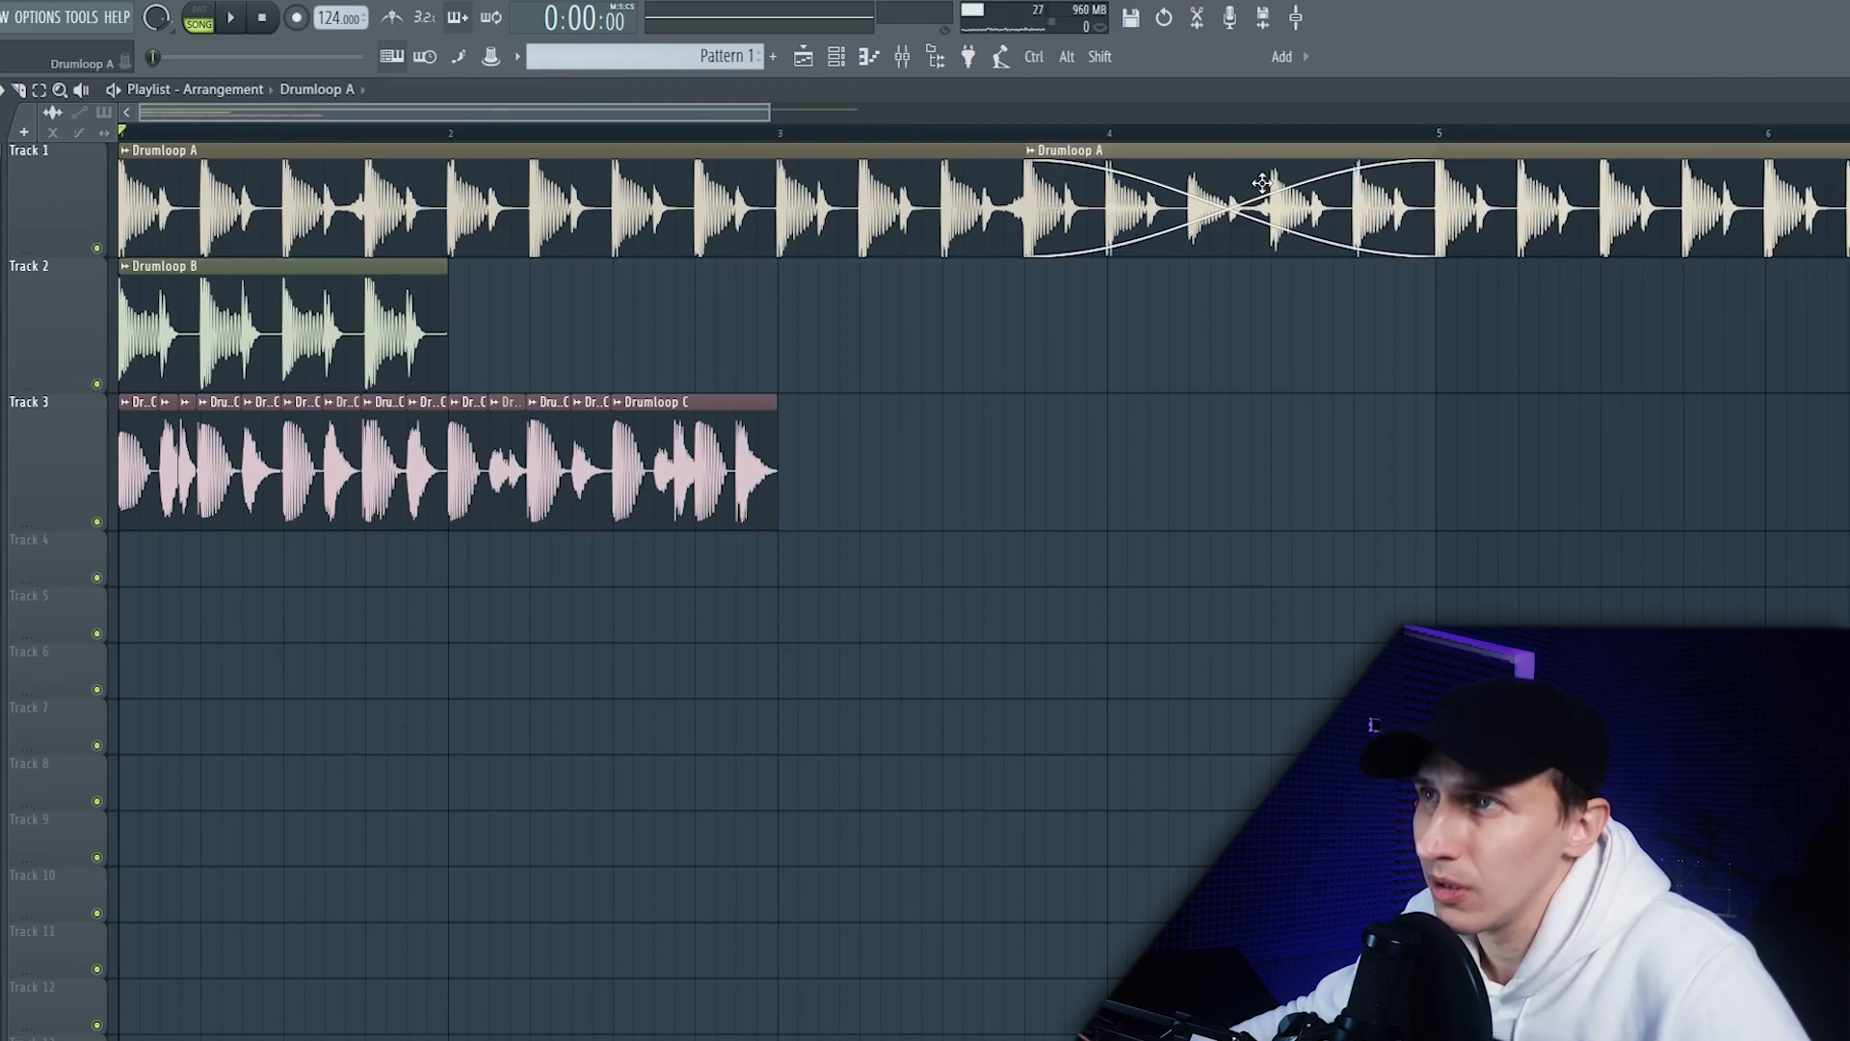
right_click(1263, 184)
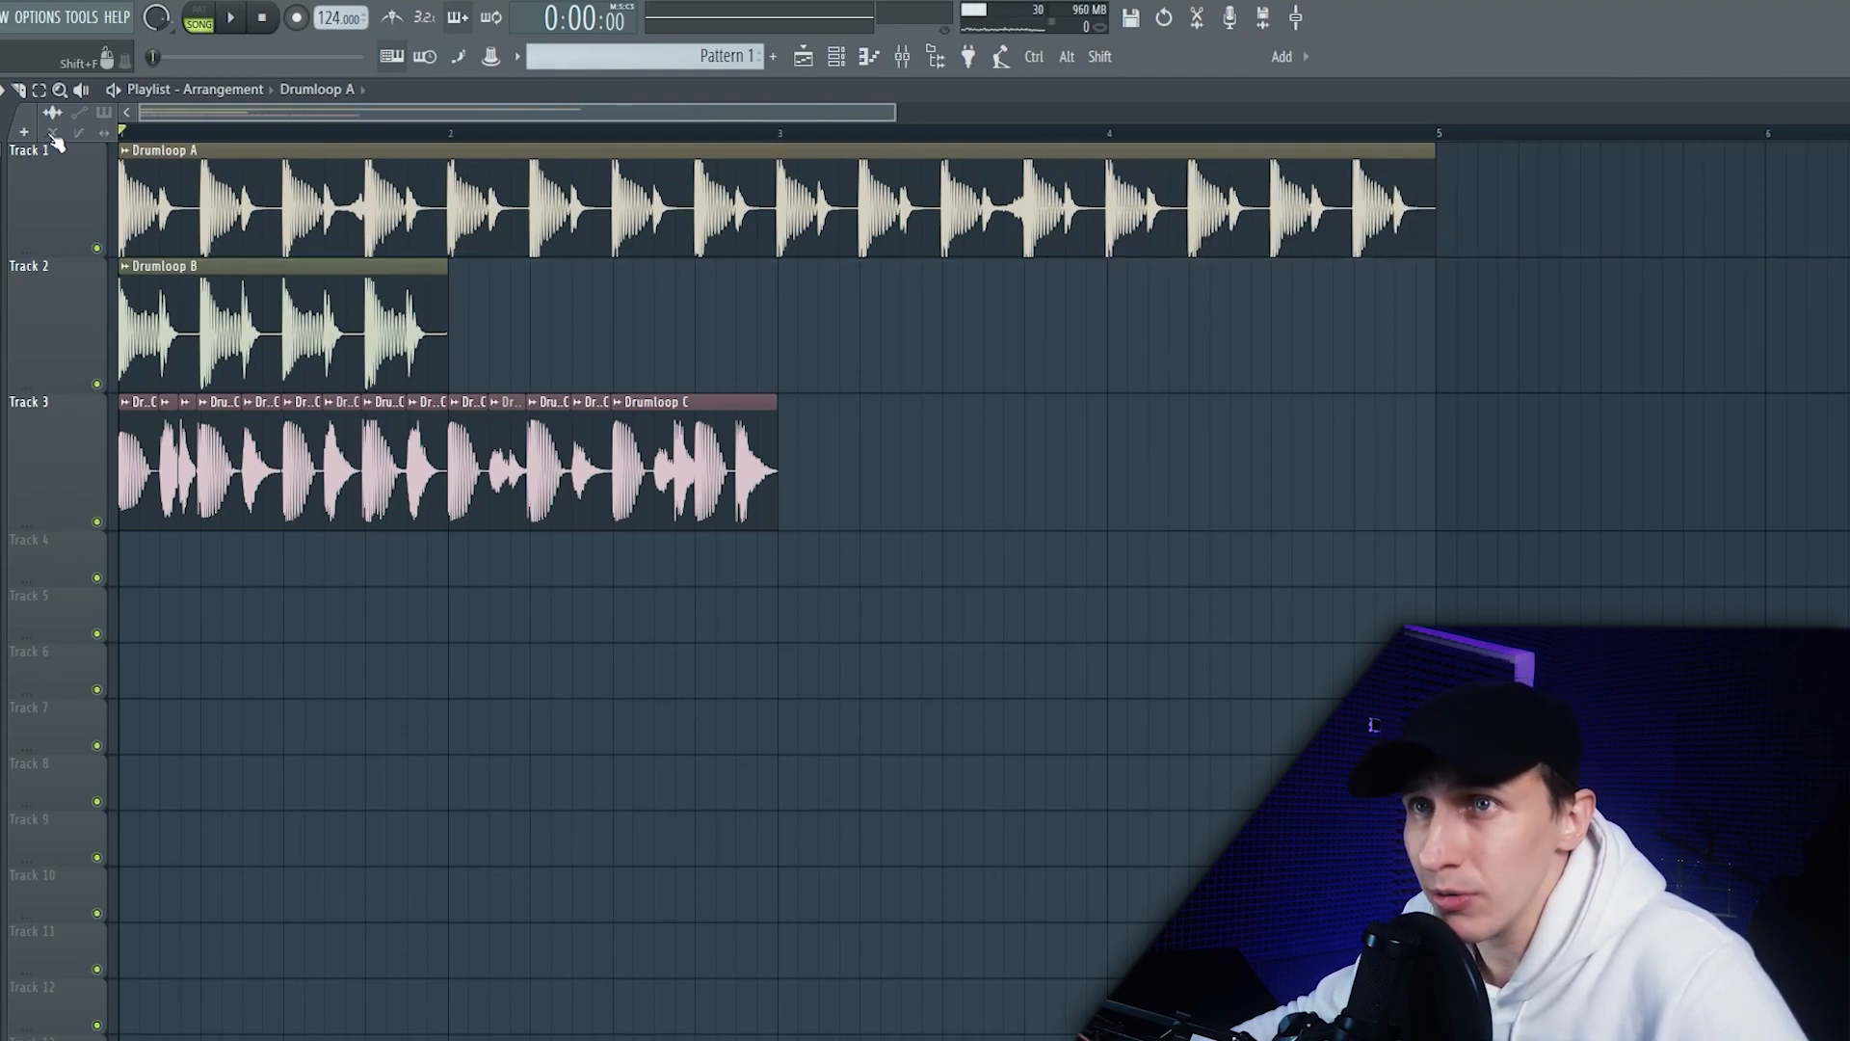
Step: Try overlapping a copy of the Drumloop B clip with automatic crossfades turned off, and delete the copy
right_click(53, 135)
click(65, 143)
right_click(57, 135)
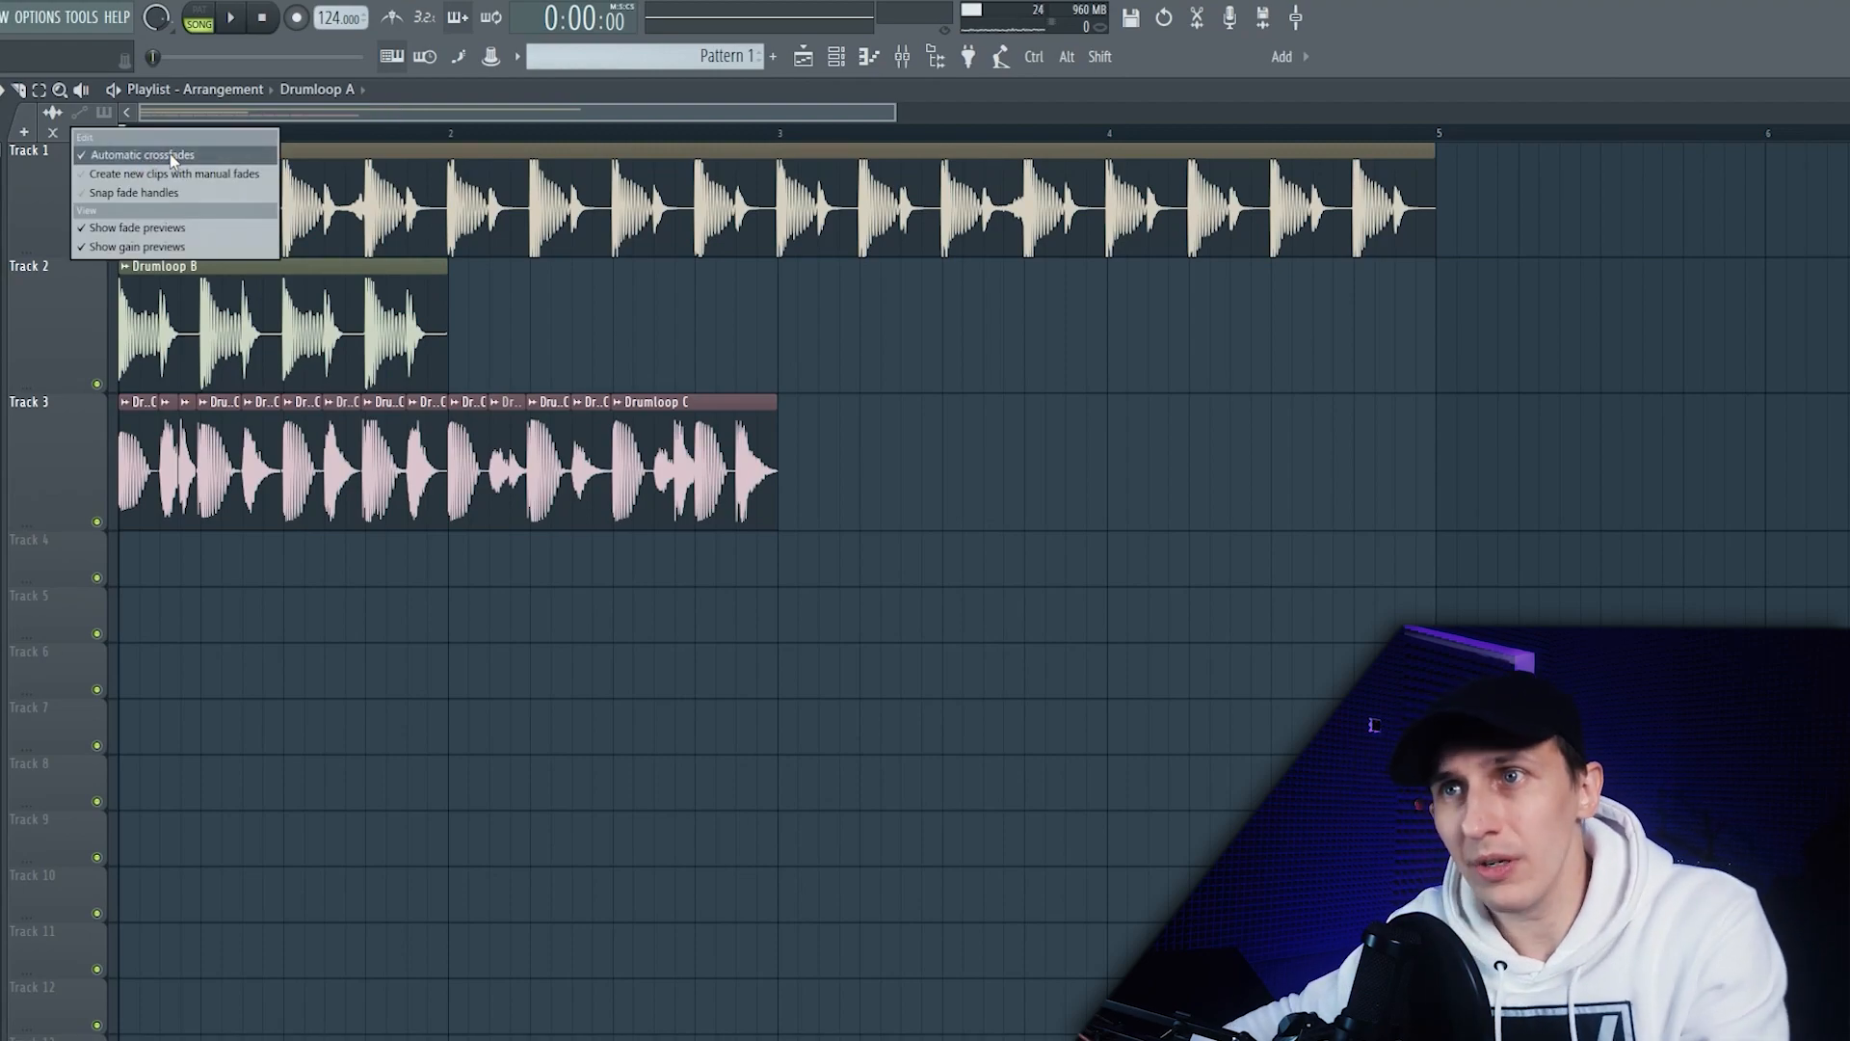
mouse_move(206, 316)
shift+mouse_down()
mouse_move(730, 319)
mouse_move(1558, 155)
mouse_move(1465, 166)
shift+mouse_up()
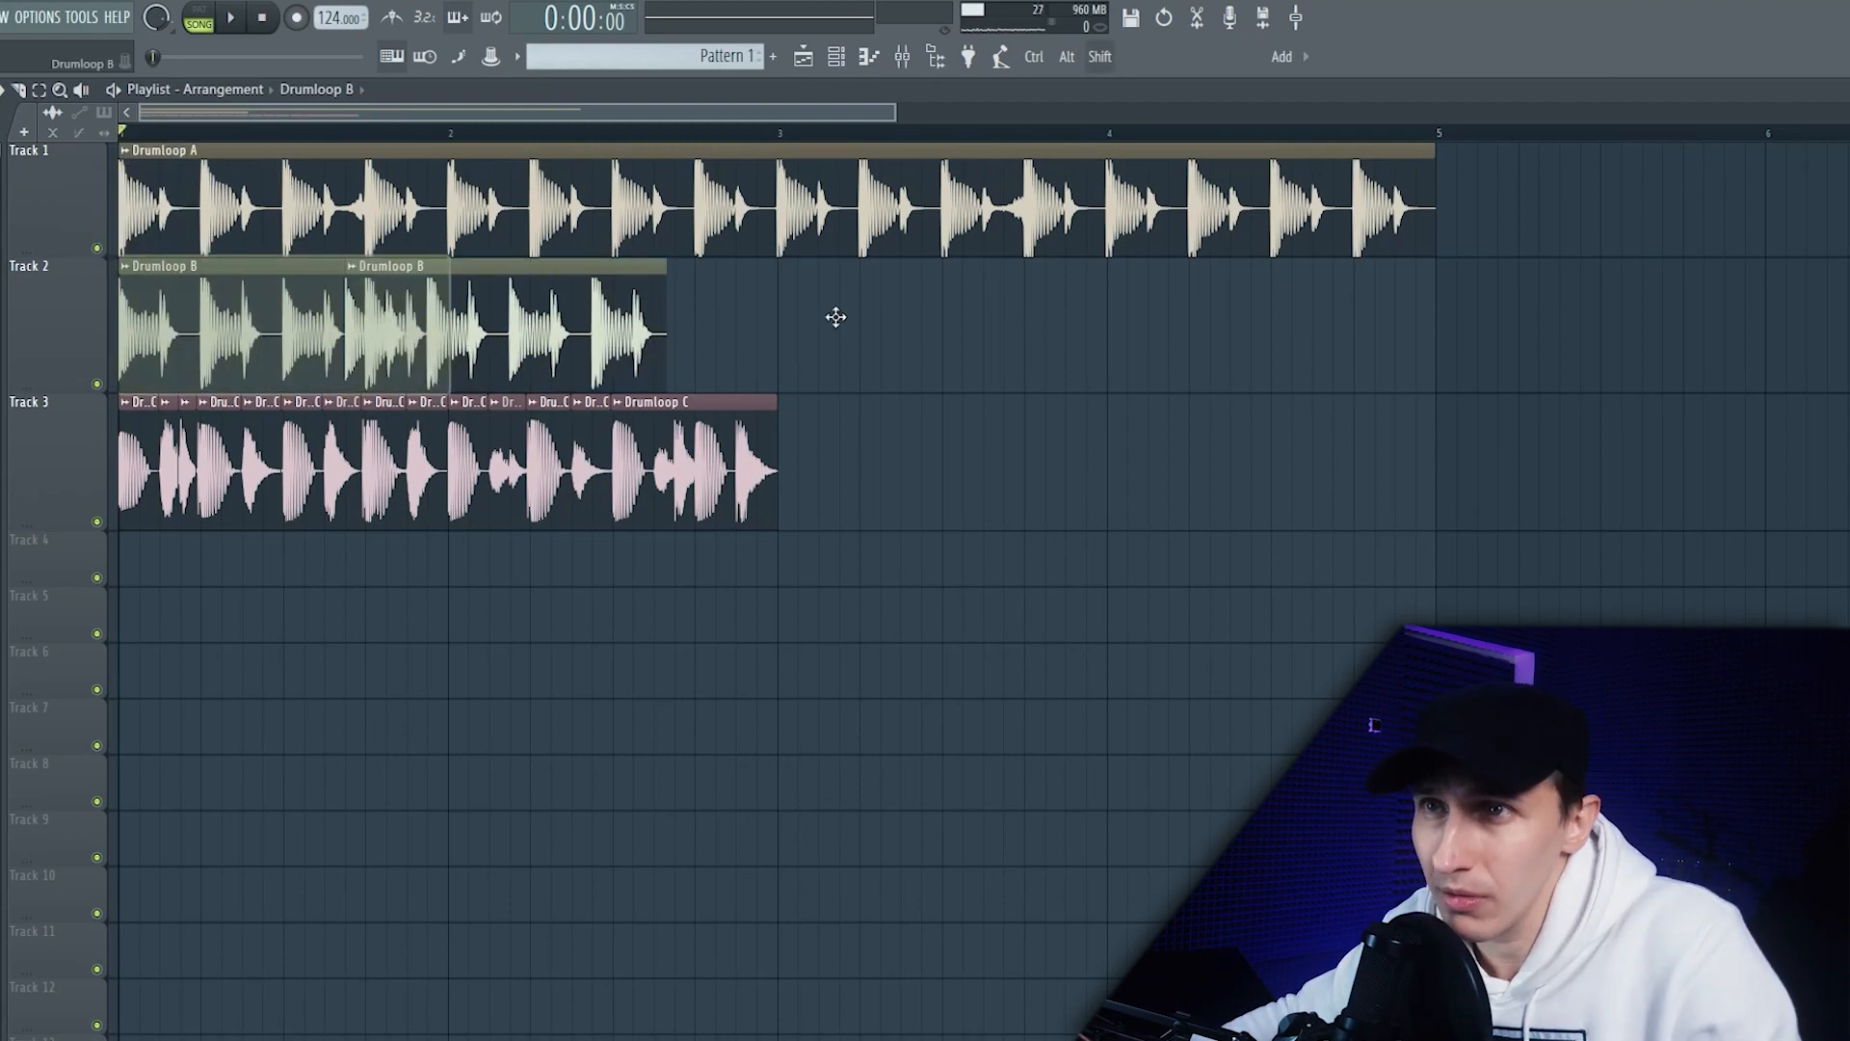
right_click(1530, 200)
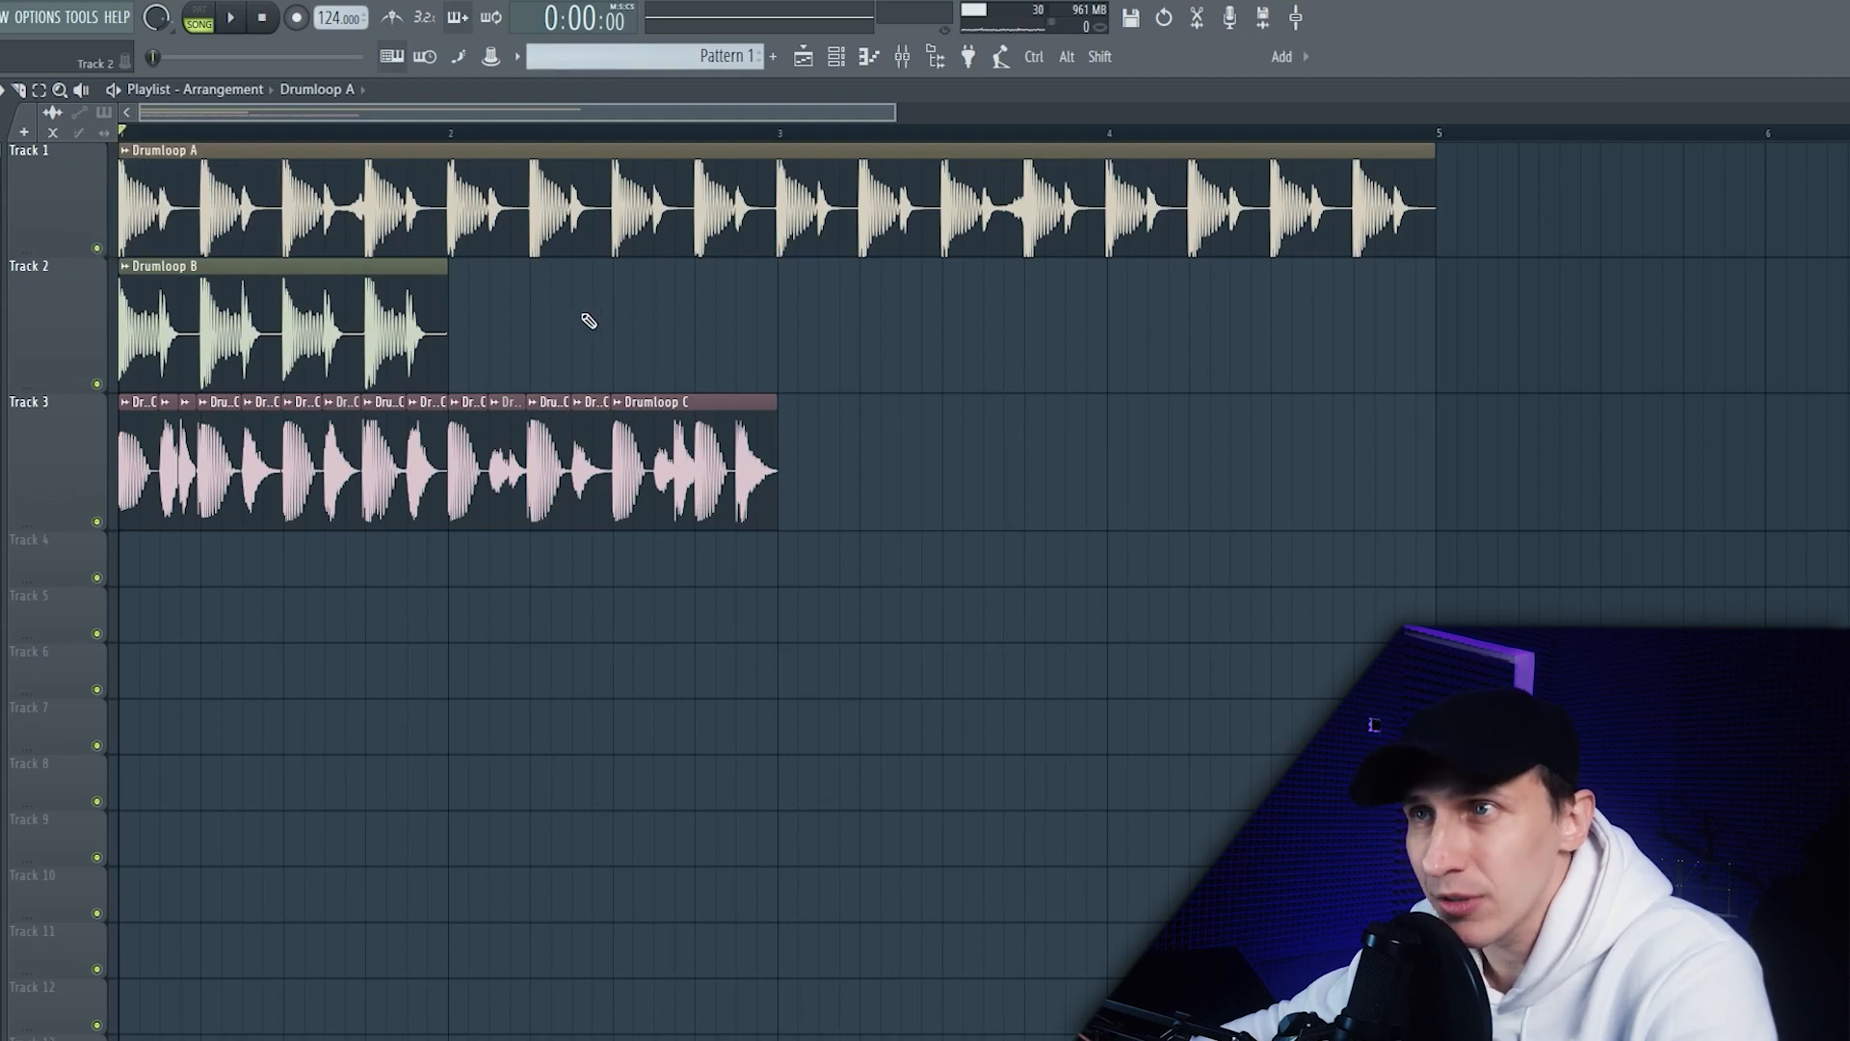
Step: Increase the height of Track 2 and lower the Drumloop B clip's gain to about -21 dB
mouse_move(42, 392)
mouse_down()
mouse_move(41, 361)
mouse_move(42, 426)
mouse_up()
drag(284, 423, 284, 506)
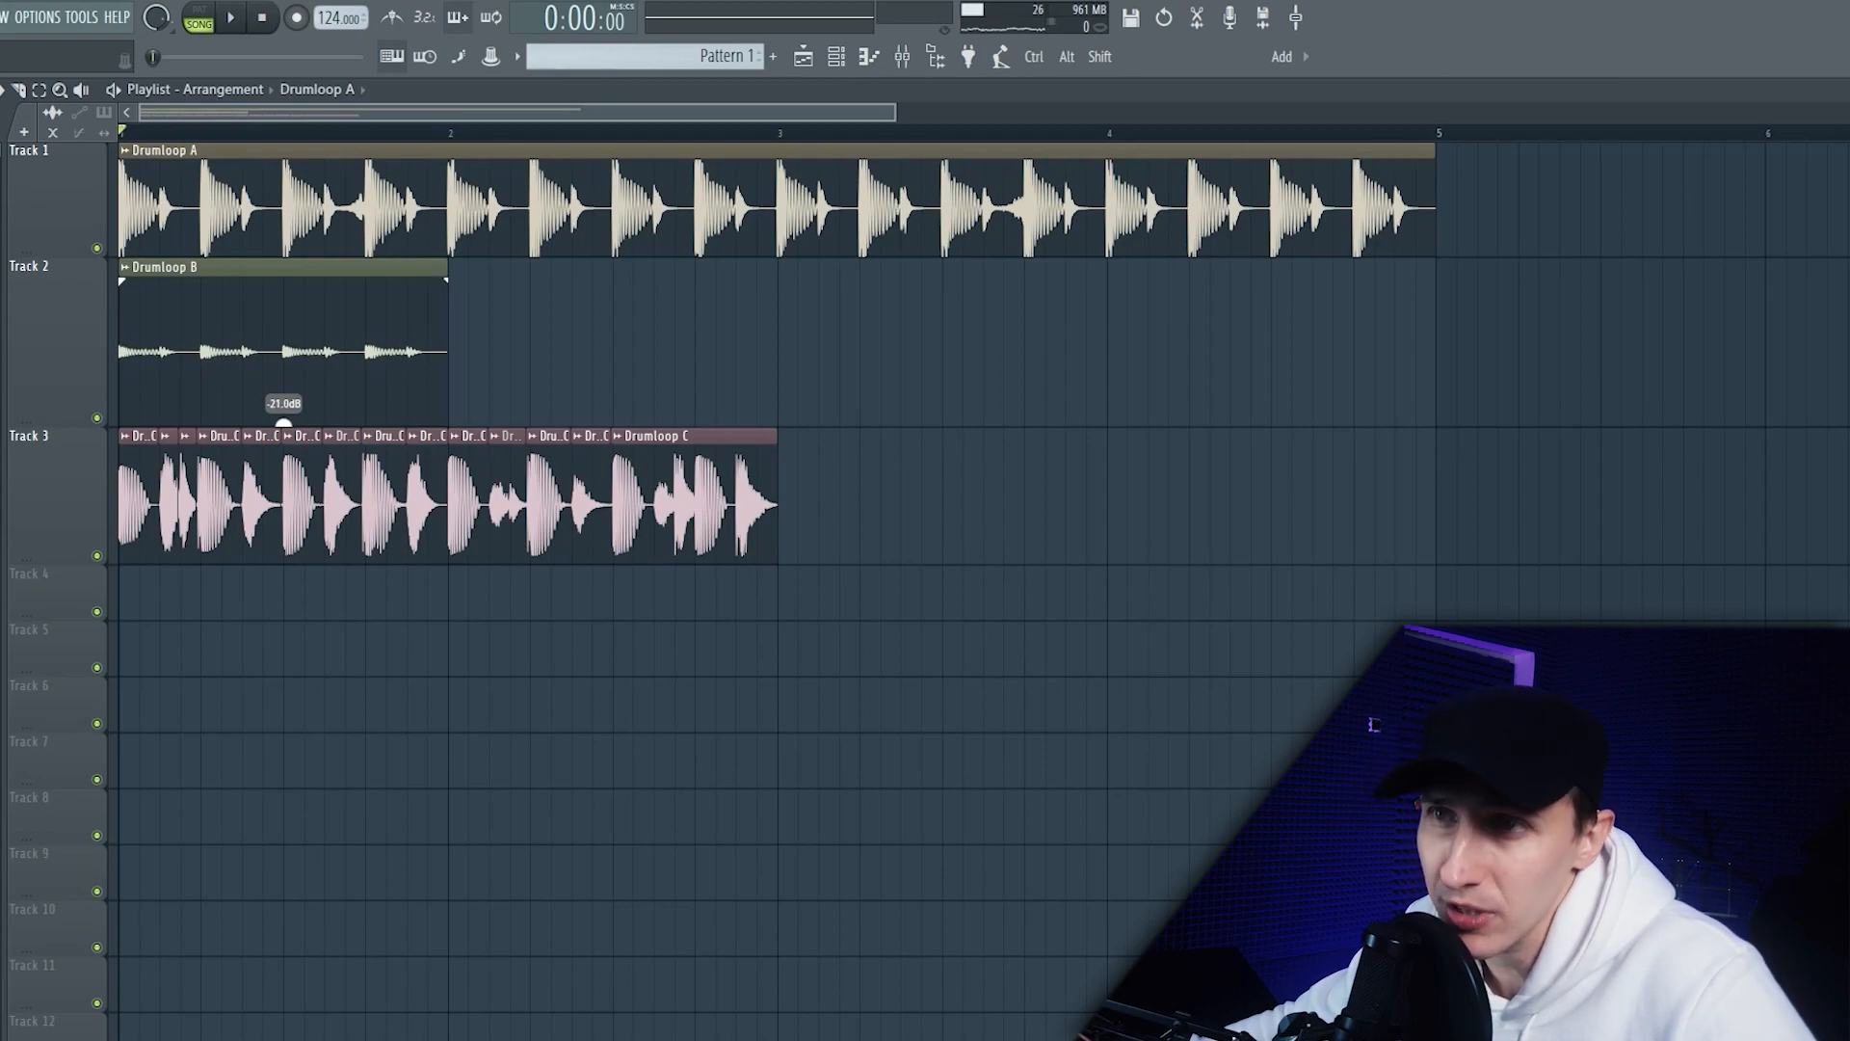
Step: Shrink Track 2 and examine how the clips and their gain handles look at smaller zoom levels
drag(77, 426, 89, 308)
scroll(119, 303, down, 3)
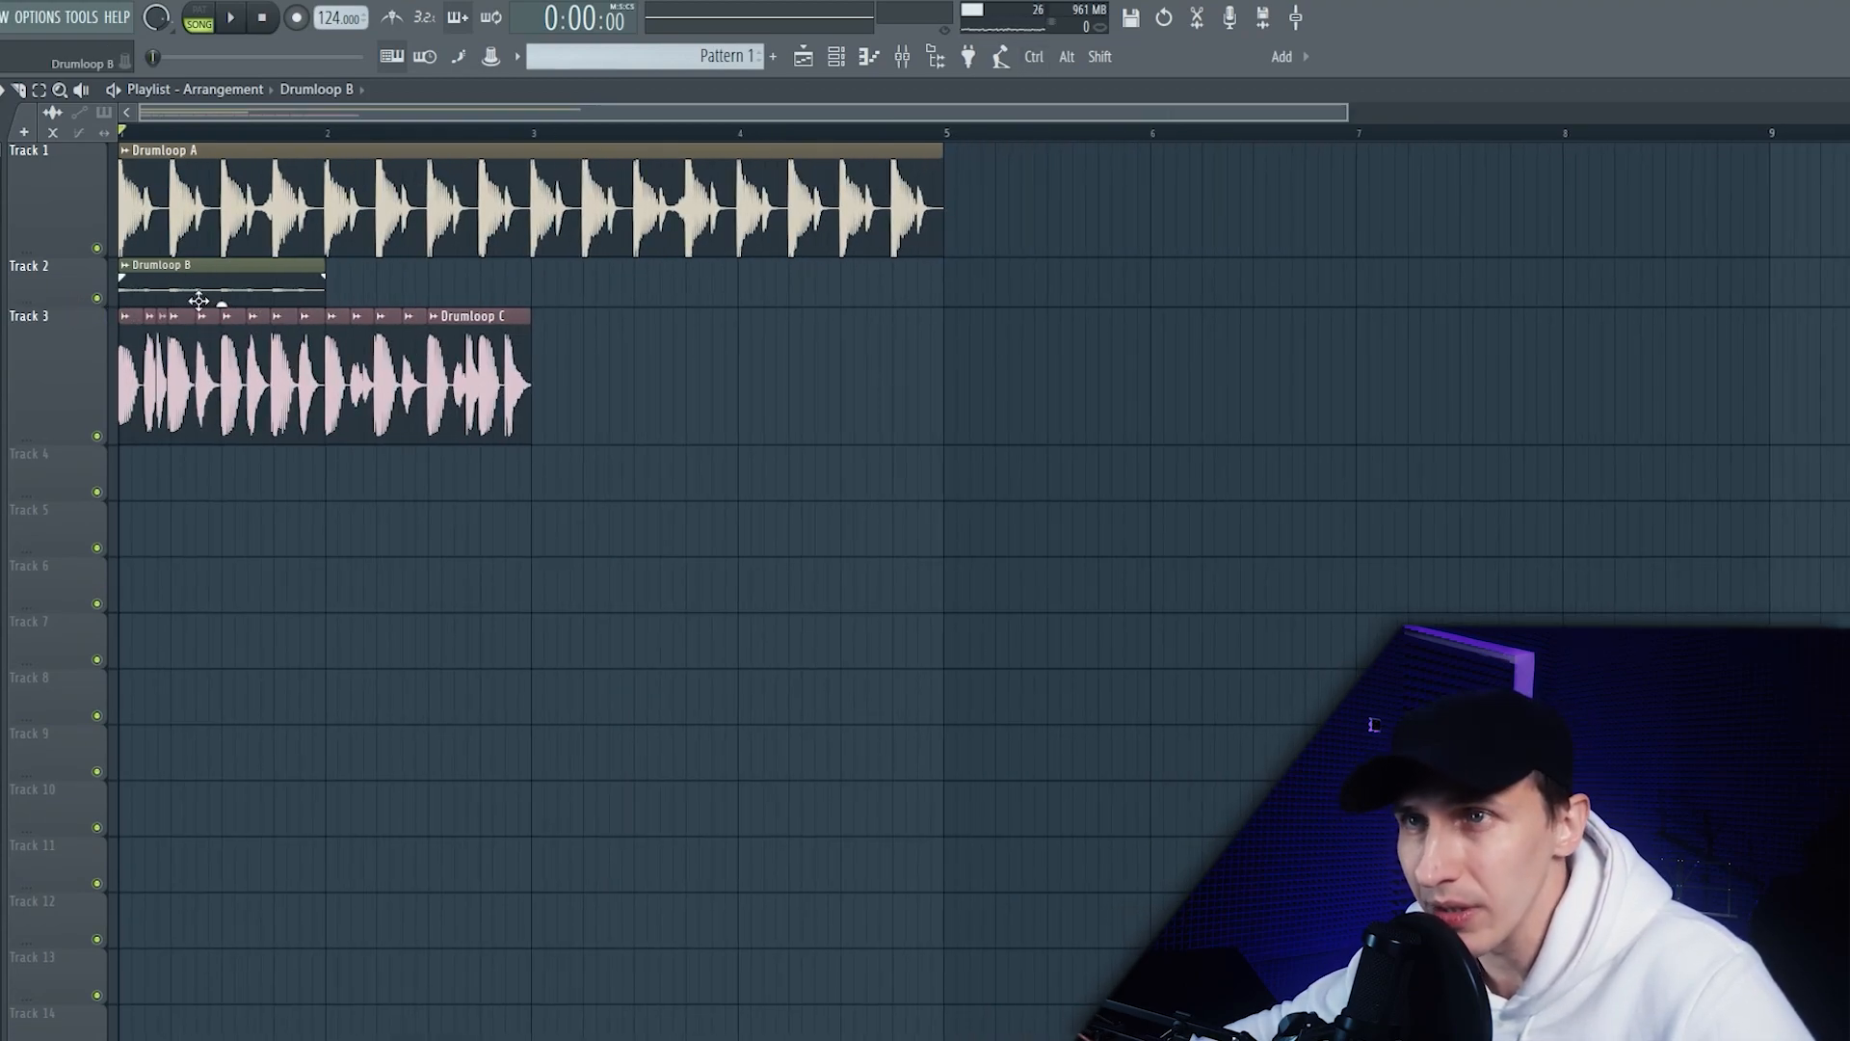
scroll(86, 460, down, 5)
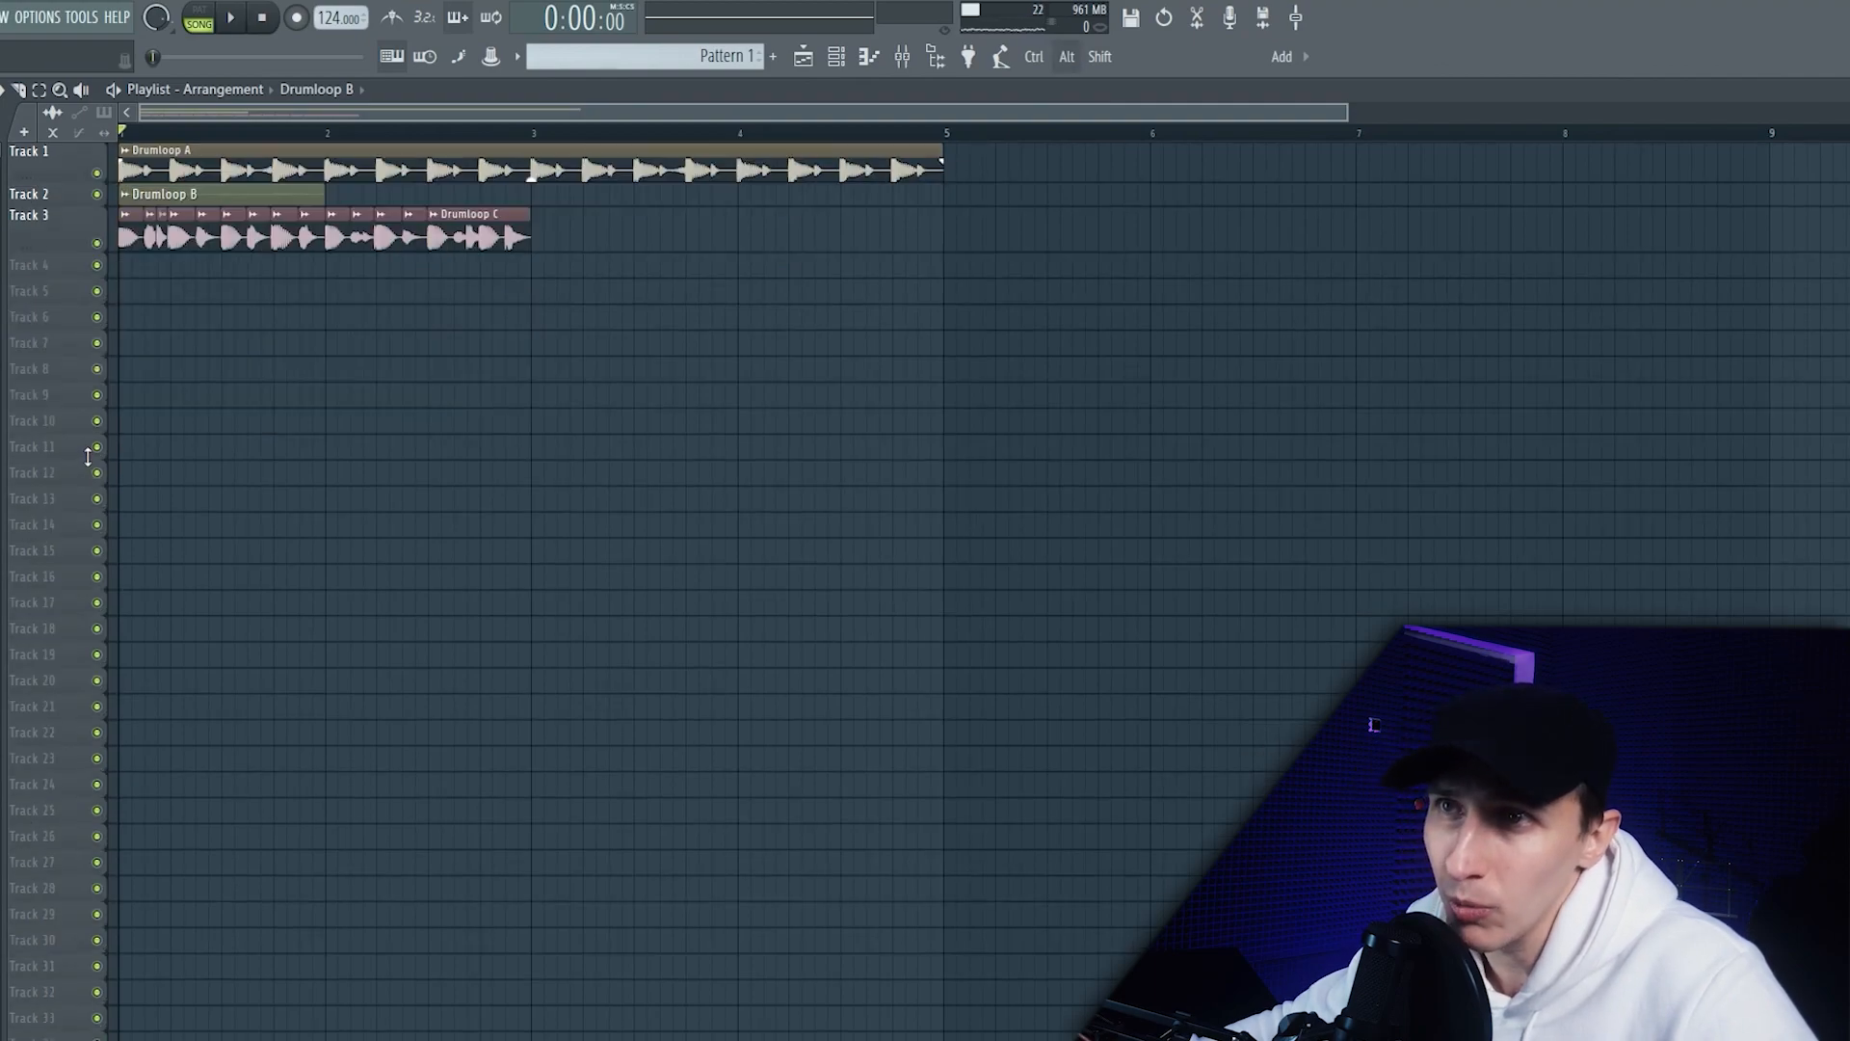
scroll(88, 457, down, 3)
scroll(79, 418, up, 5)
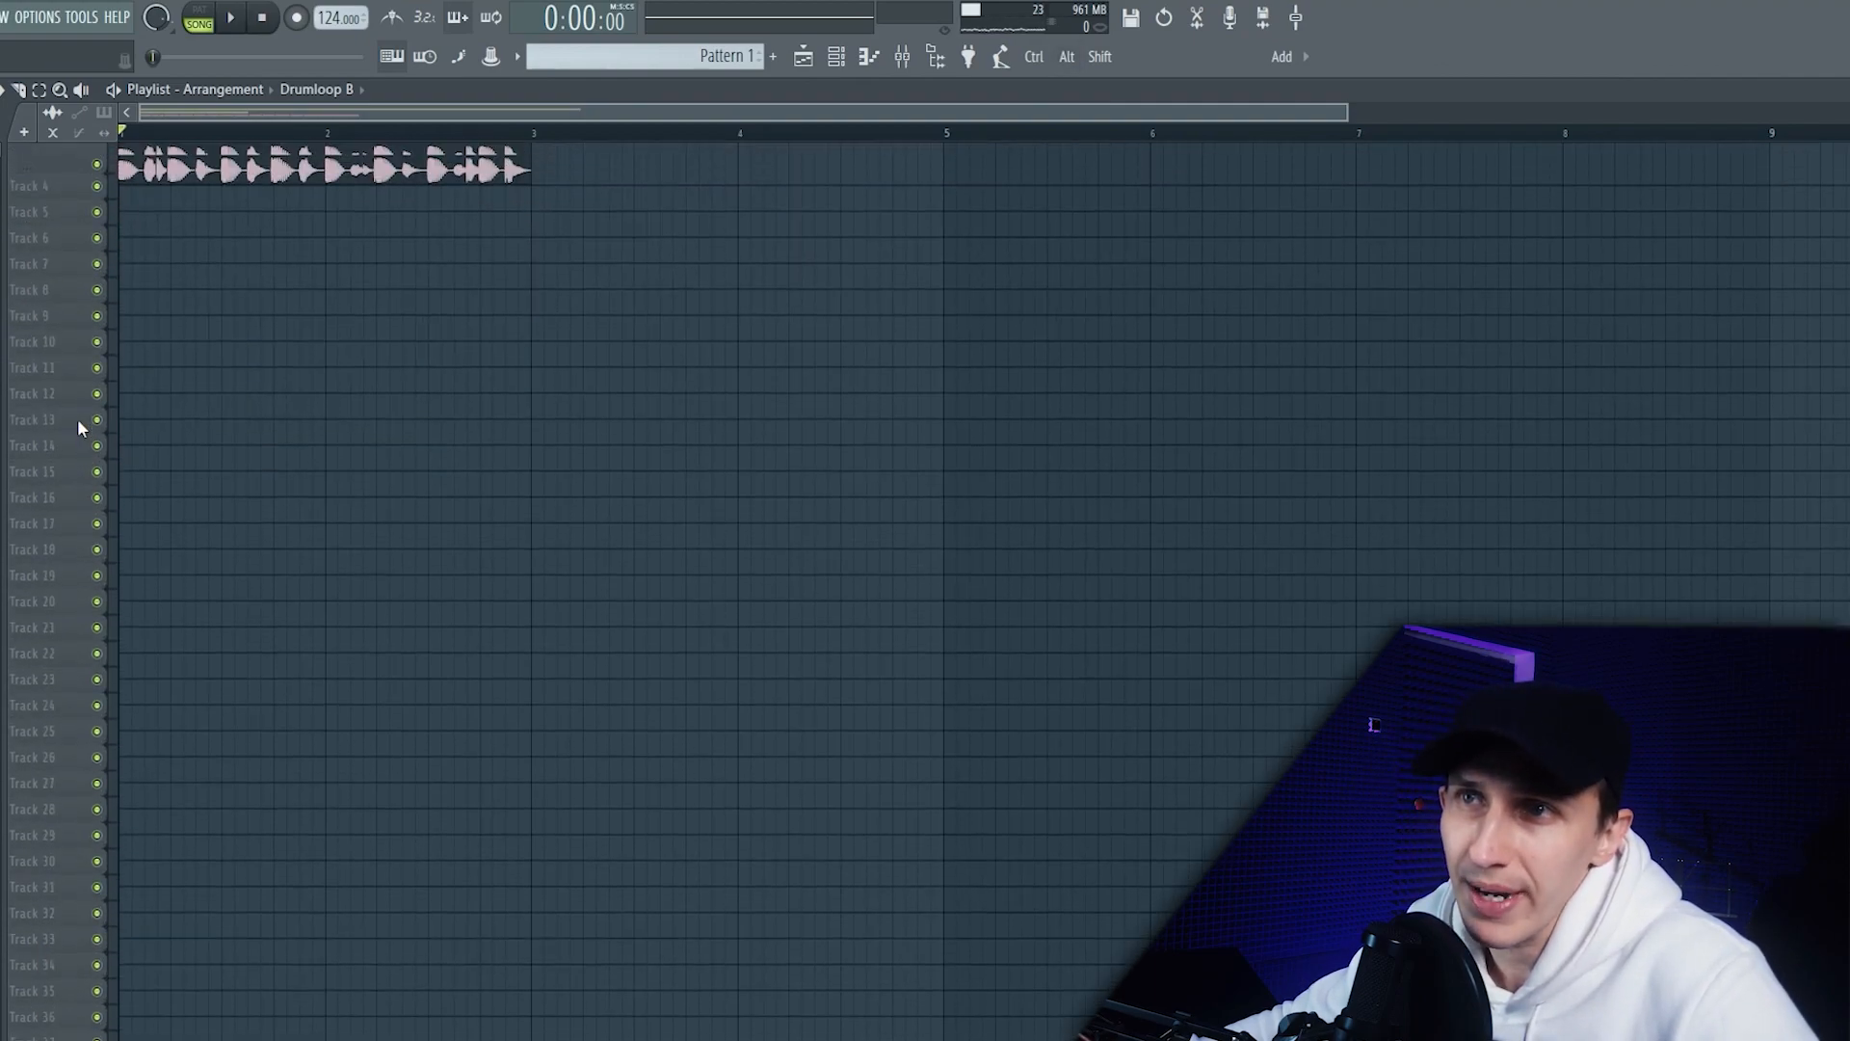
scroll(71, 418, up, 3)
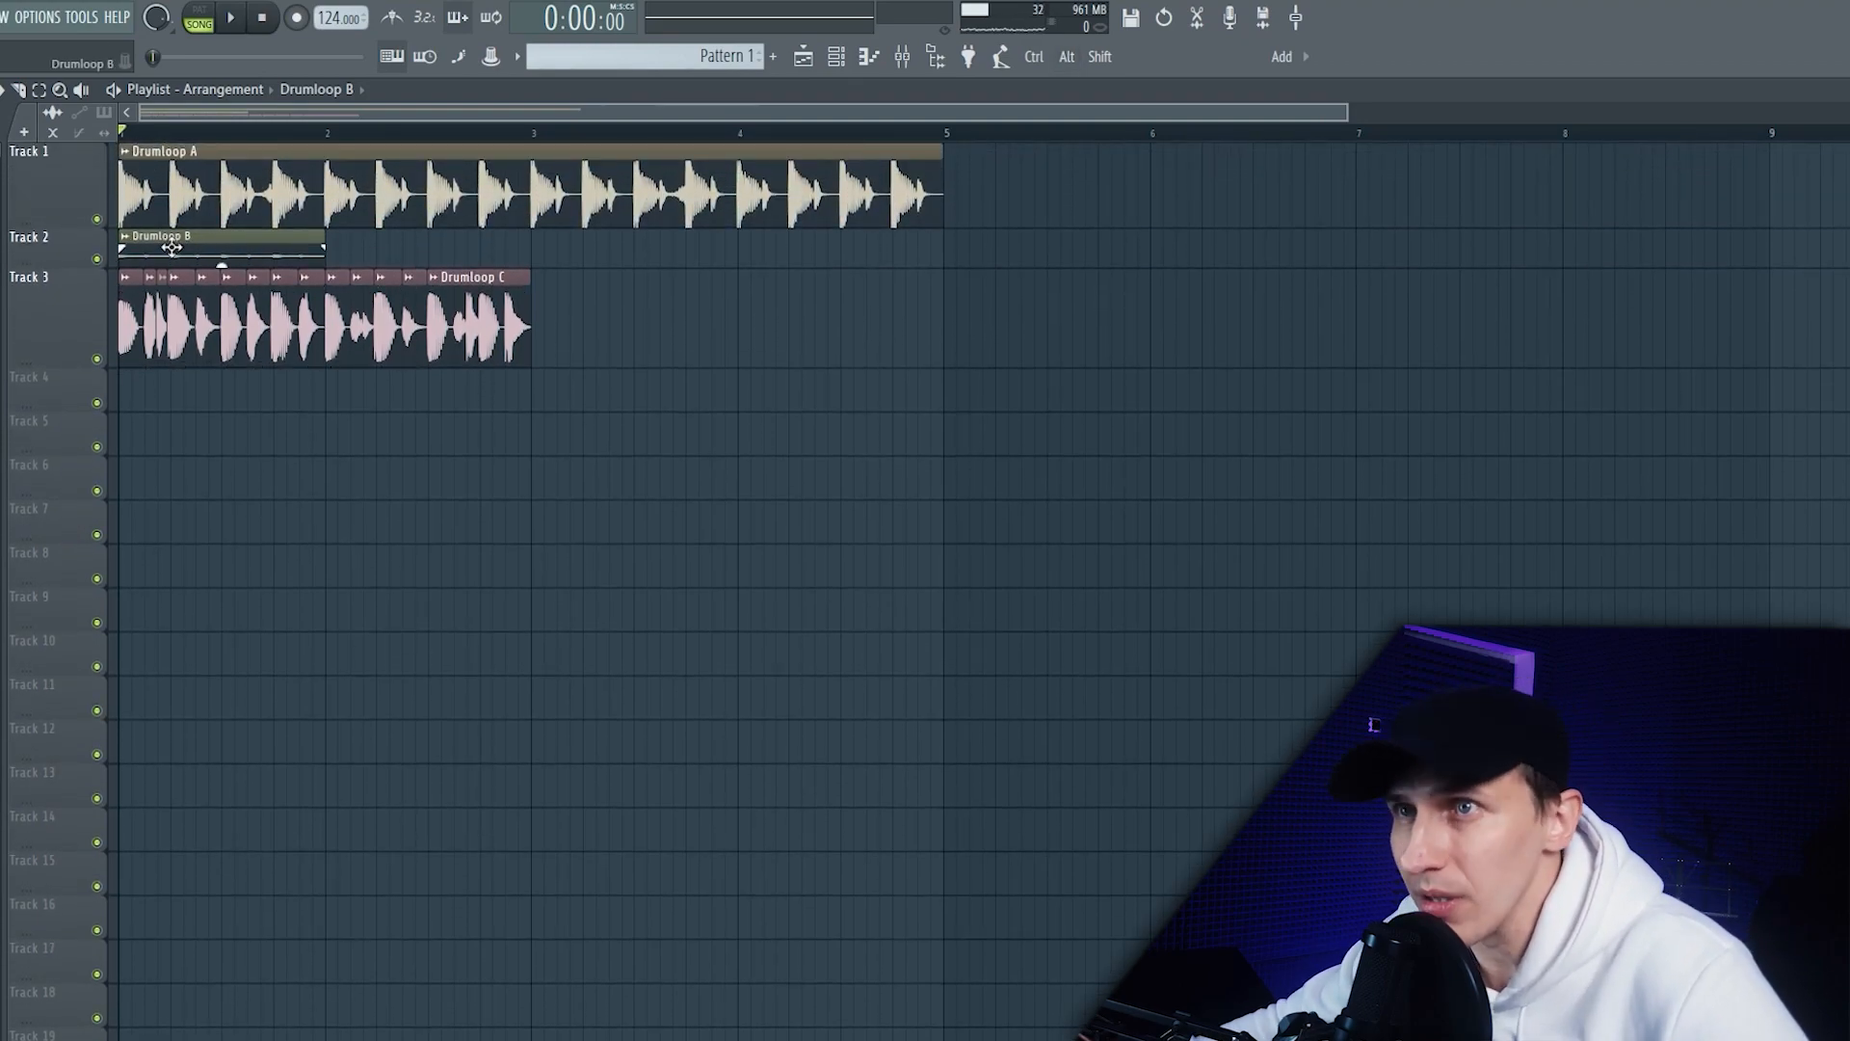
Step: Increase the height of Track 2 and turn off gain previews for the audio clips
drag(73, 268, 71, 345)
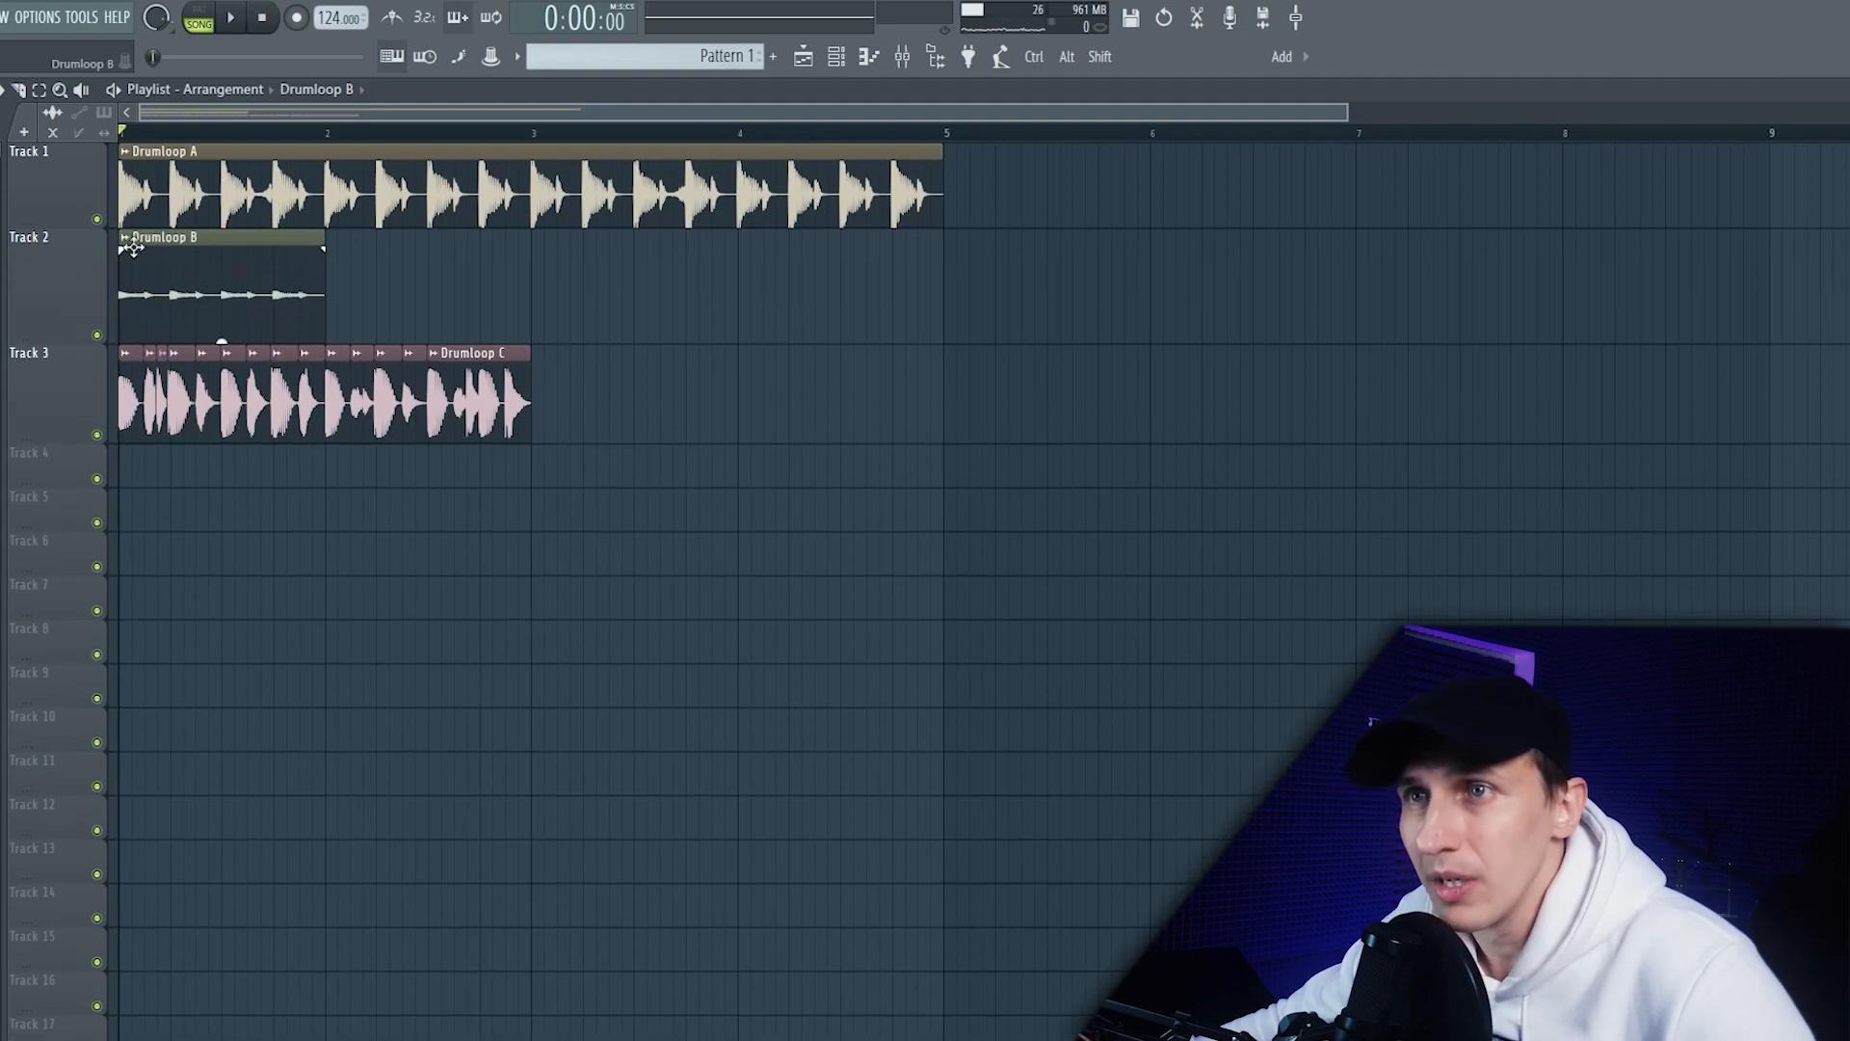
click(25, 135)
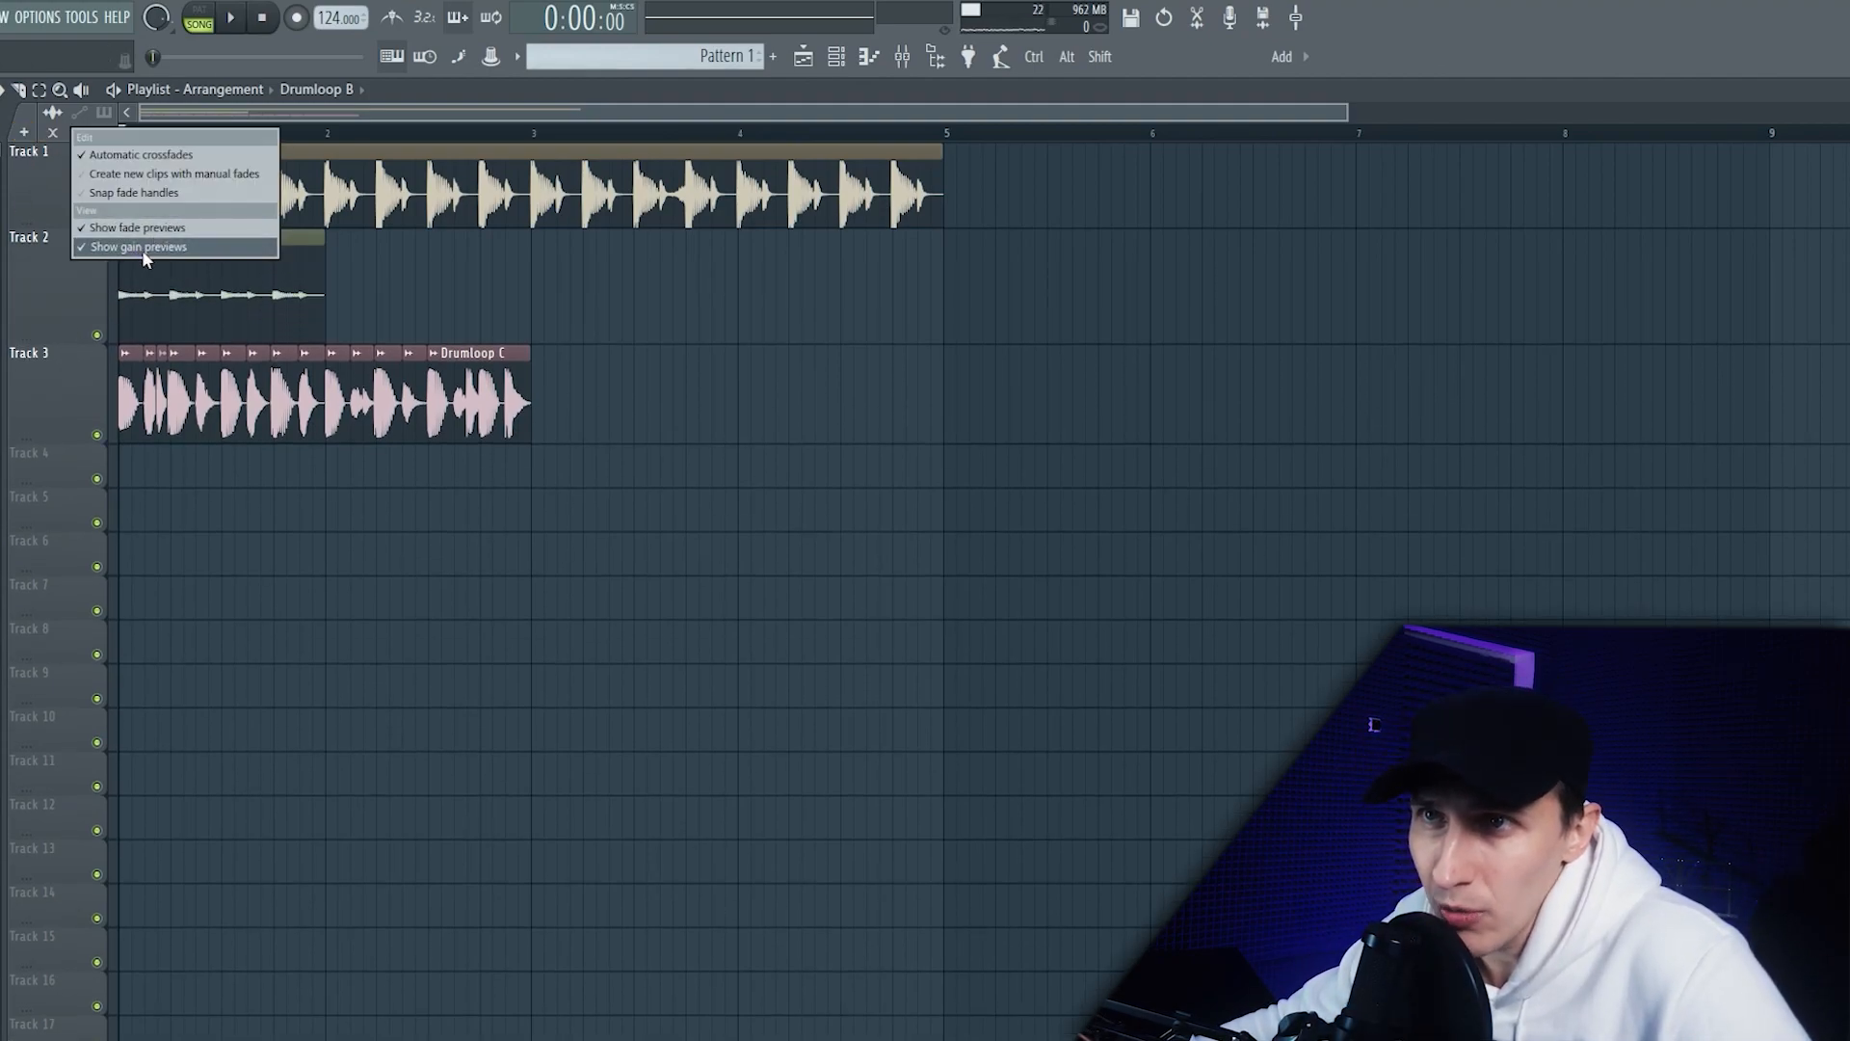
click(141, 247)
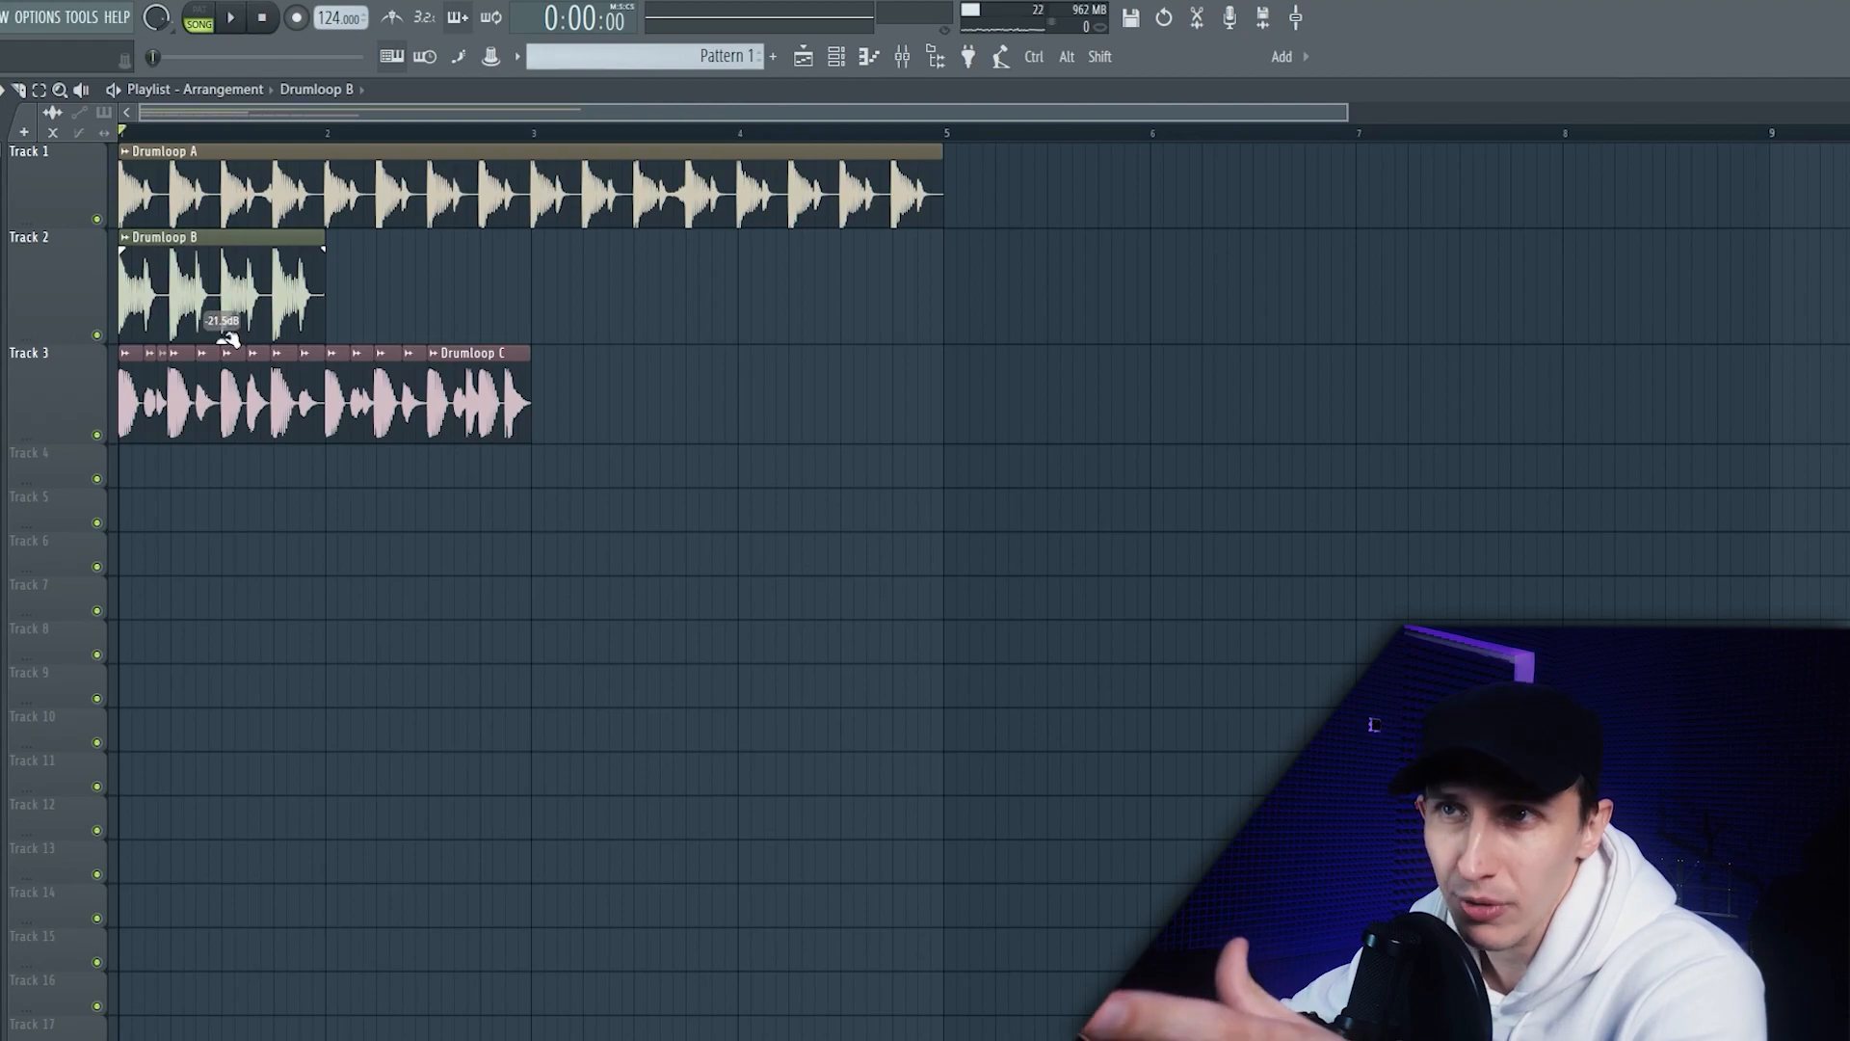
Step: Try a fade-in of about one beat on the Drumloop B clip with fade previews turned off, and turn the previews back on
right_click(73, 128)
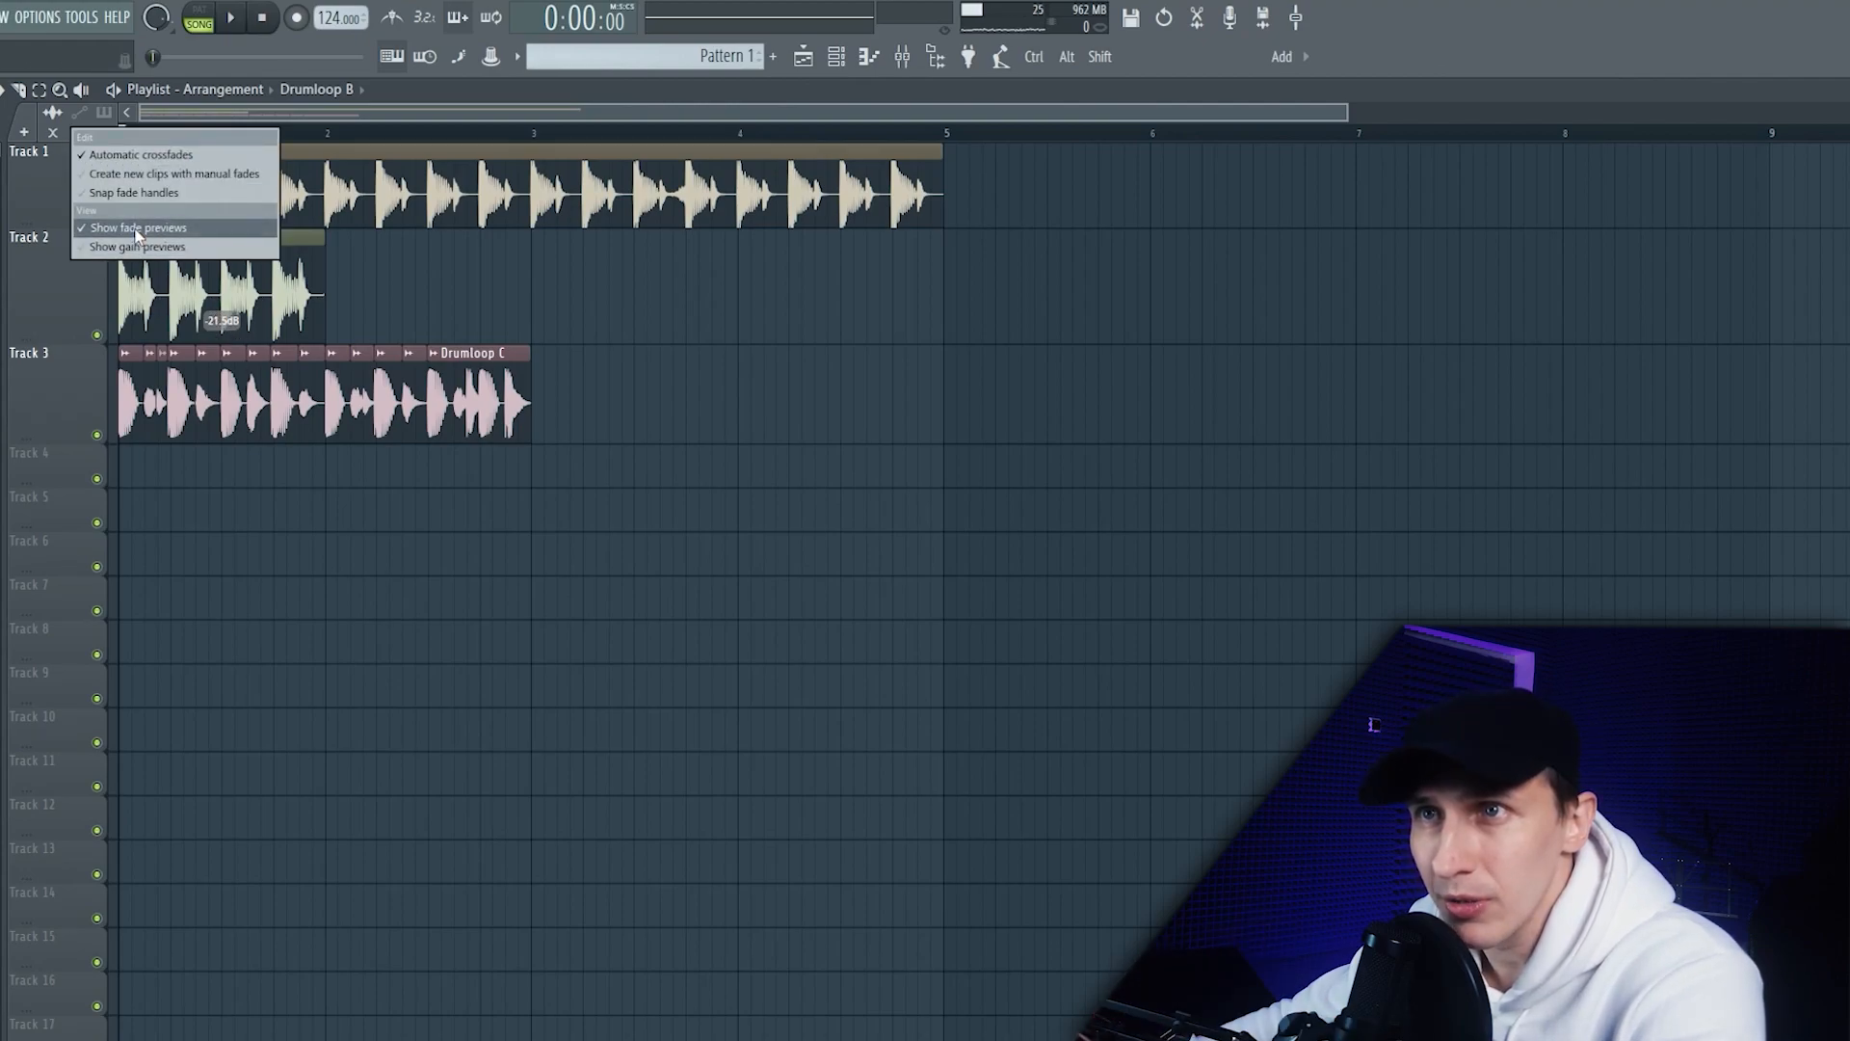
click(166, 233)
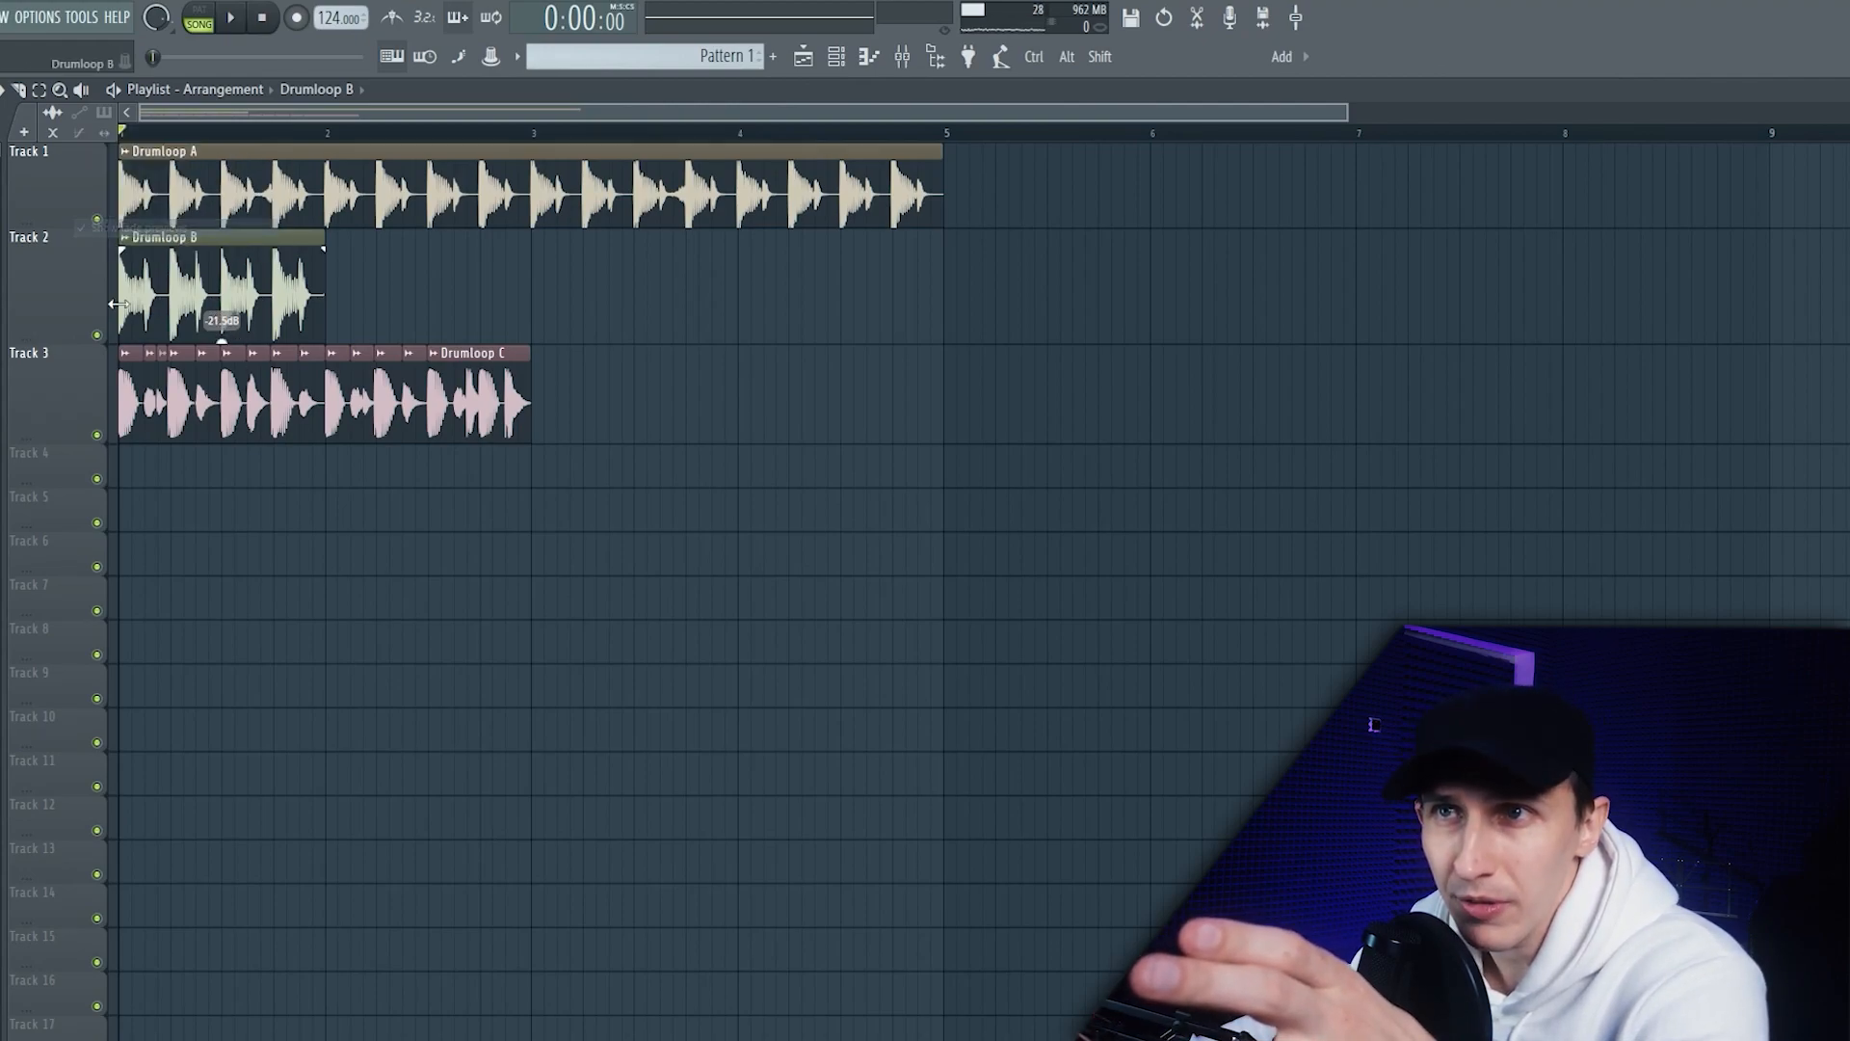
drag(128, 251, 180, 250)
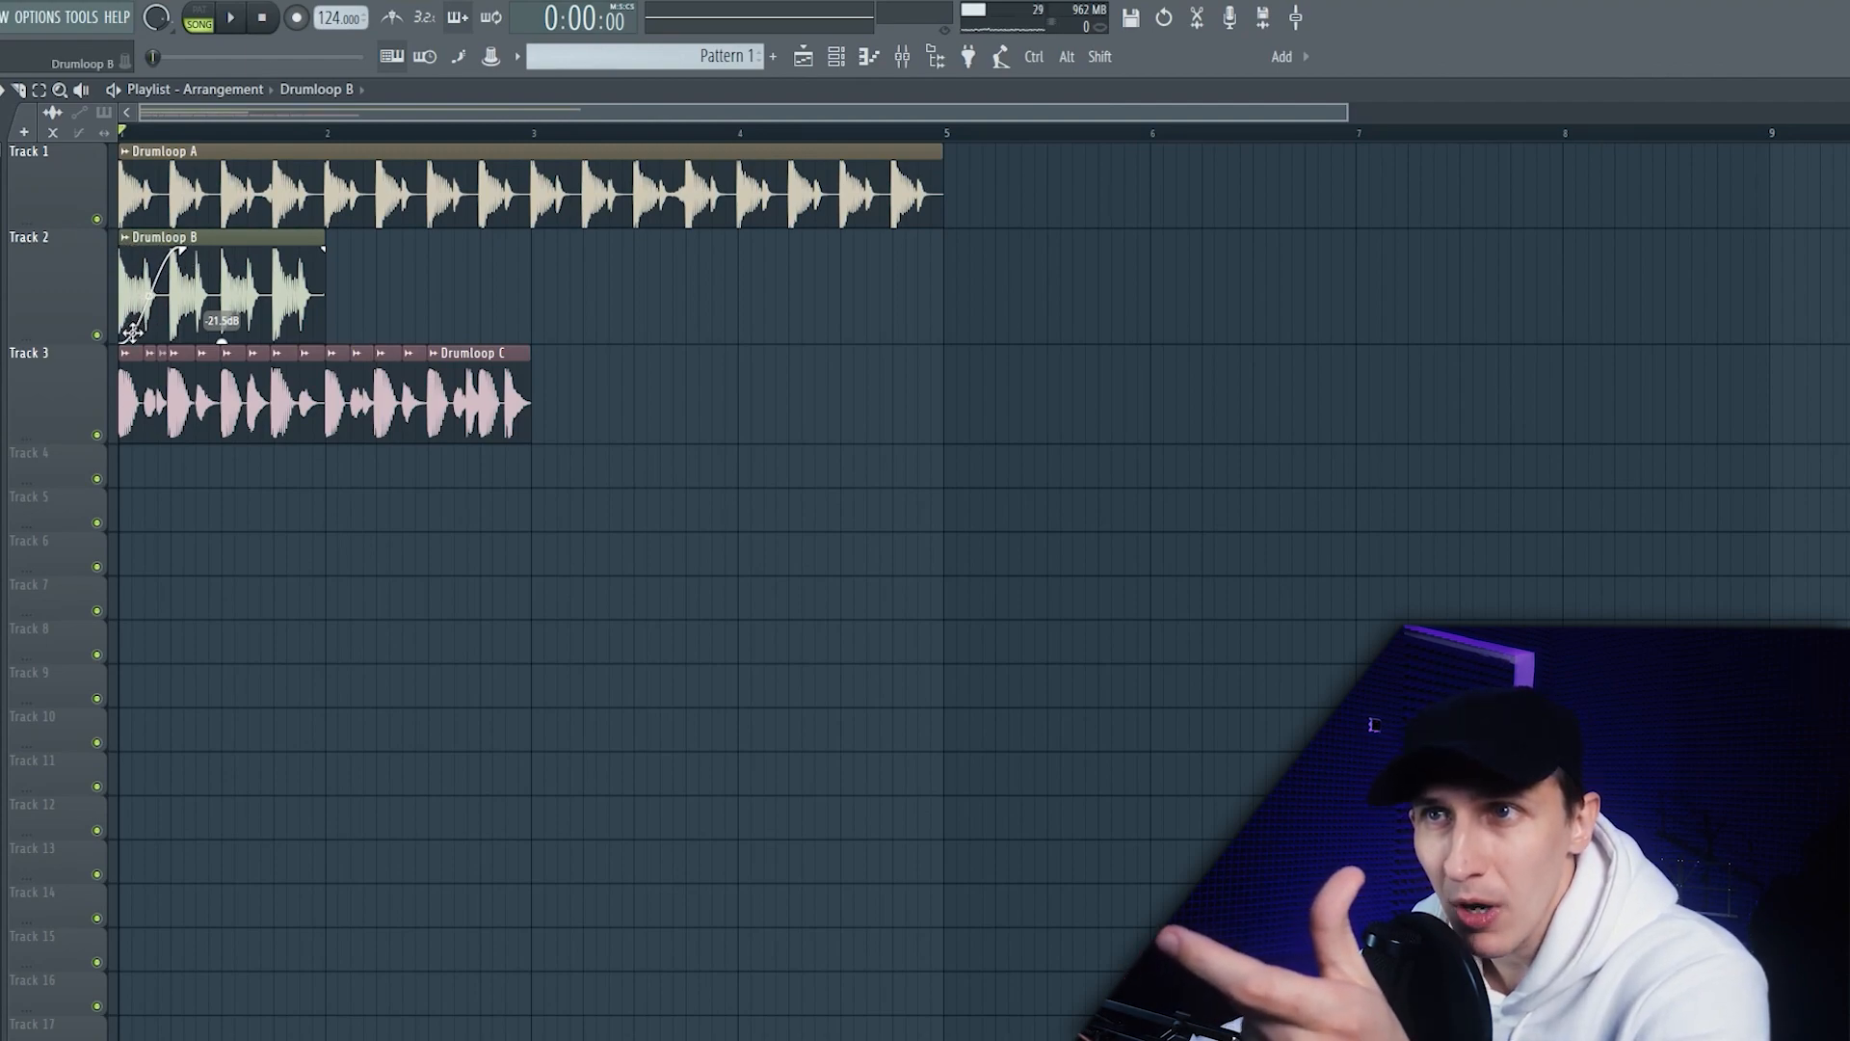
right_click(75, 129)
click(132, 231)
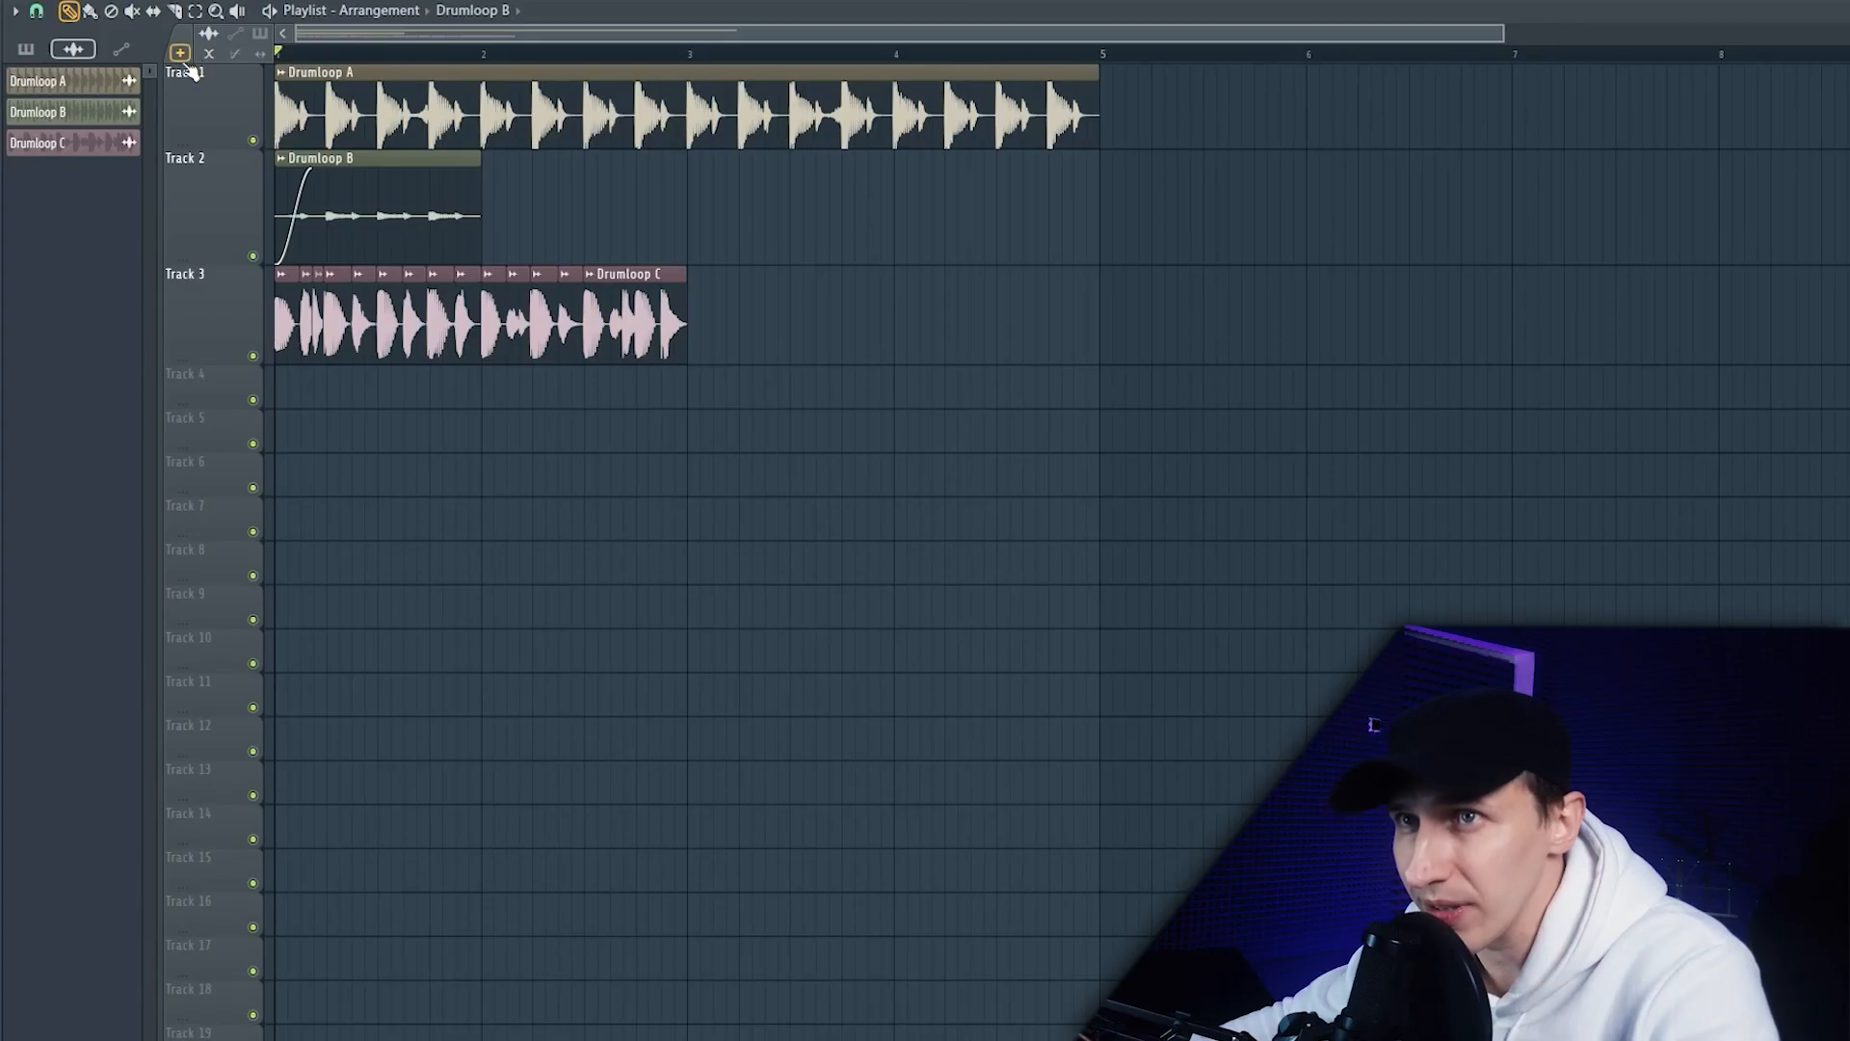
Step: Add an audio track and a Sytrus instrument track below Track 3, with a Sytrus clip at bar 1
click(180, 53)
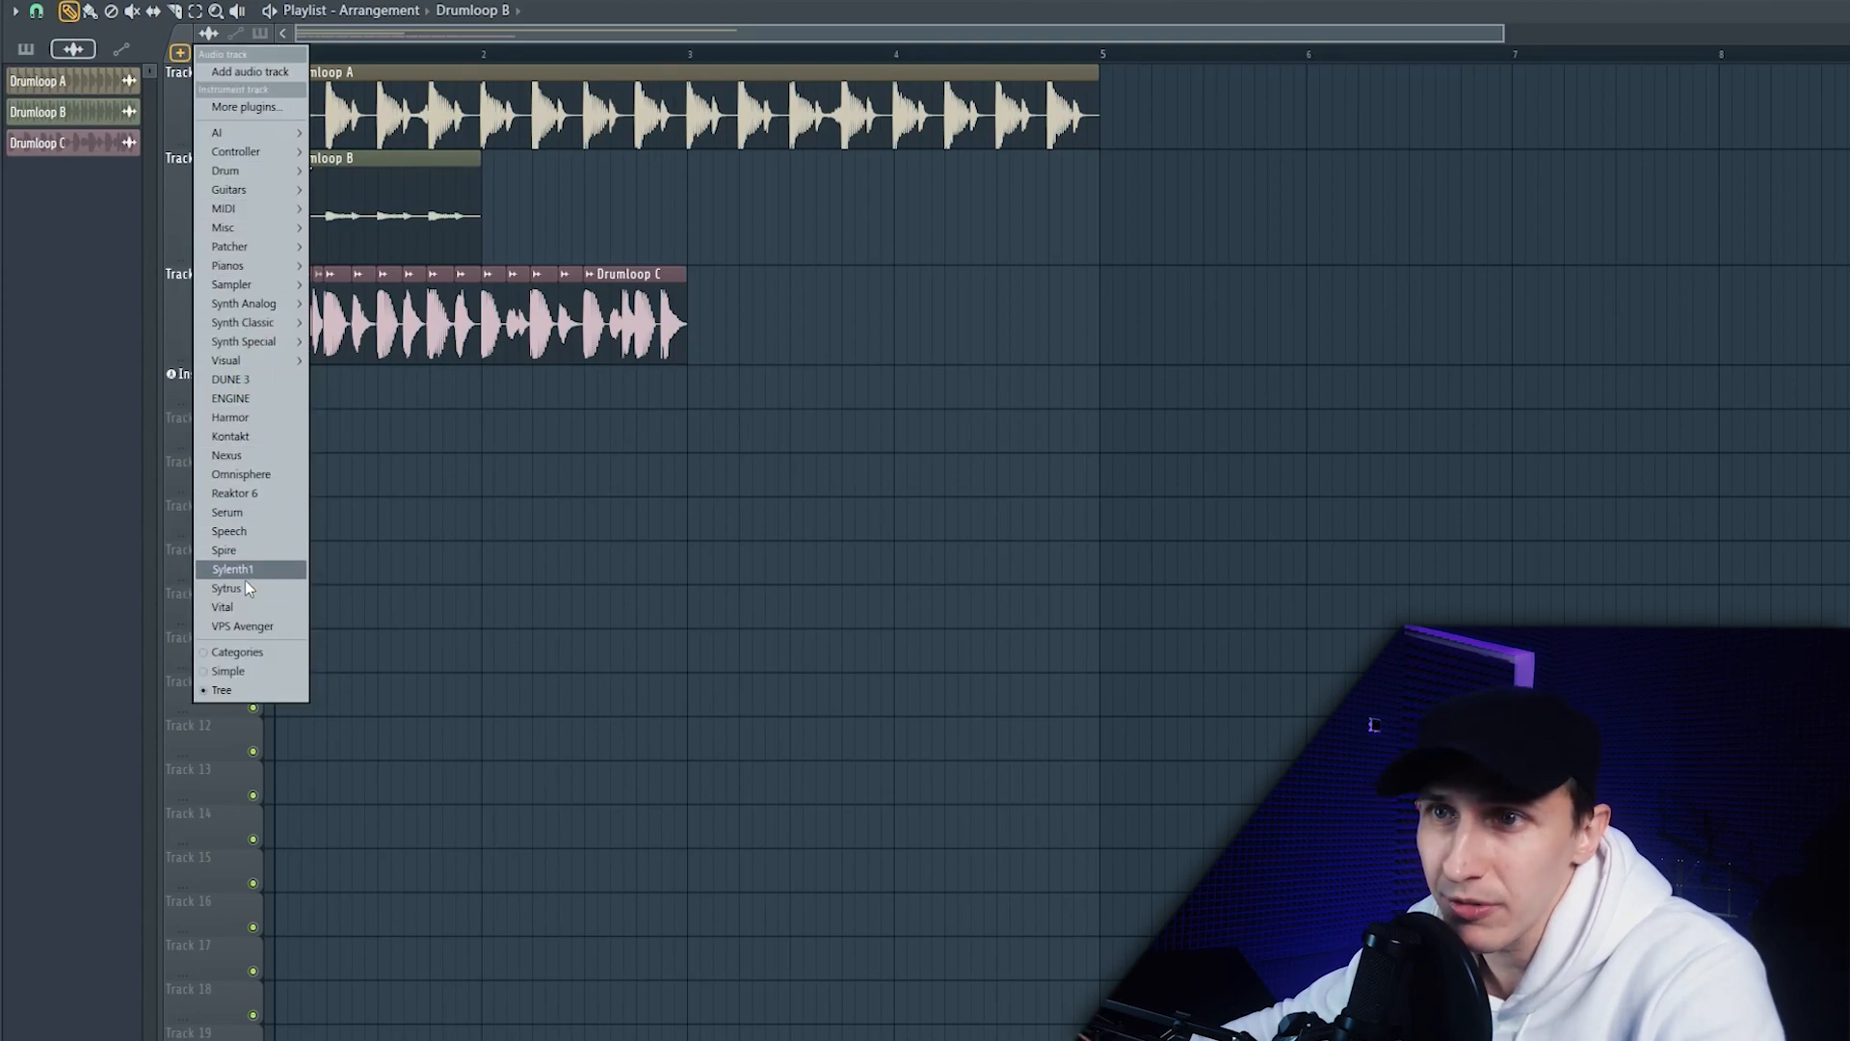
mouse_move(269, 307)
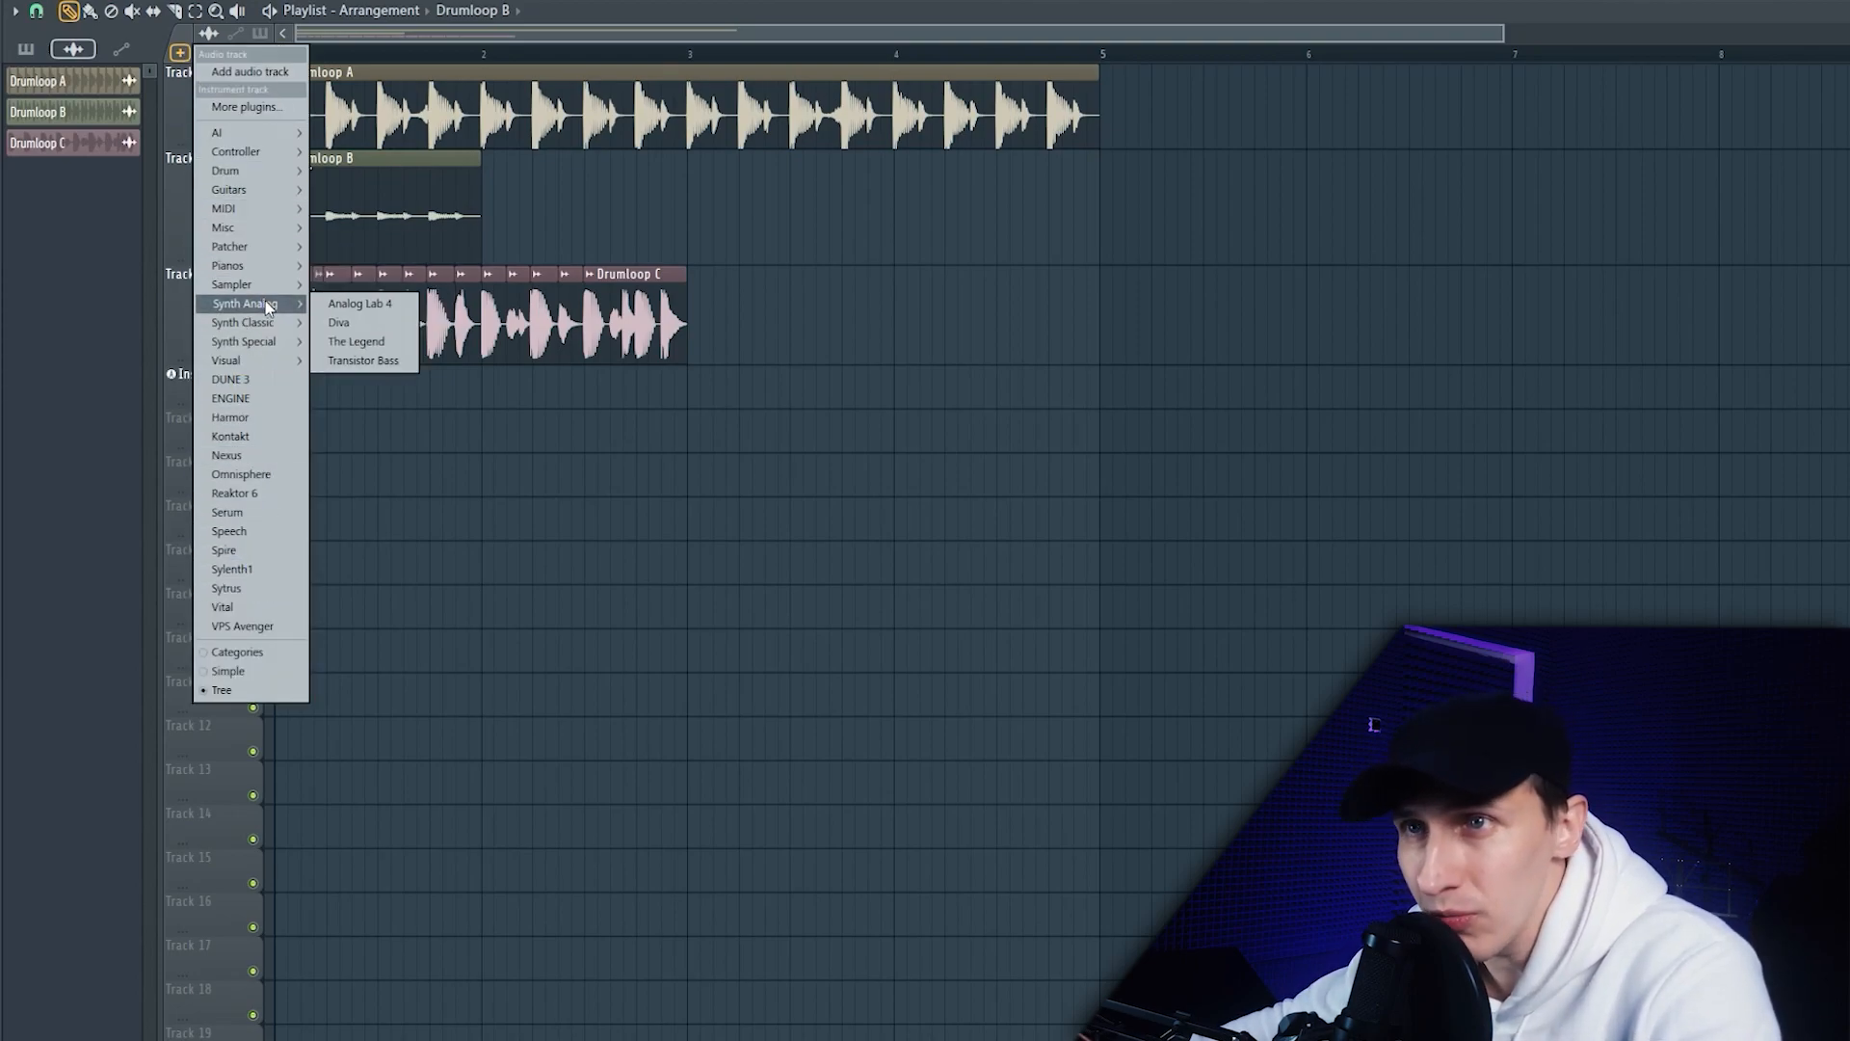
click(246, 588)
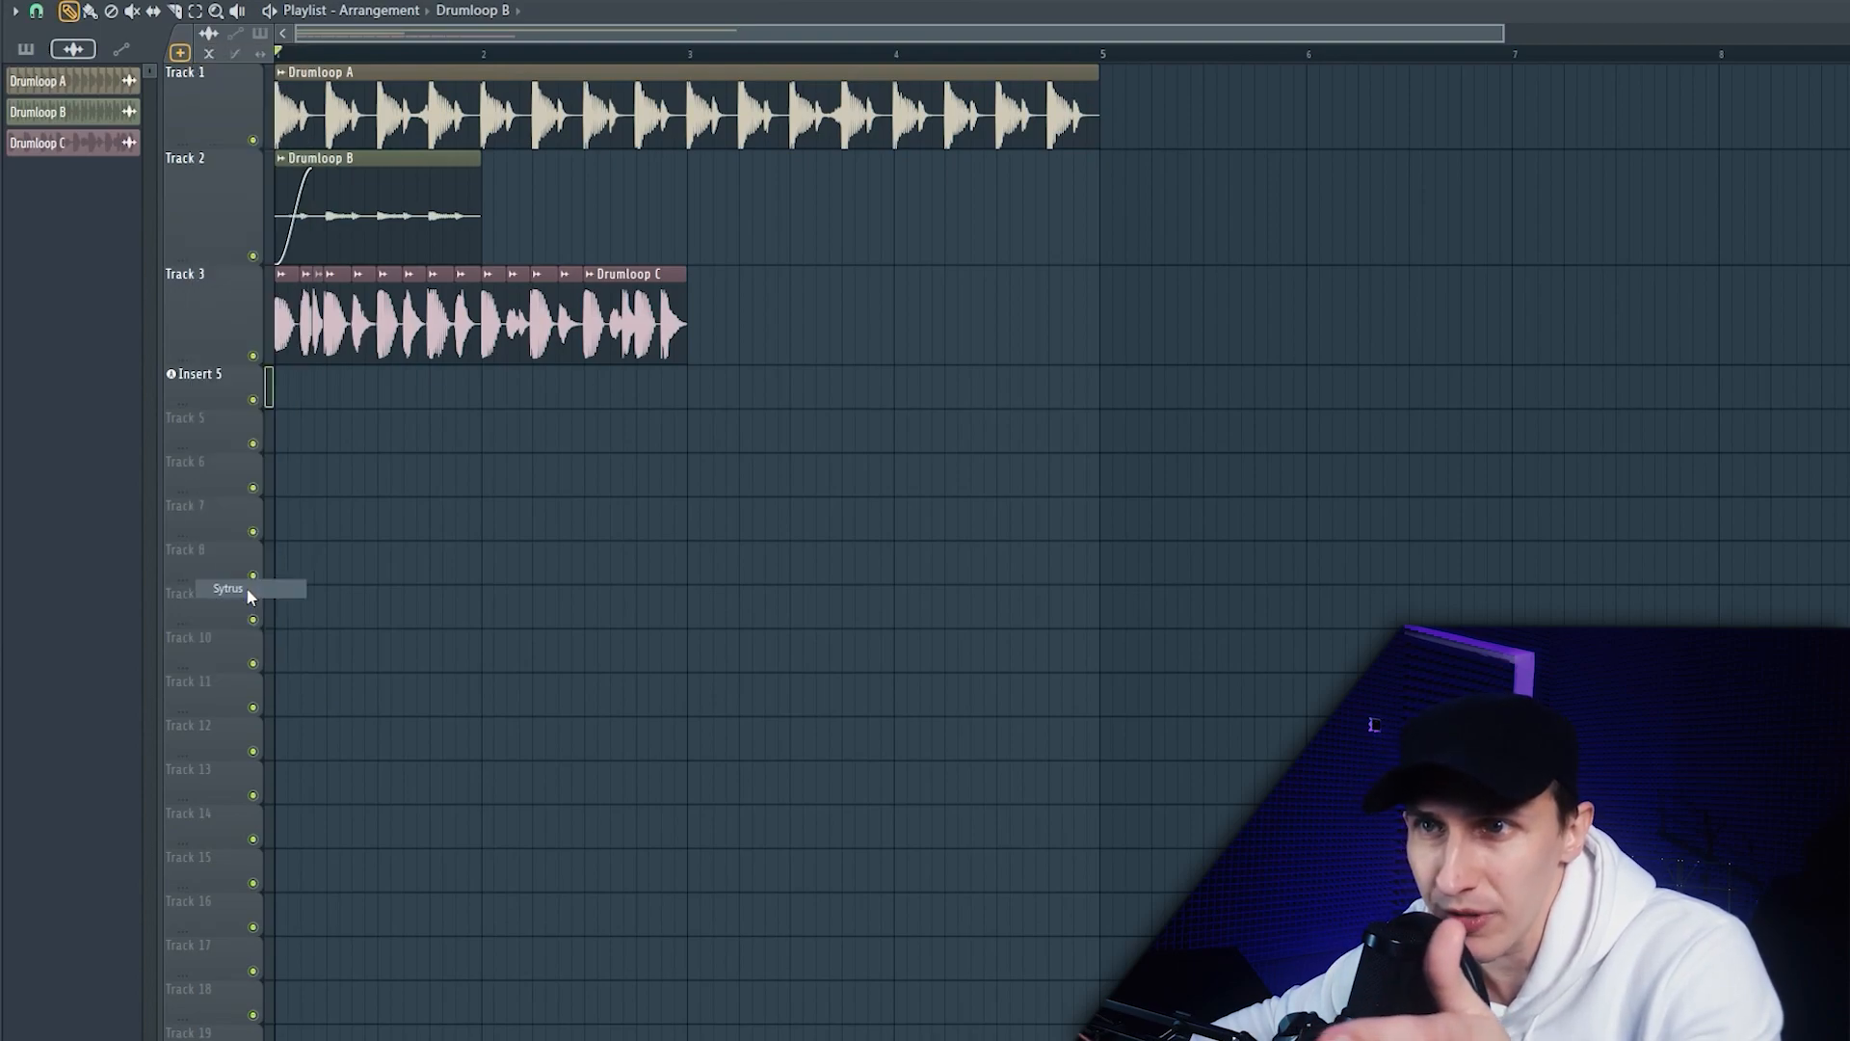
key(F12)
drag(926, 443, 307, 447)
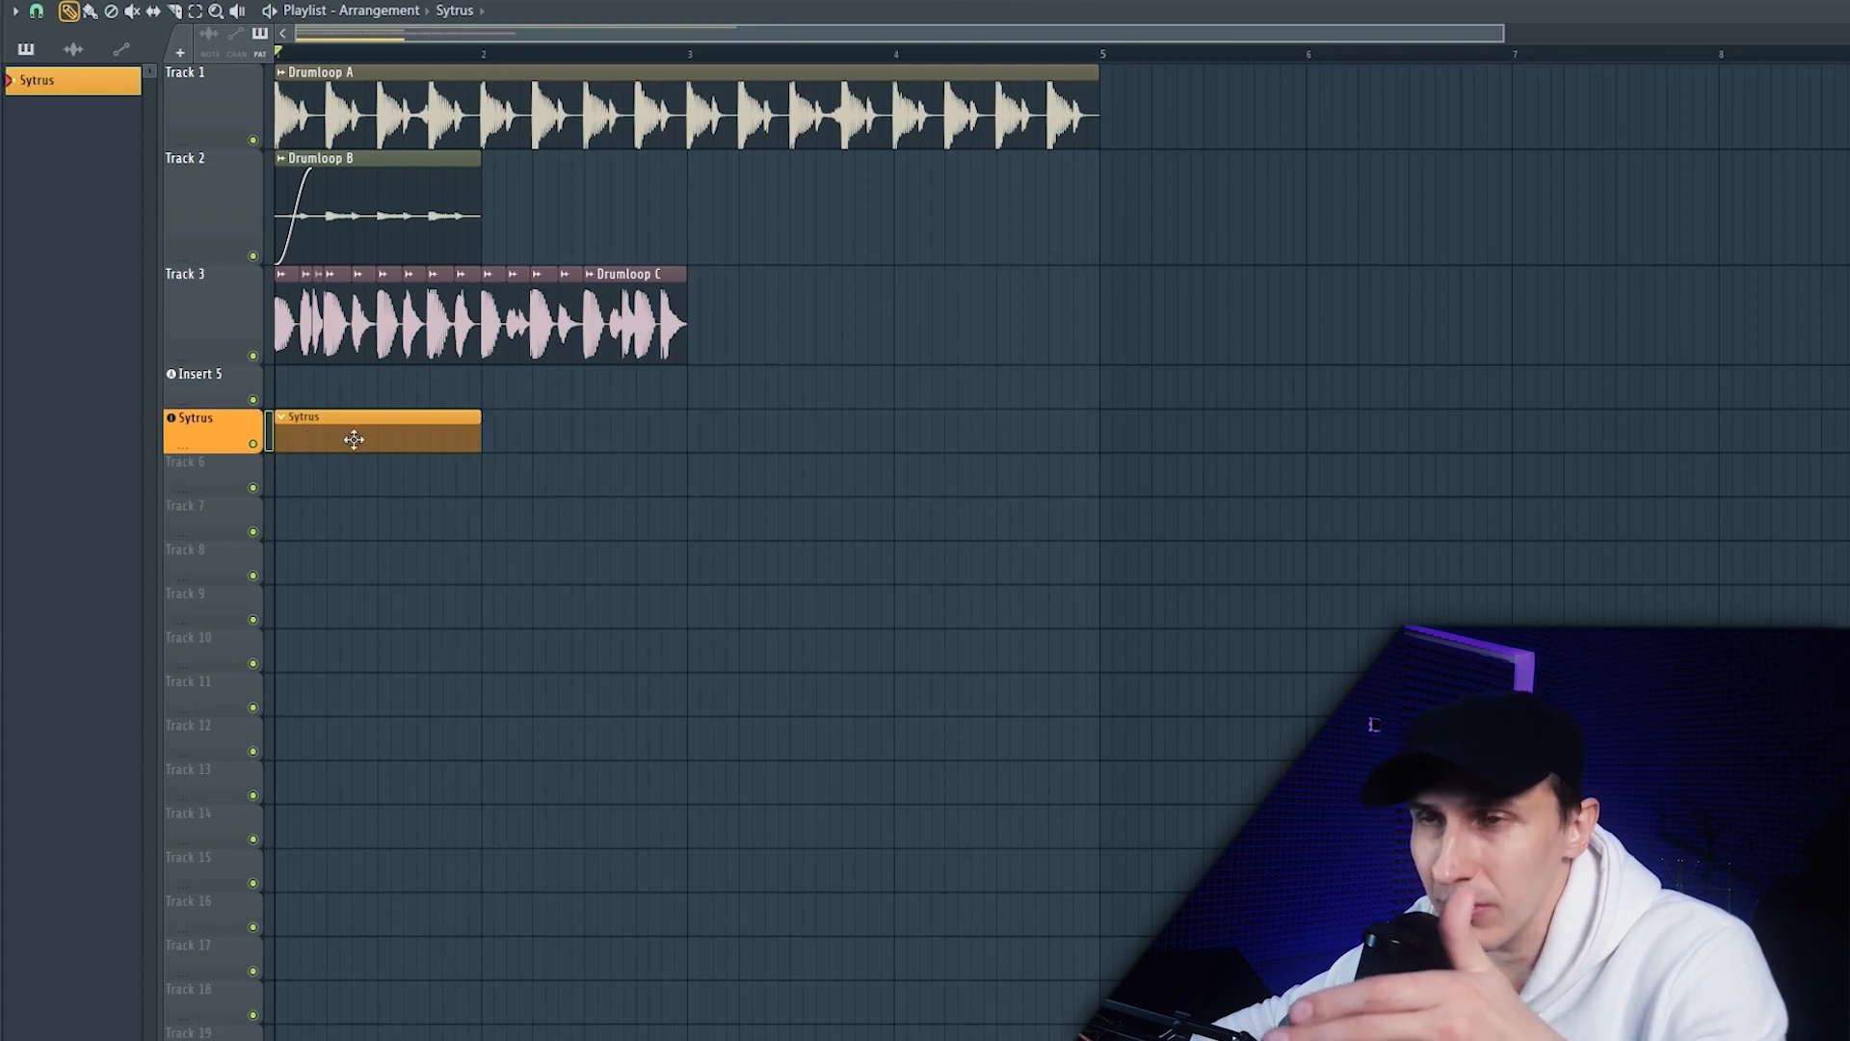
Step: Rename the Sytrus playlist track to 123
double_click(214, 446)
text(123)
key(Return)
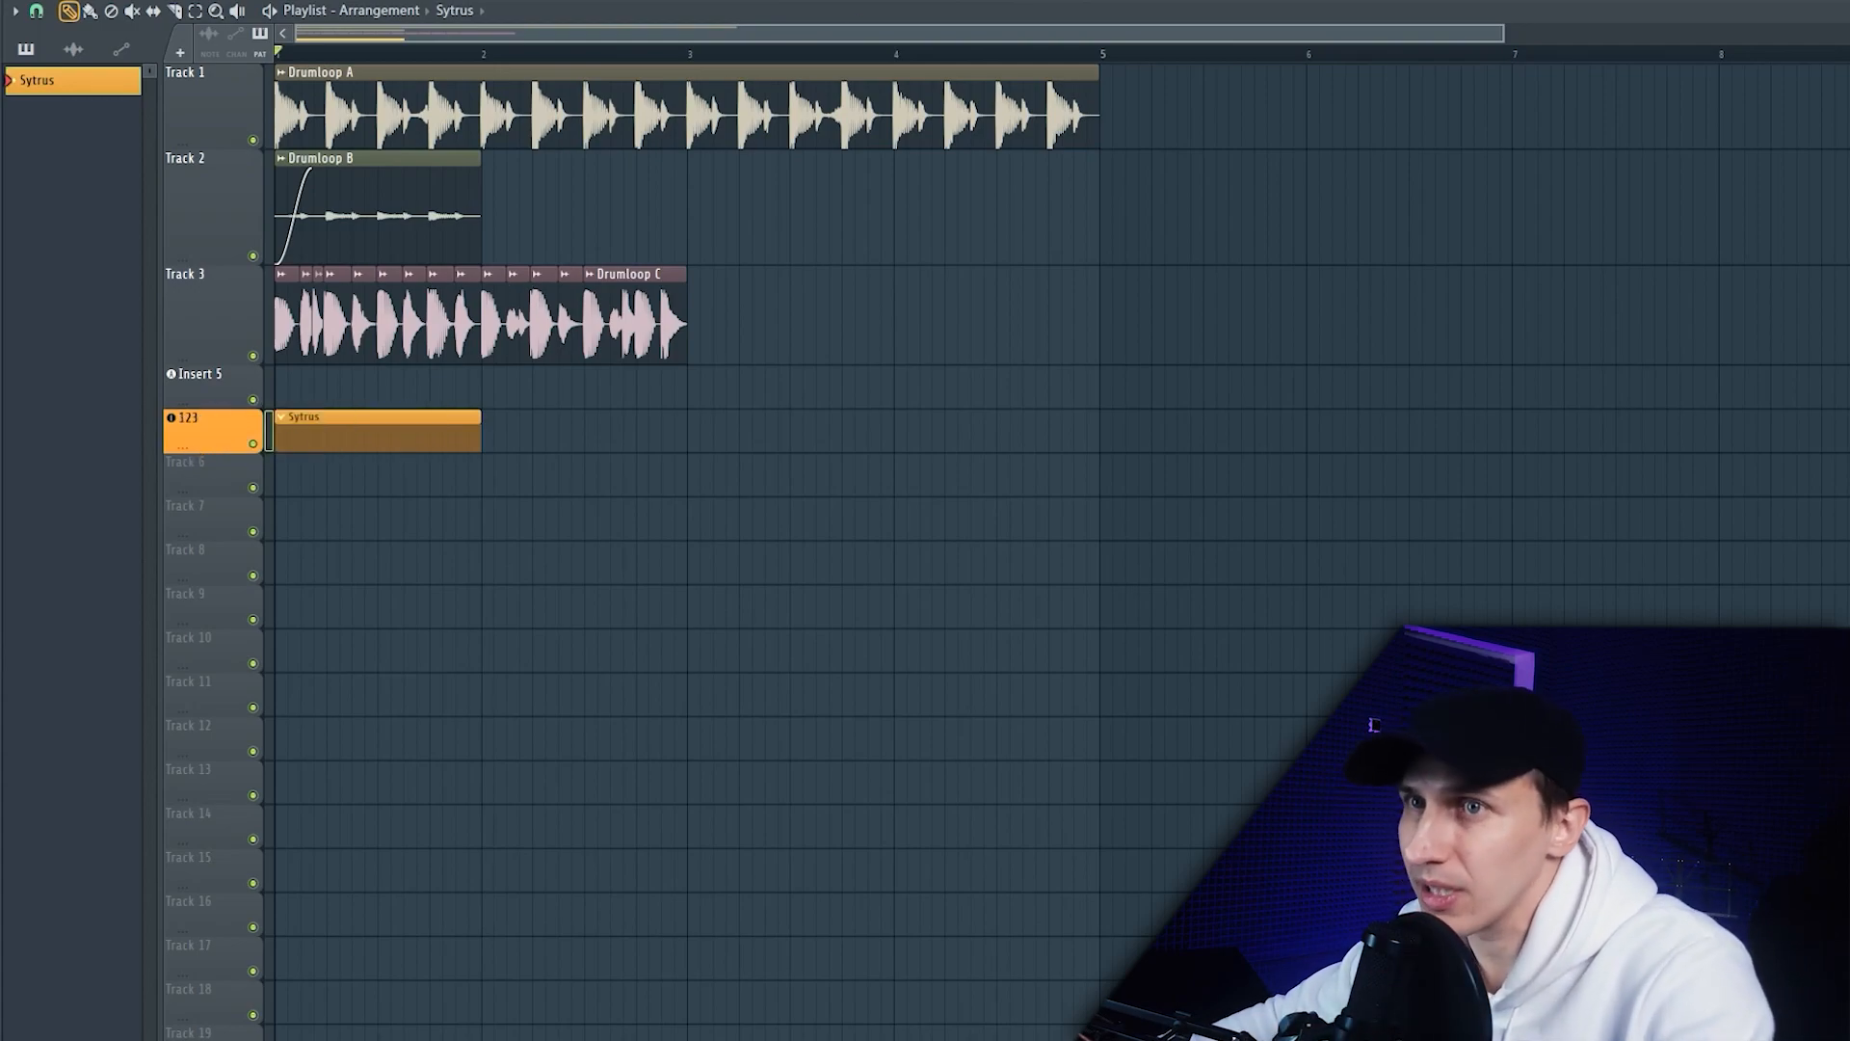
Step: Show the mixer and the channel rack to check the name of the instrument track in both
key(F9)
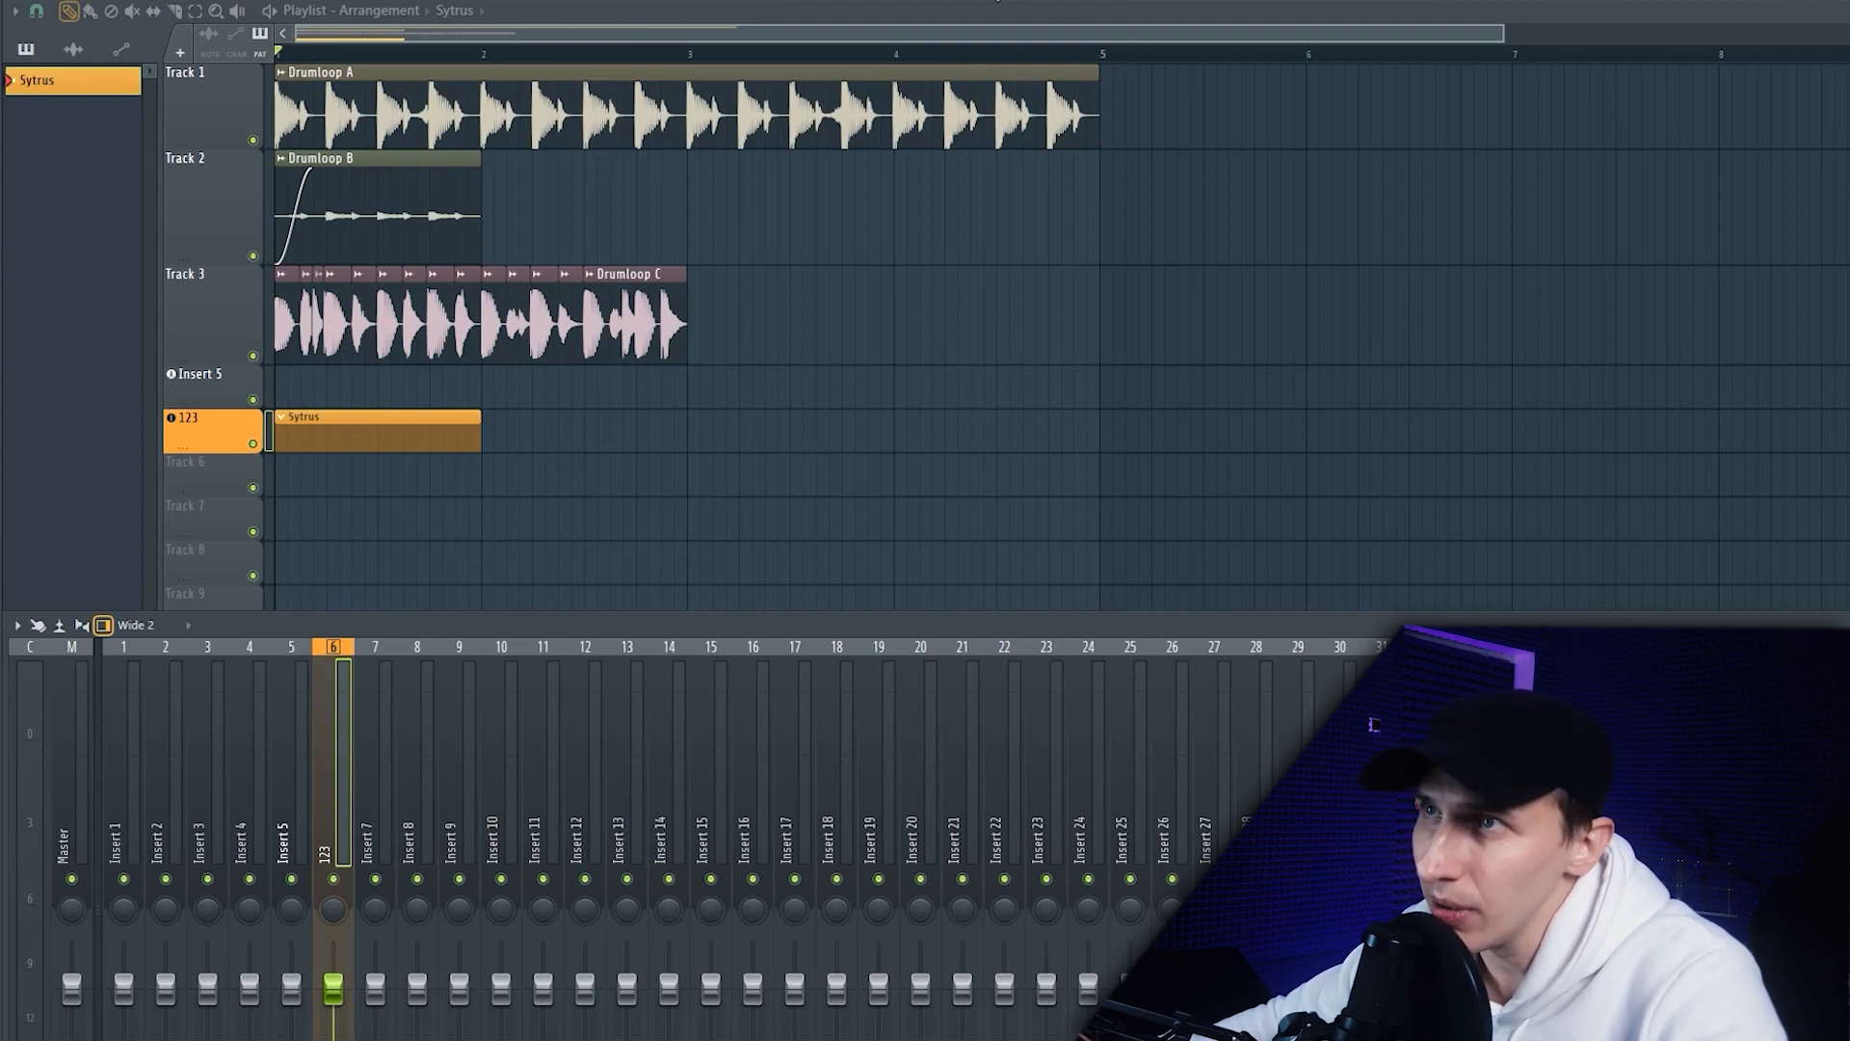
key(F6)
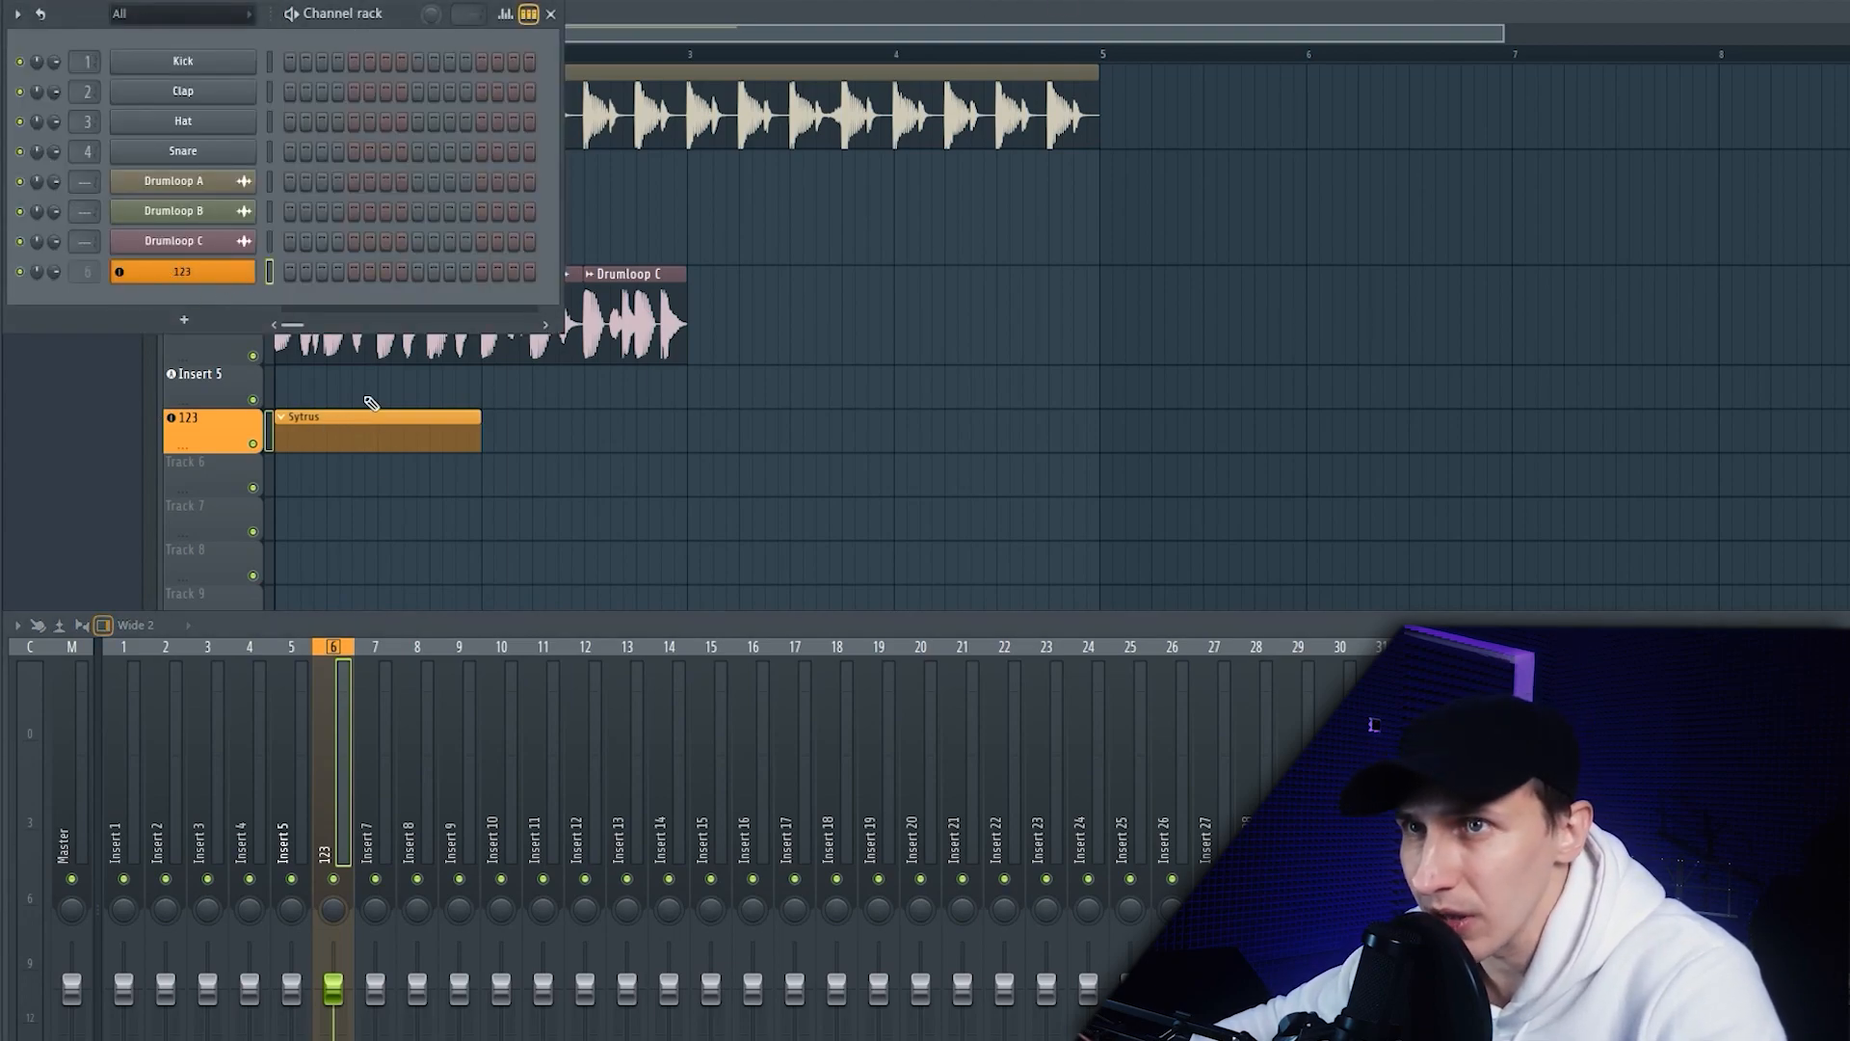
key(F5)
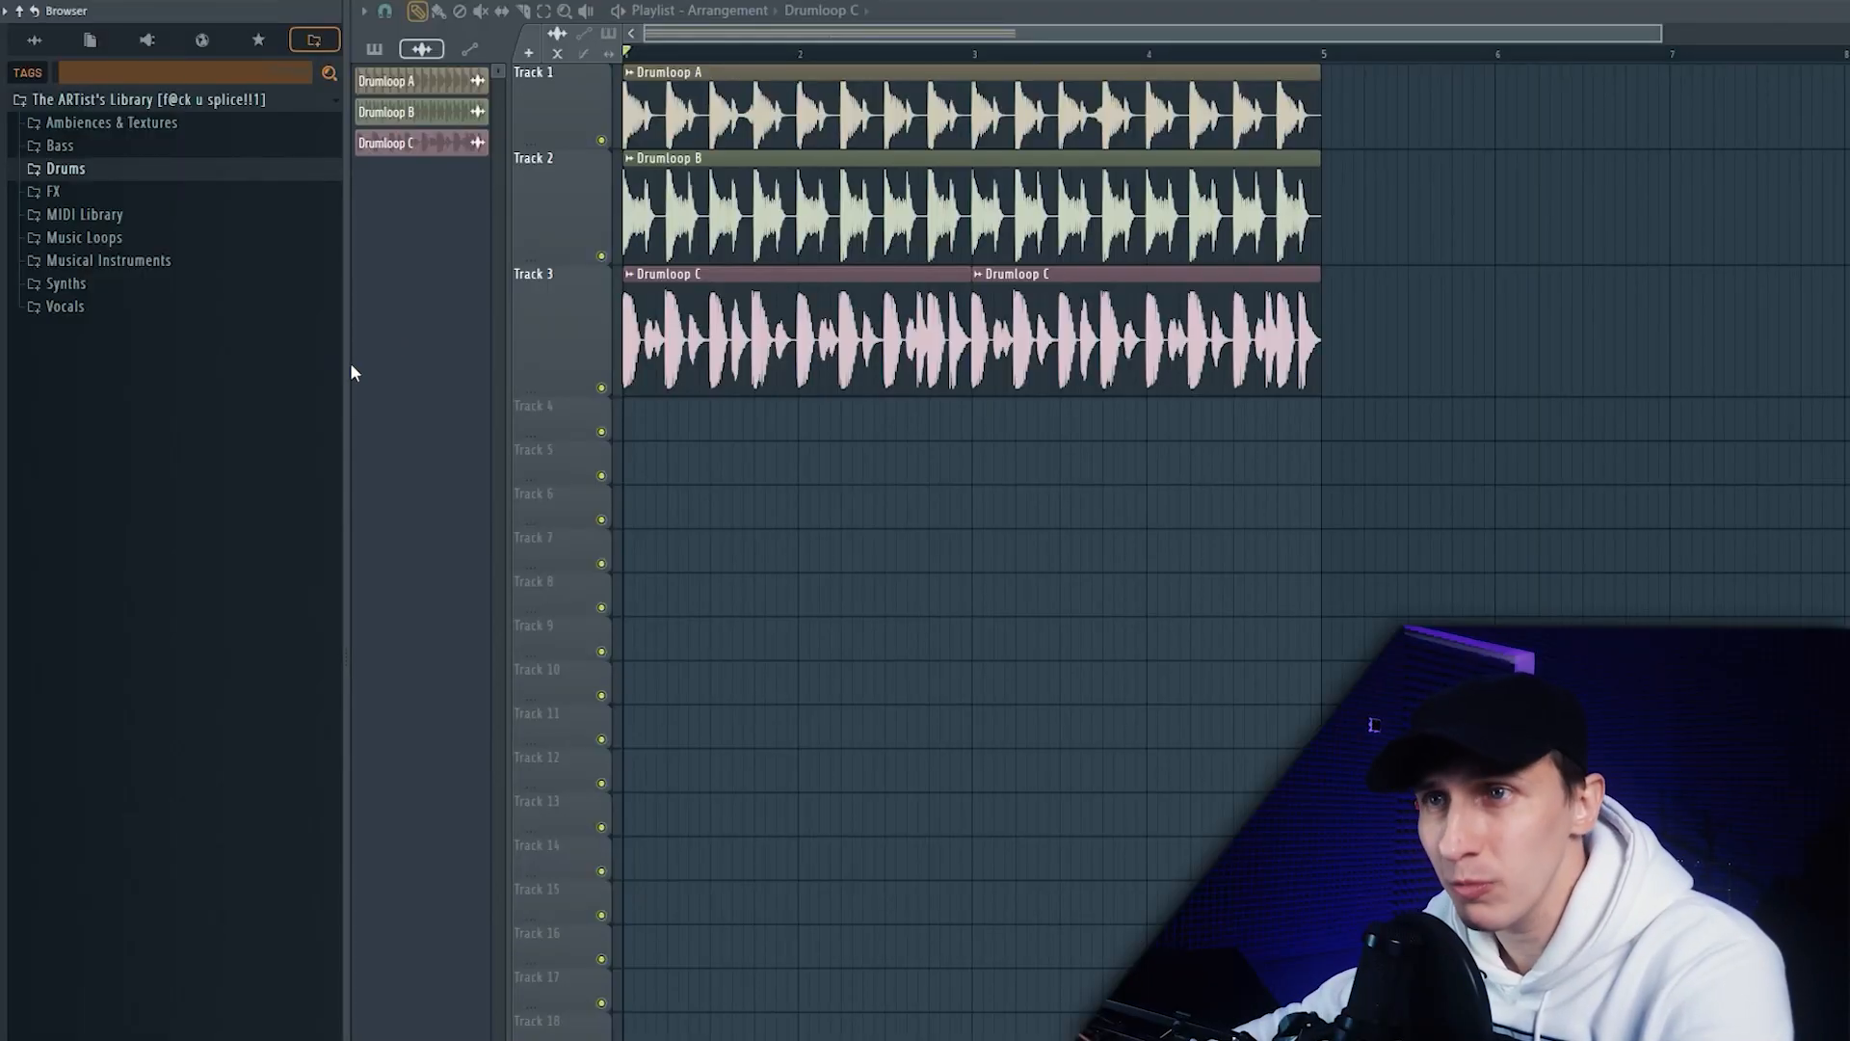
Step: Widen the browser until its tab names show, and display the contents of the All tab
drag(354, 374, 427, 401)
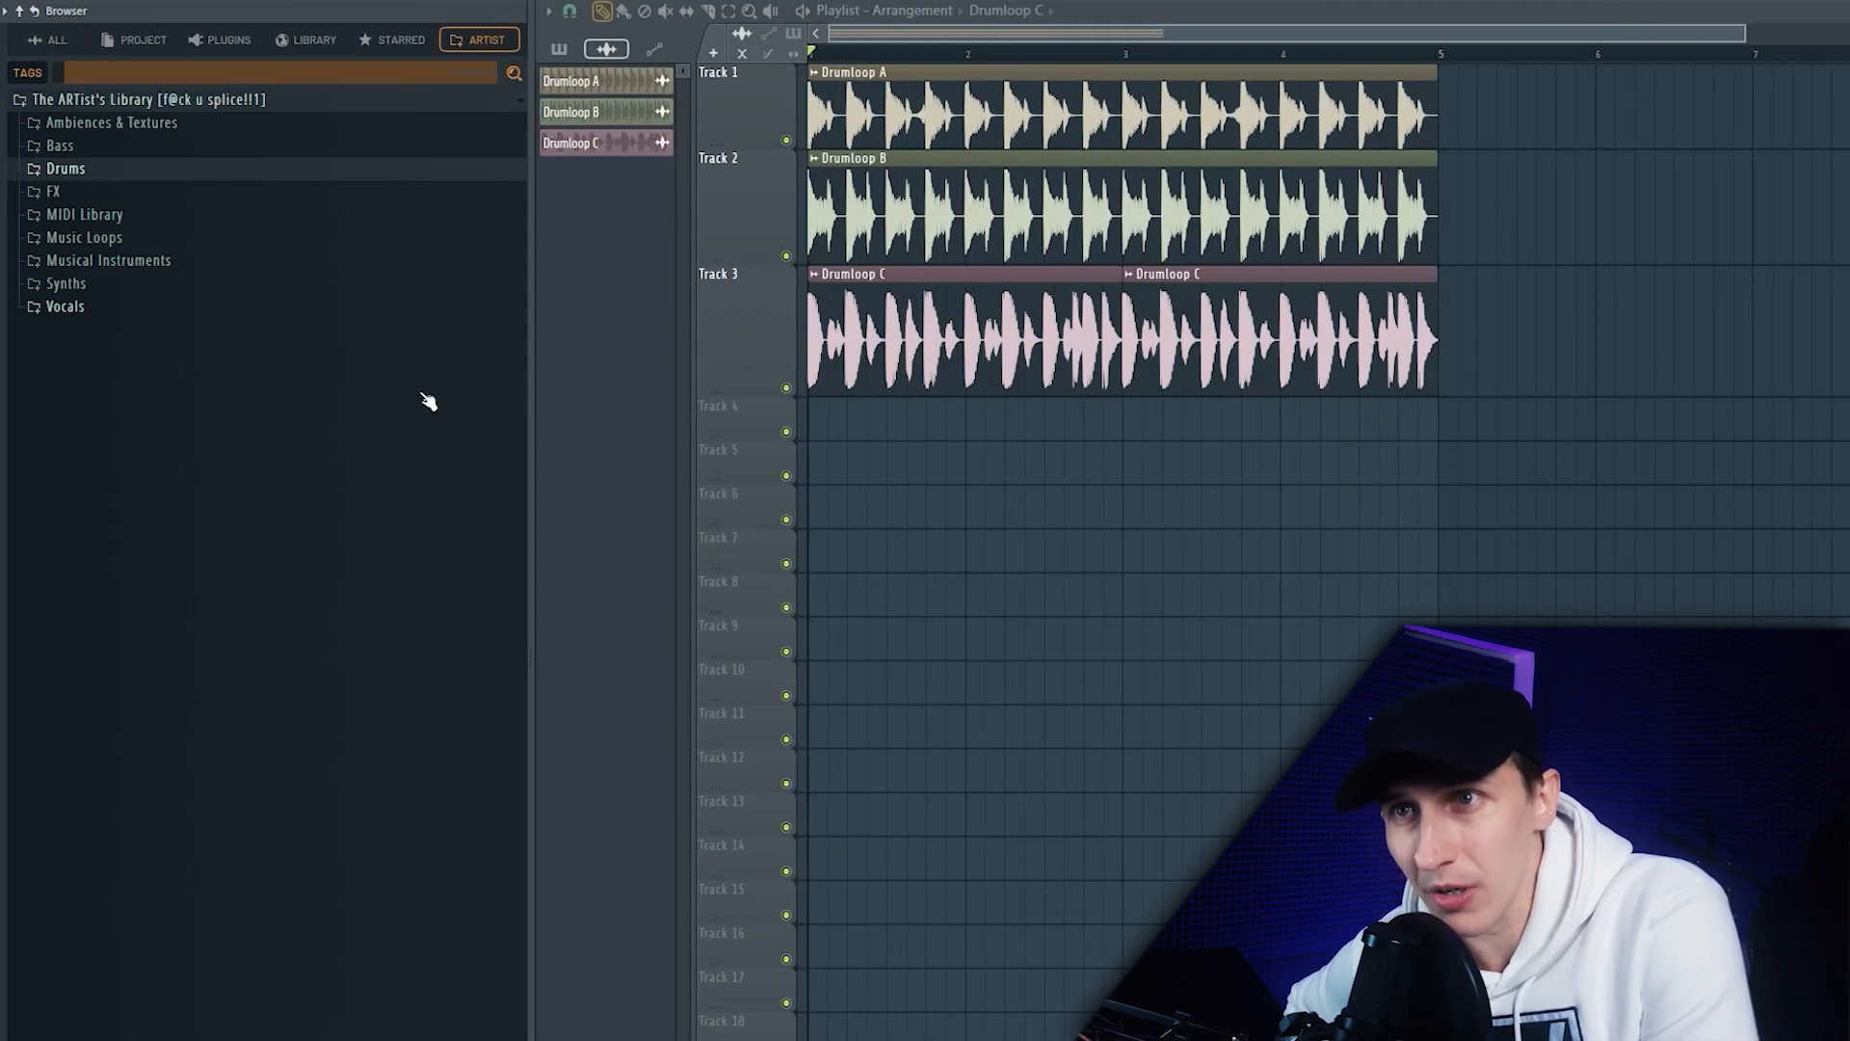
click(56, 43)
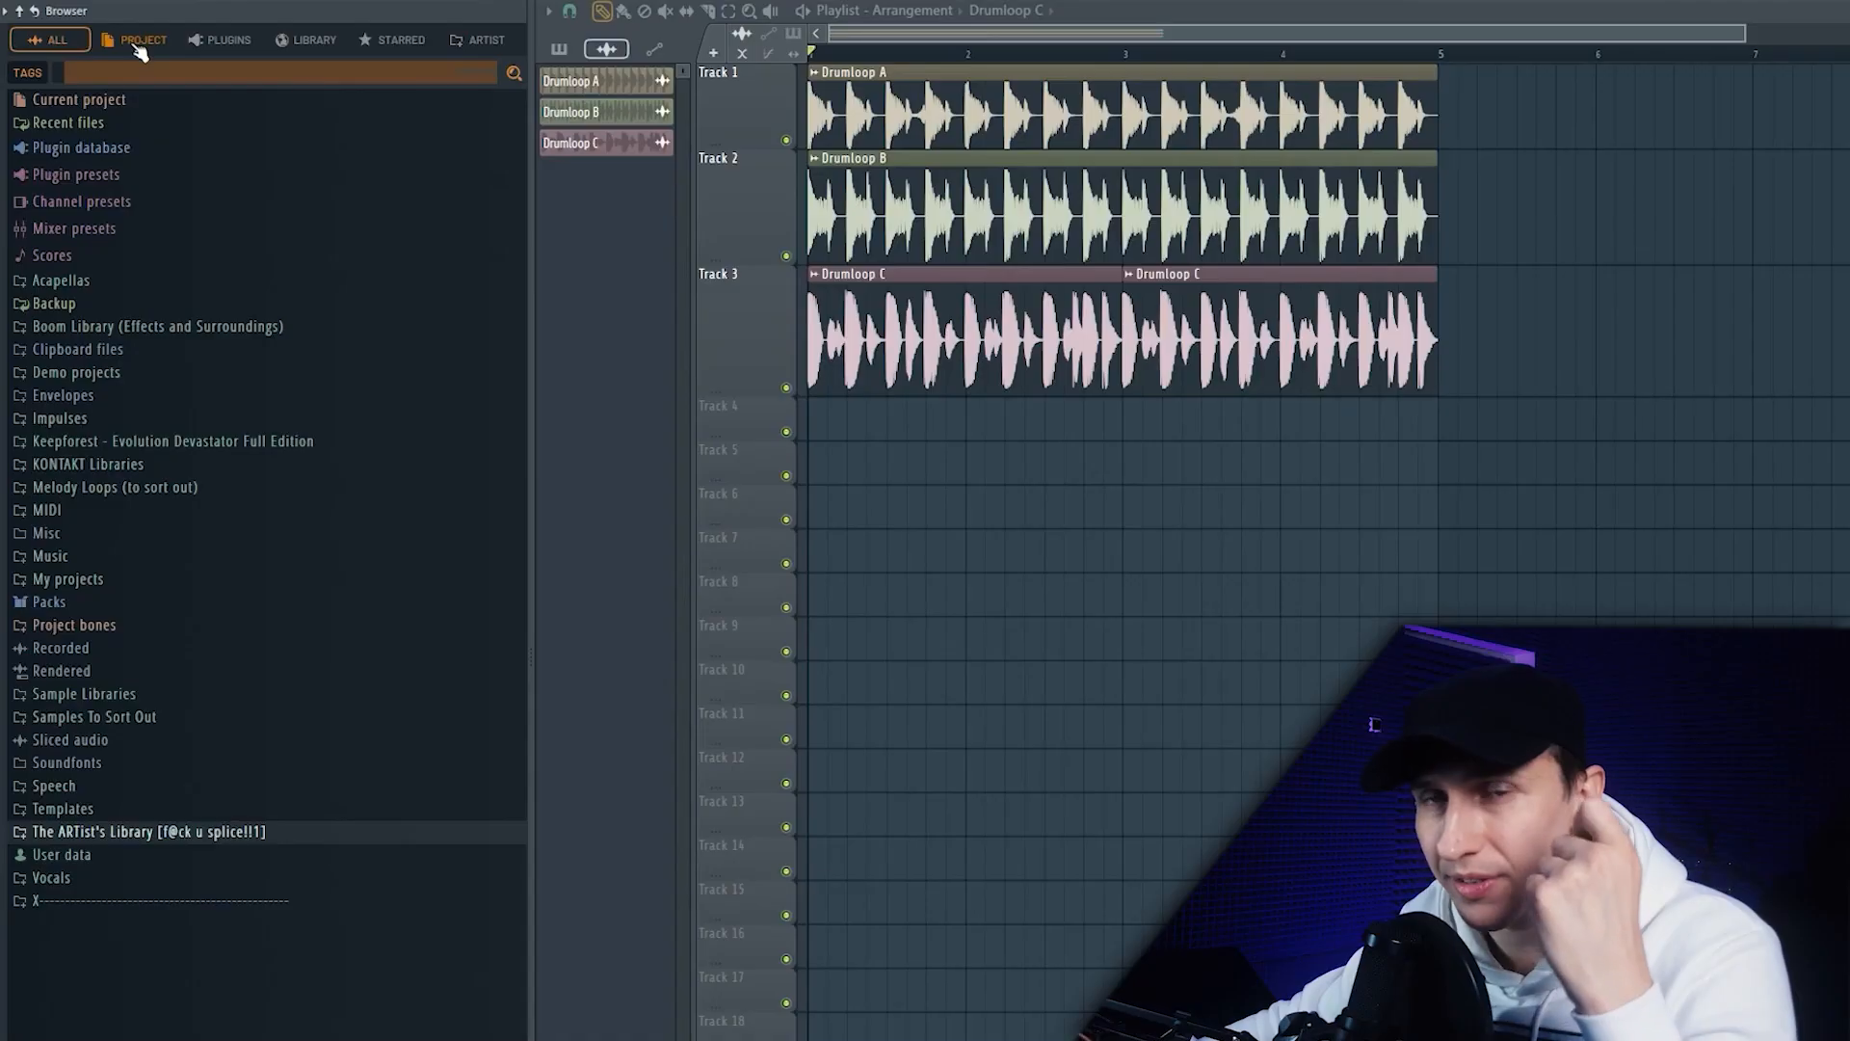
Step: Examine the contents and option lists of the browser's All, Project, Plugins and Library tabs
click(143, 45)
right_click(51, 42)
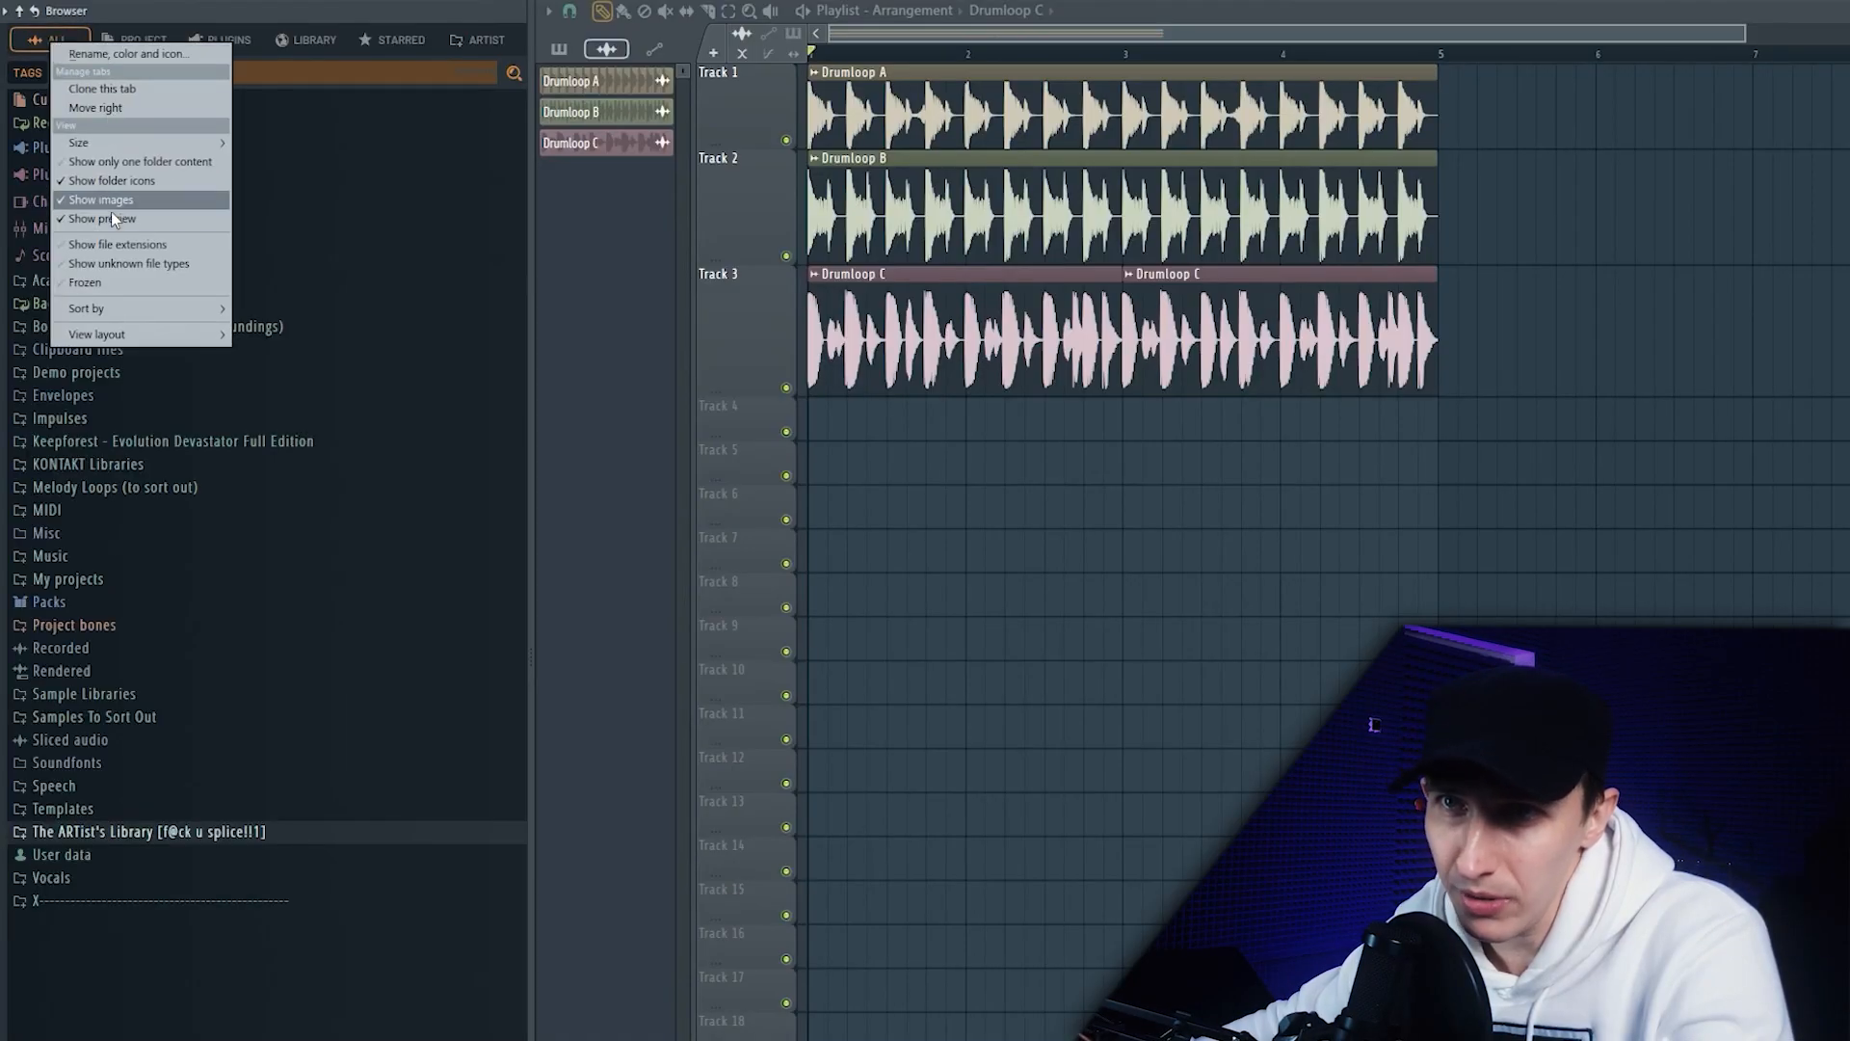
click(131, 34)
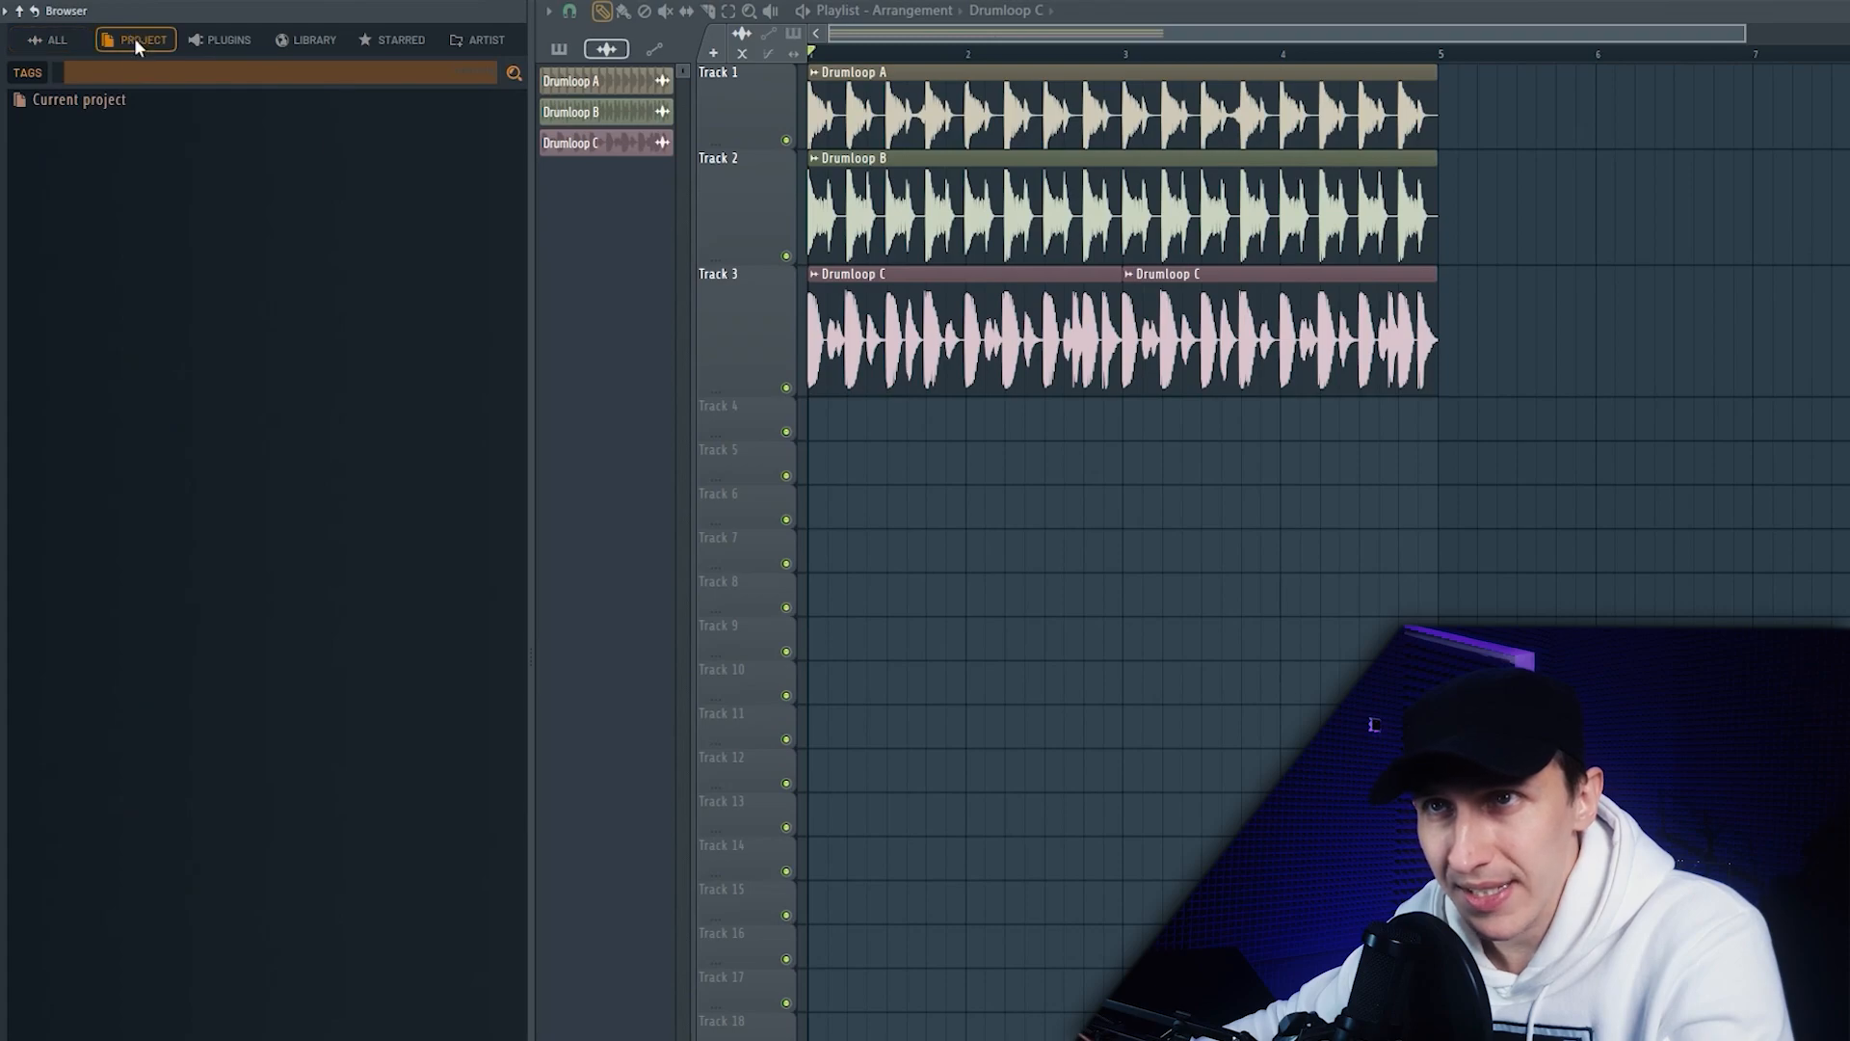
right_click(135, 38)
click(239, 41)
right_click(231, 49)
click(304, 43)
click(48, 39)
Step: Try the Huge item size on the browser's All tab, compare it with the other tabs, and restore the Medium size
right_click(54, 42)
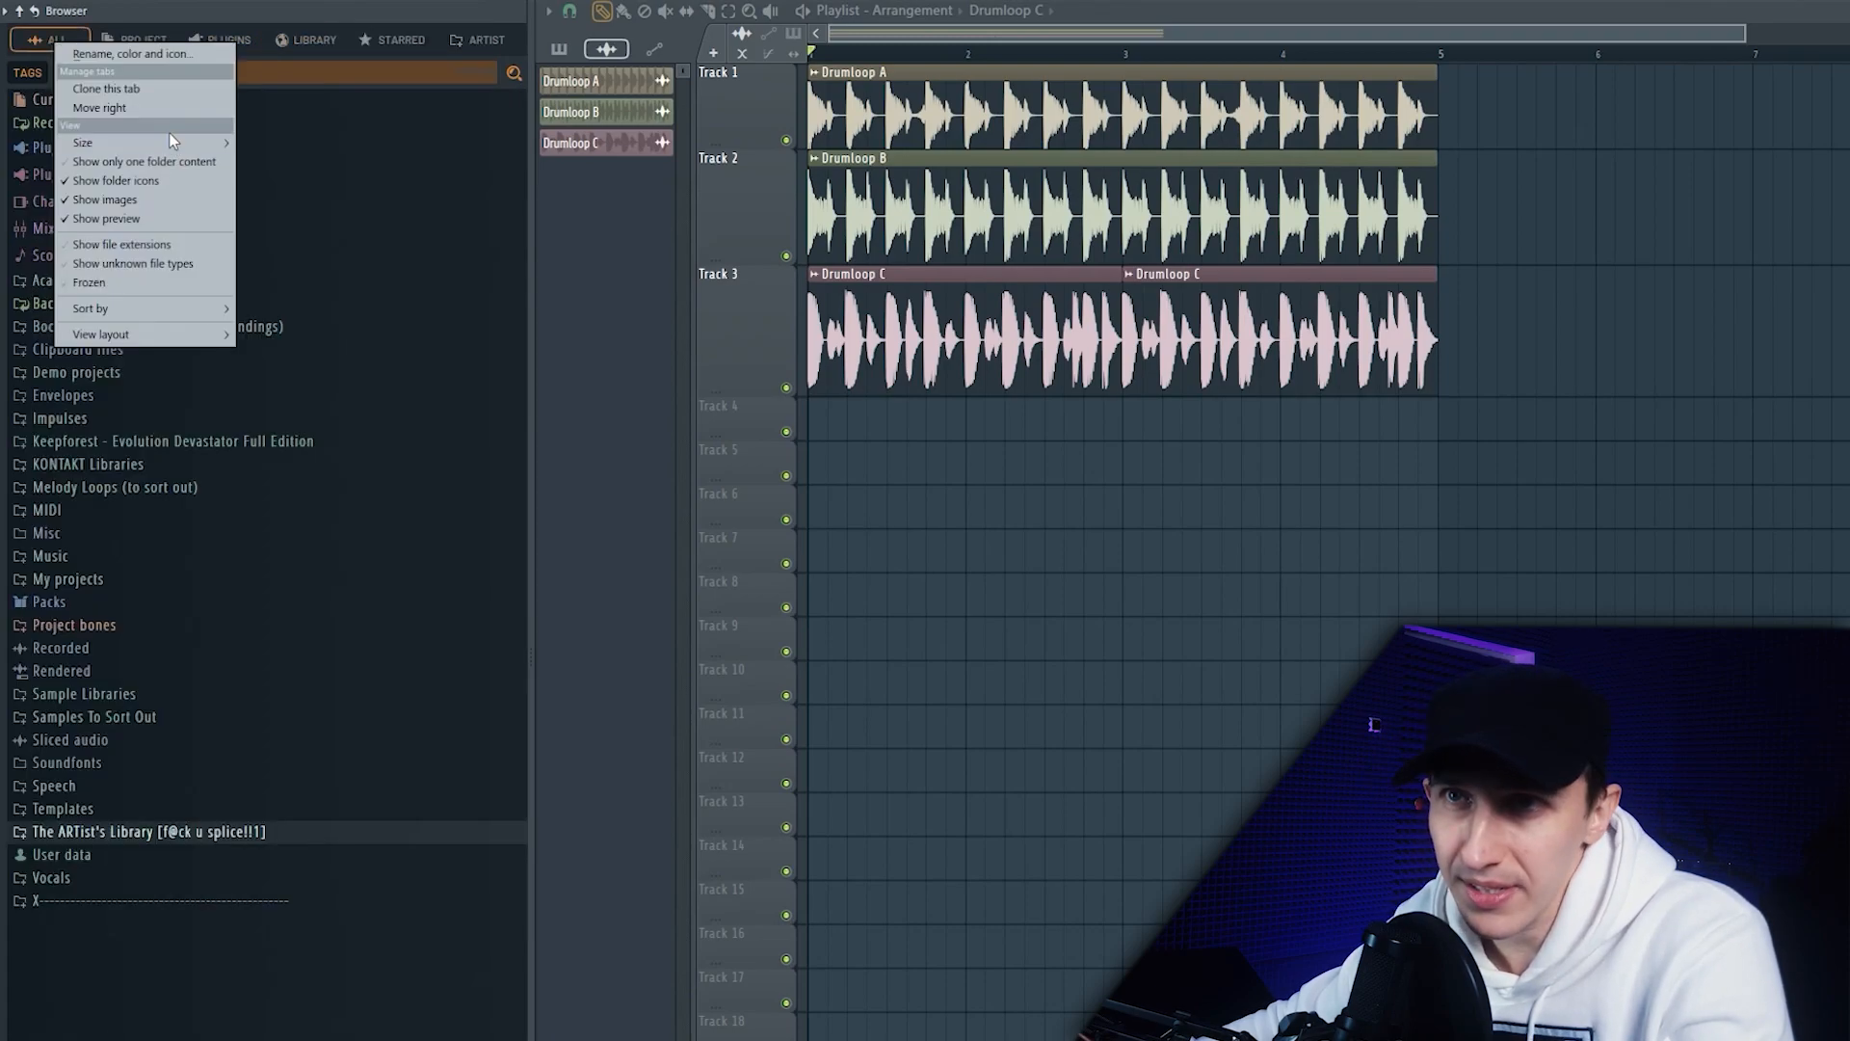
mouse_move(154, 143)
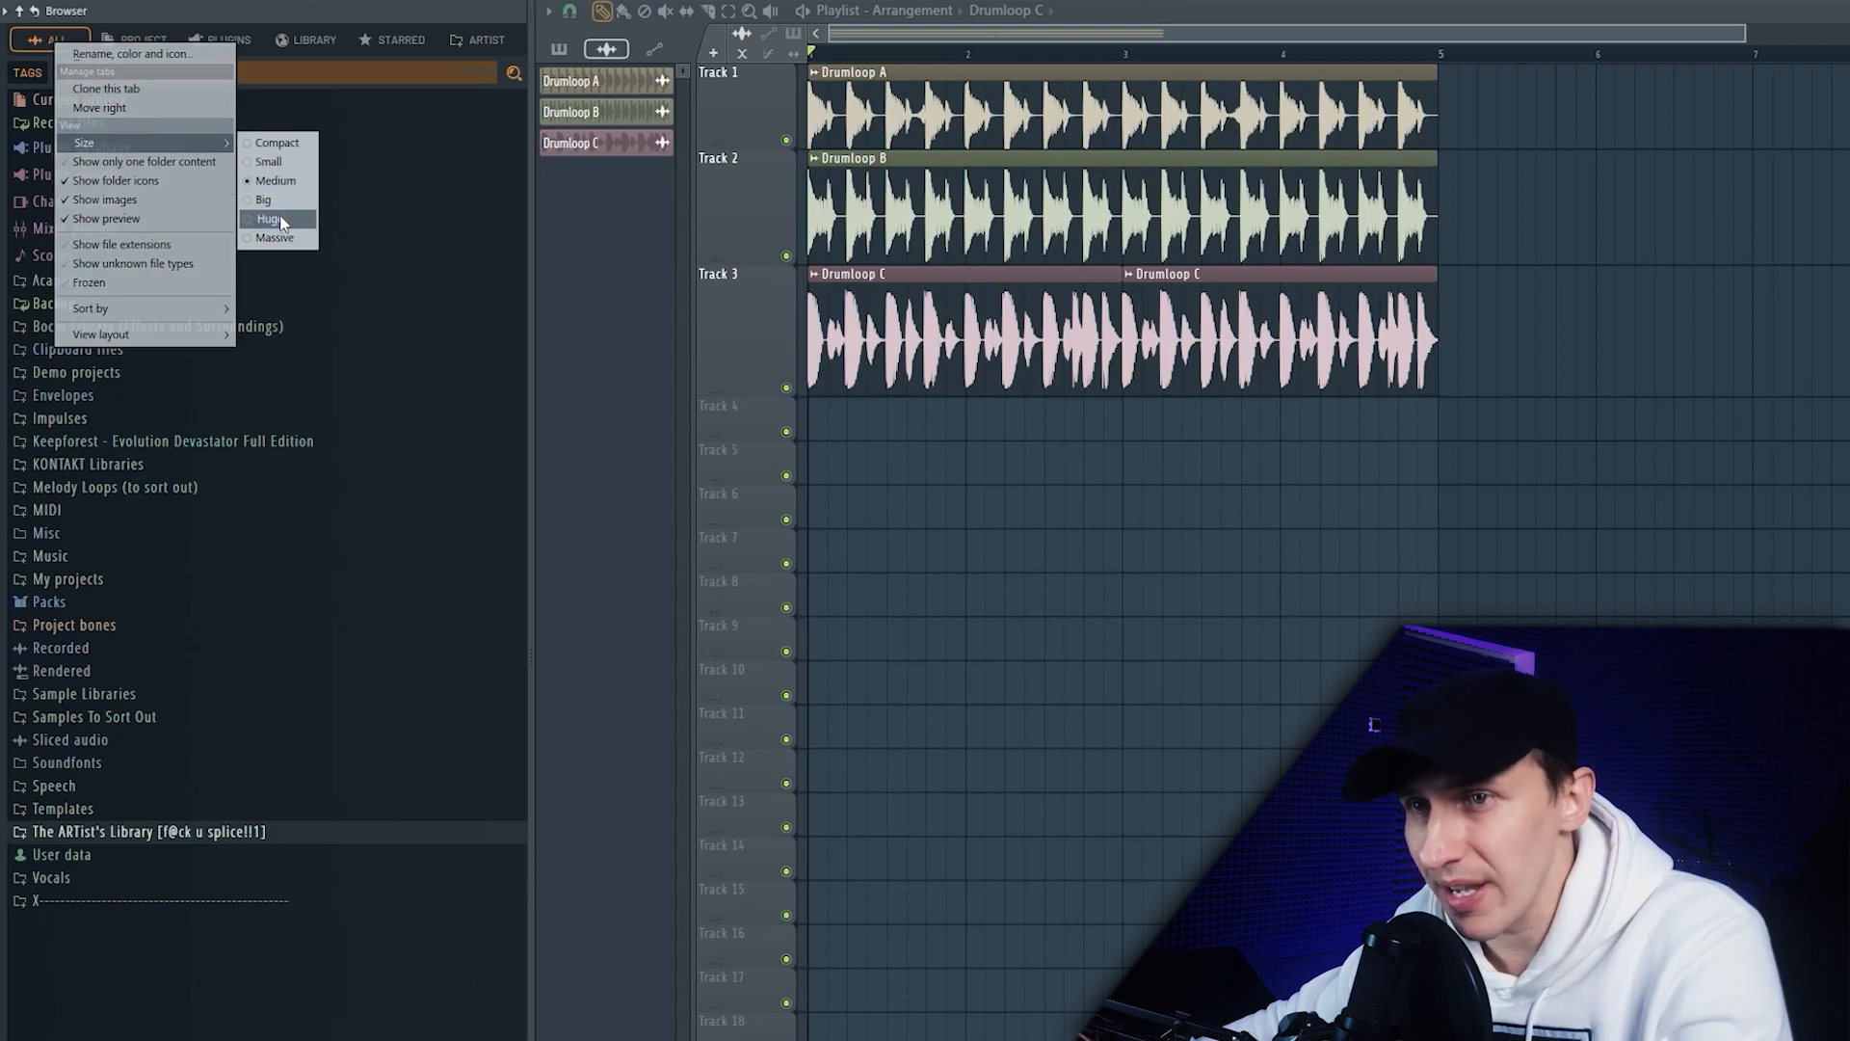
click(143, 41)
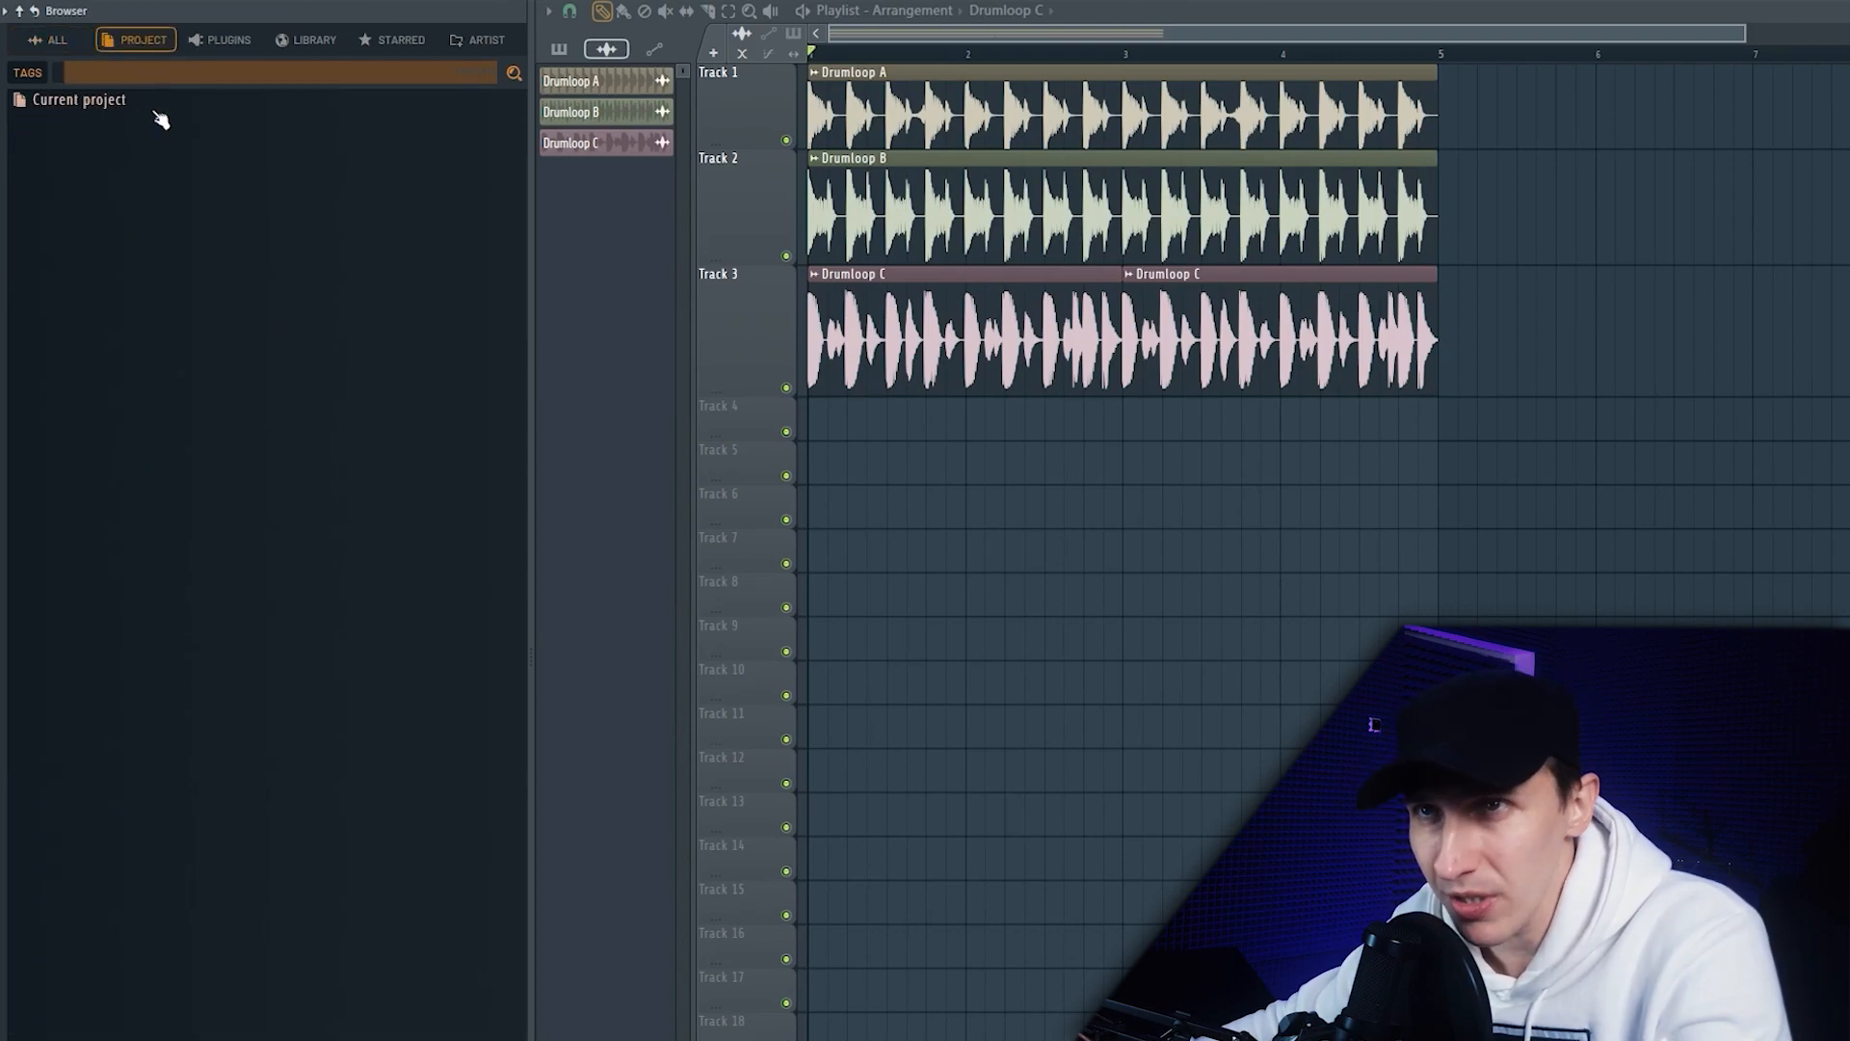
click(306, 40)
click(395, 40)
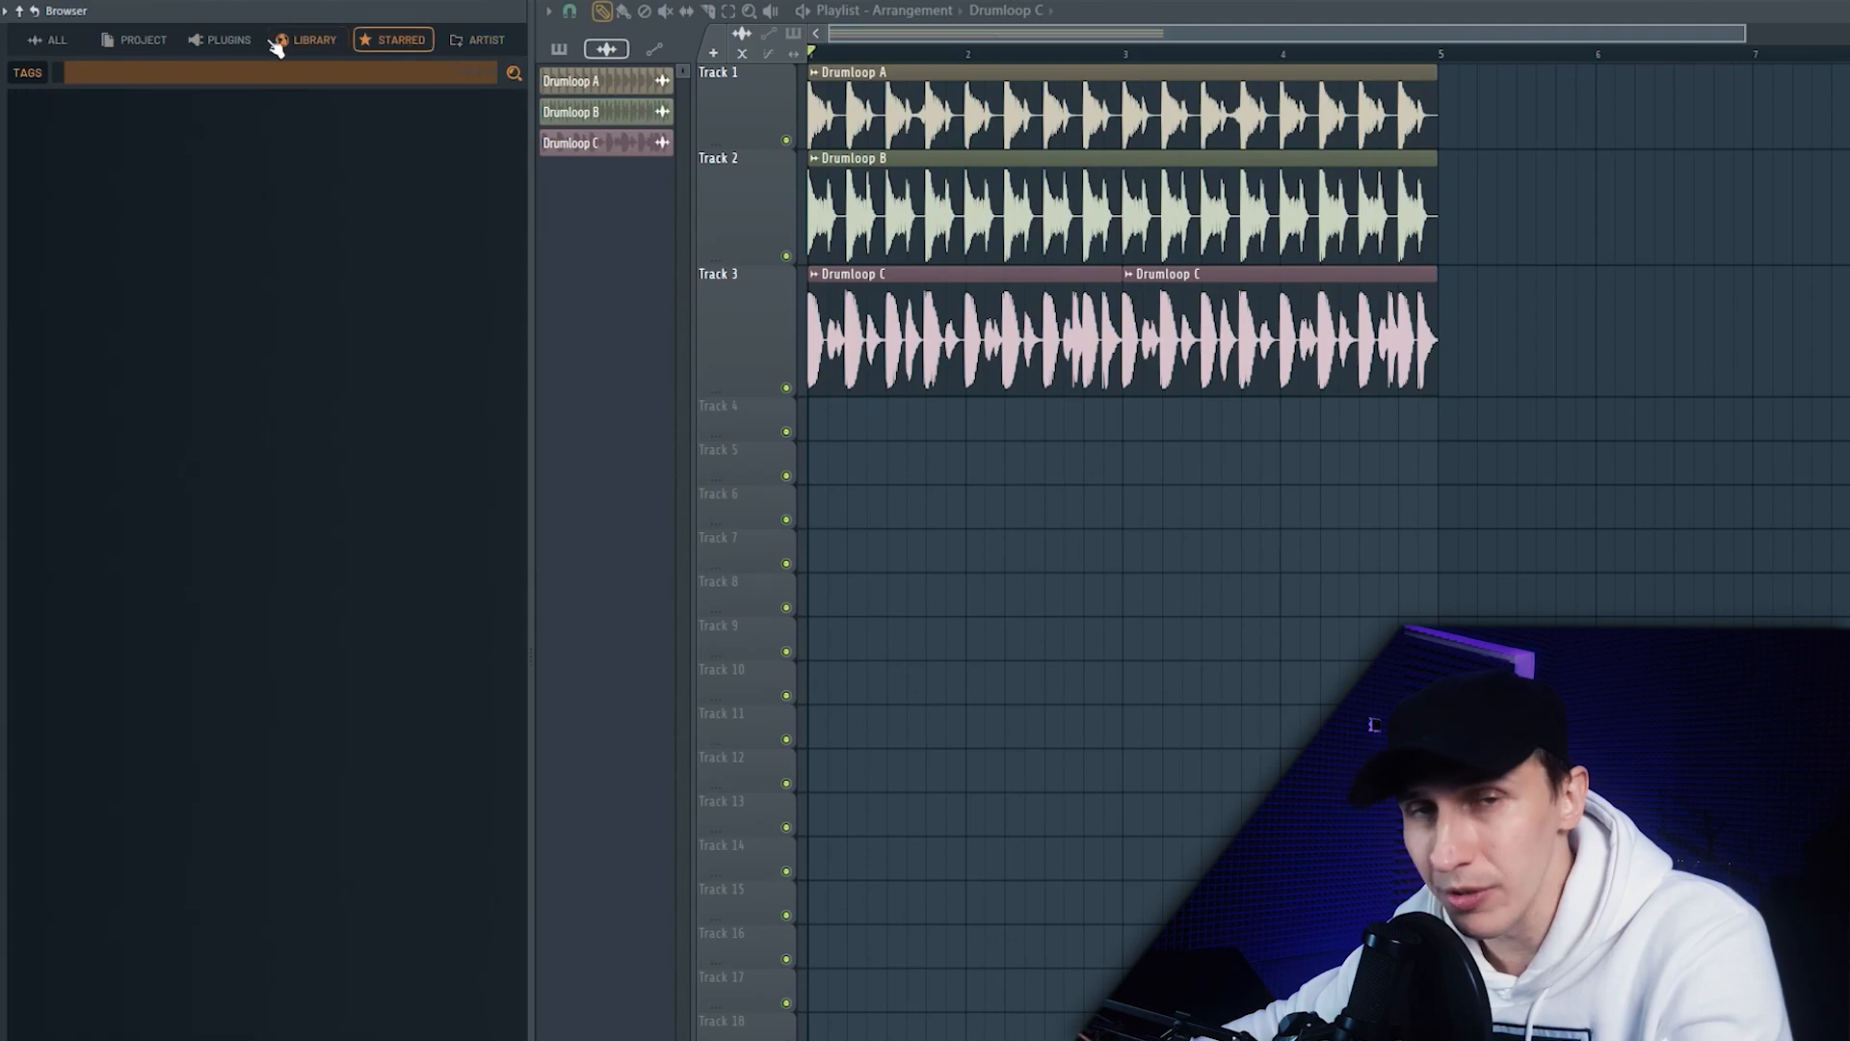
click(79, 44)
right_click(59, 45)
mouse_move(154, 145)
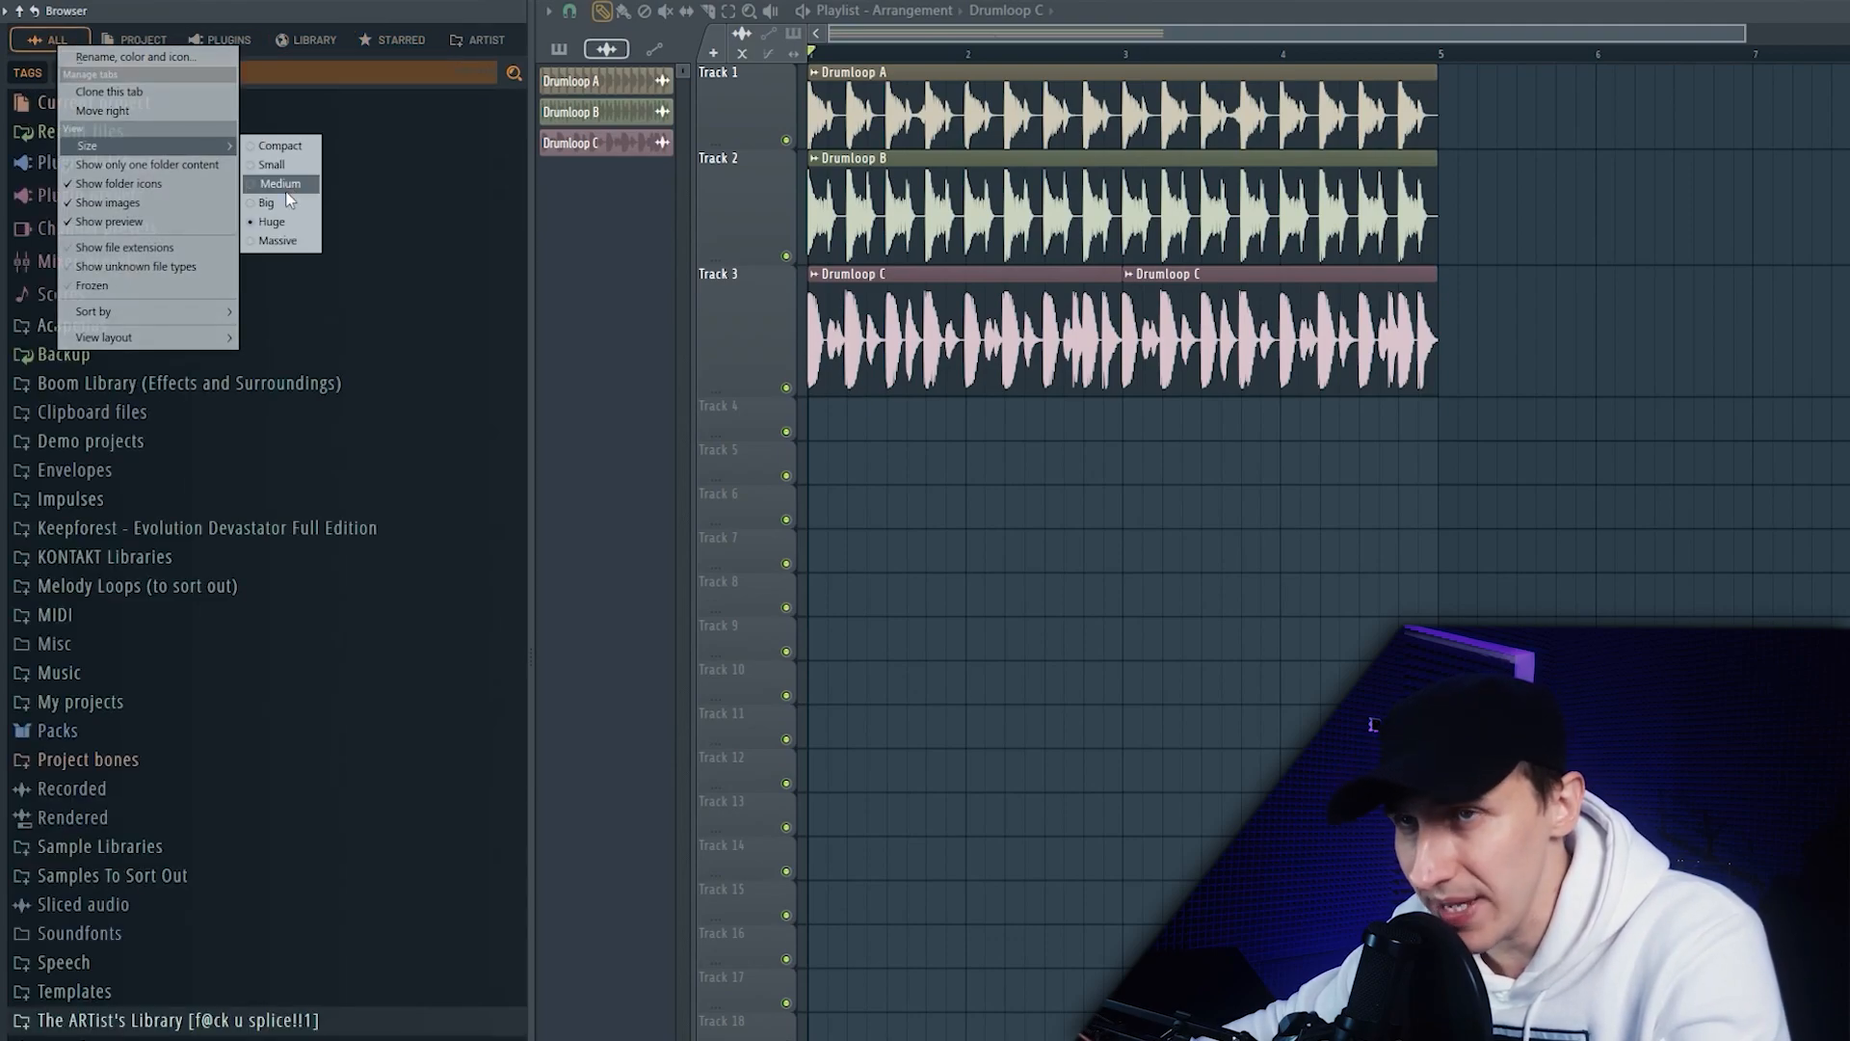
click(288, 203)
Step: Look at the name, color and icon editor of the All tab and at its remaining tab options, without changing anything
right_click(54, 43)
click(123, 54)
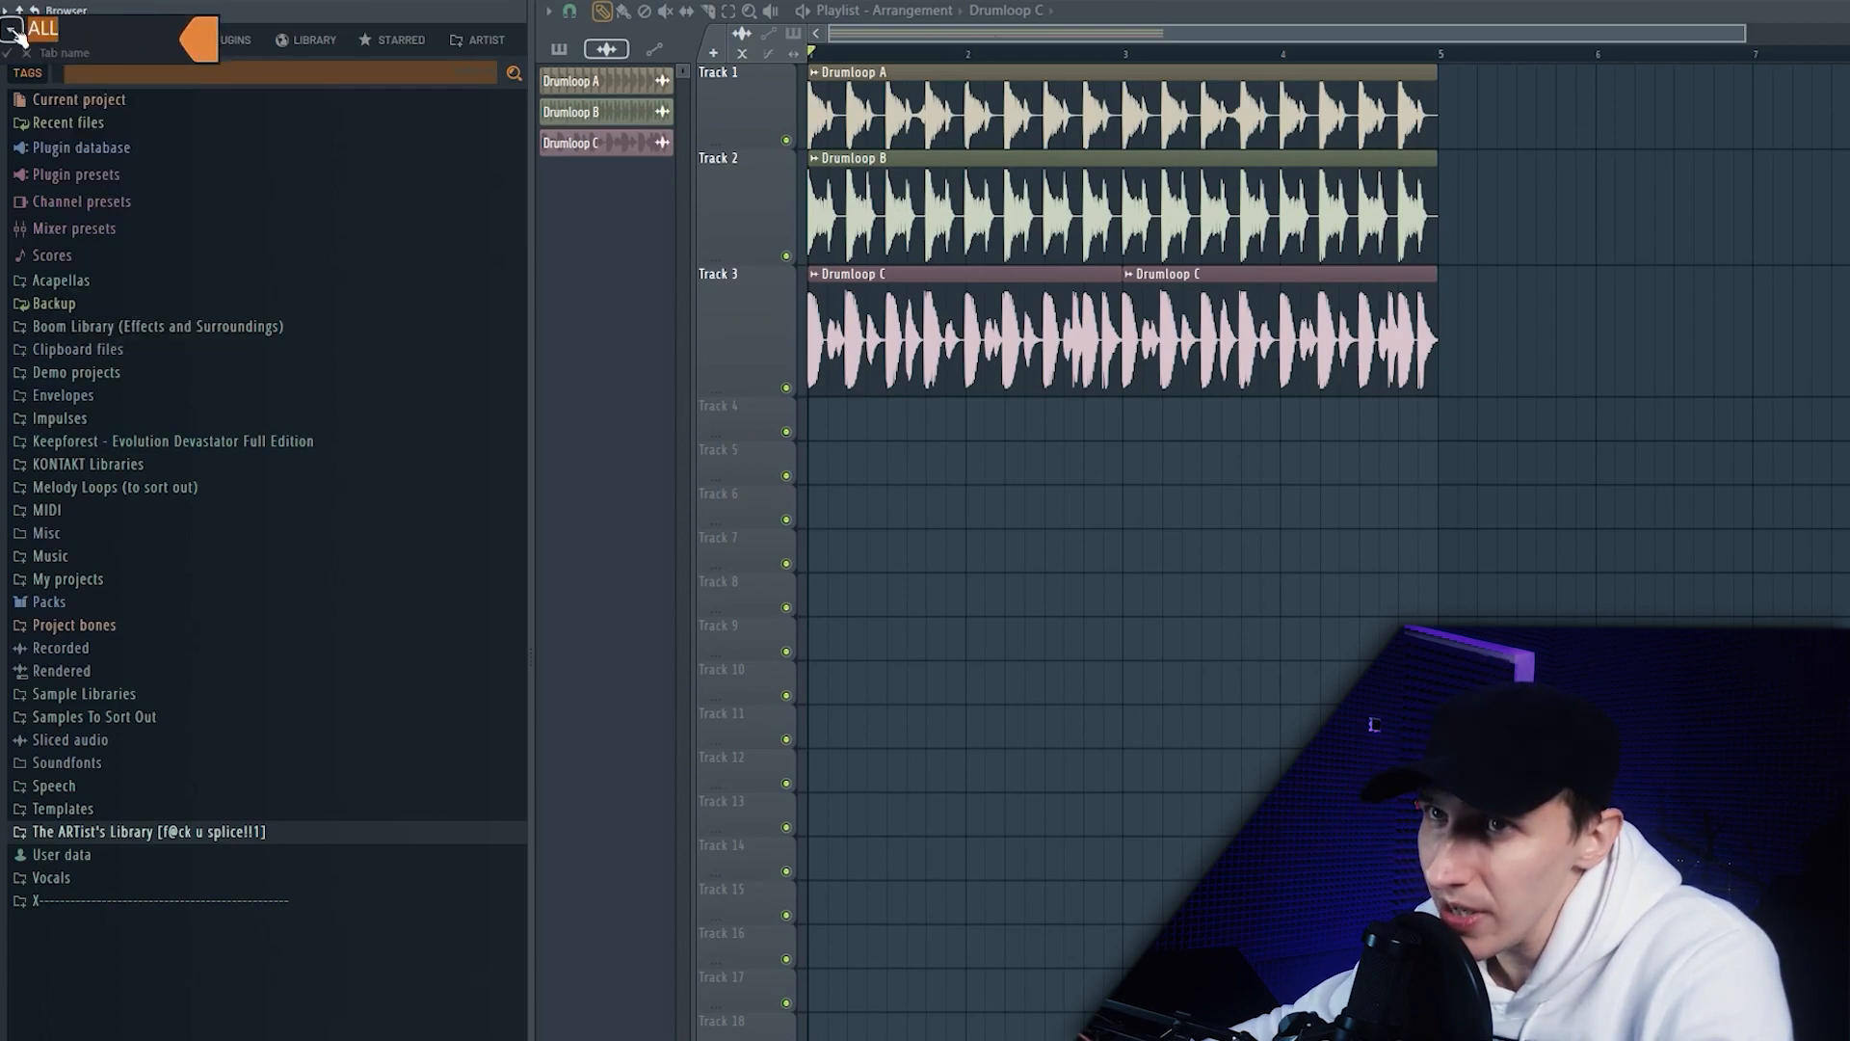
right_click(50, 42)
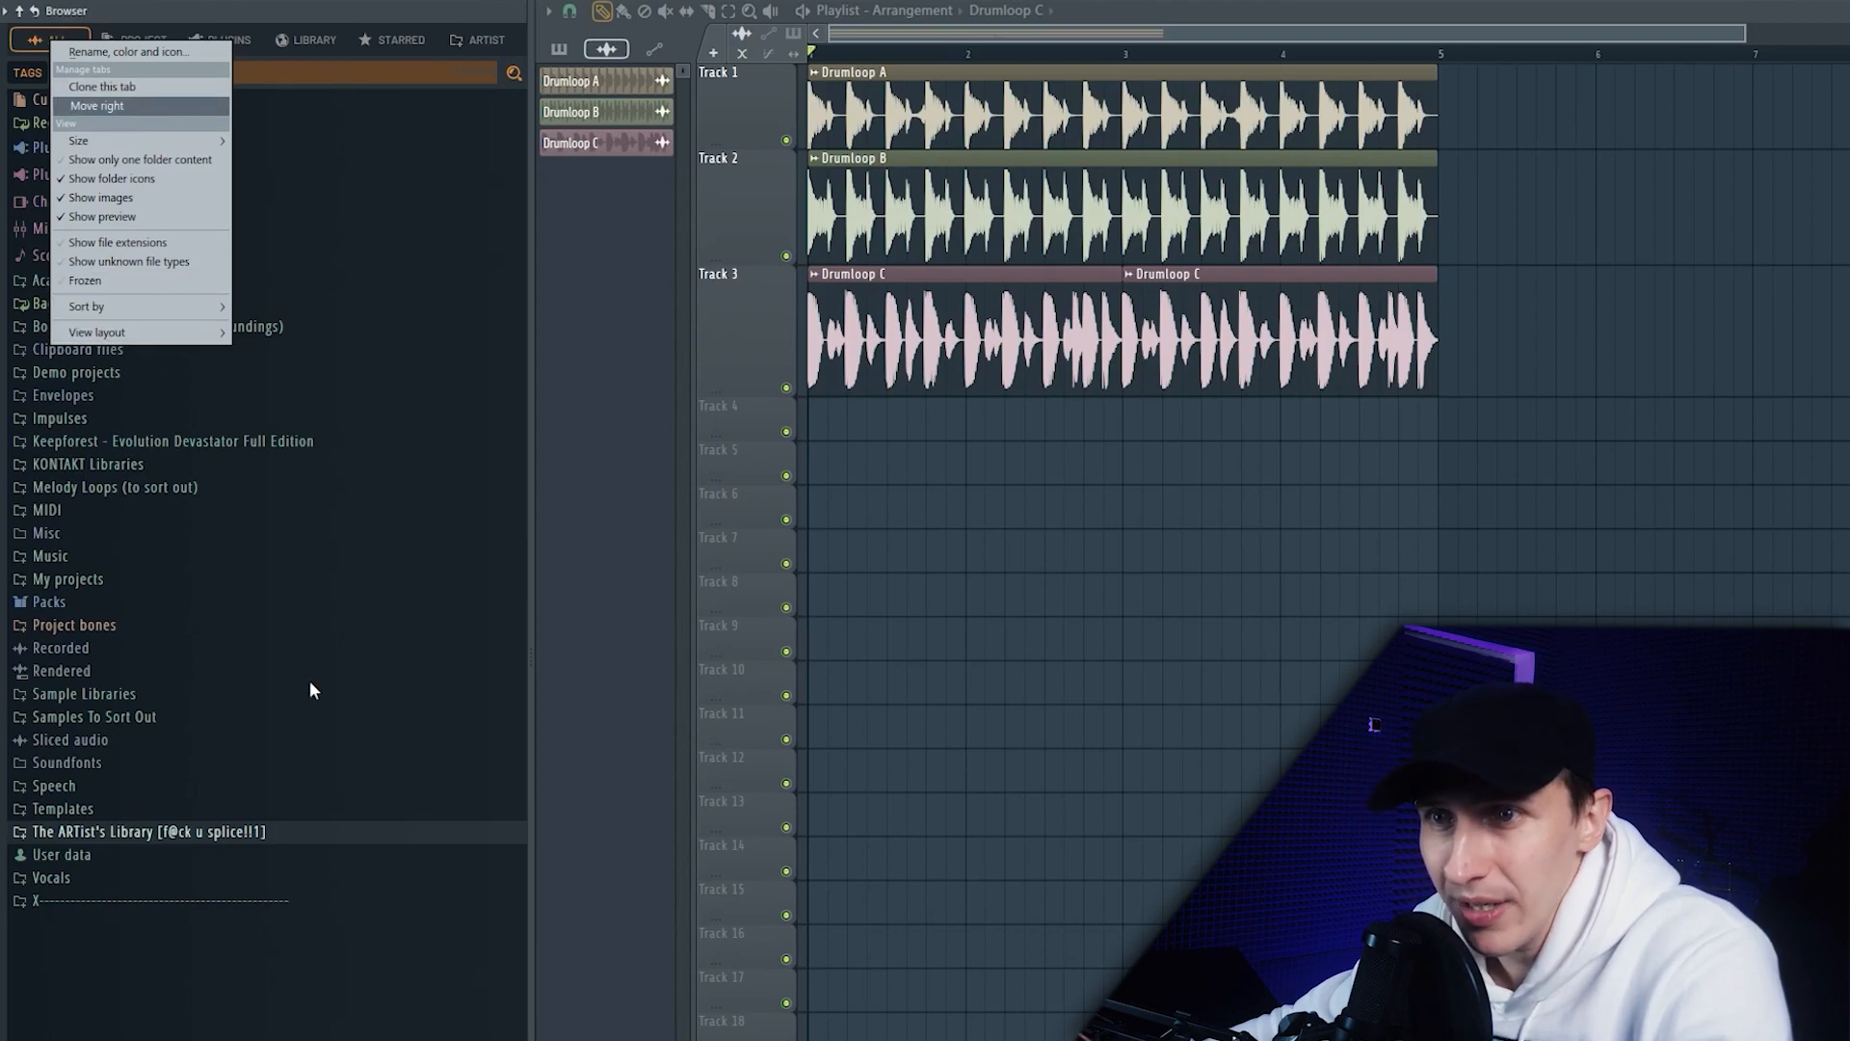
click(329, 599)
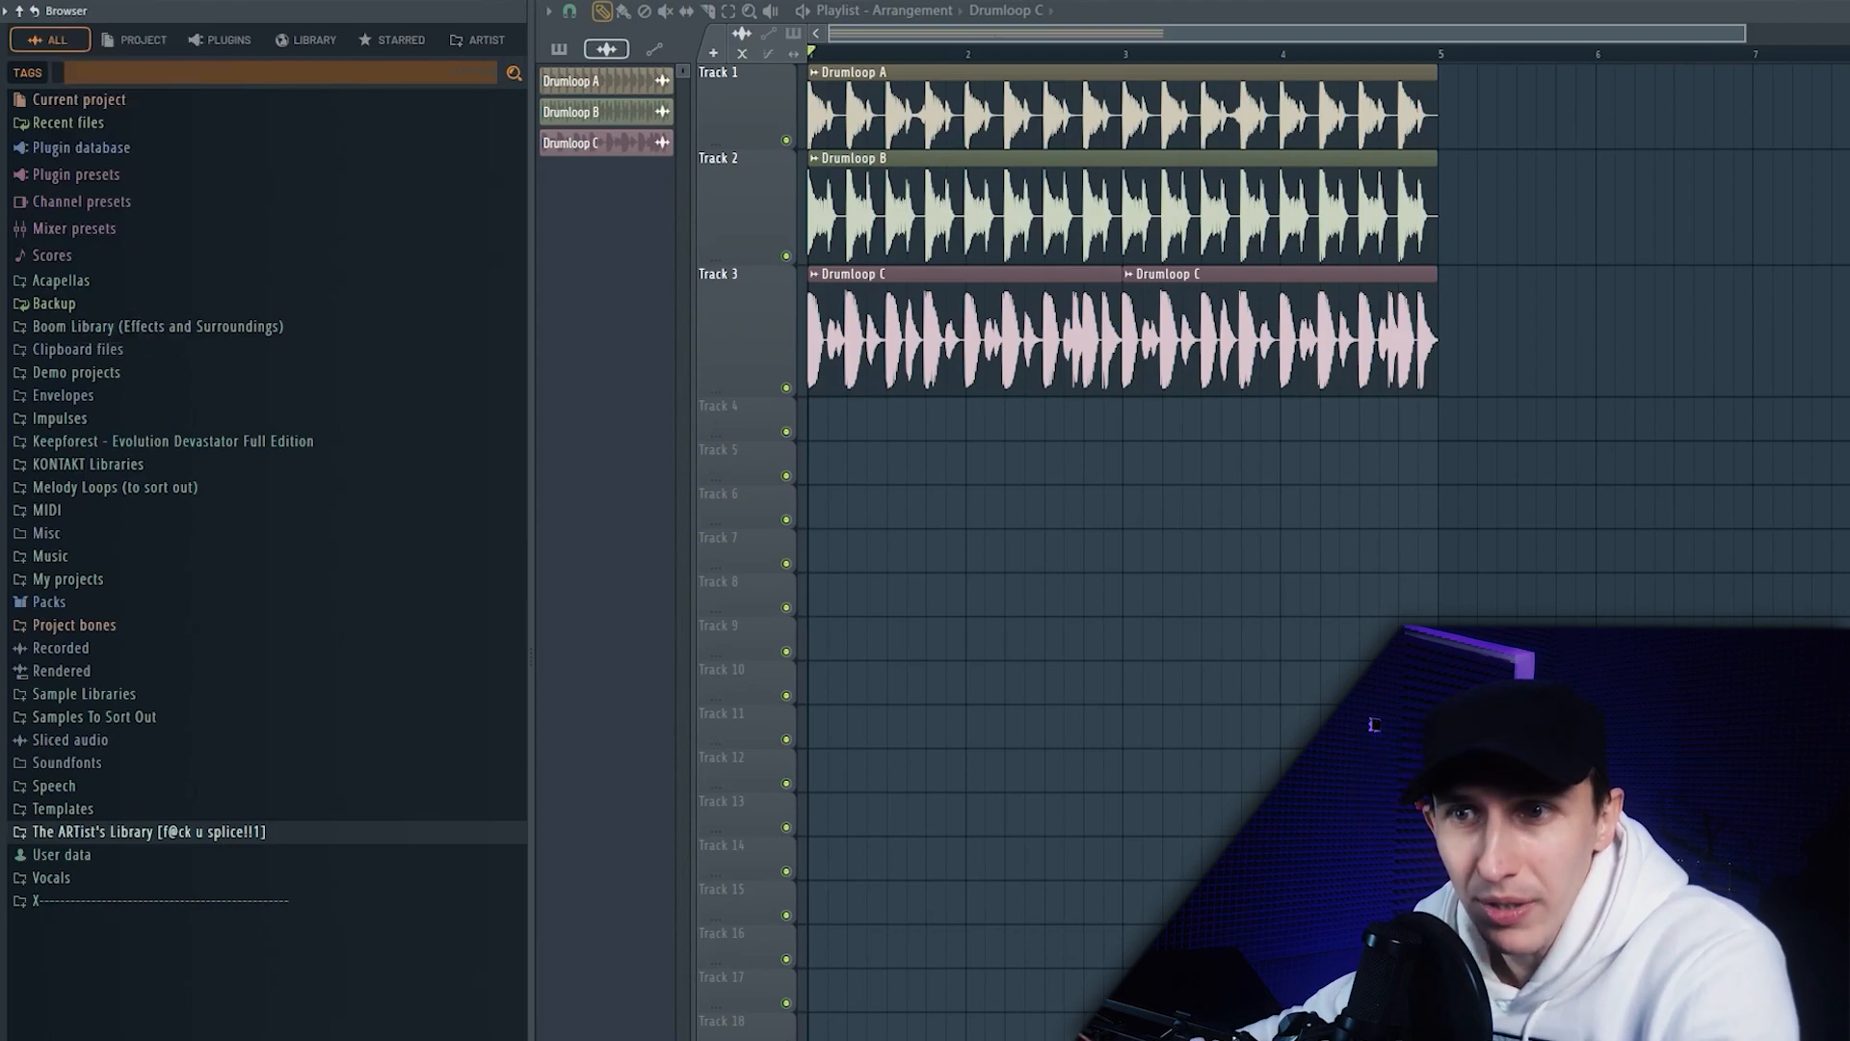
Step: Delete the custom Artist tab from the browser
click(479, 46)
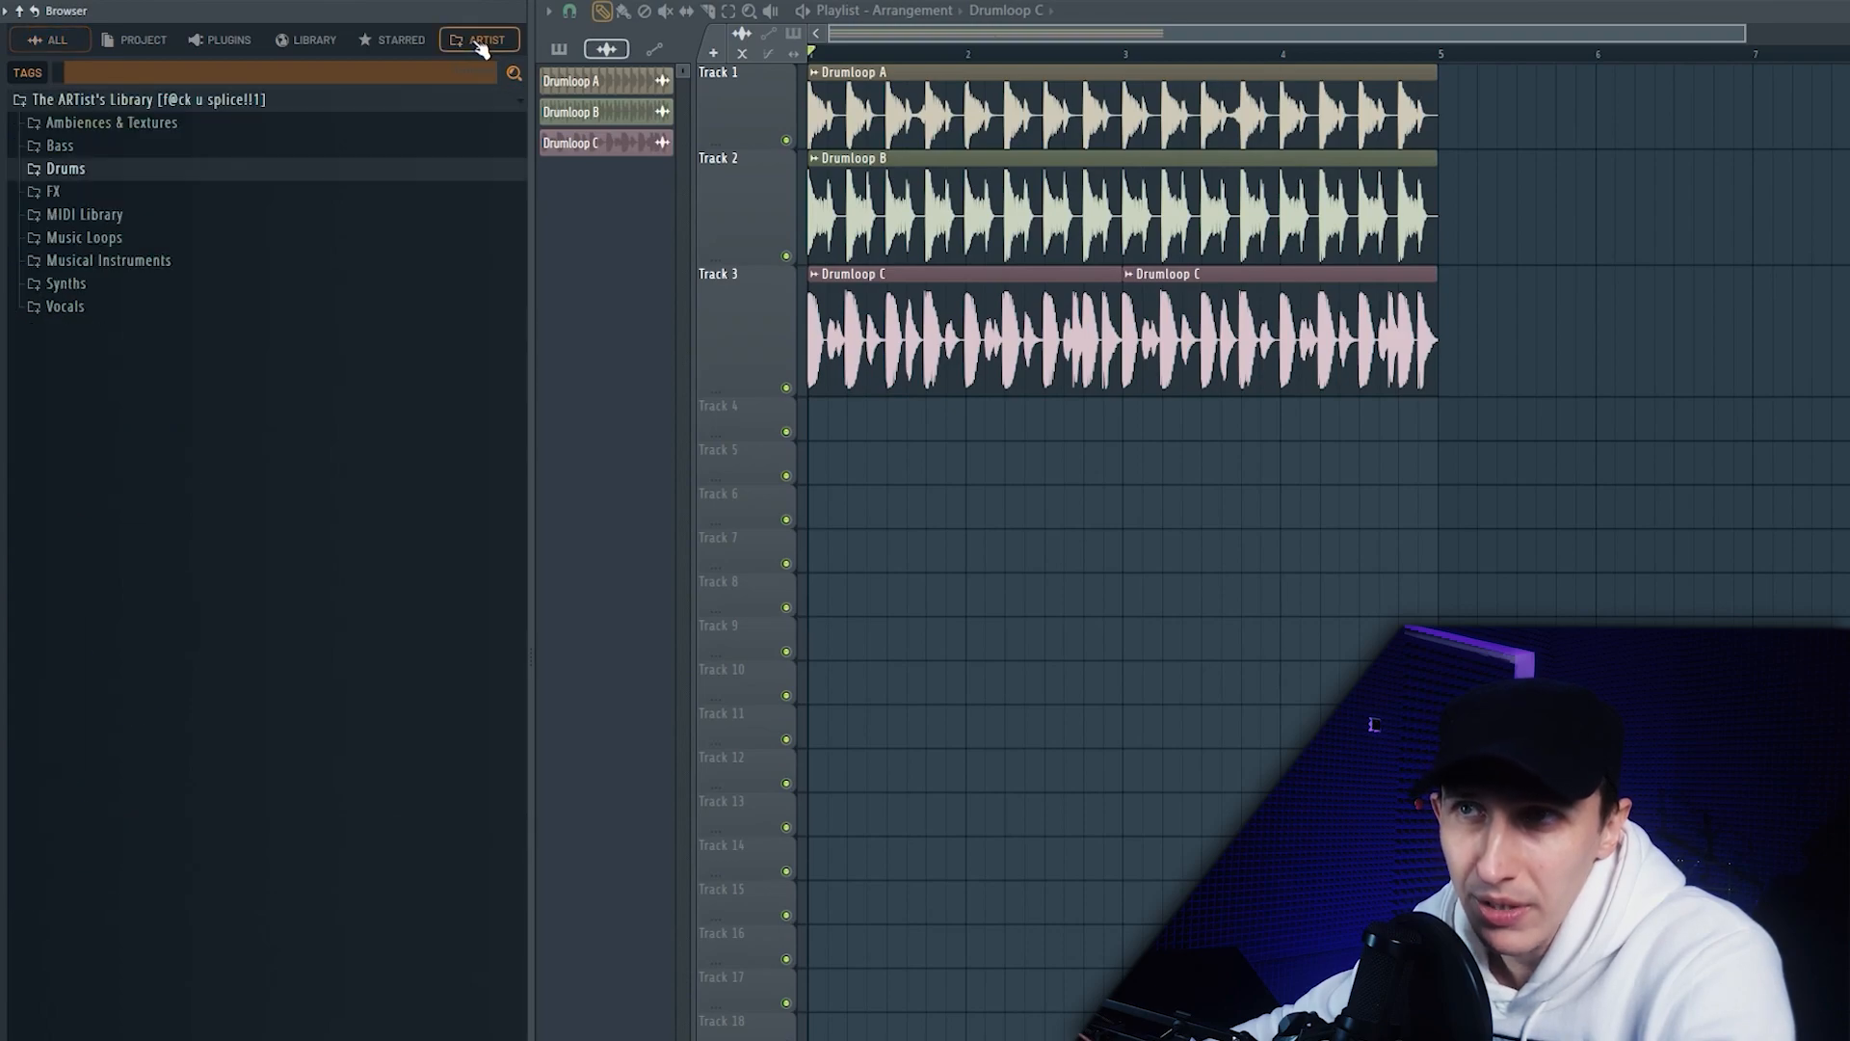
right_click(478, 46)
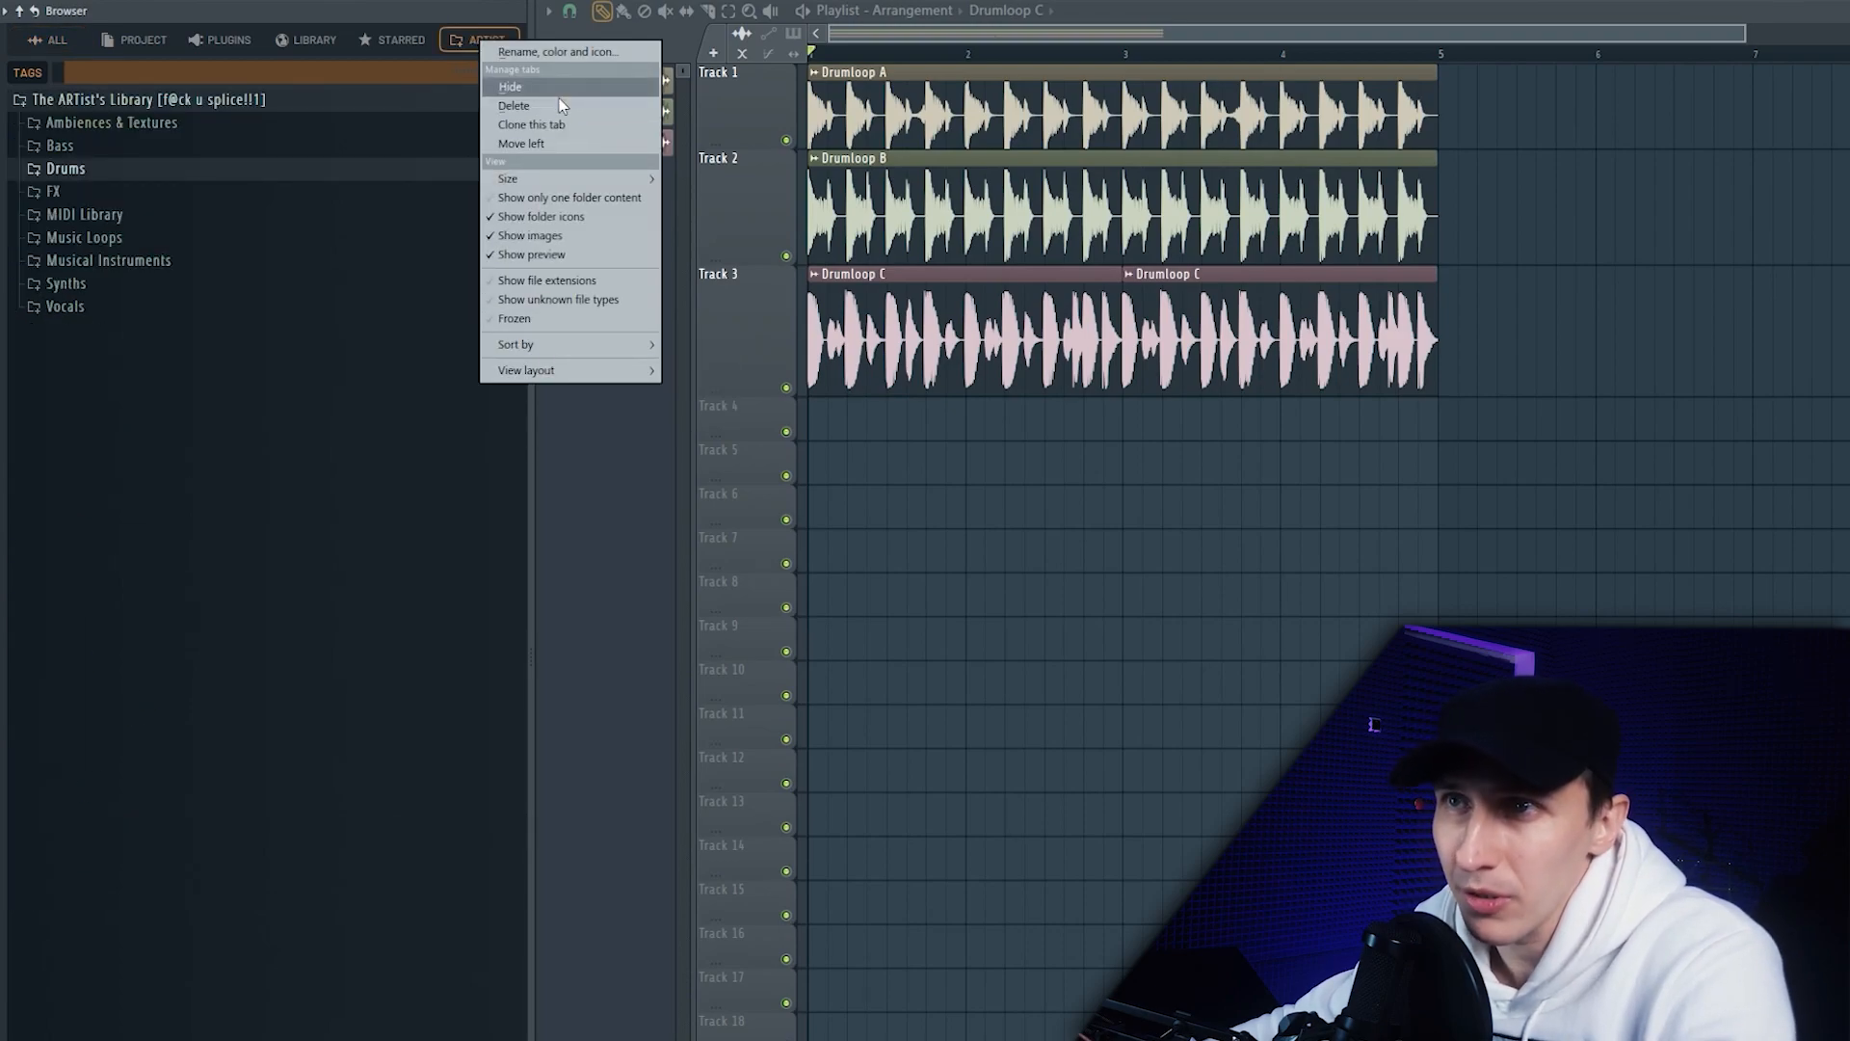
click(521, 105)
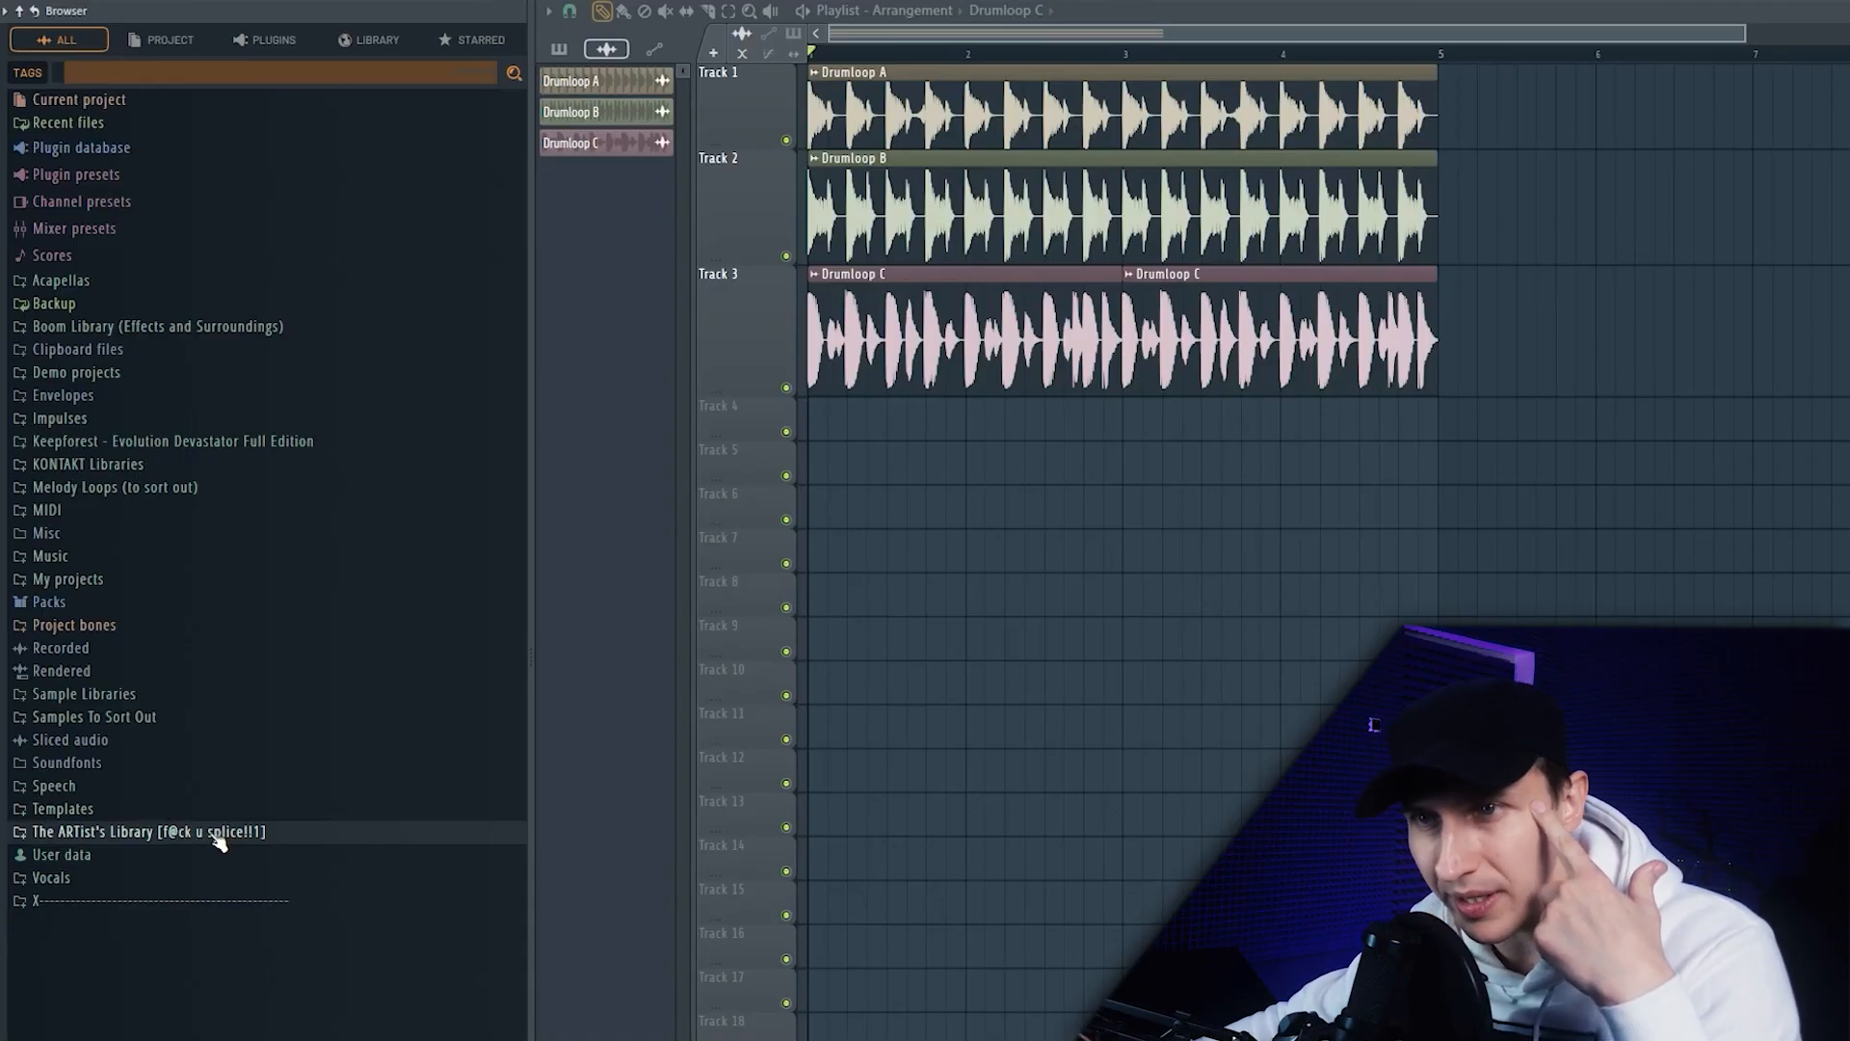
Step: Open The ARTist's Library folder in a new browser tab and rename that tab ARTIST
right_click(218, 843)
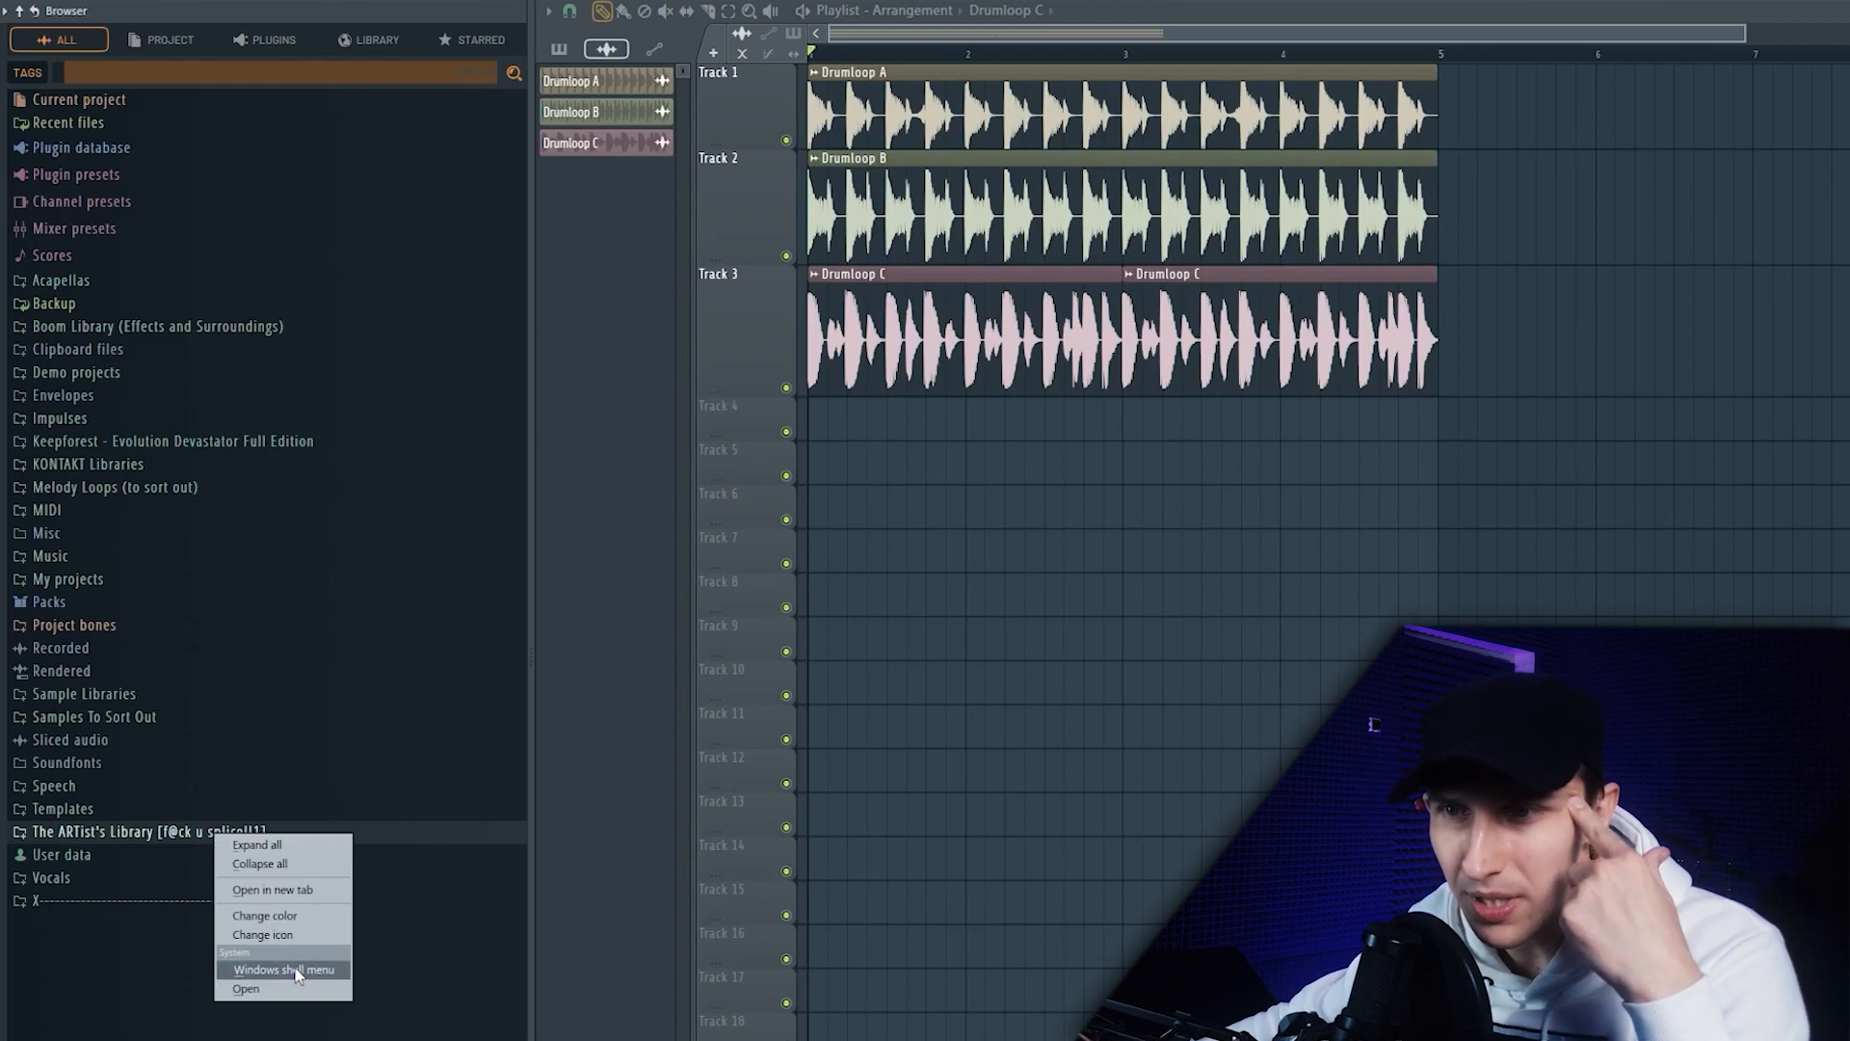
click(318, 890)
right_click(479, 40)
click(488, 116)
key(Return)
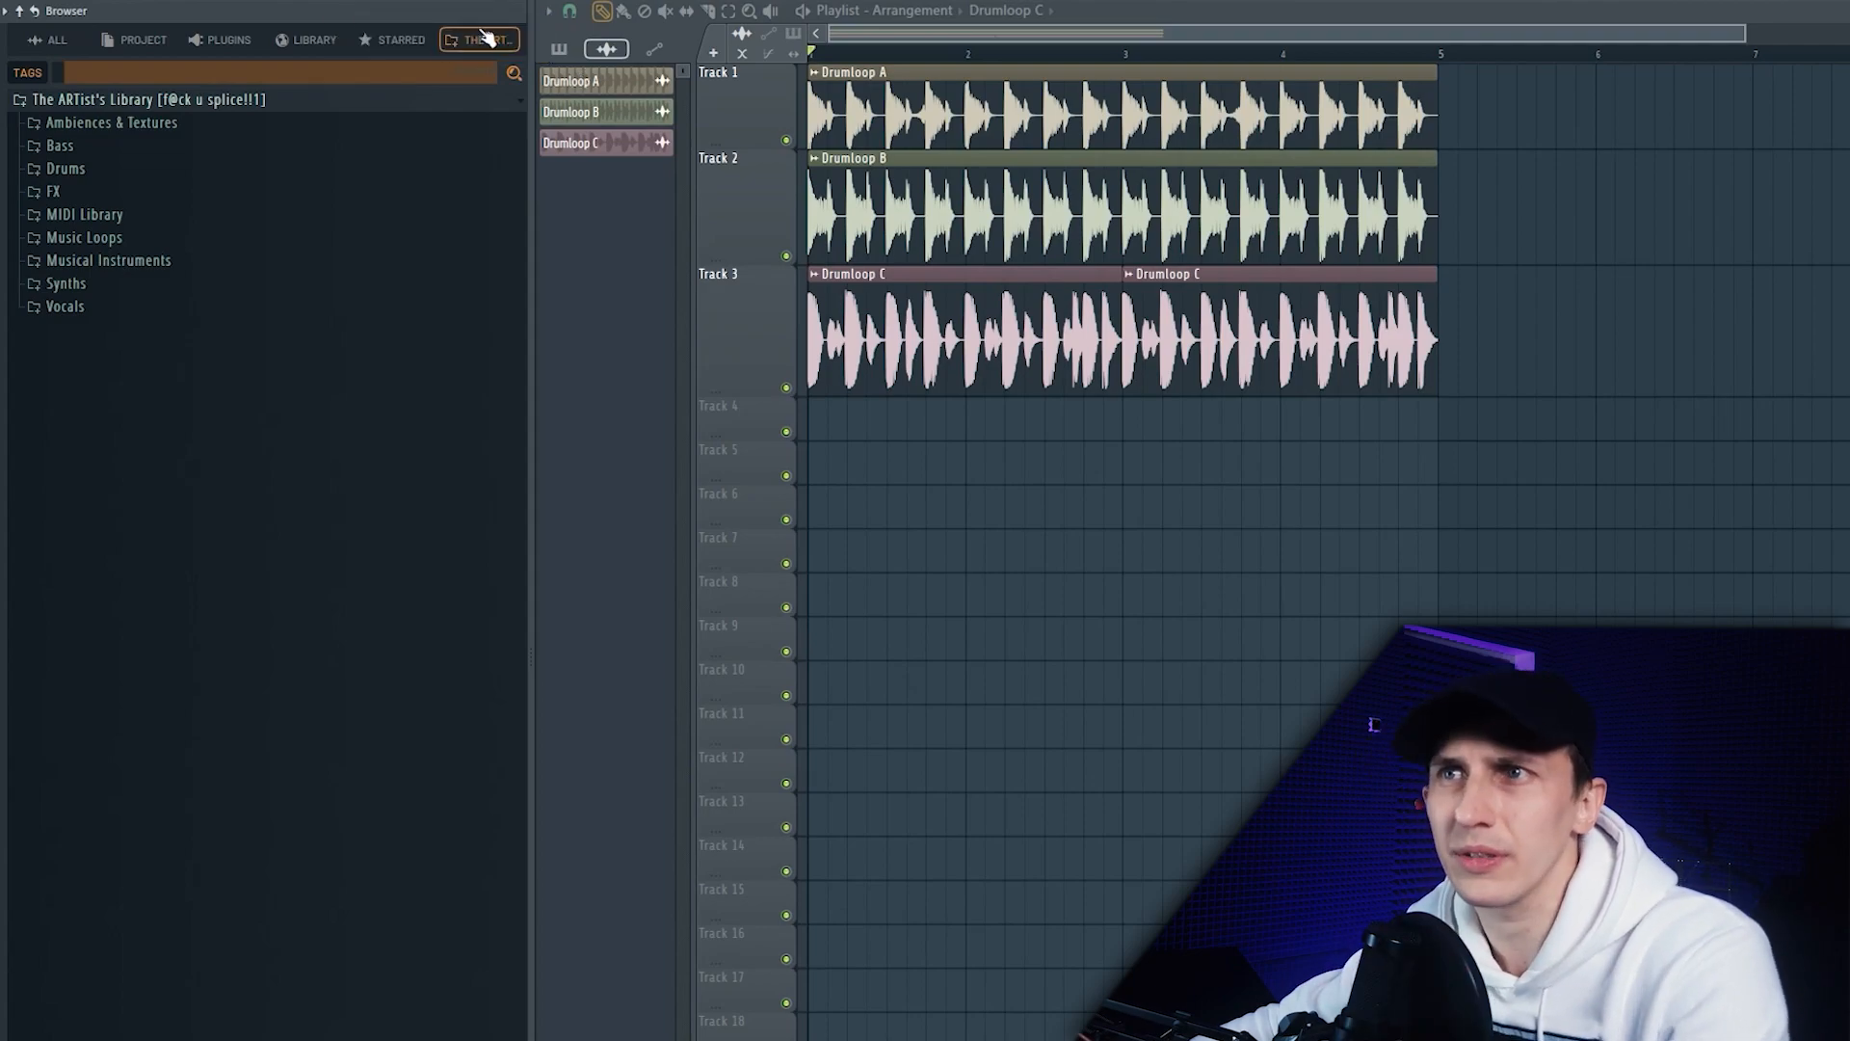
click(550, 43)
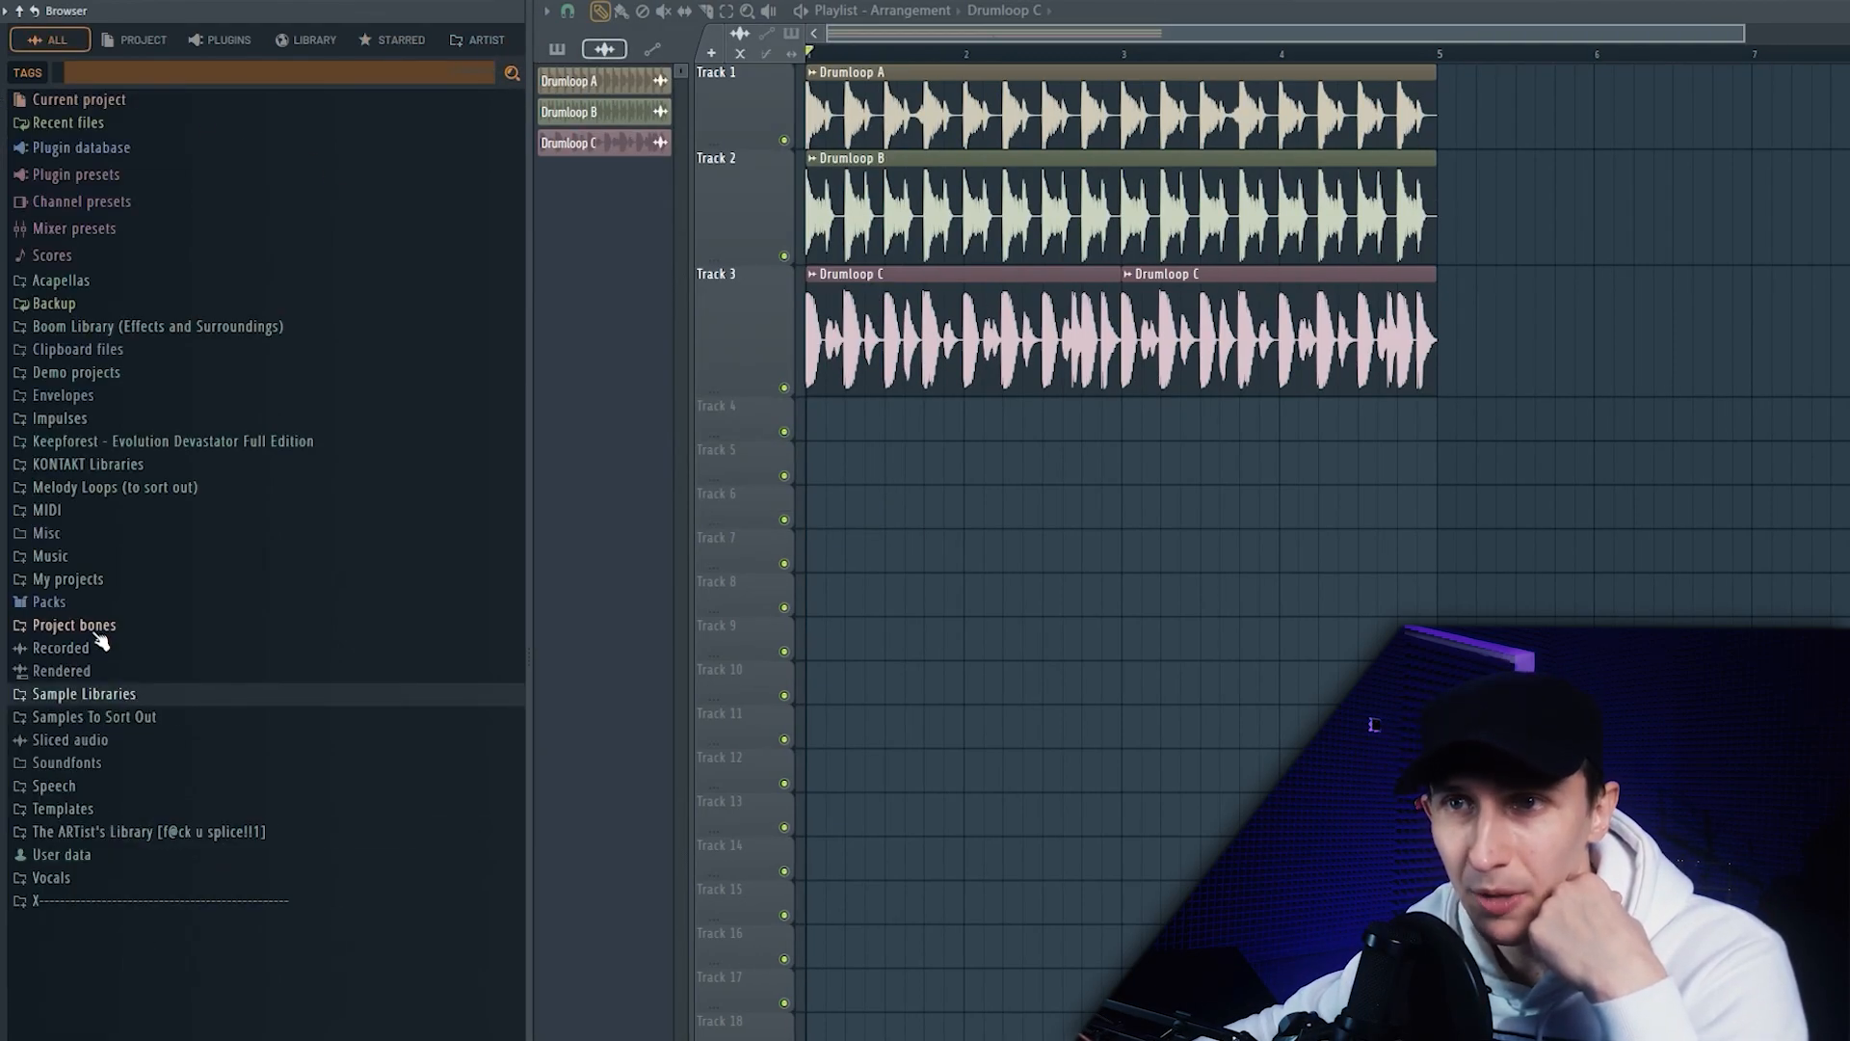
Step: Look at the options for adding the Packs folder to an existing custom browser tab, without applying one
click(58, 603)
right_click(64, 605)
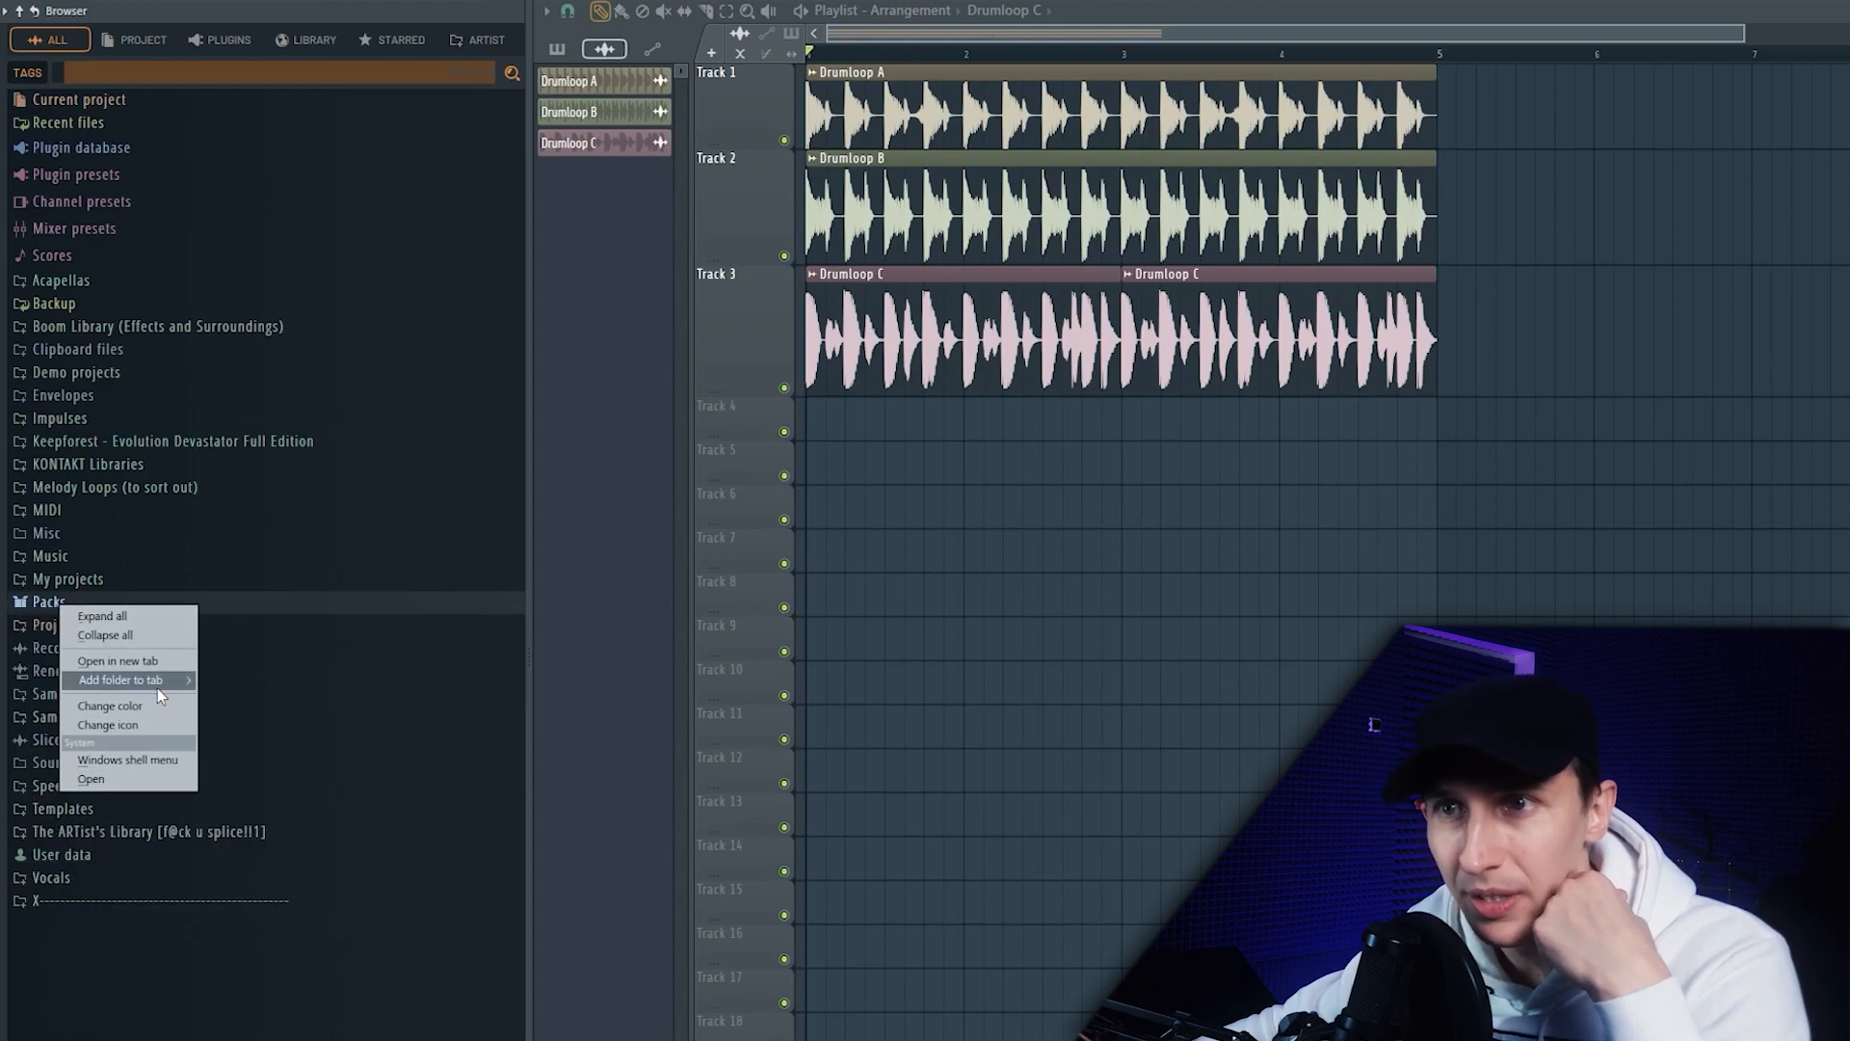
mouse_move(160, 688)
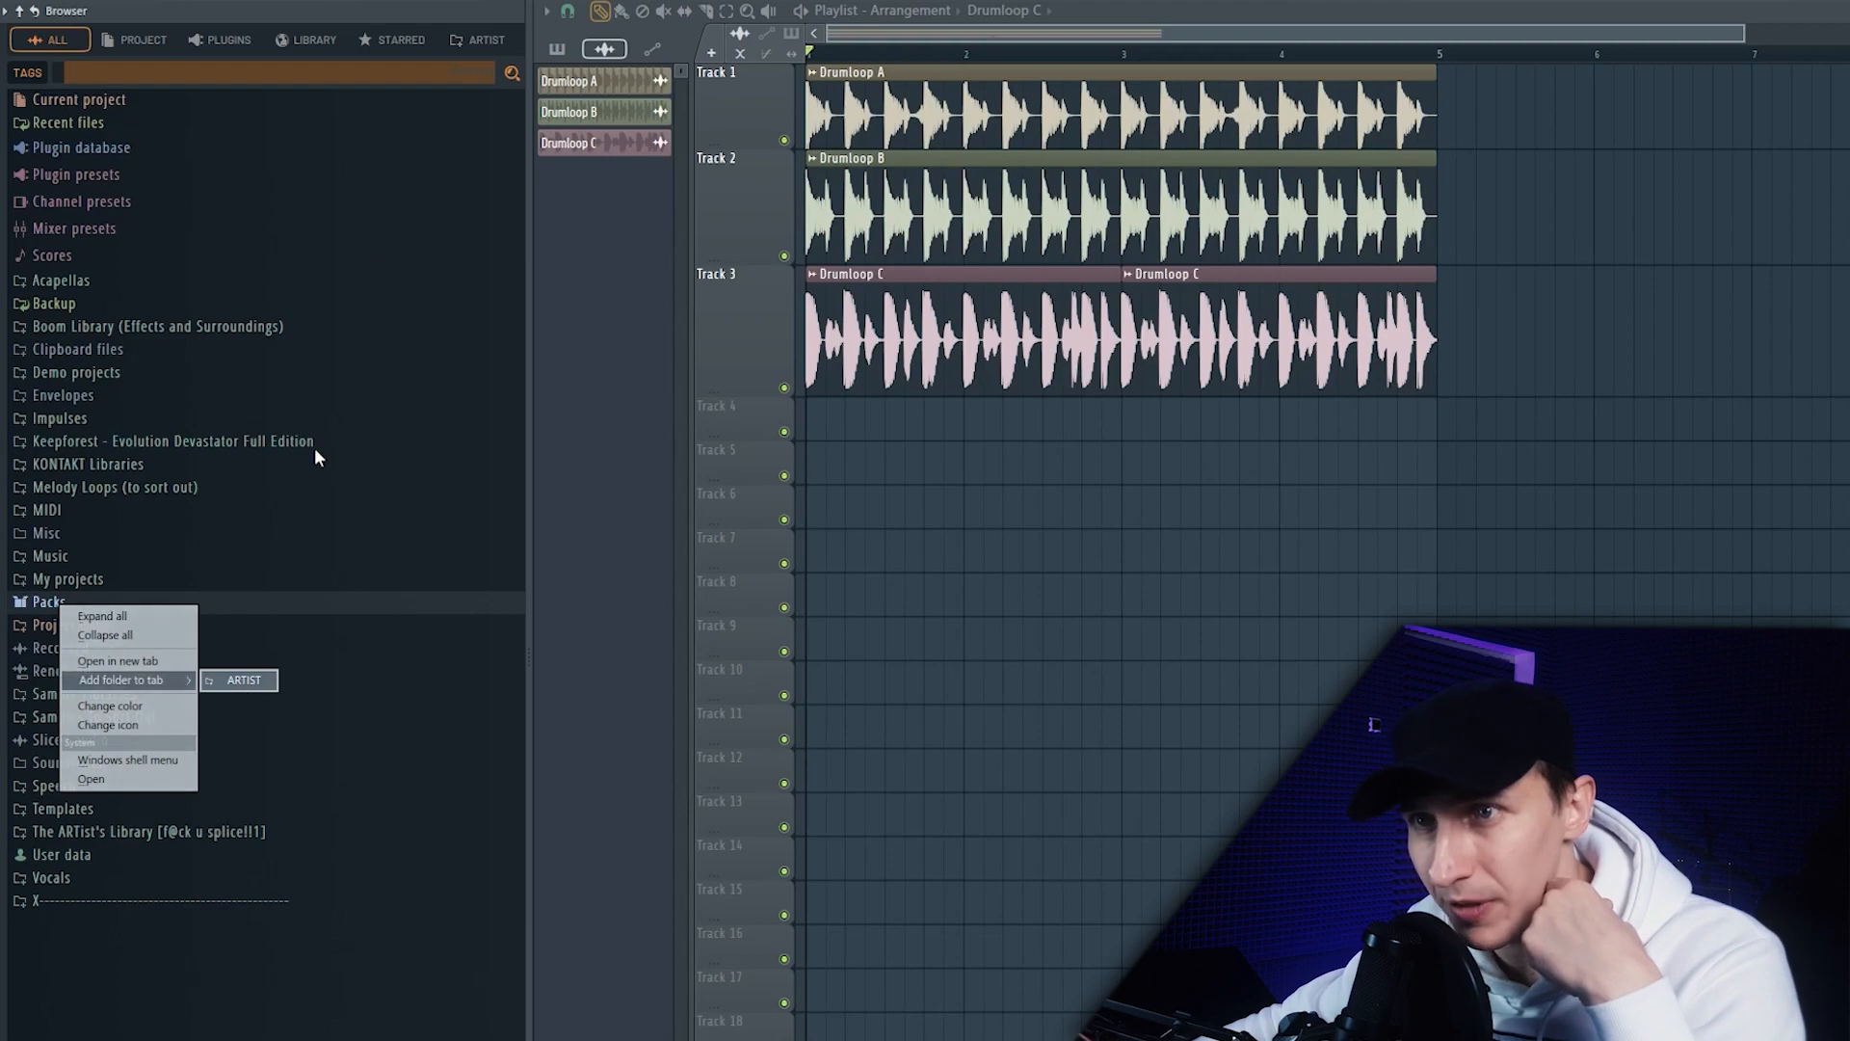
Step: Preview the sample Abstract 9 - Mysterious Doctor from the Ambiences & Textures > Ambiences > Abstract folder of the ARTIST tab
click(497, 46)
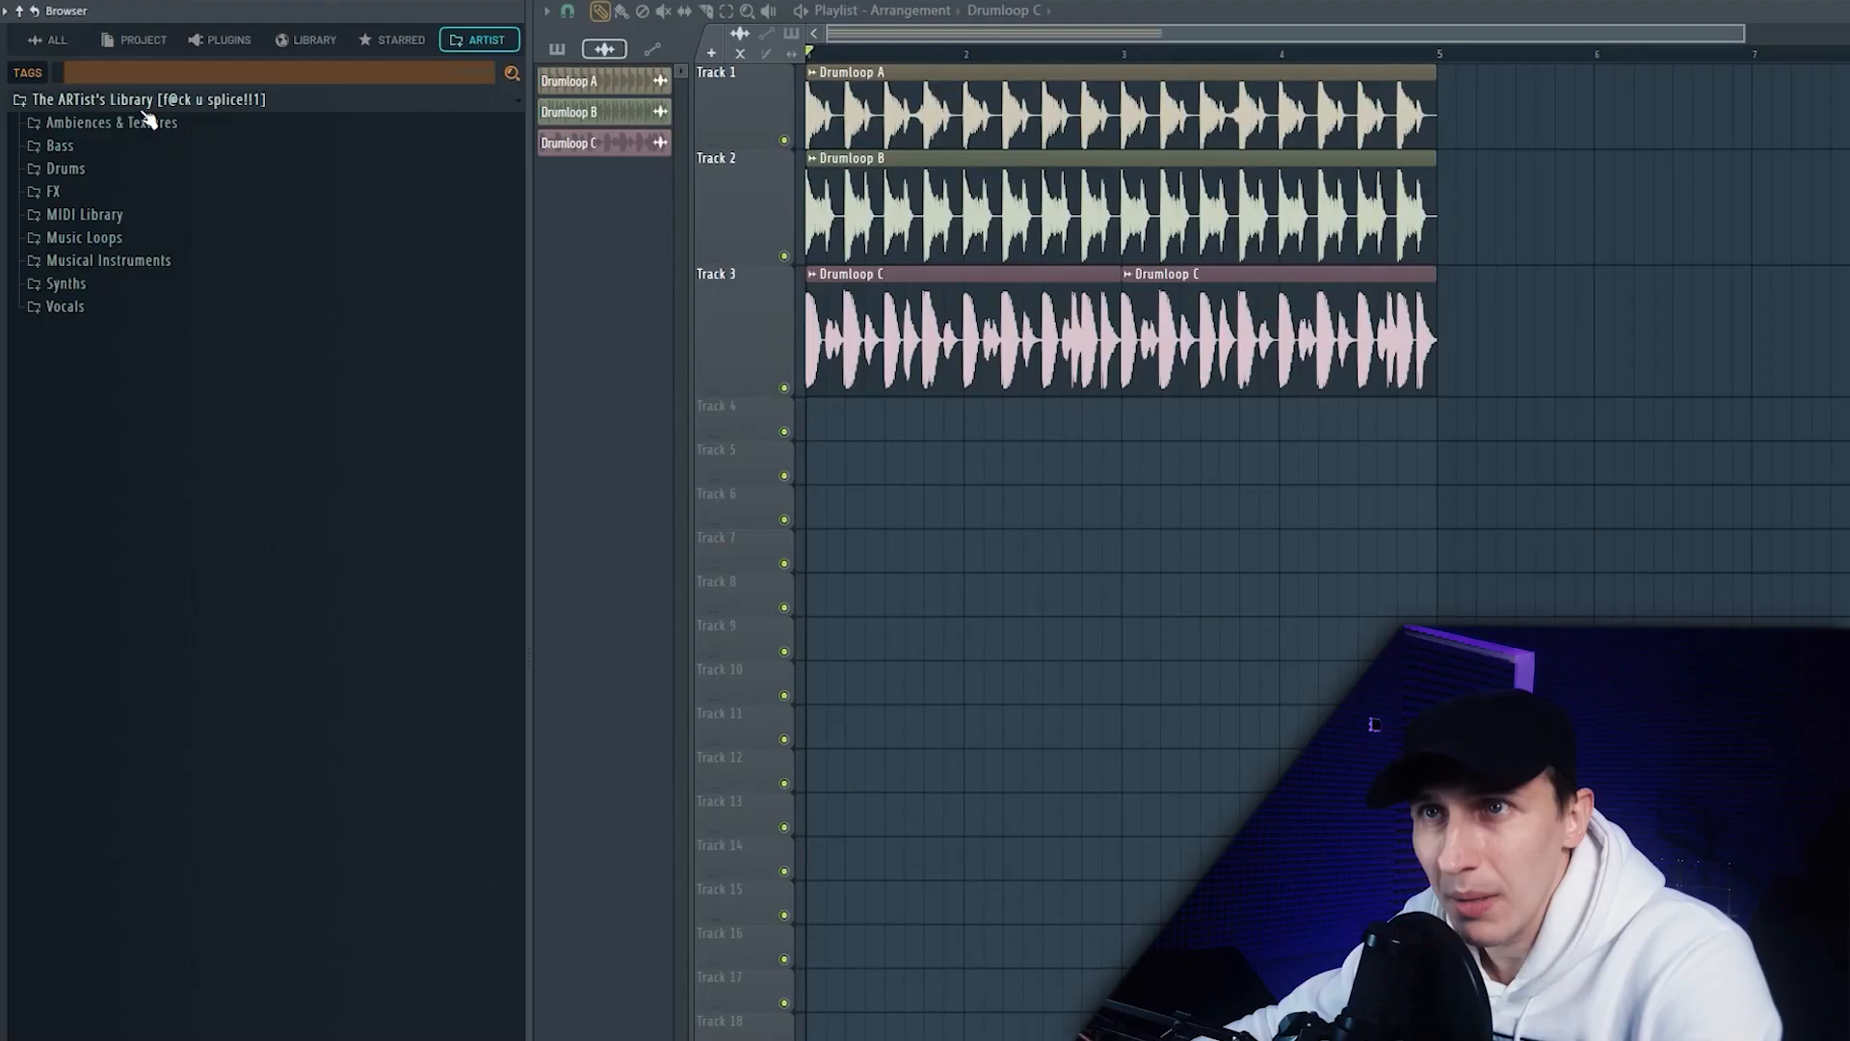
click(145, 122)
click(96, 145)
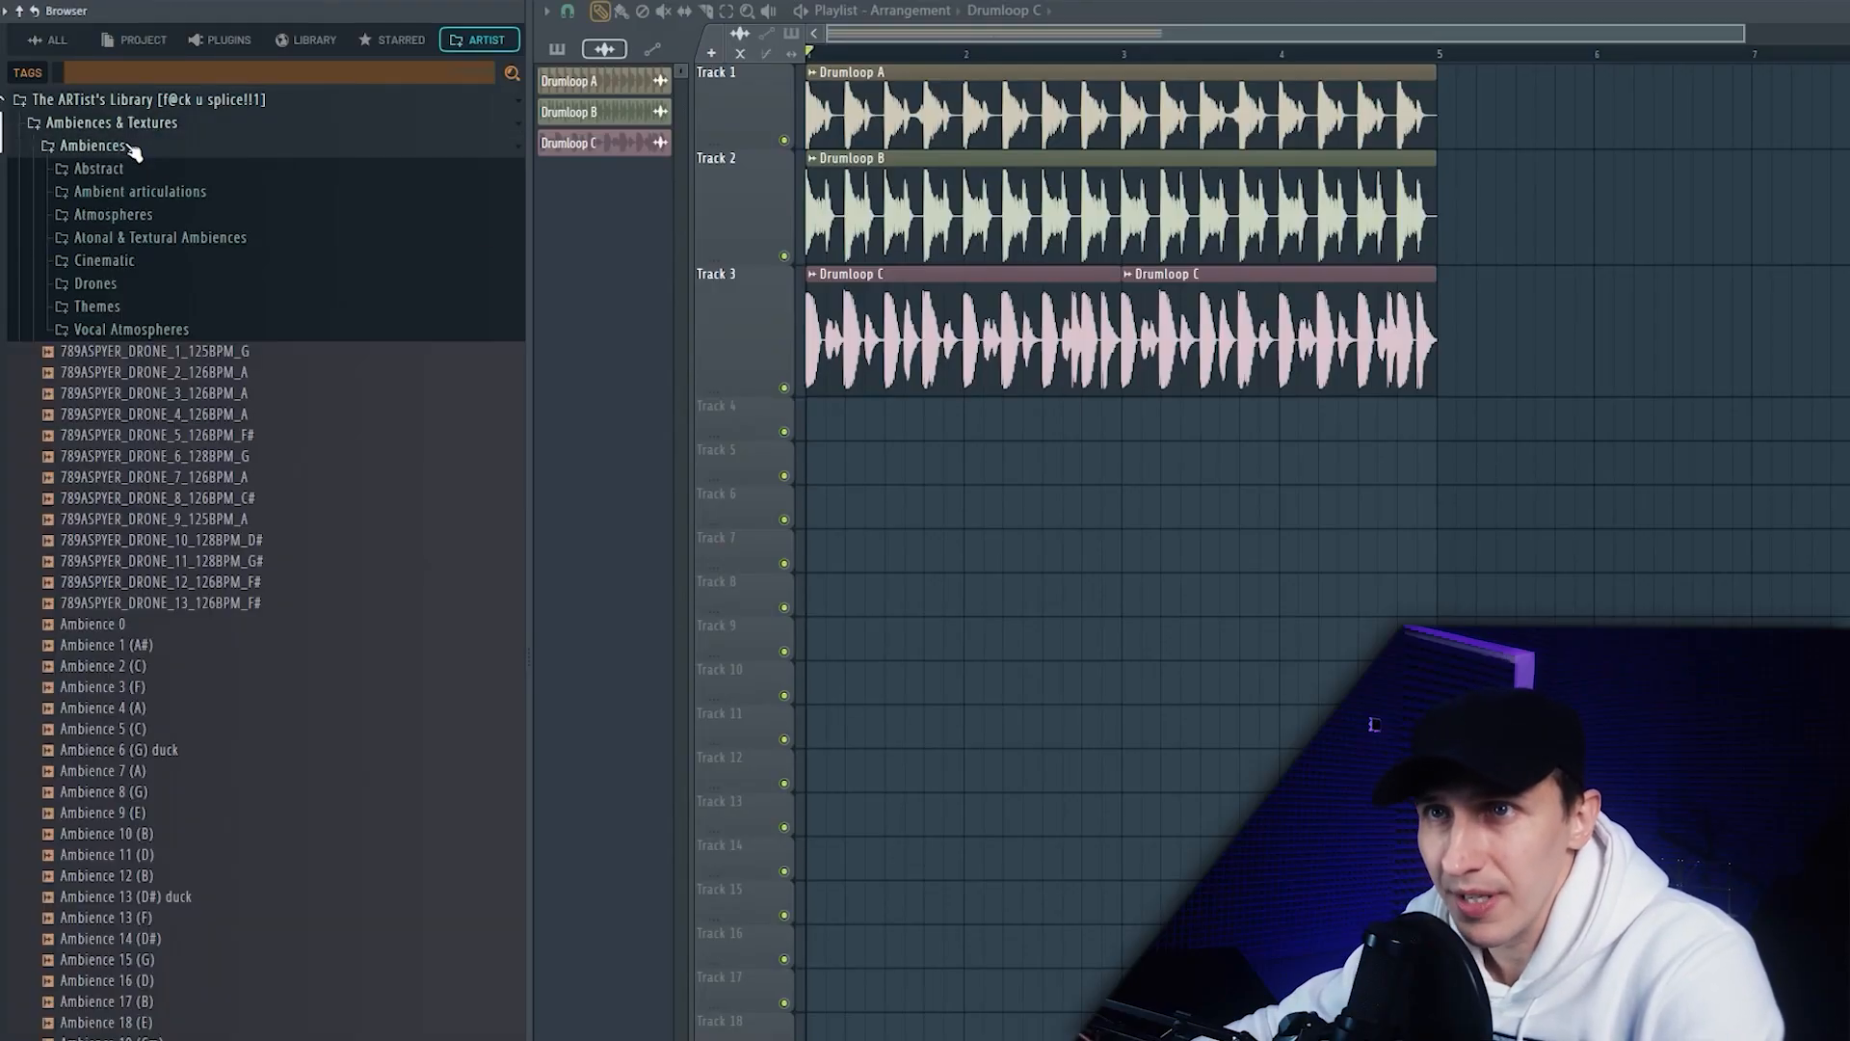
click(98, 168)
click(212, 359)
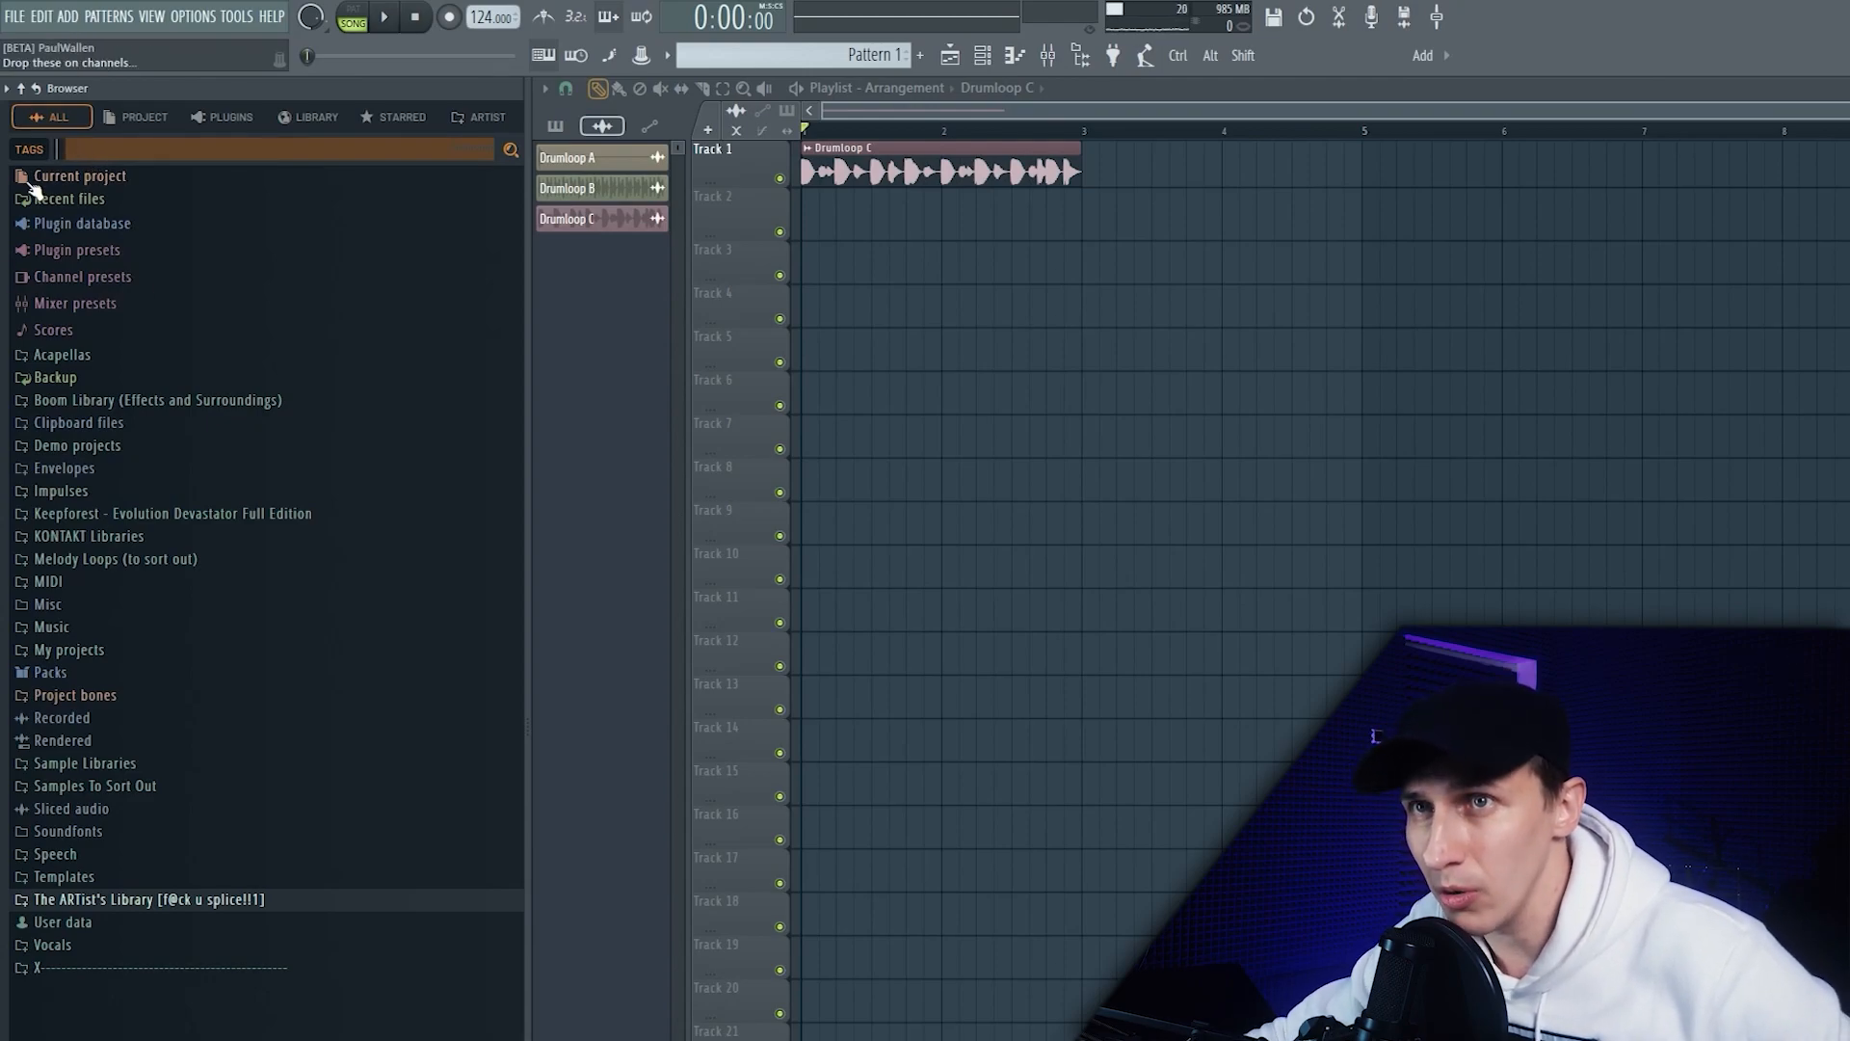
Step: Try hiding the browser's tags and search bar, and restore it
click(7, 88)
click(89, 196)
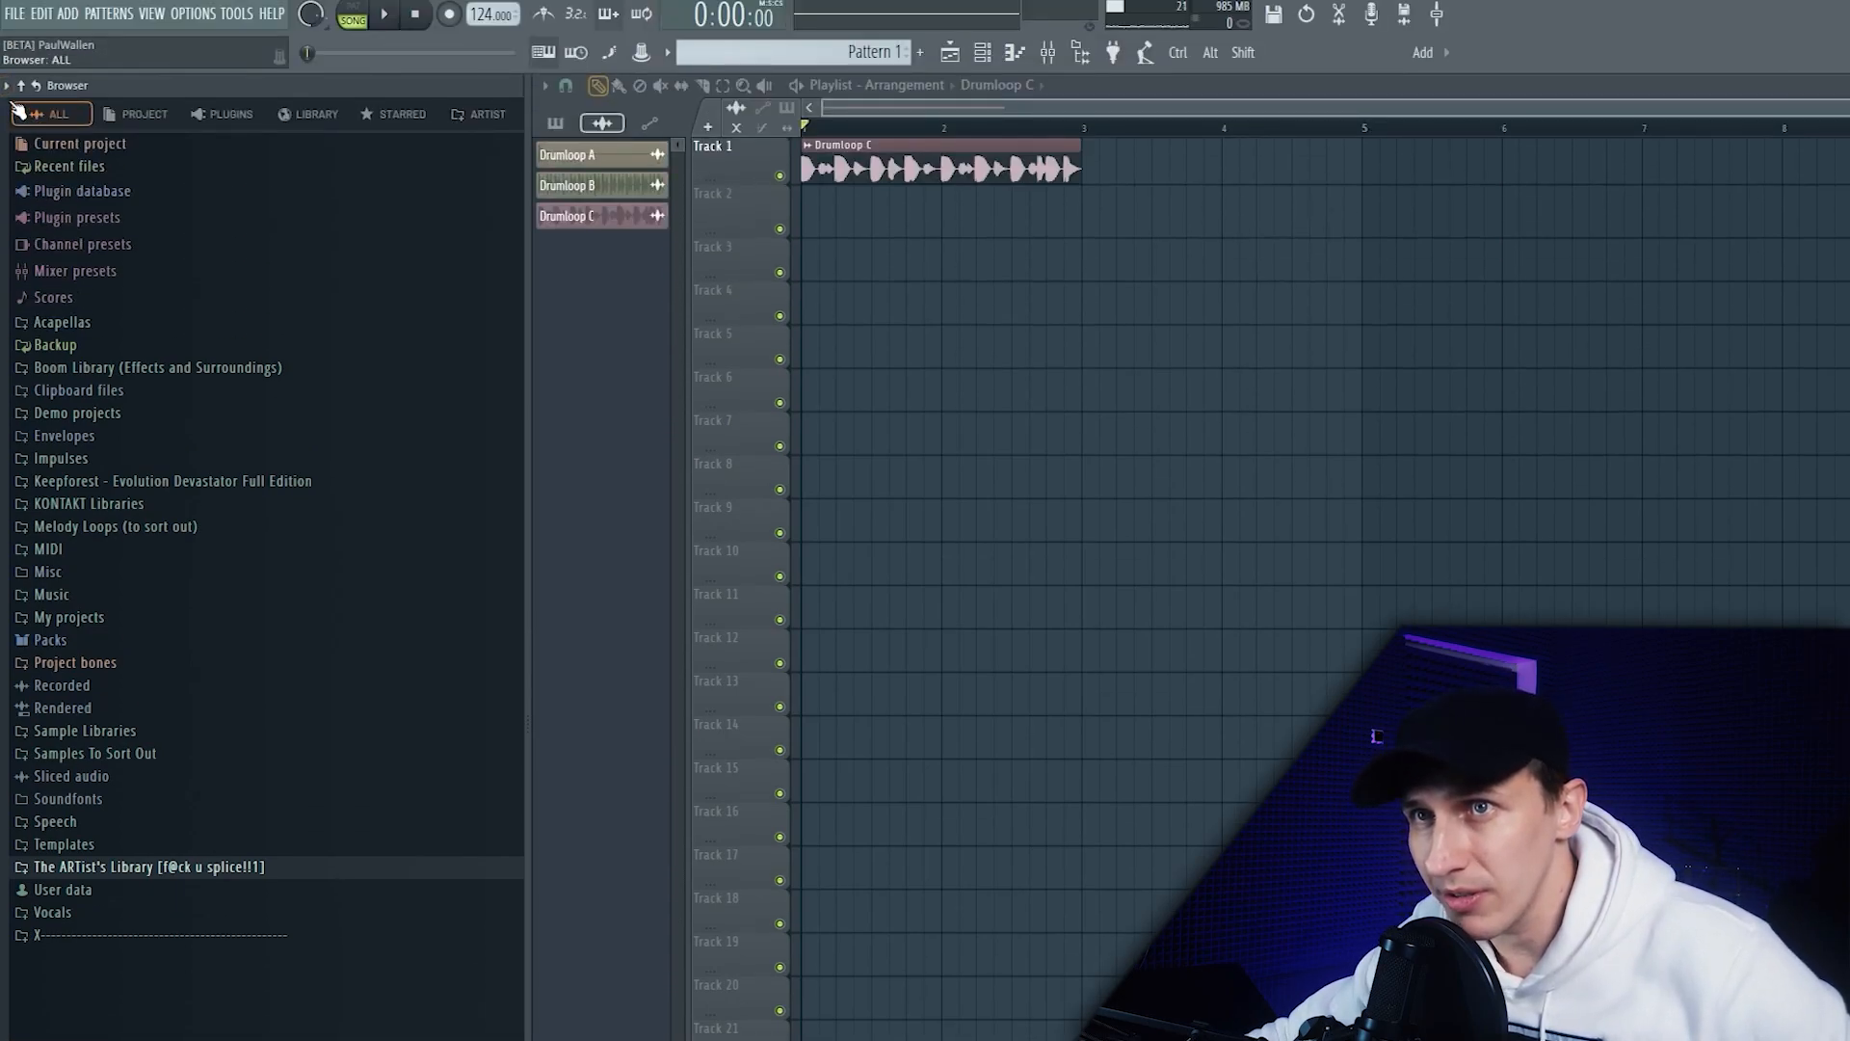
click(7, 86)
click(100, 190)
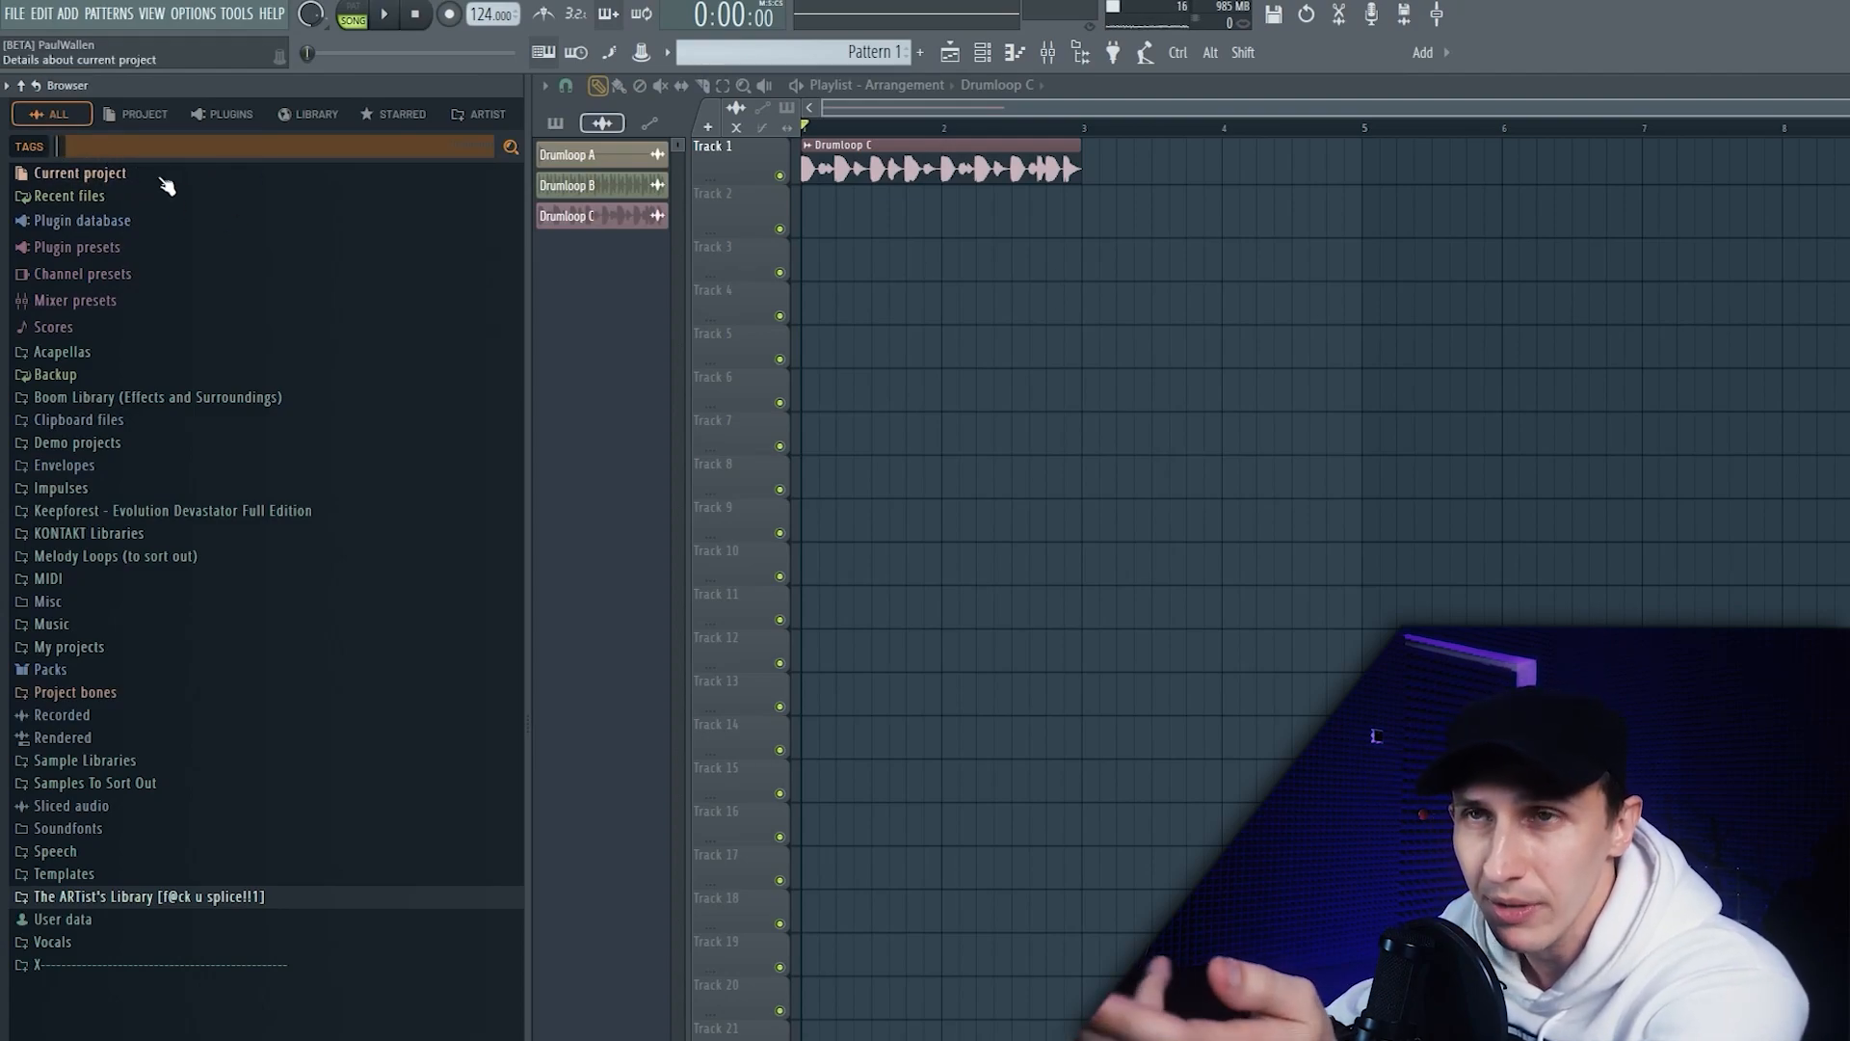
Step: Toggle the browser's tag list, and search the ARTIST tab for Bass
click(36, 149)
click(37, 150)
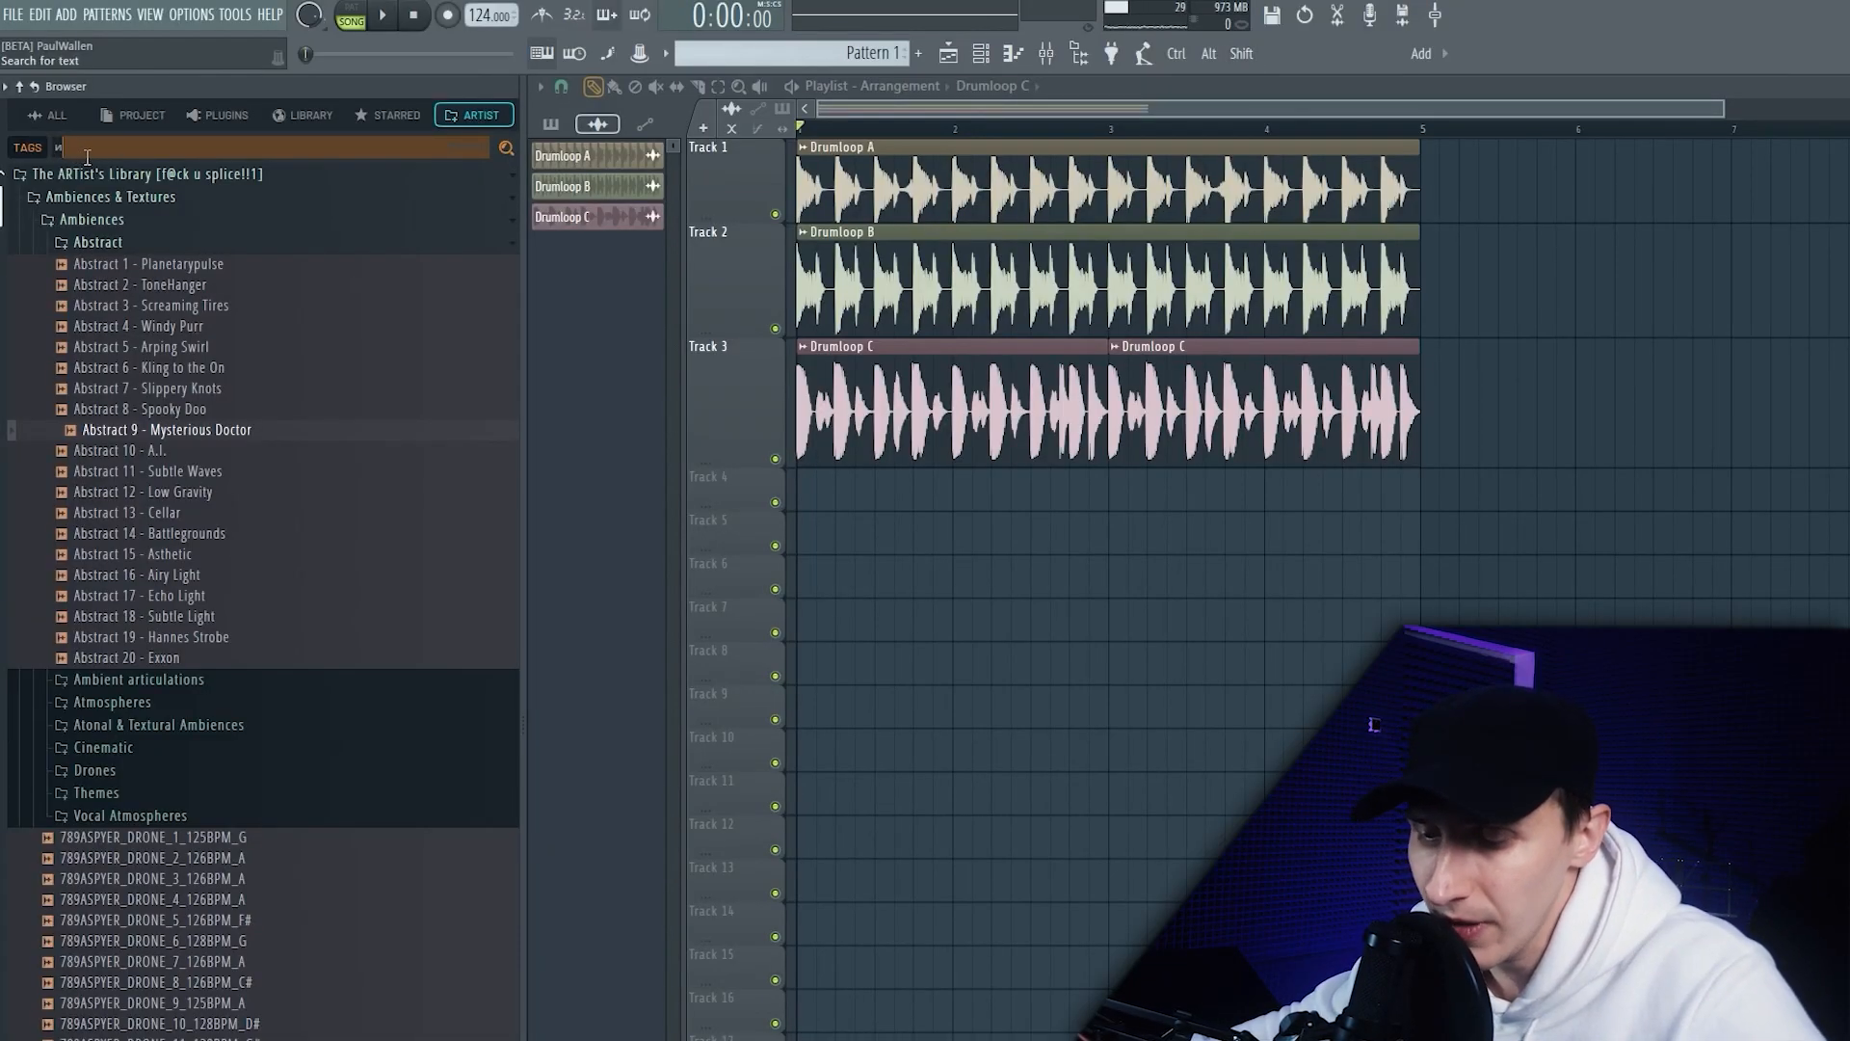
text(Bass)
key(Return)
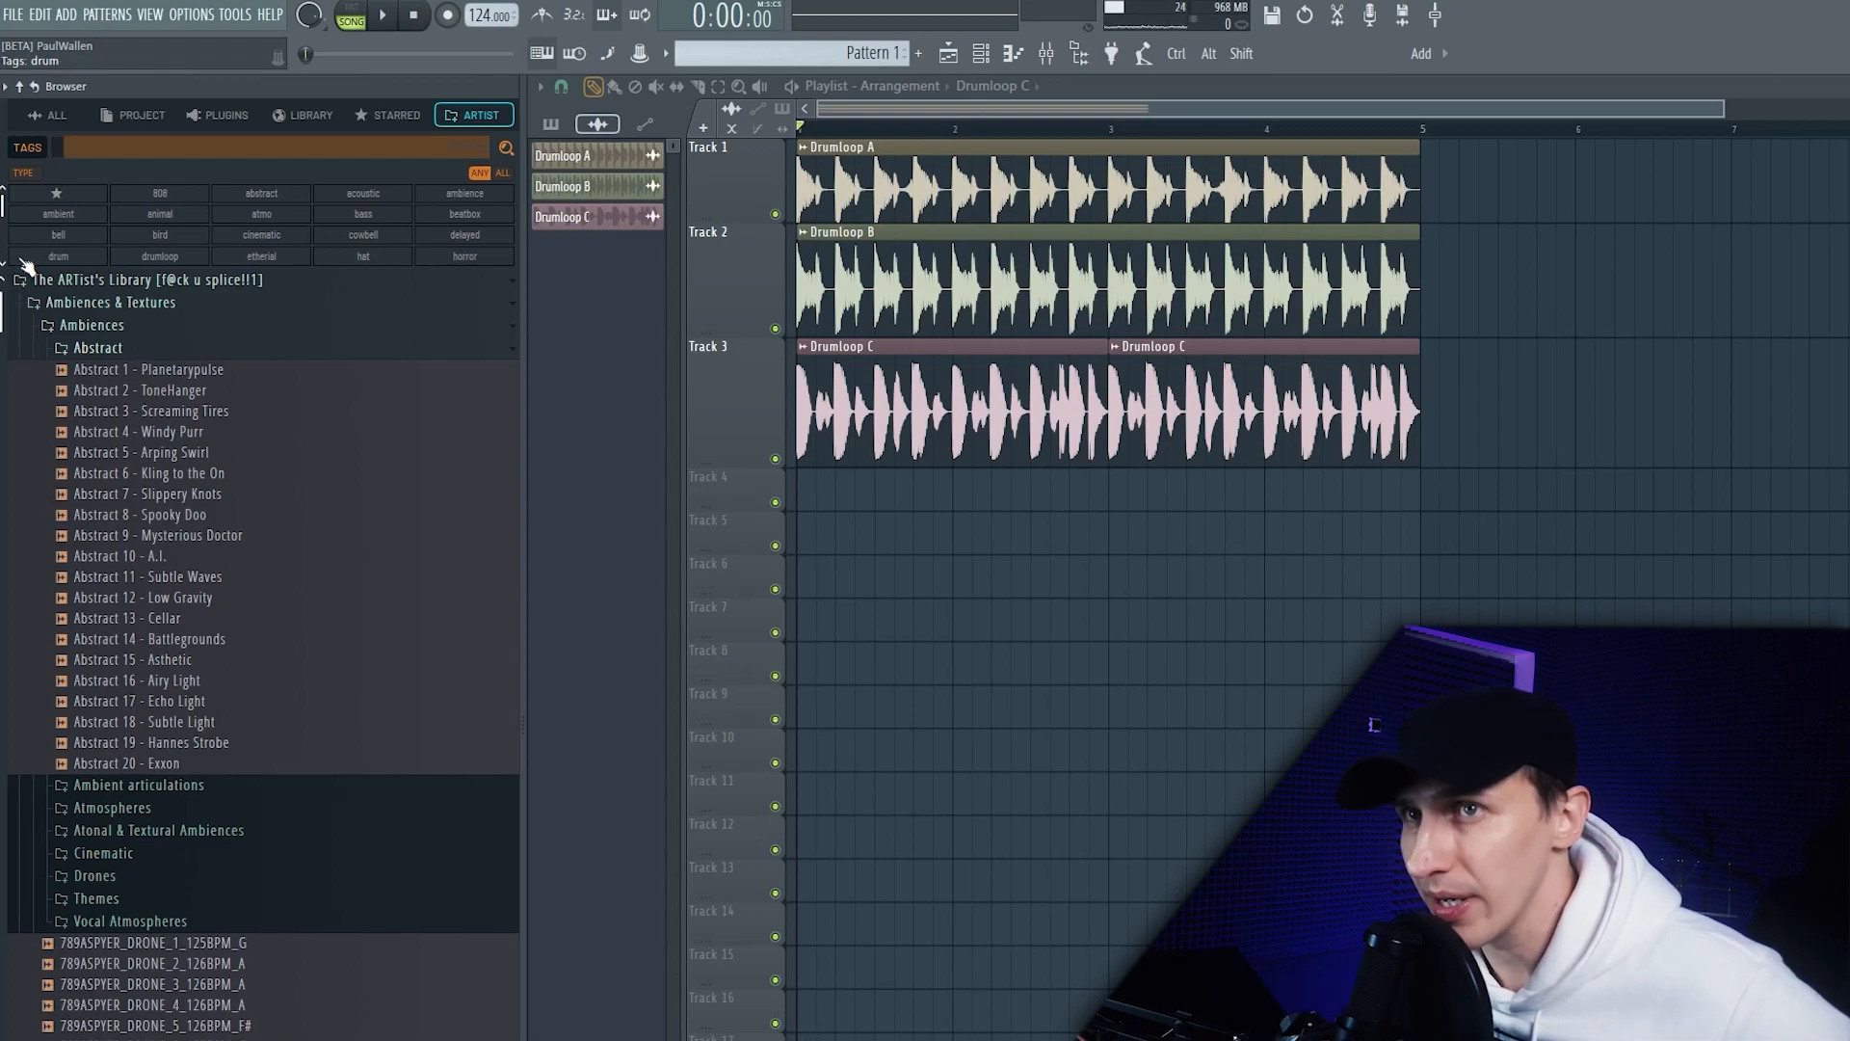
Step: Collapse the Ambiences & Textures folder and filter the ARTIST library by the bass and 808 tags
click(128, 304)
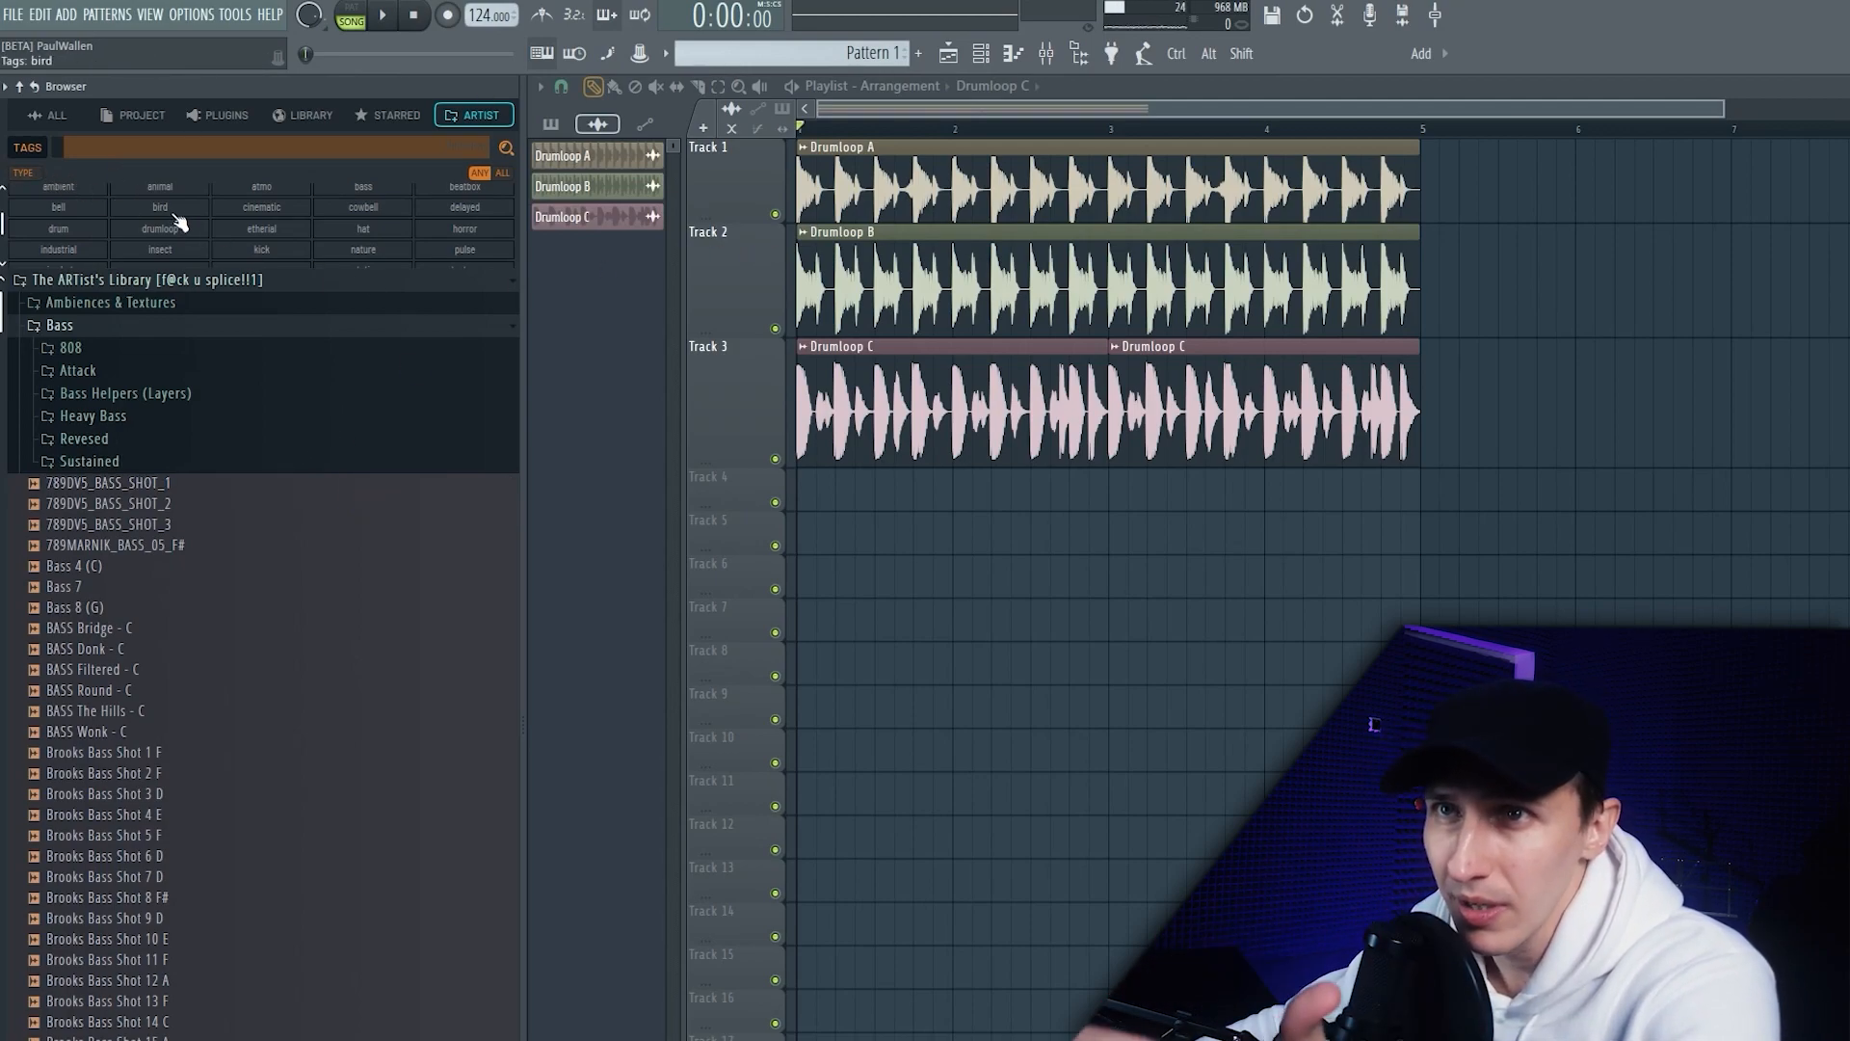
click(339, 218)
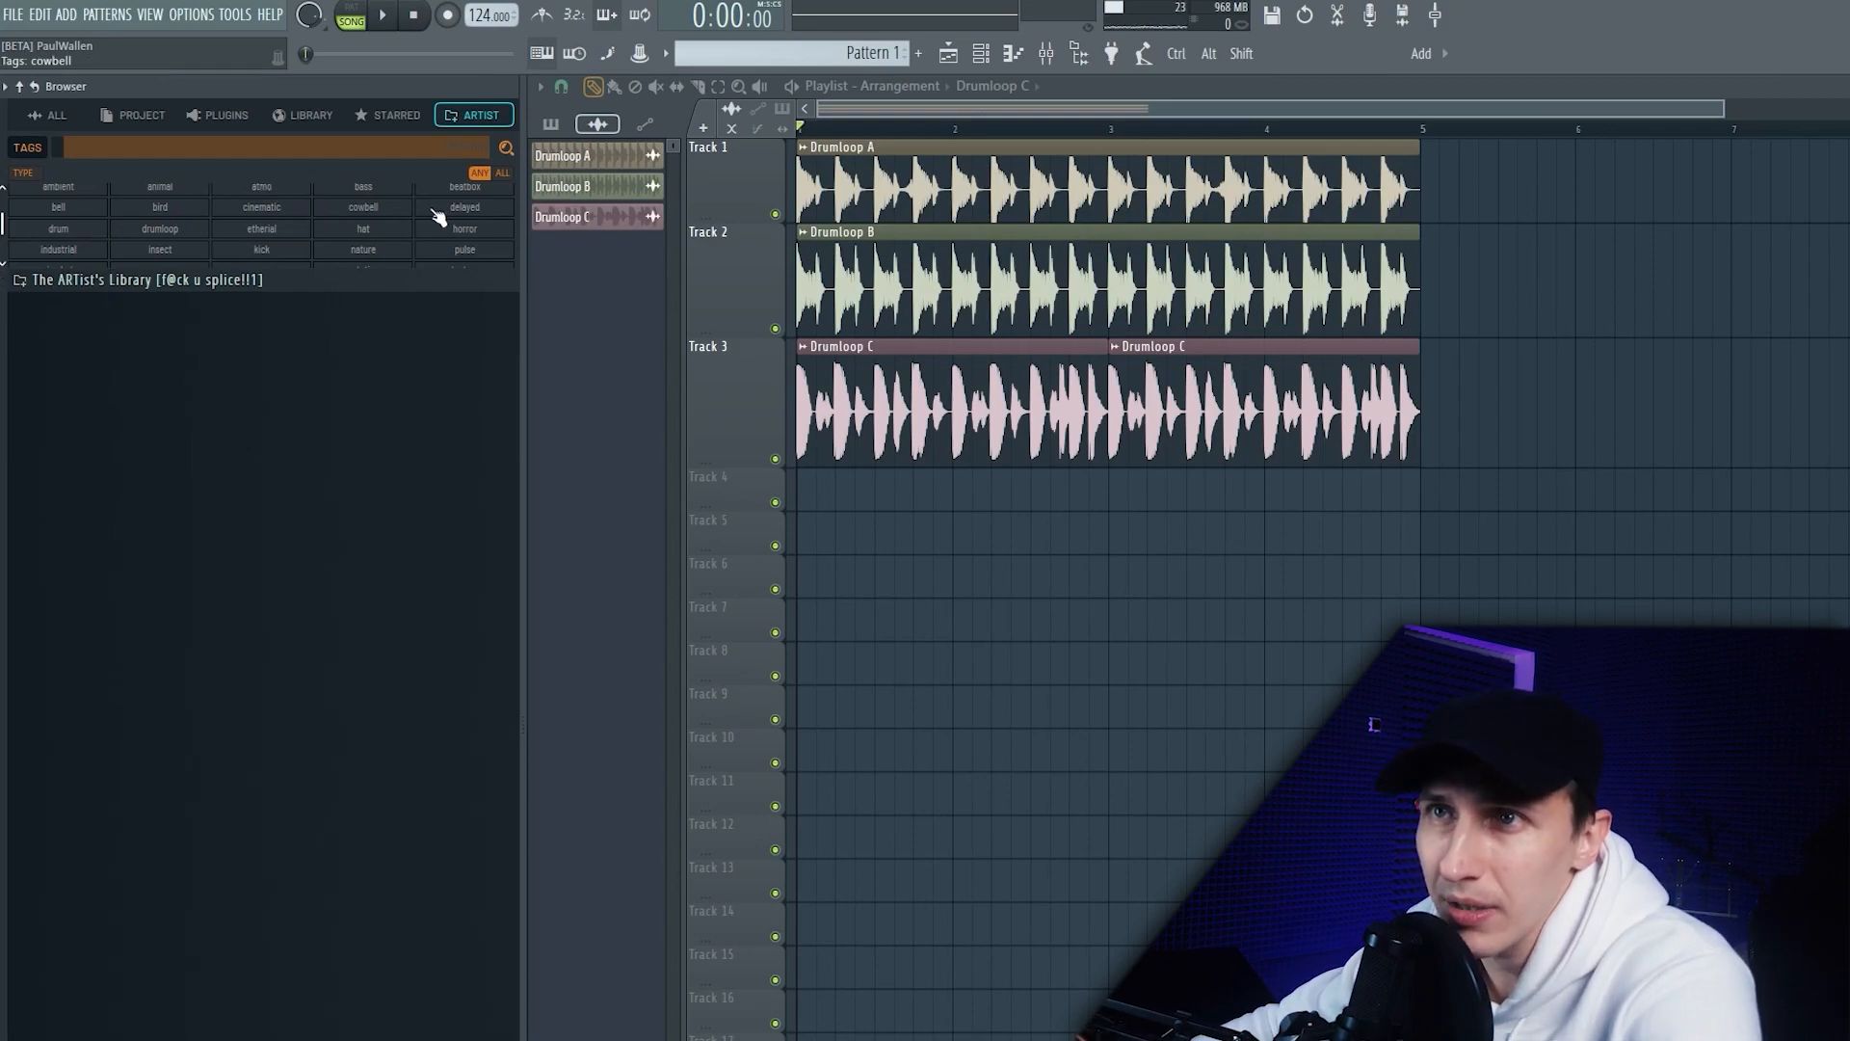
click(371, 193)
scroll(184, 203, up, 1)
click(183, 197)
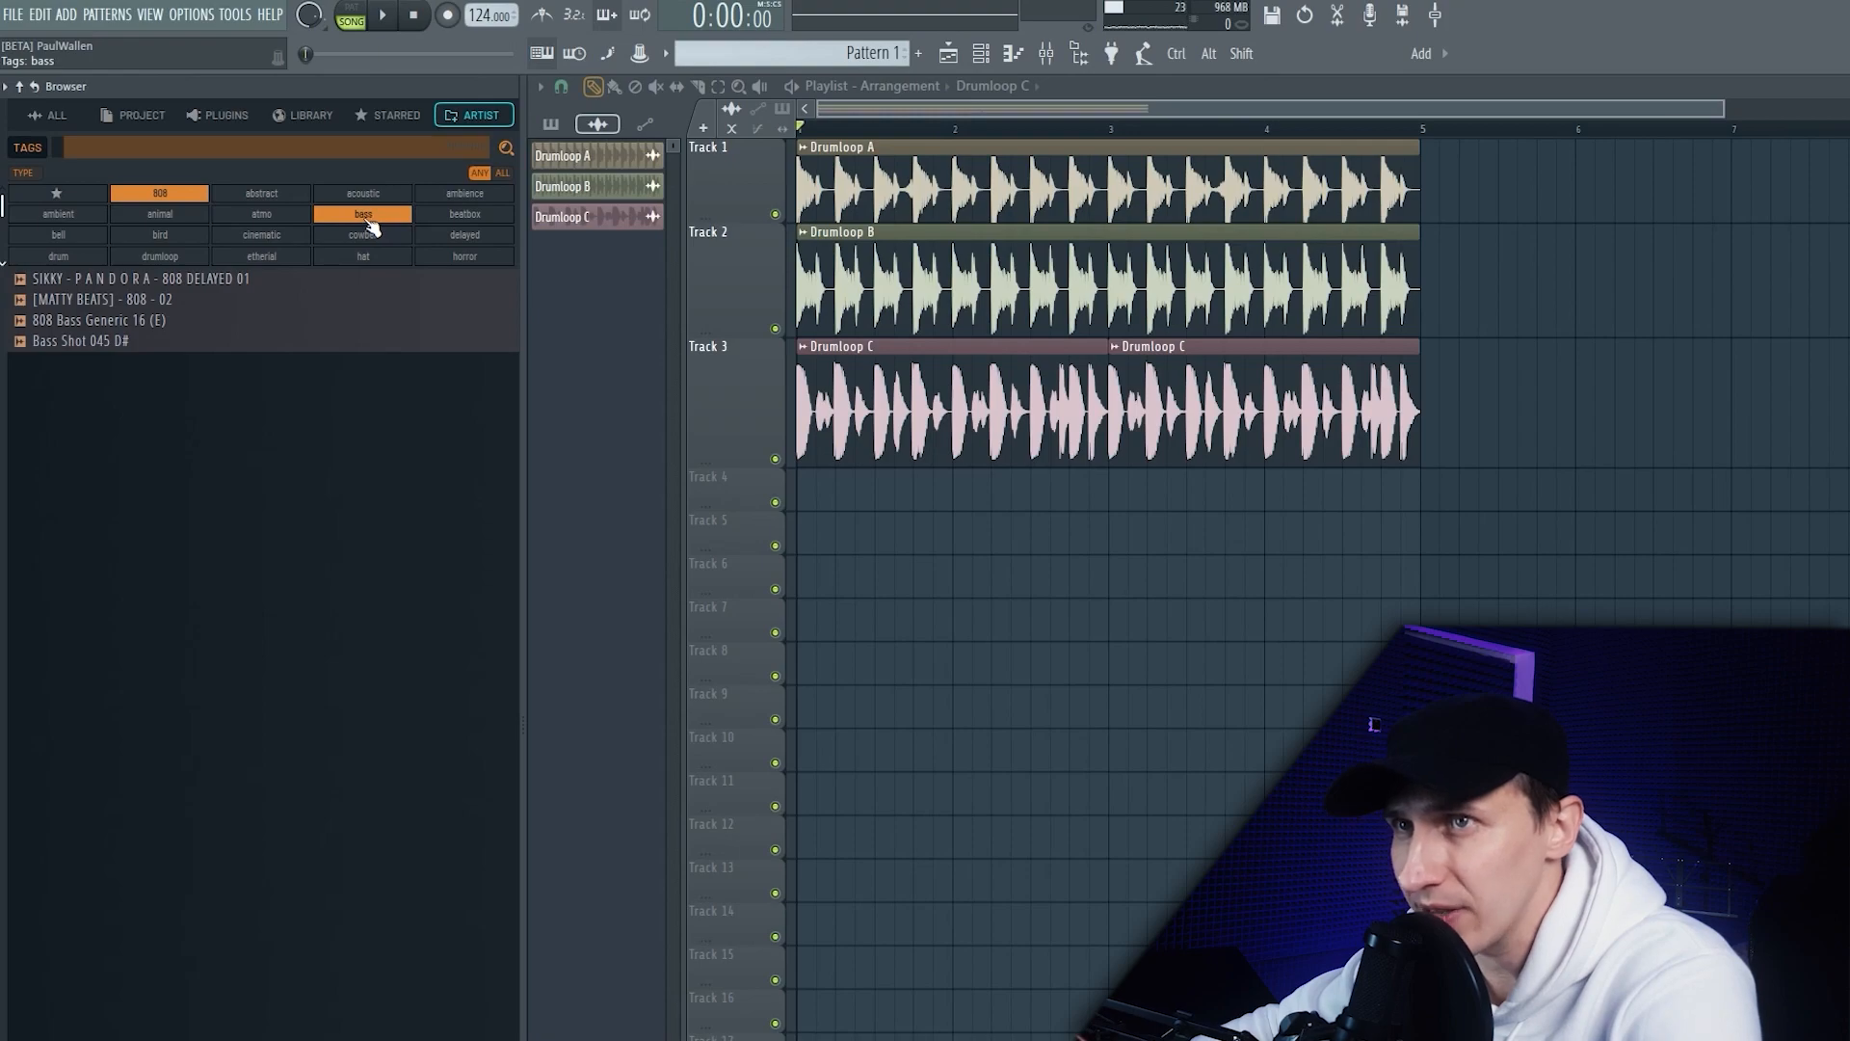
Step: Toggle the bass and 808 tag filters to compare their samples, and leave both tags active
click(366, 218)
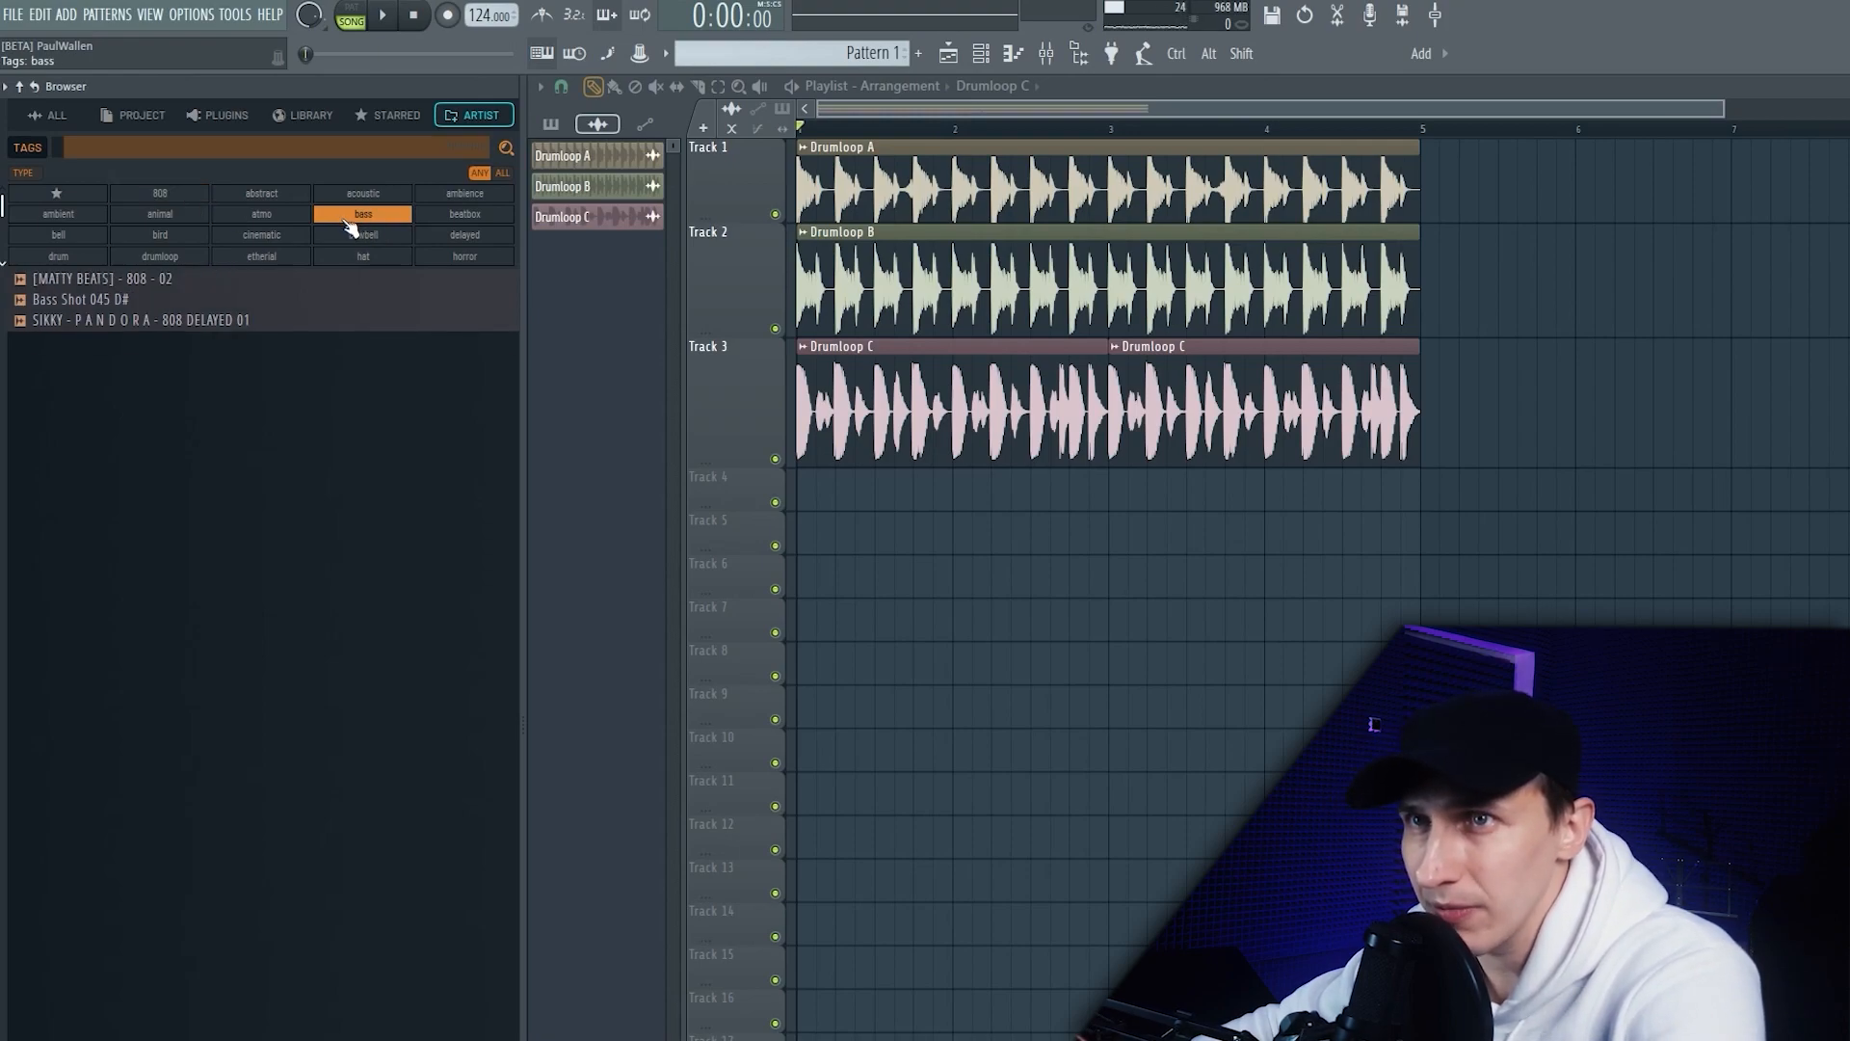
click(179, 195)
click(174, 195)
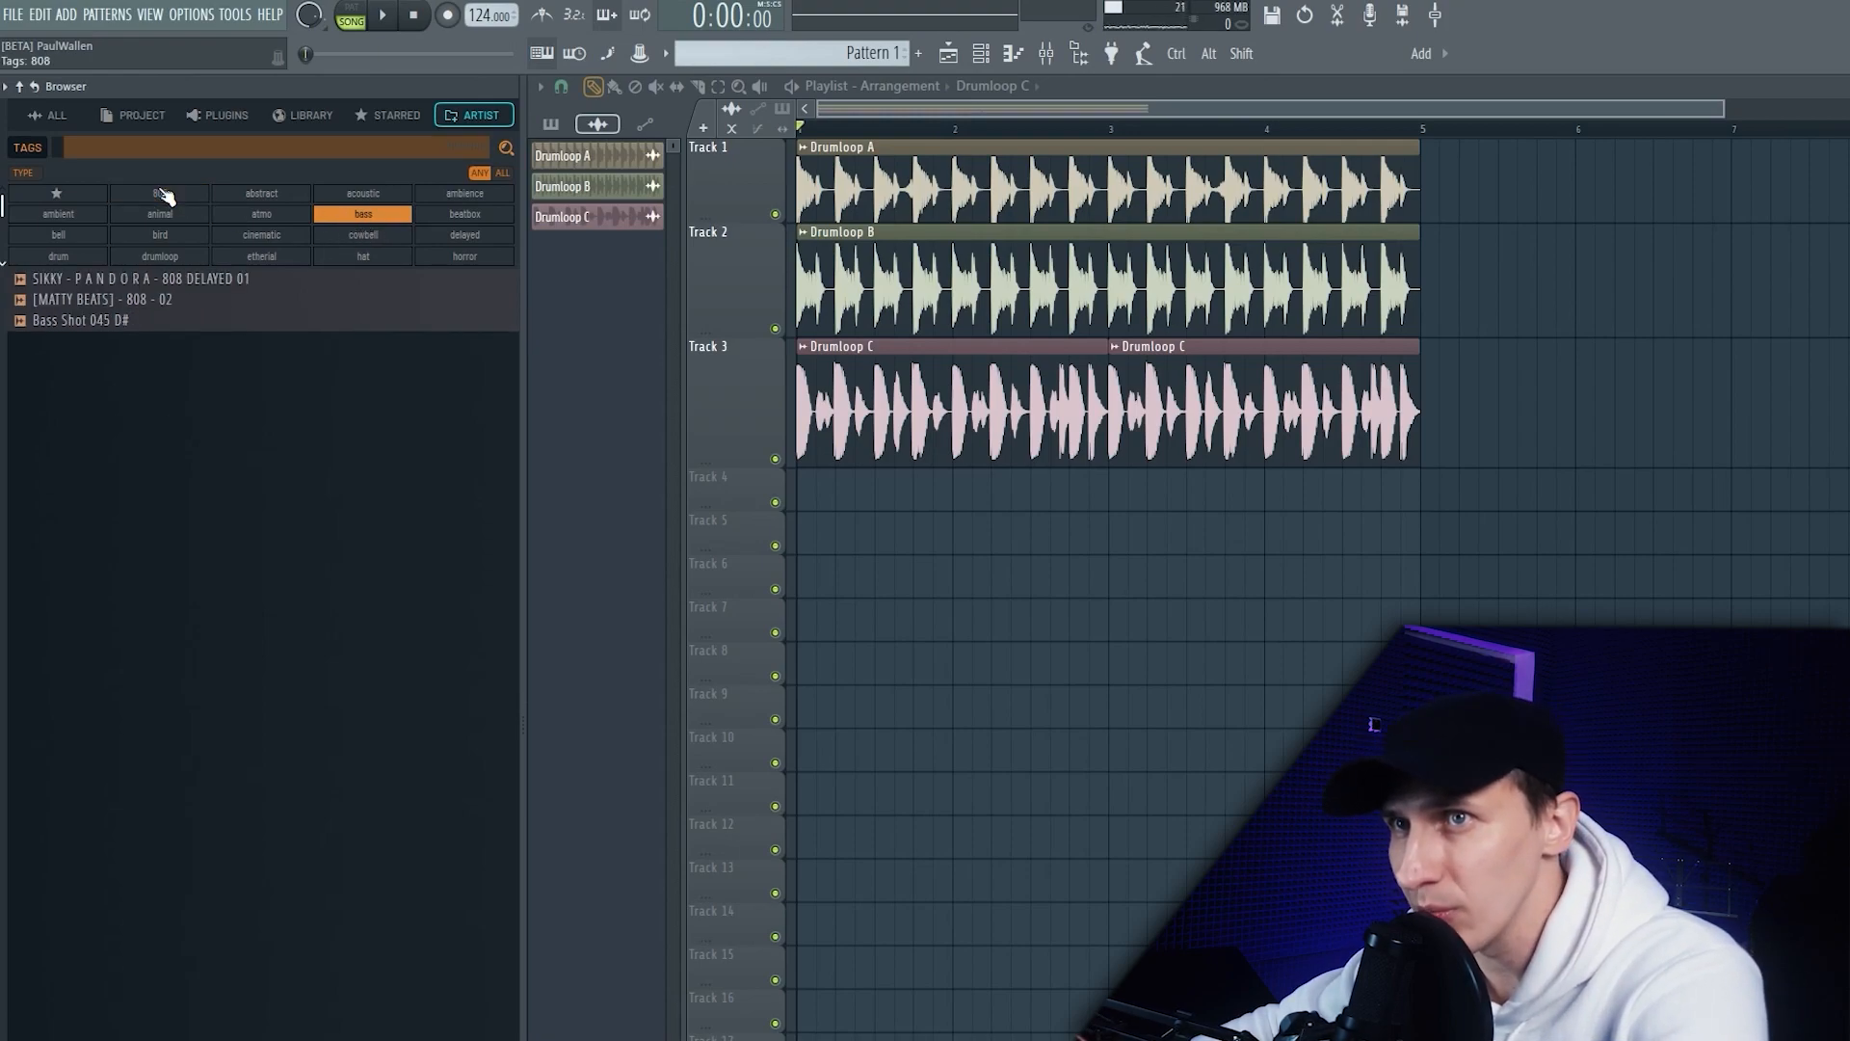
click(183, 197)
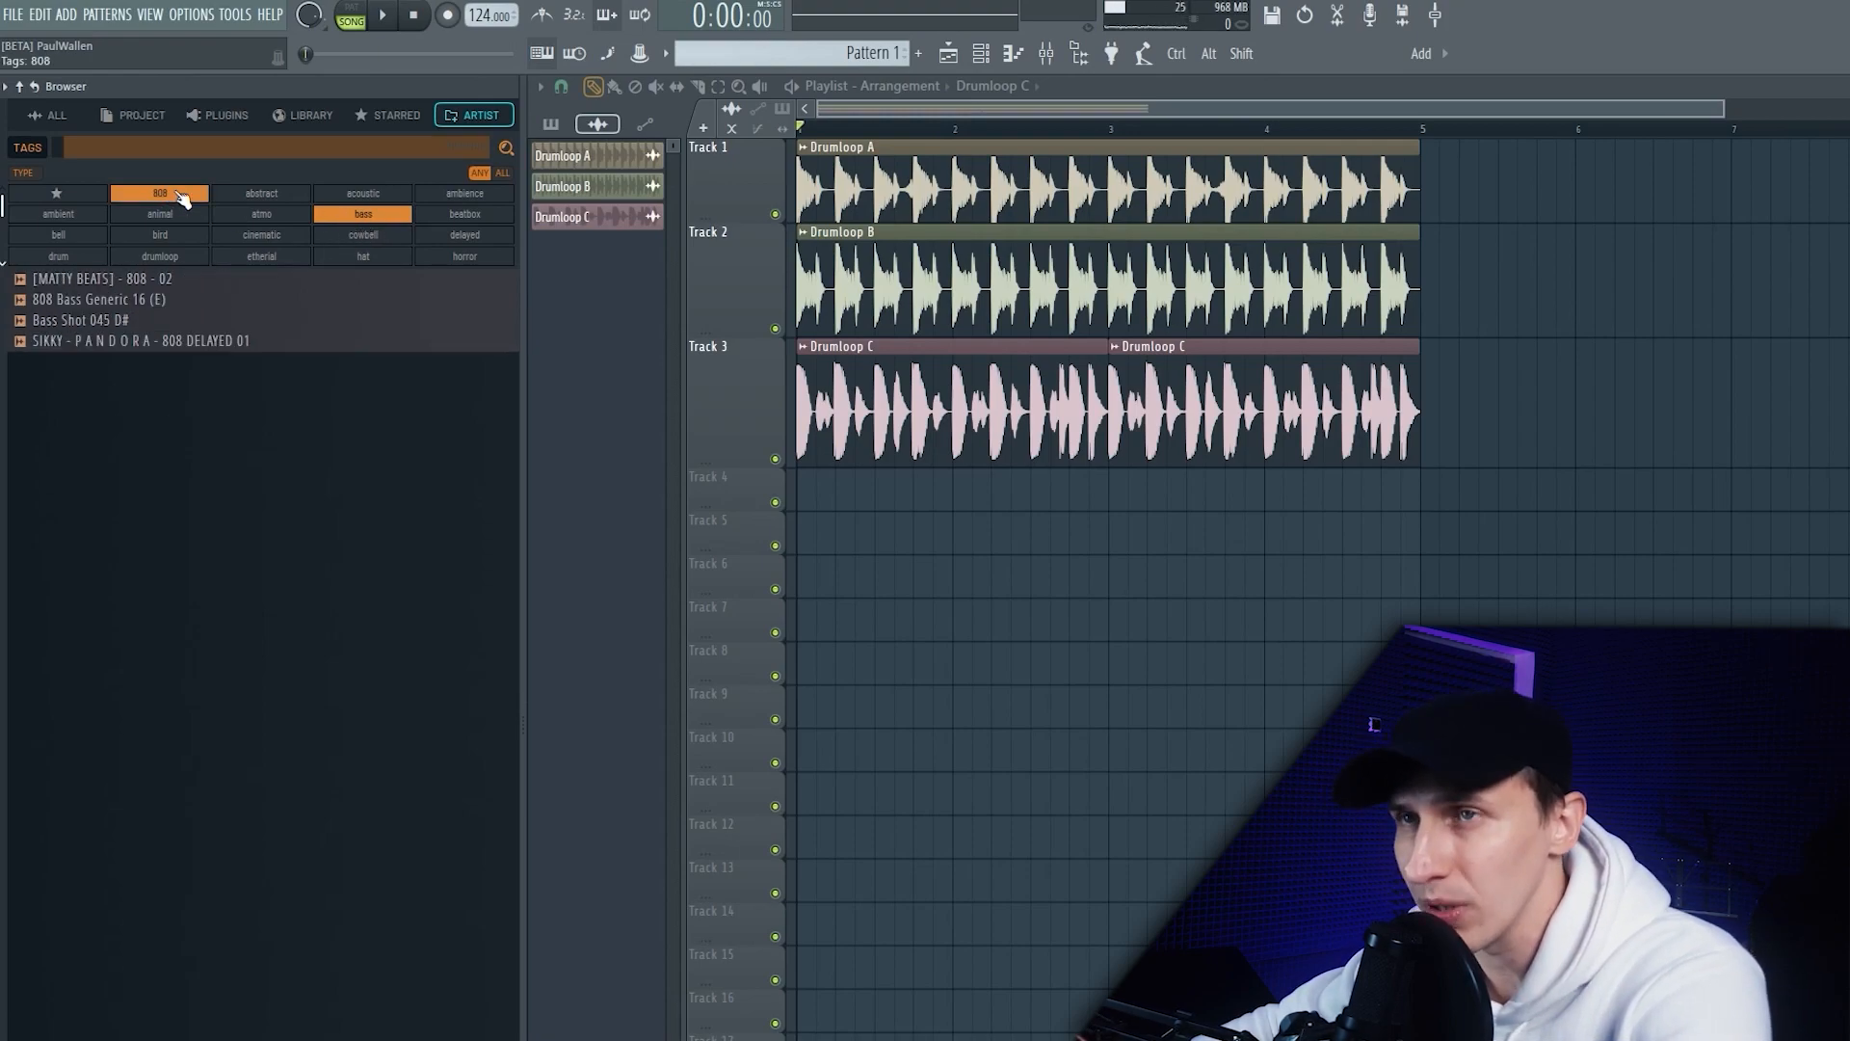
Step: Compare the All and Any tag matching modes for the 808 and bass filter, ending on All
click(502, 173)
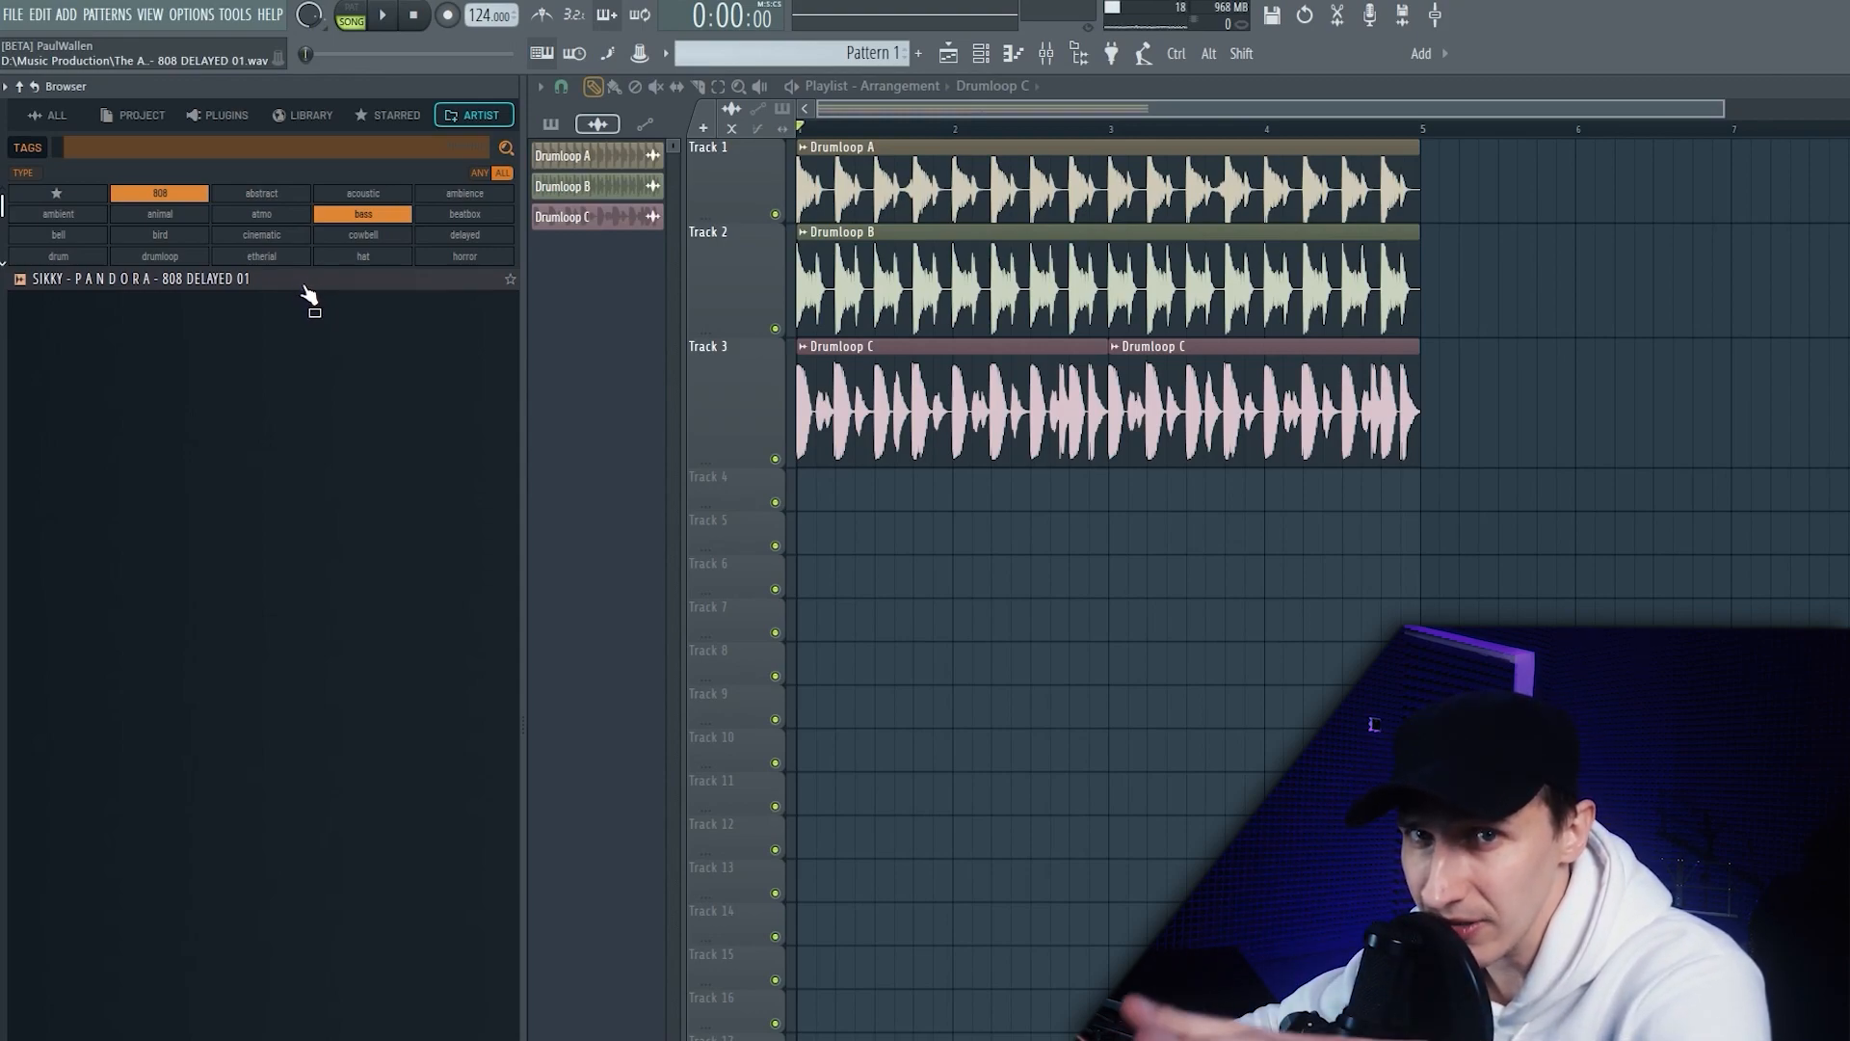
click(481, 175)
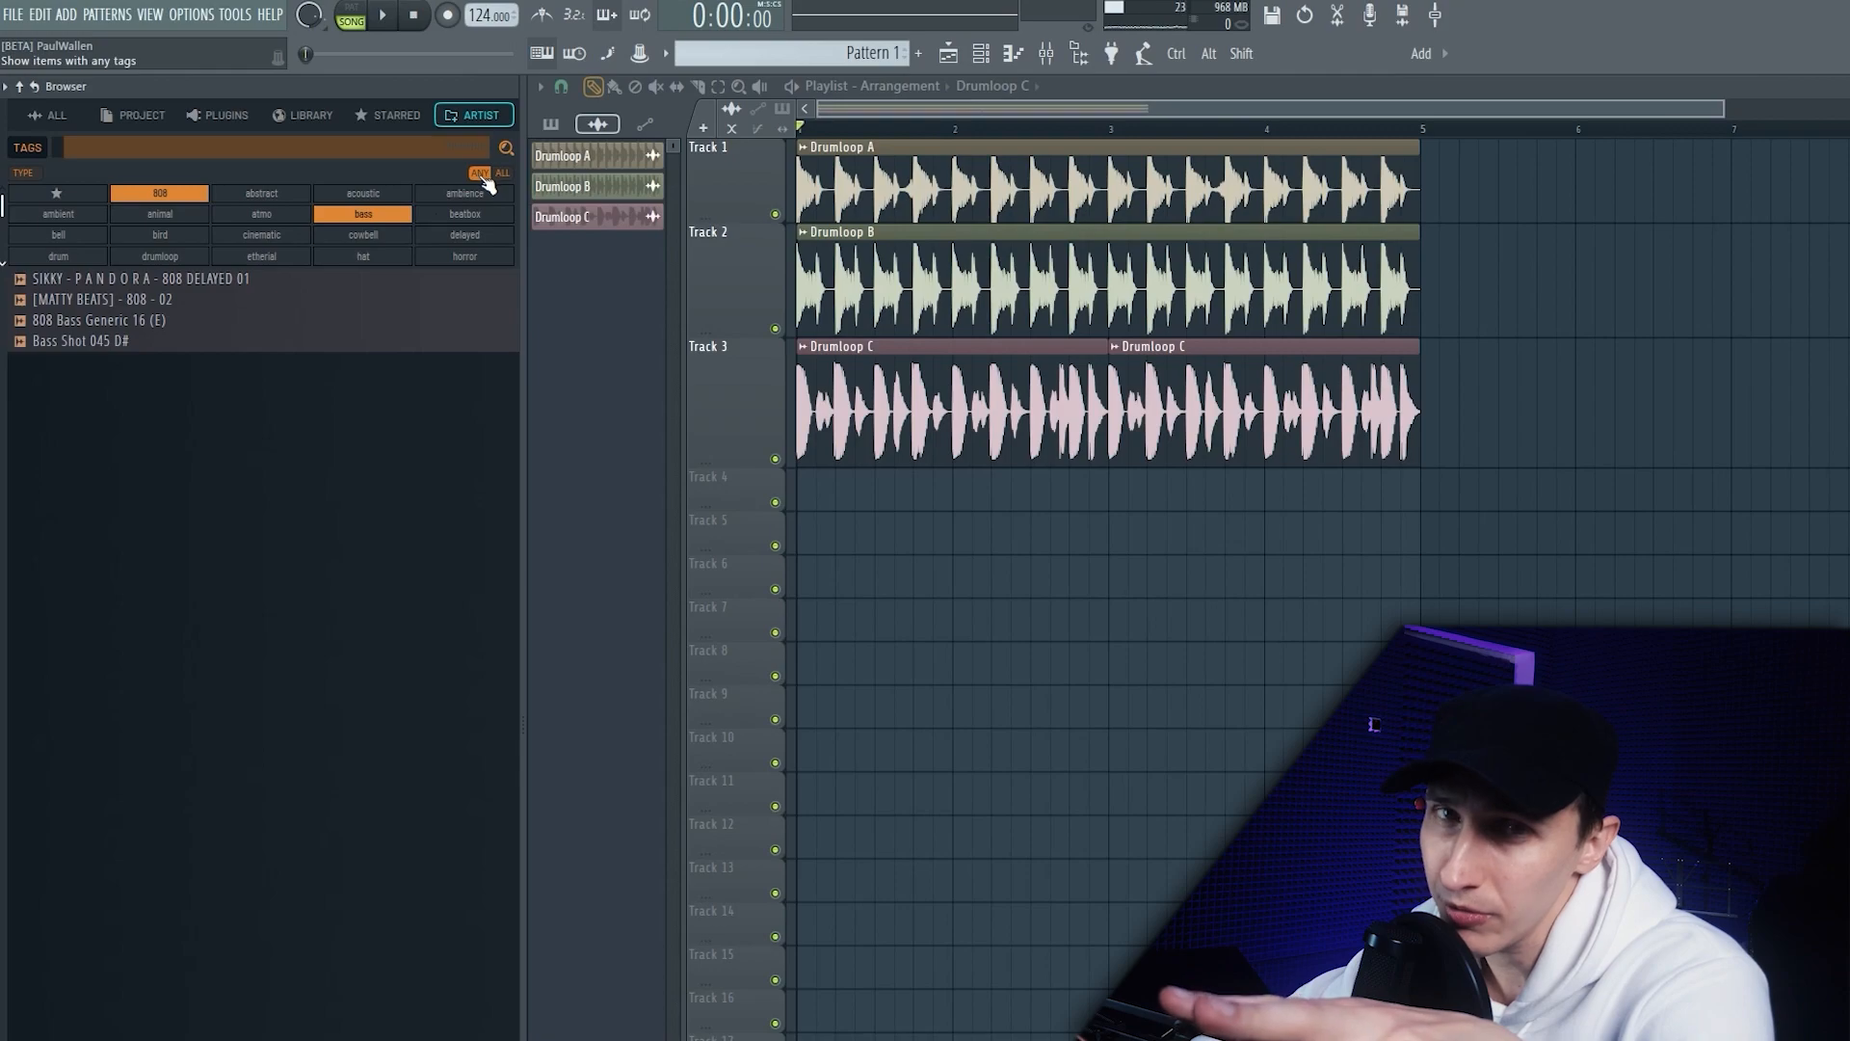
click(502, 174)
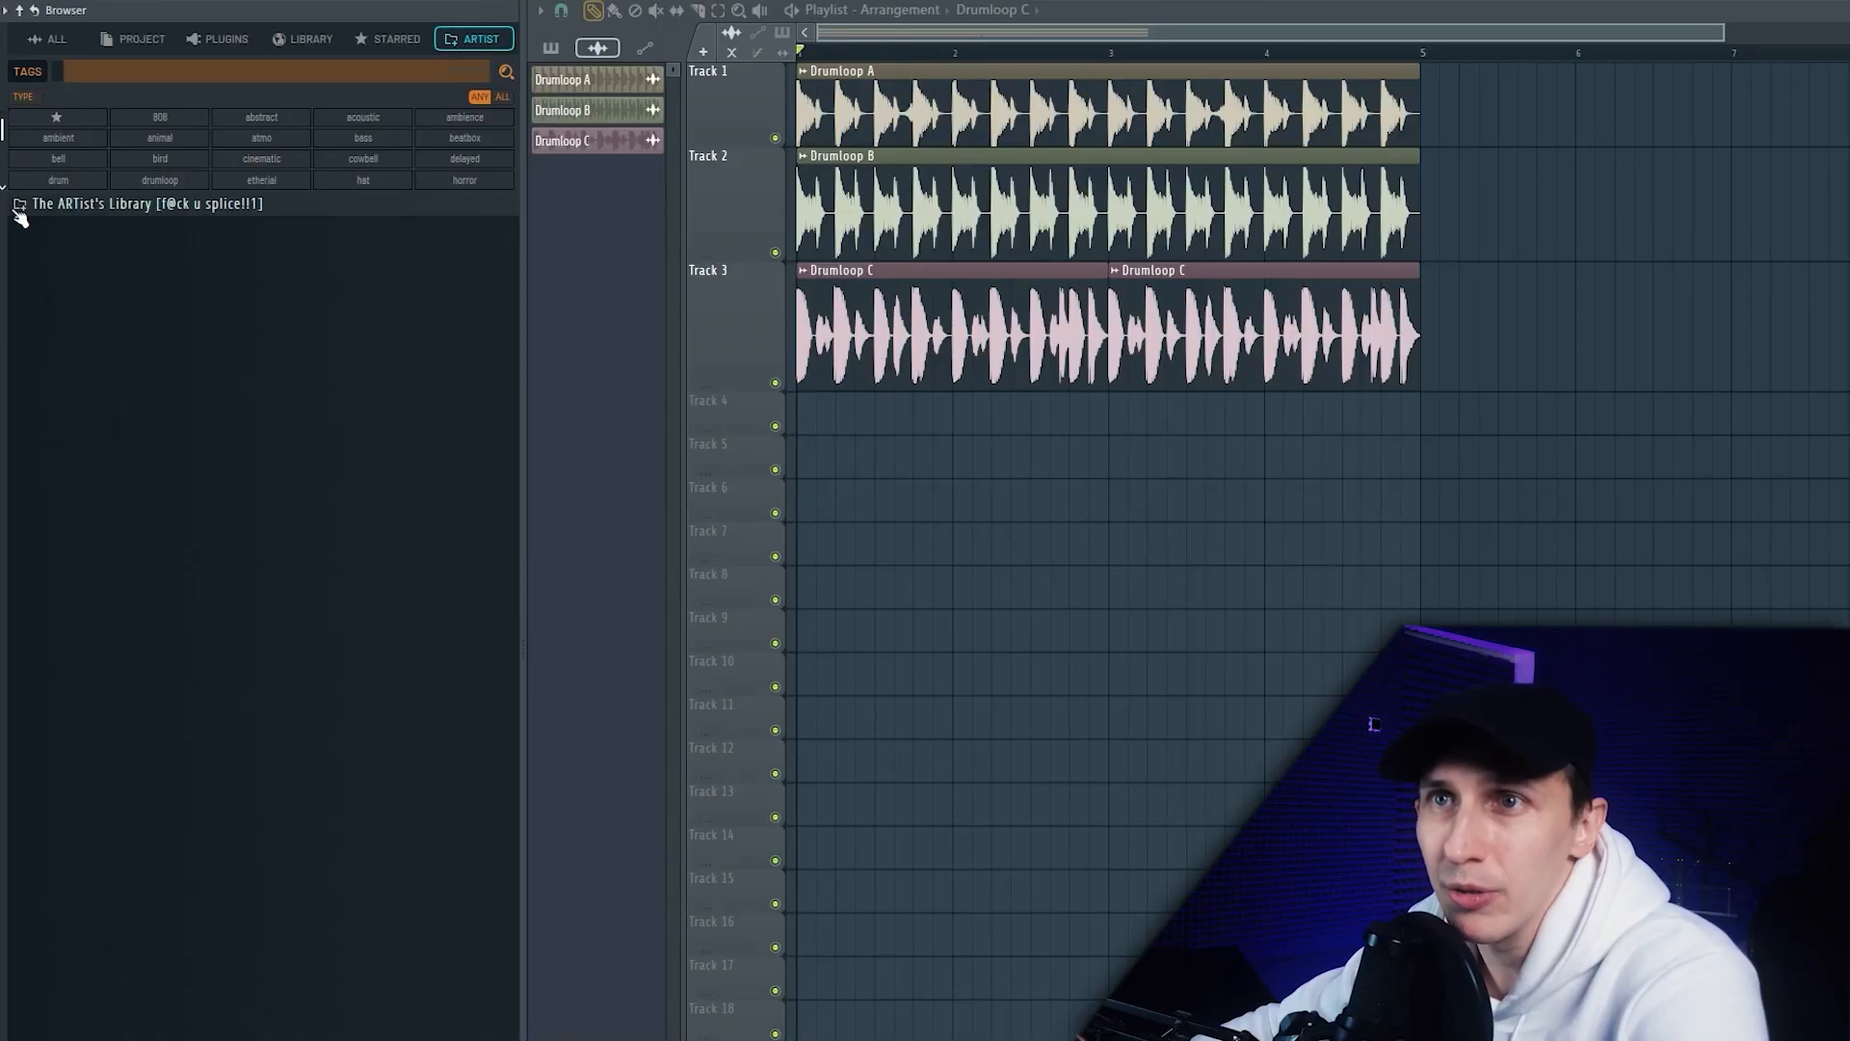
Step: Look at the tags that can be assigned to the Slap Bass 11 (D) sample in the library's Bass > Attack > Slap House folder
click(20, 210)
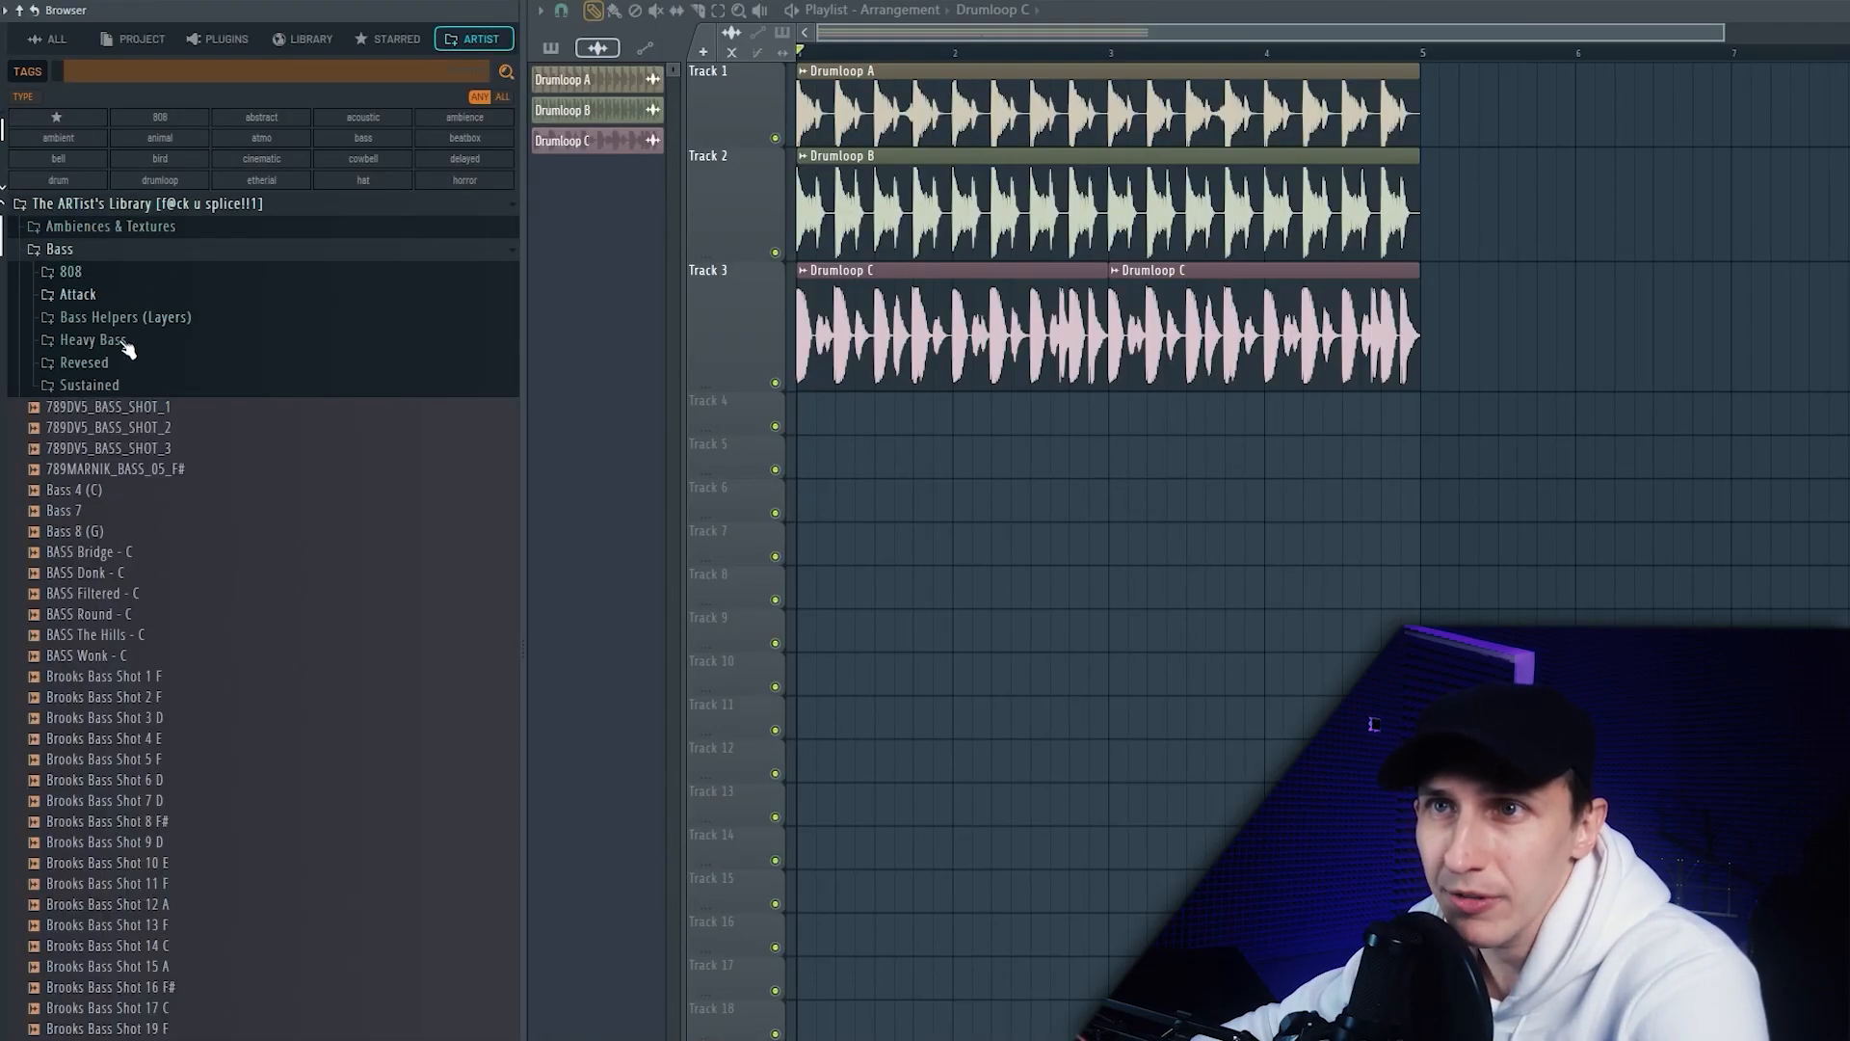
click(106, 297)
scroll(308, 742, down, 5)
scroll(308, 742, up, 5)
scroll(277, 795, down, 2)
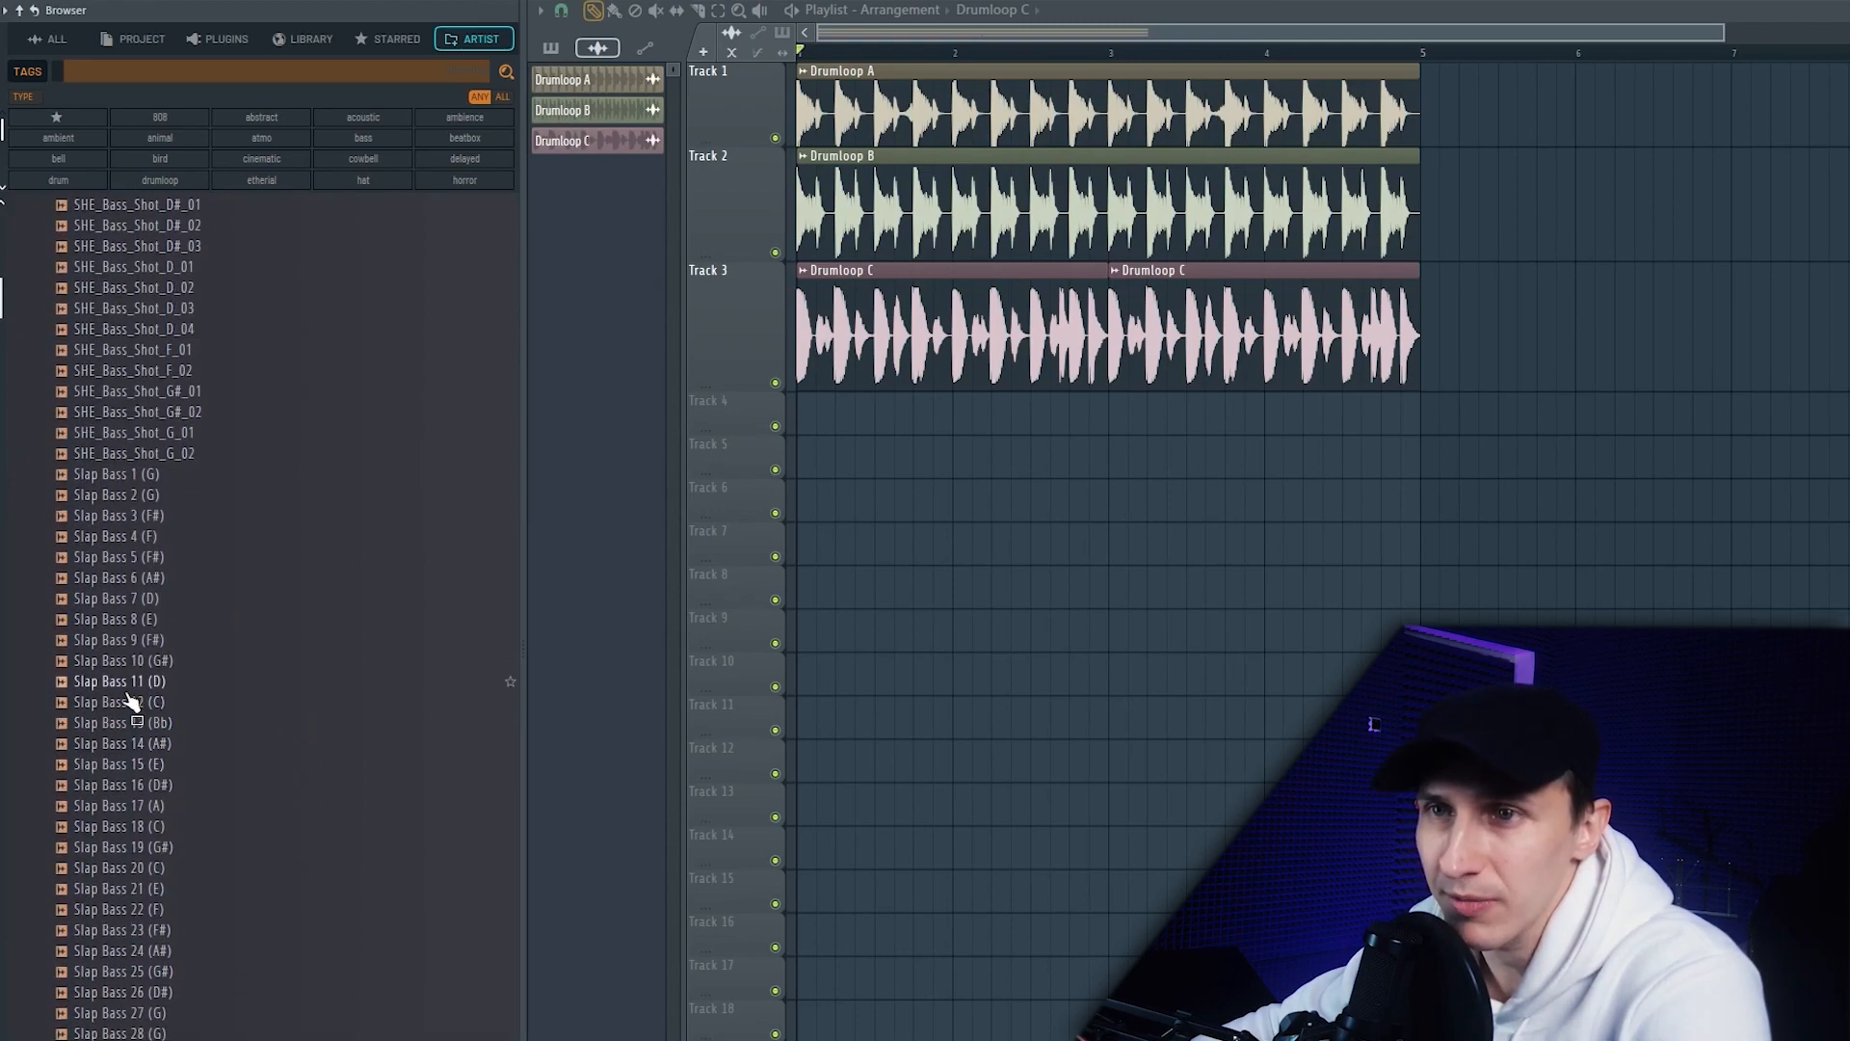
right_click(142, 682)
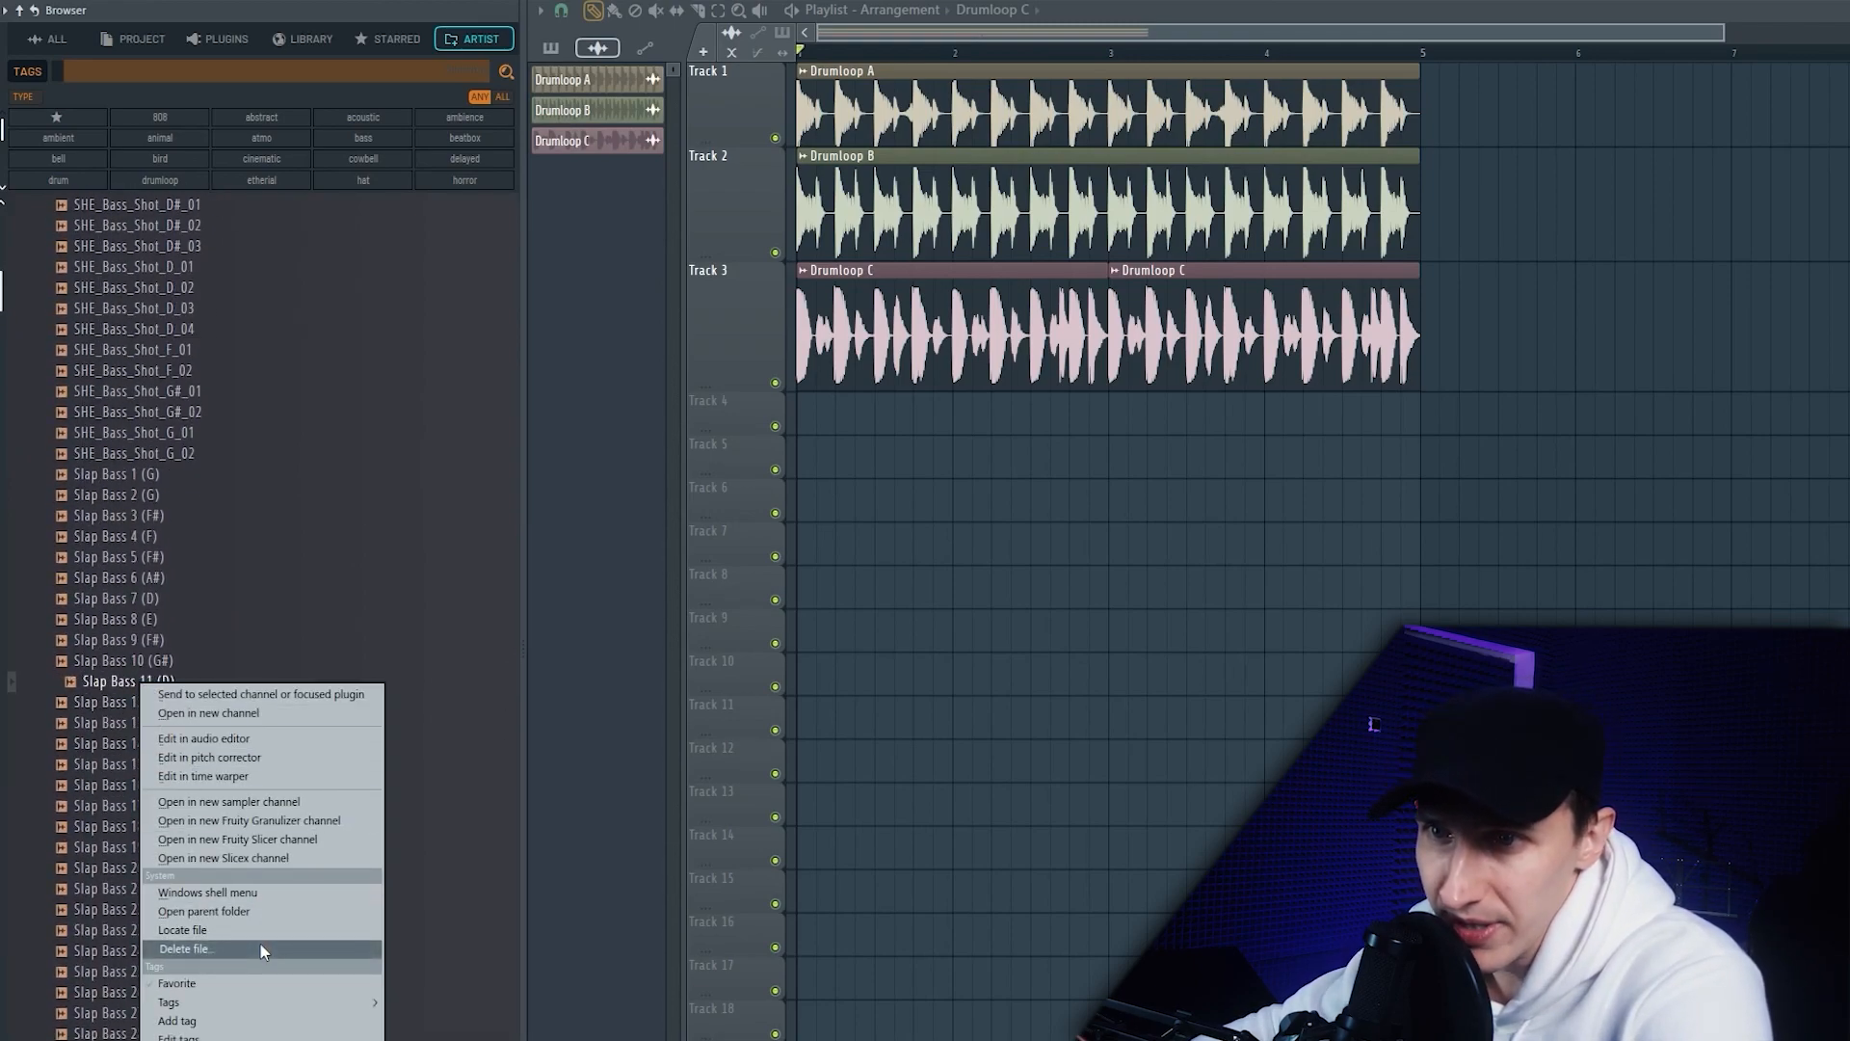
mouse_move(291, 1007)
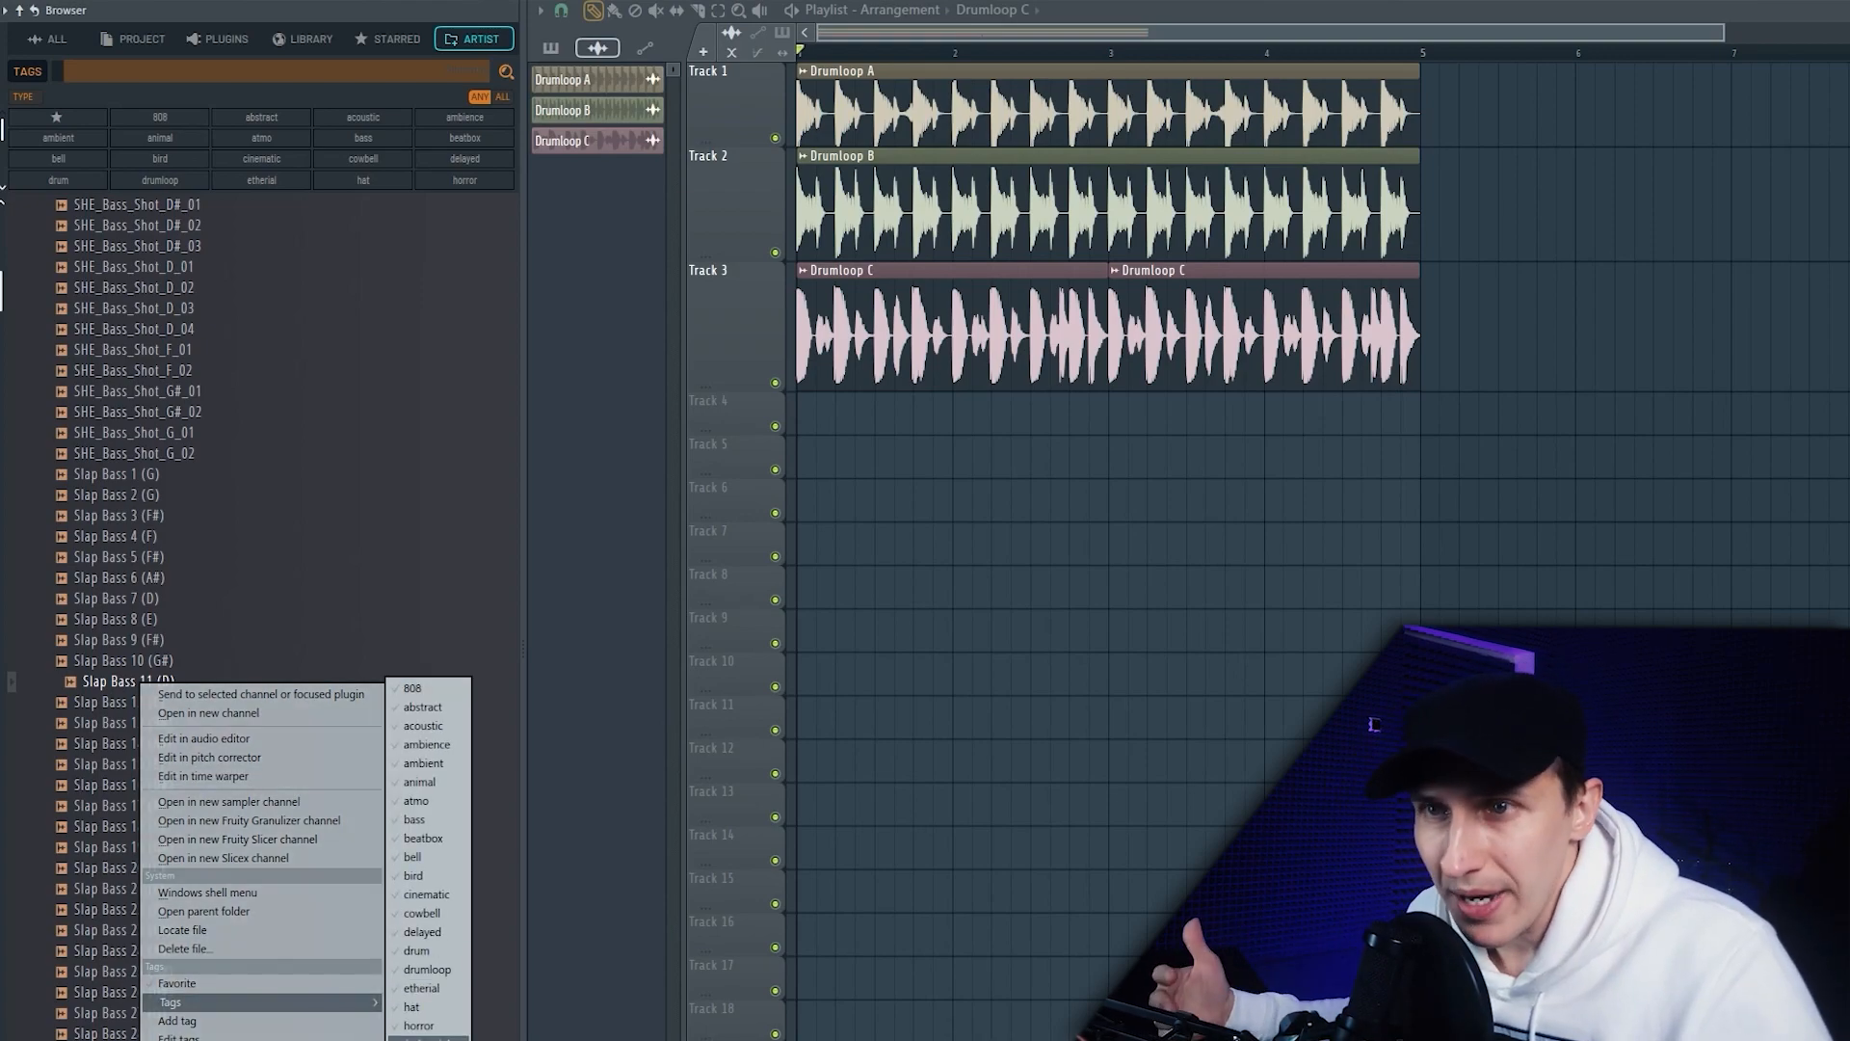
Step: Select the Slap Bass 10 (G#) sample and look at its file options
click(119, 678)
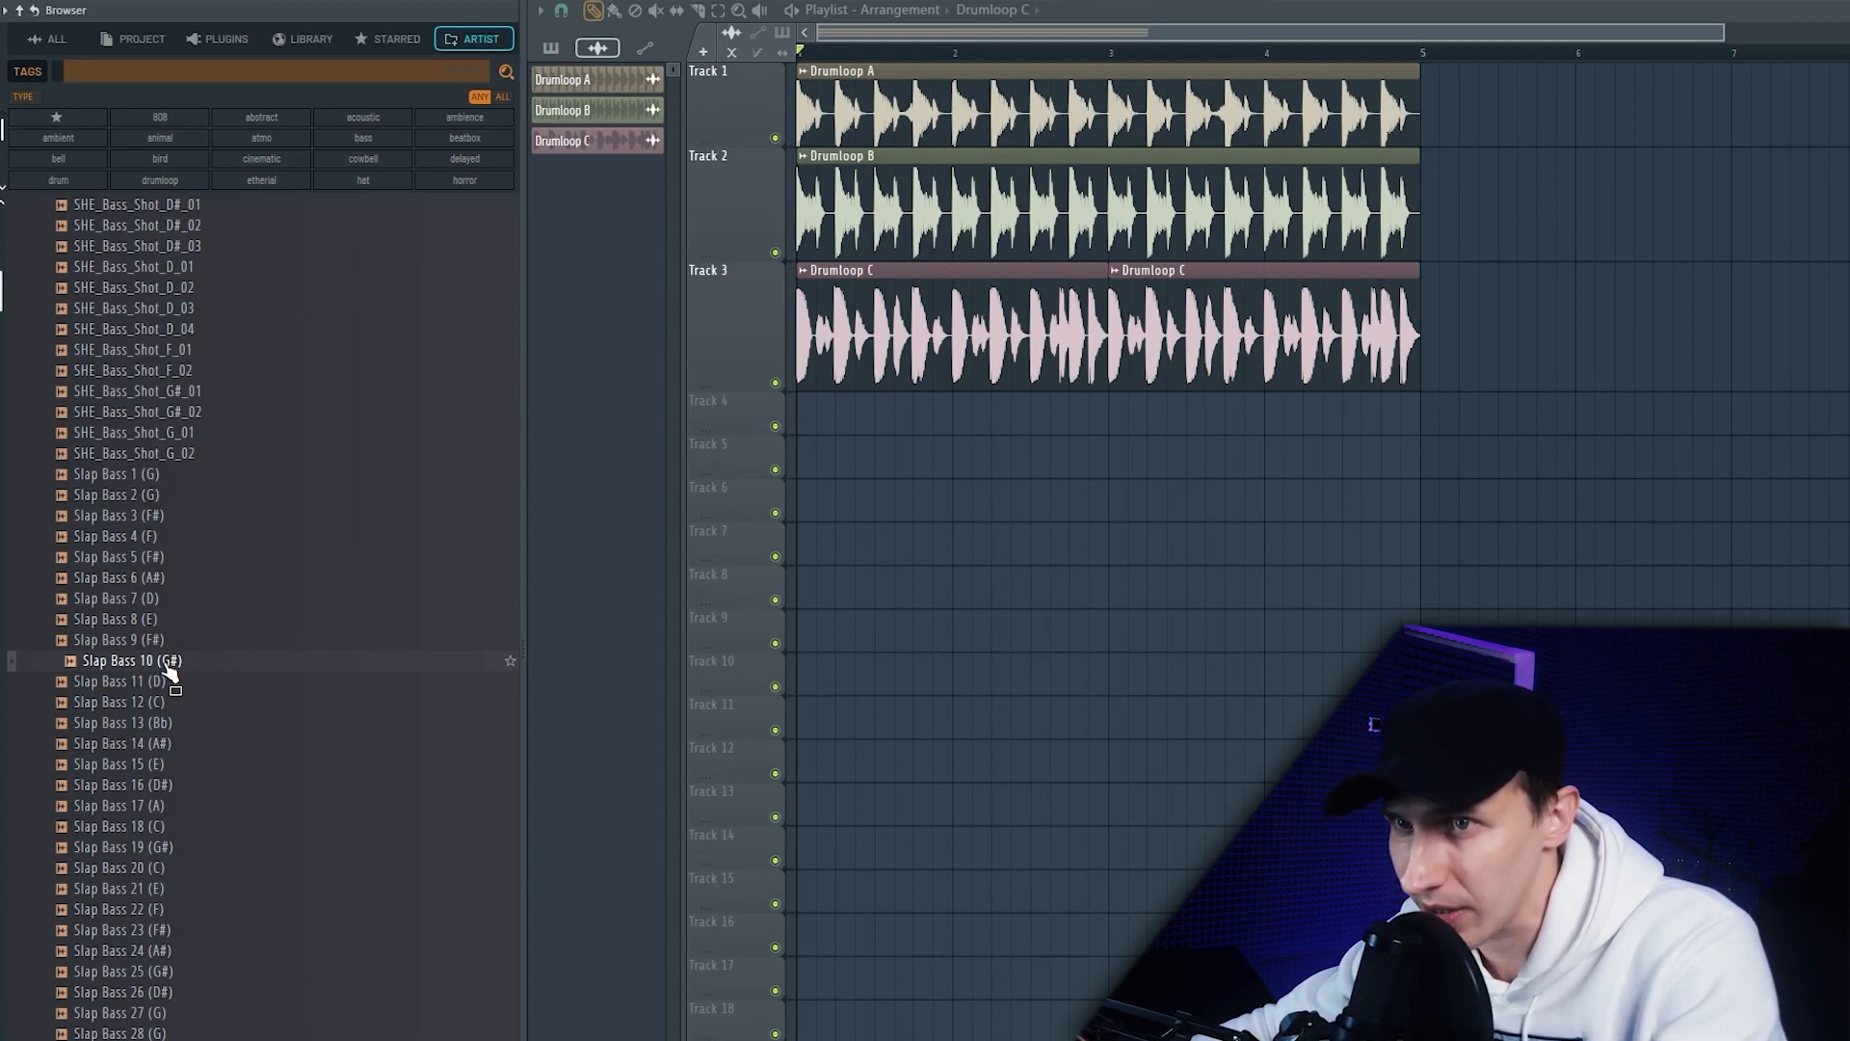
right_click(158, 910)
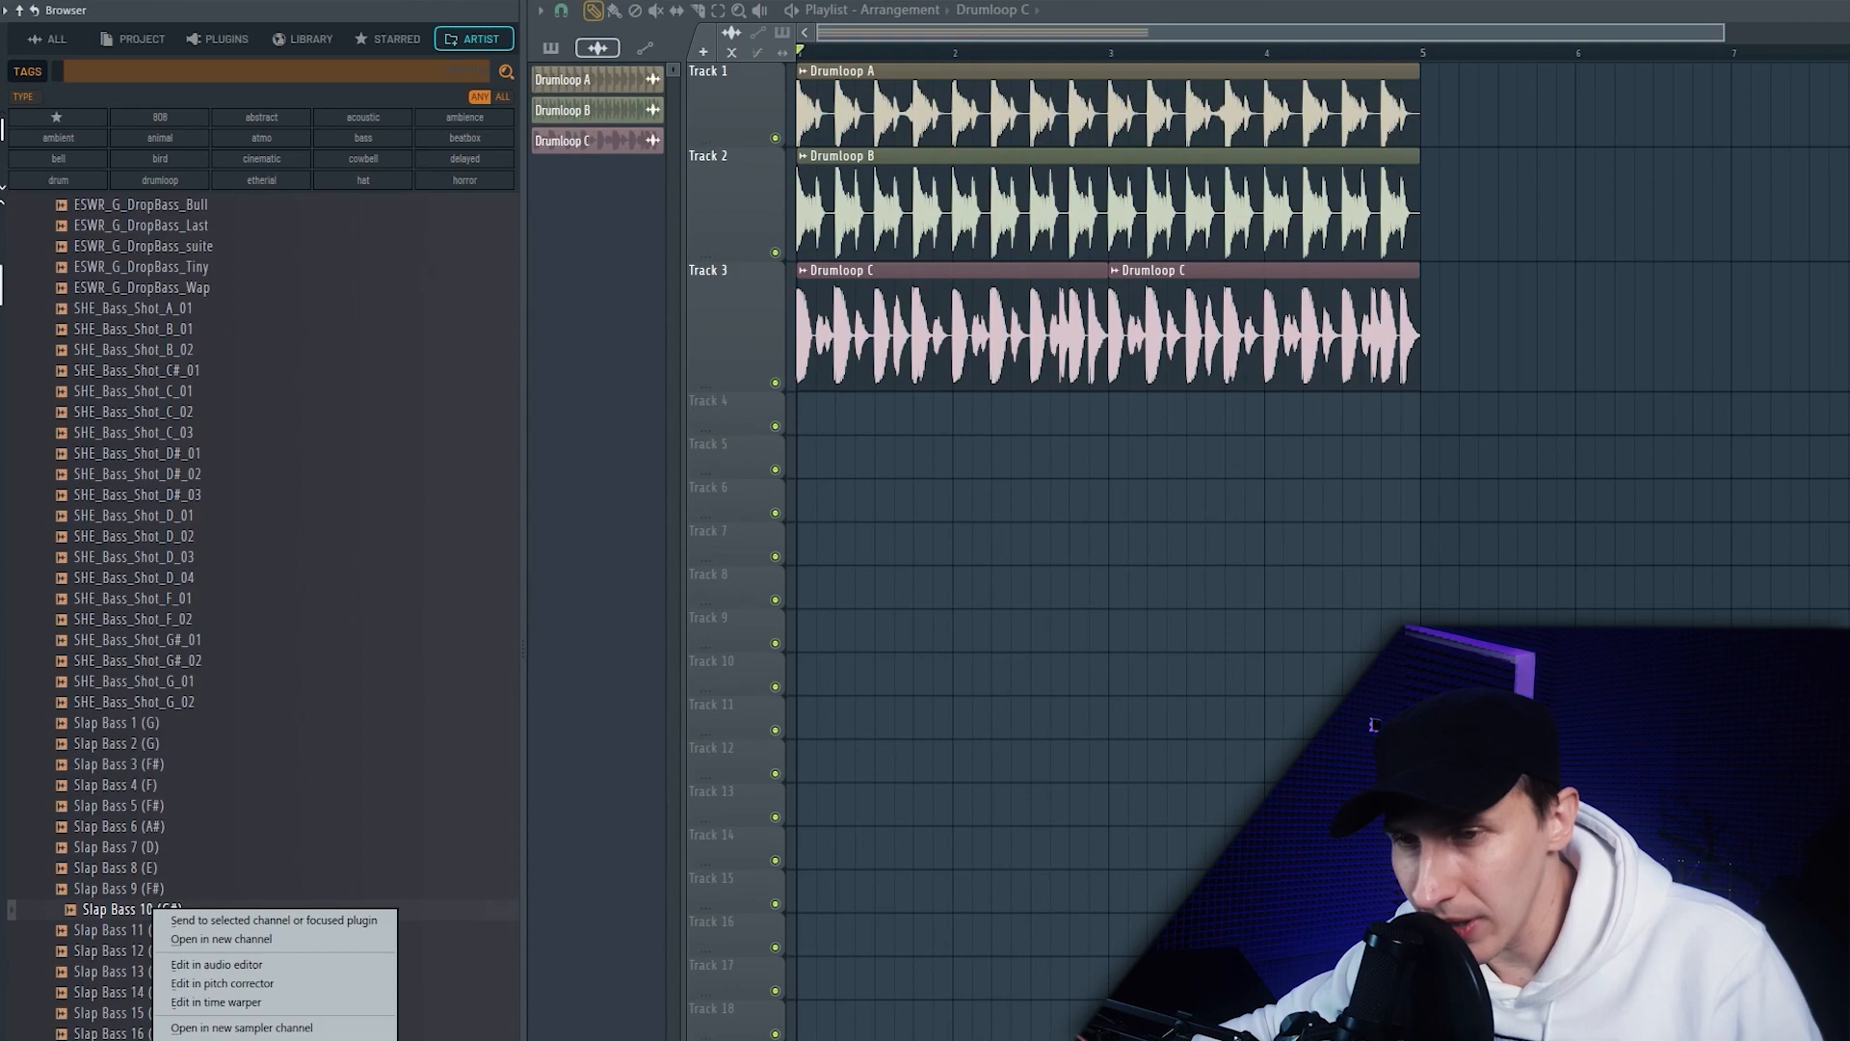
click(232, 1028)
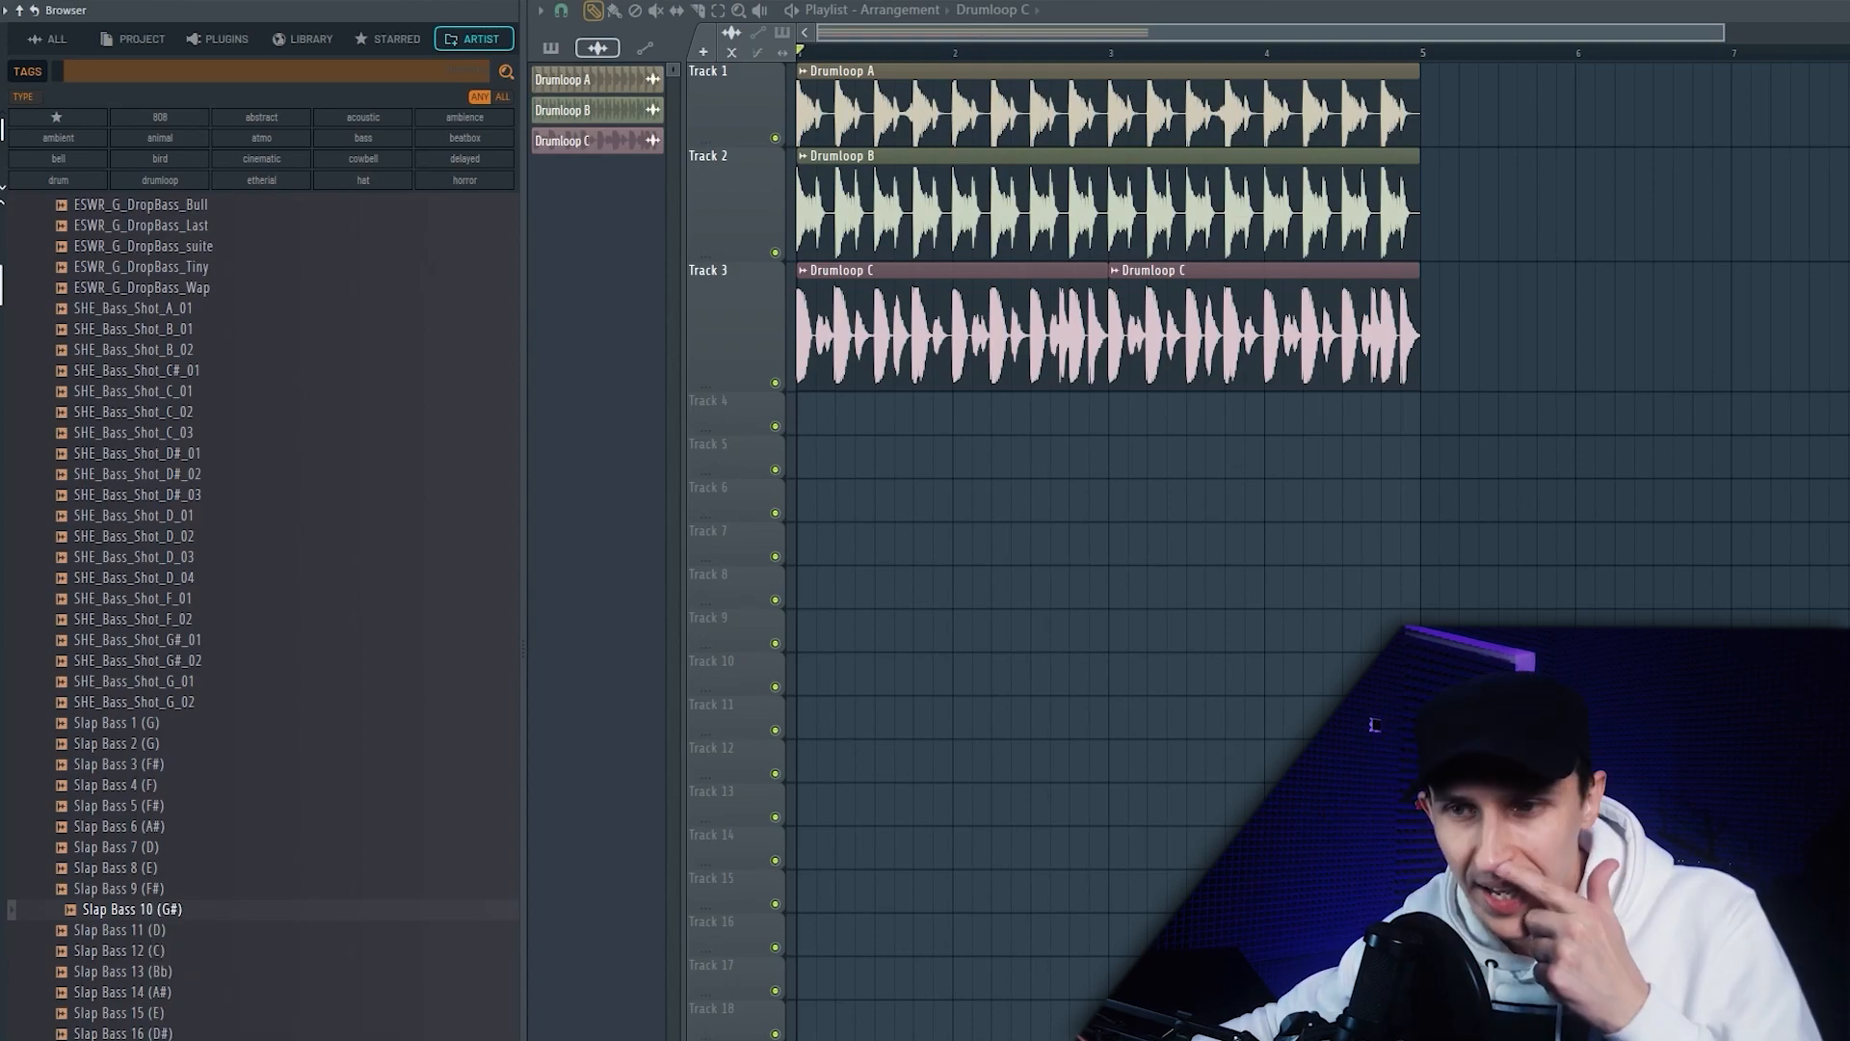
right_click(176, 916)
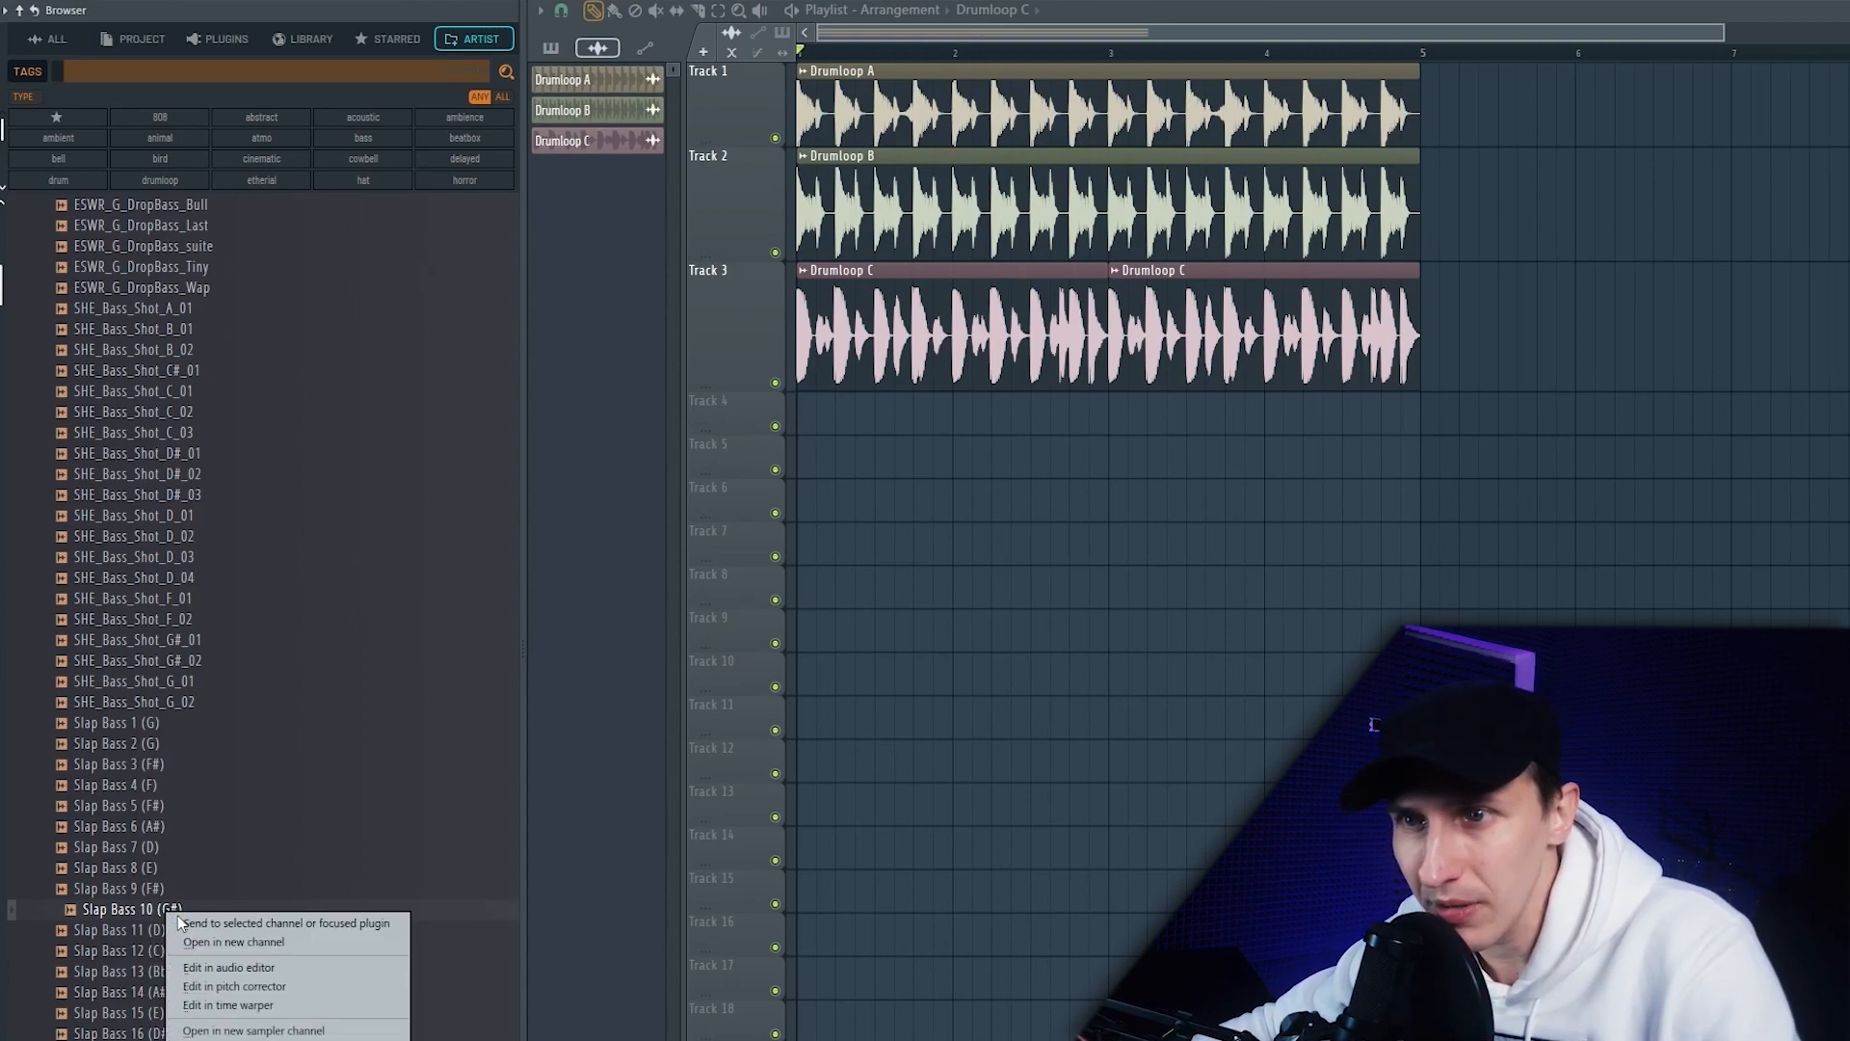
Step: Switch the atmo tag filter on and off, and look at its delete option without deleting the tag
click(269, 137)
click(278, 143)
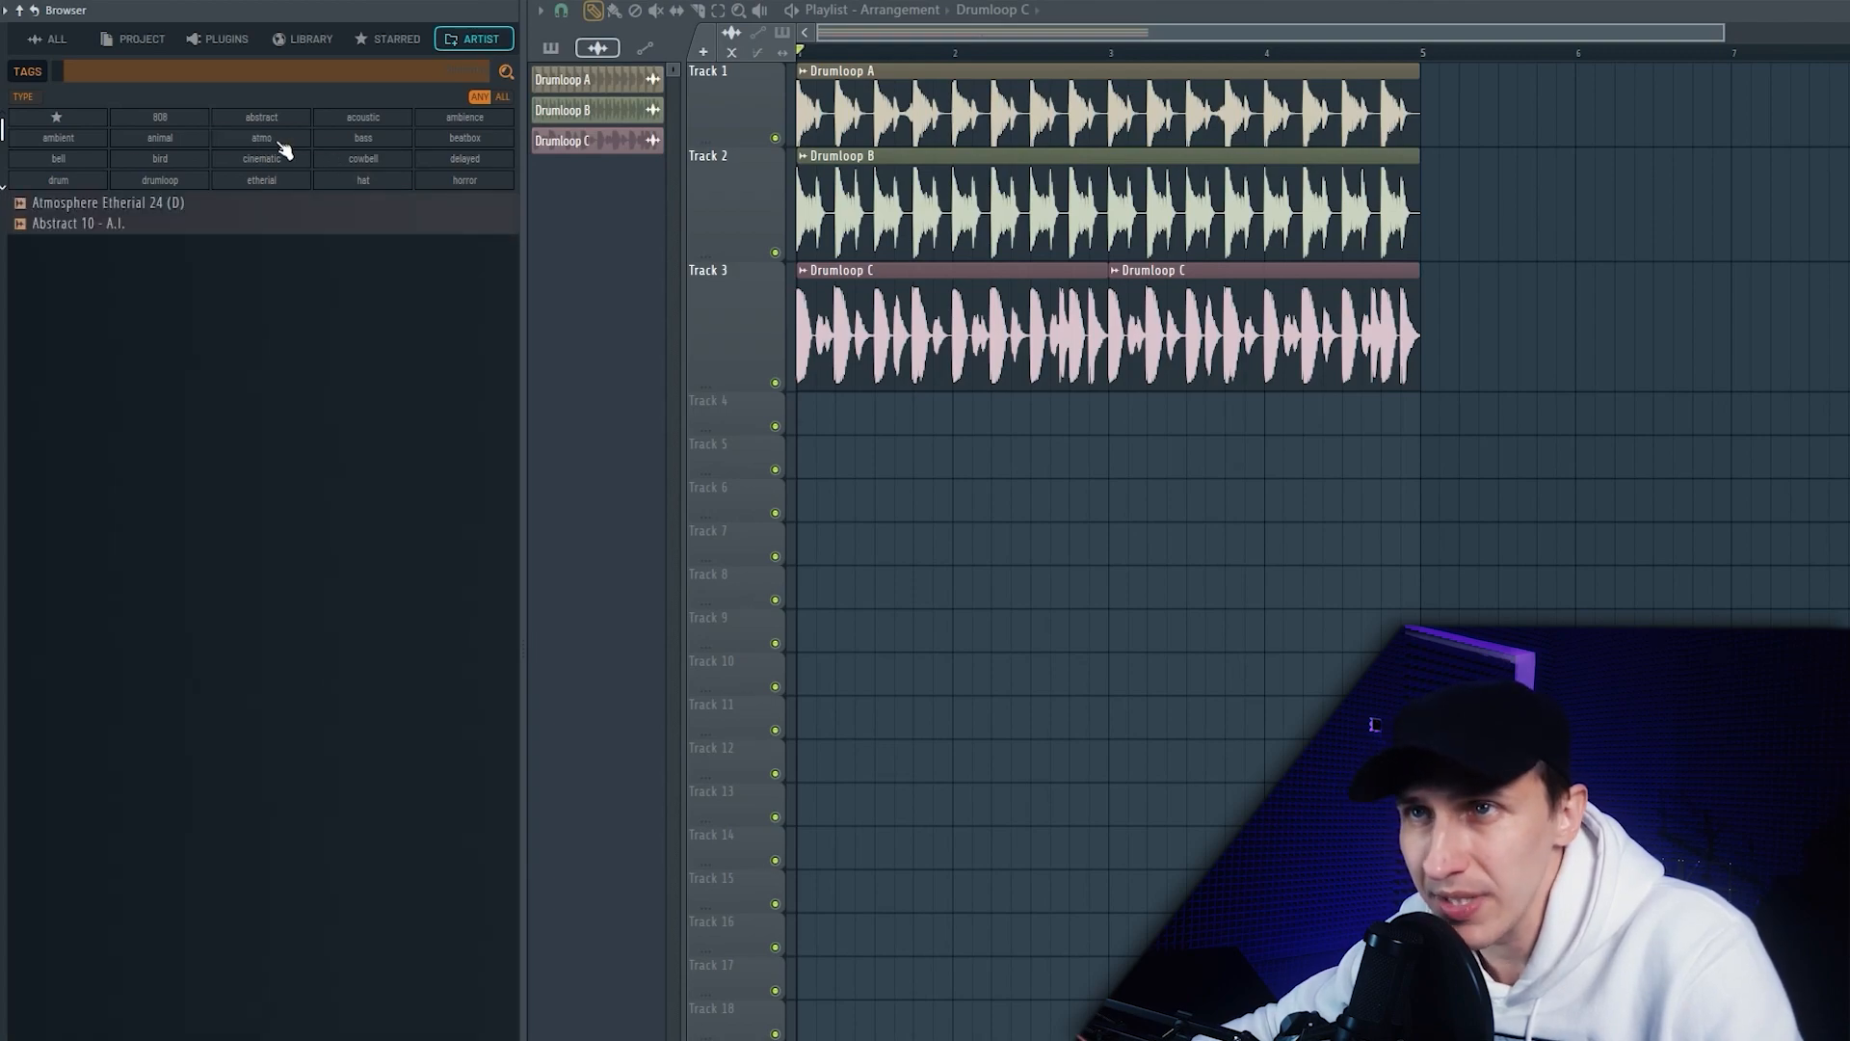
right_click(279, 143)
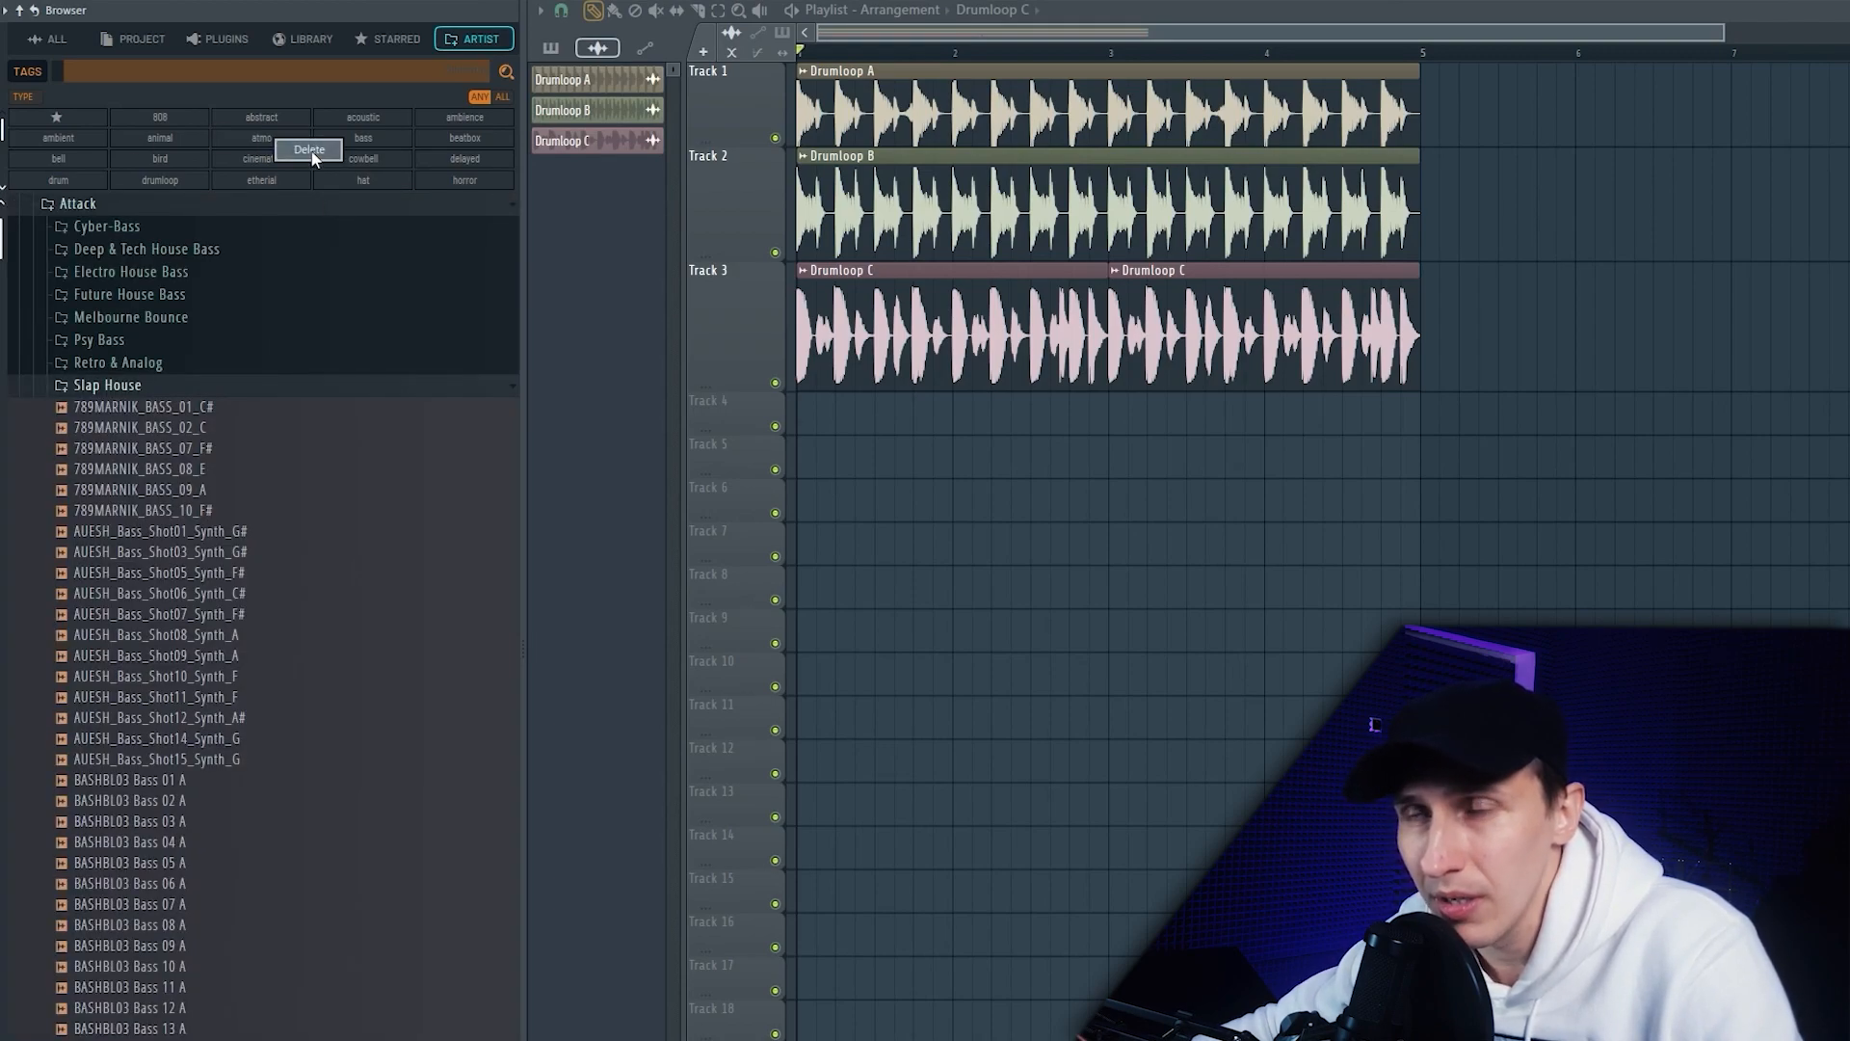
click(246, 133)
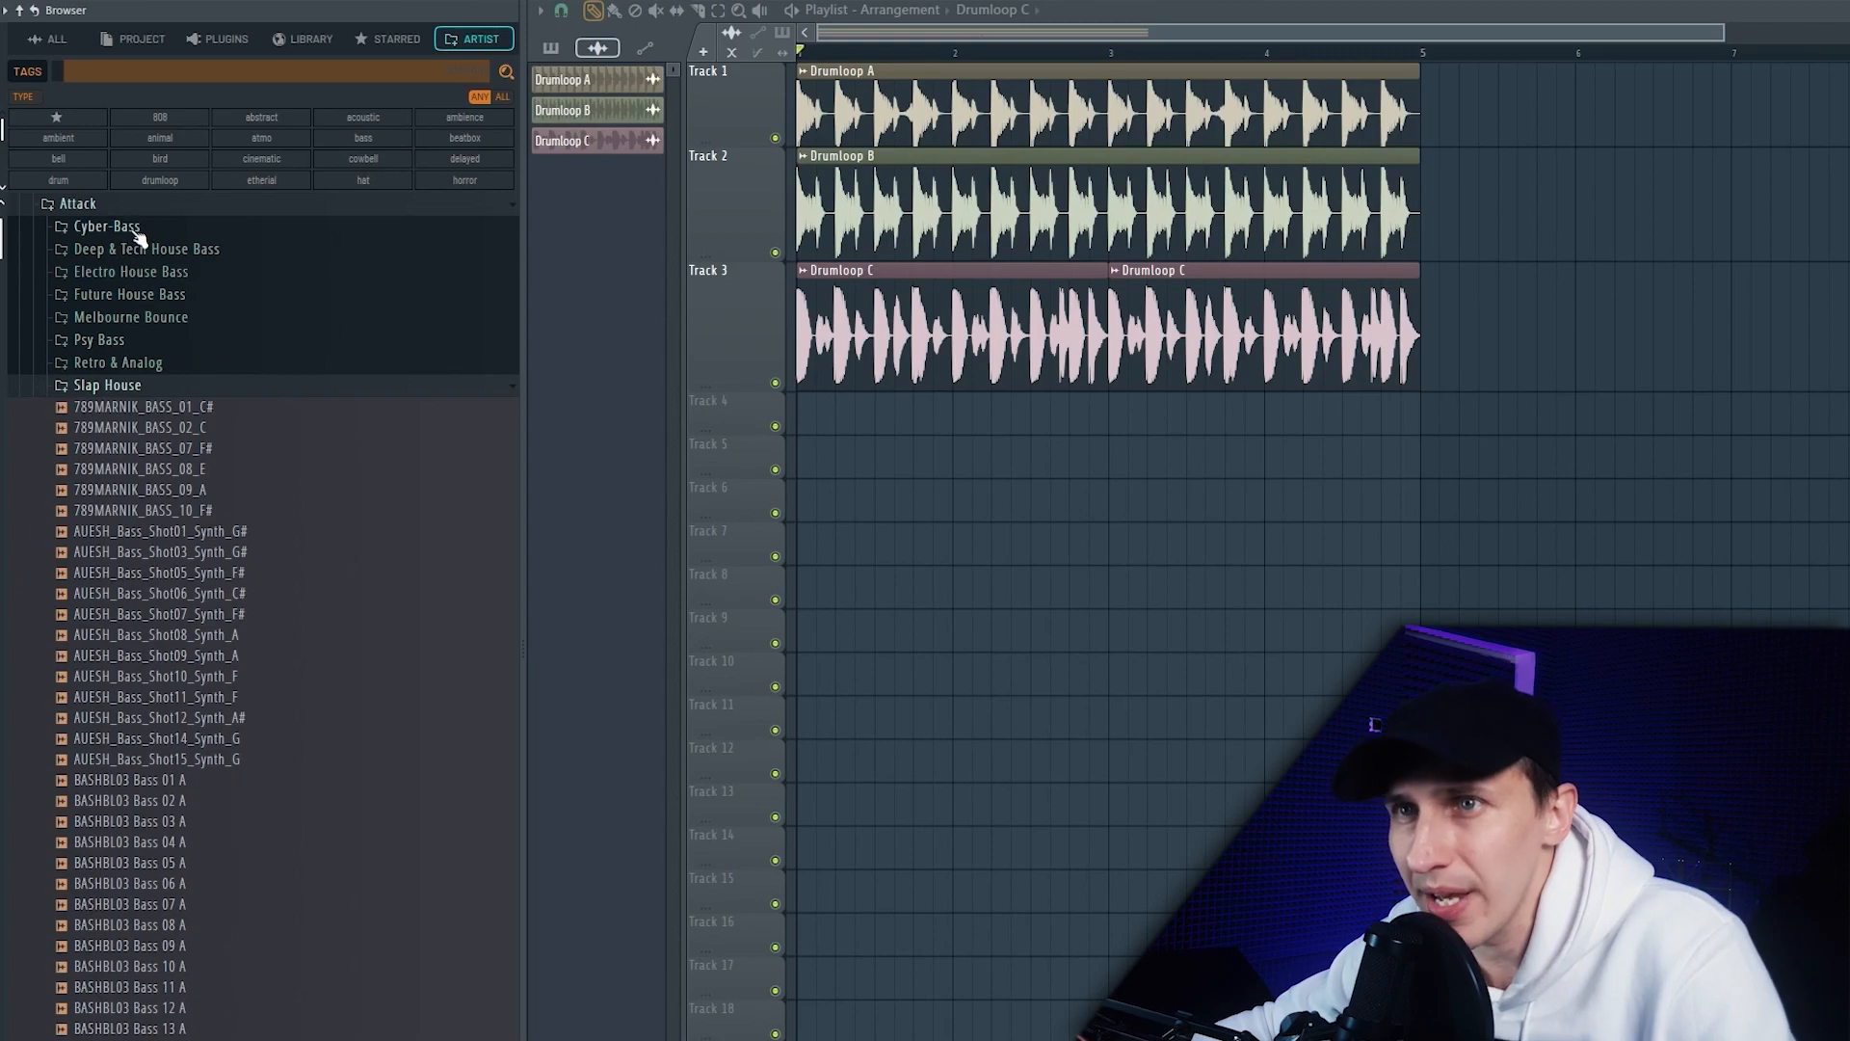
Step: Star Brooks Bass Shot 3 D, 4 E, 7 D and 11 F in the Bass folder, and view the Starred tab
click(124, 205)
scroll(386, 800, down, 10)
scroll(314, 727, up, 10)
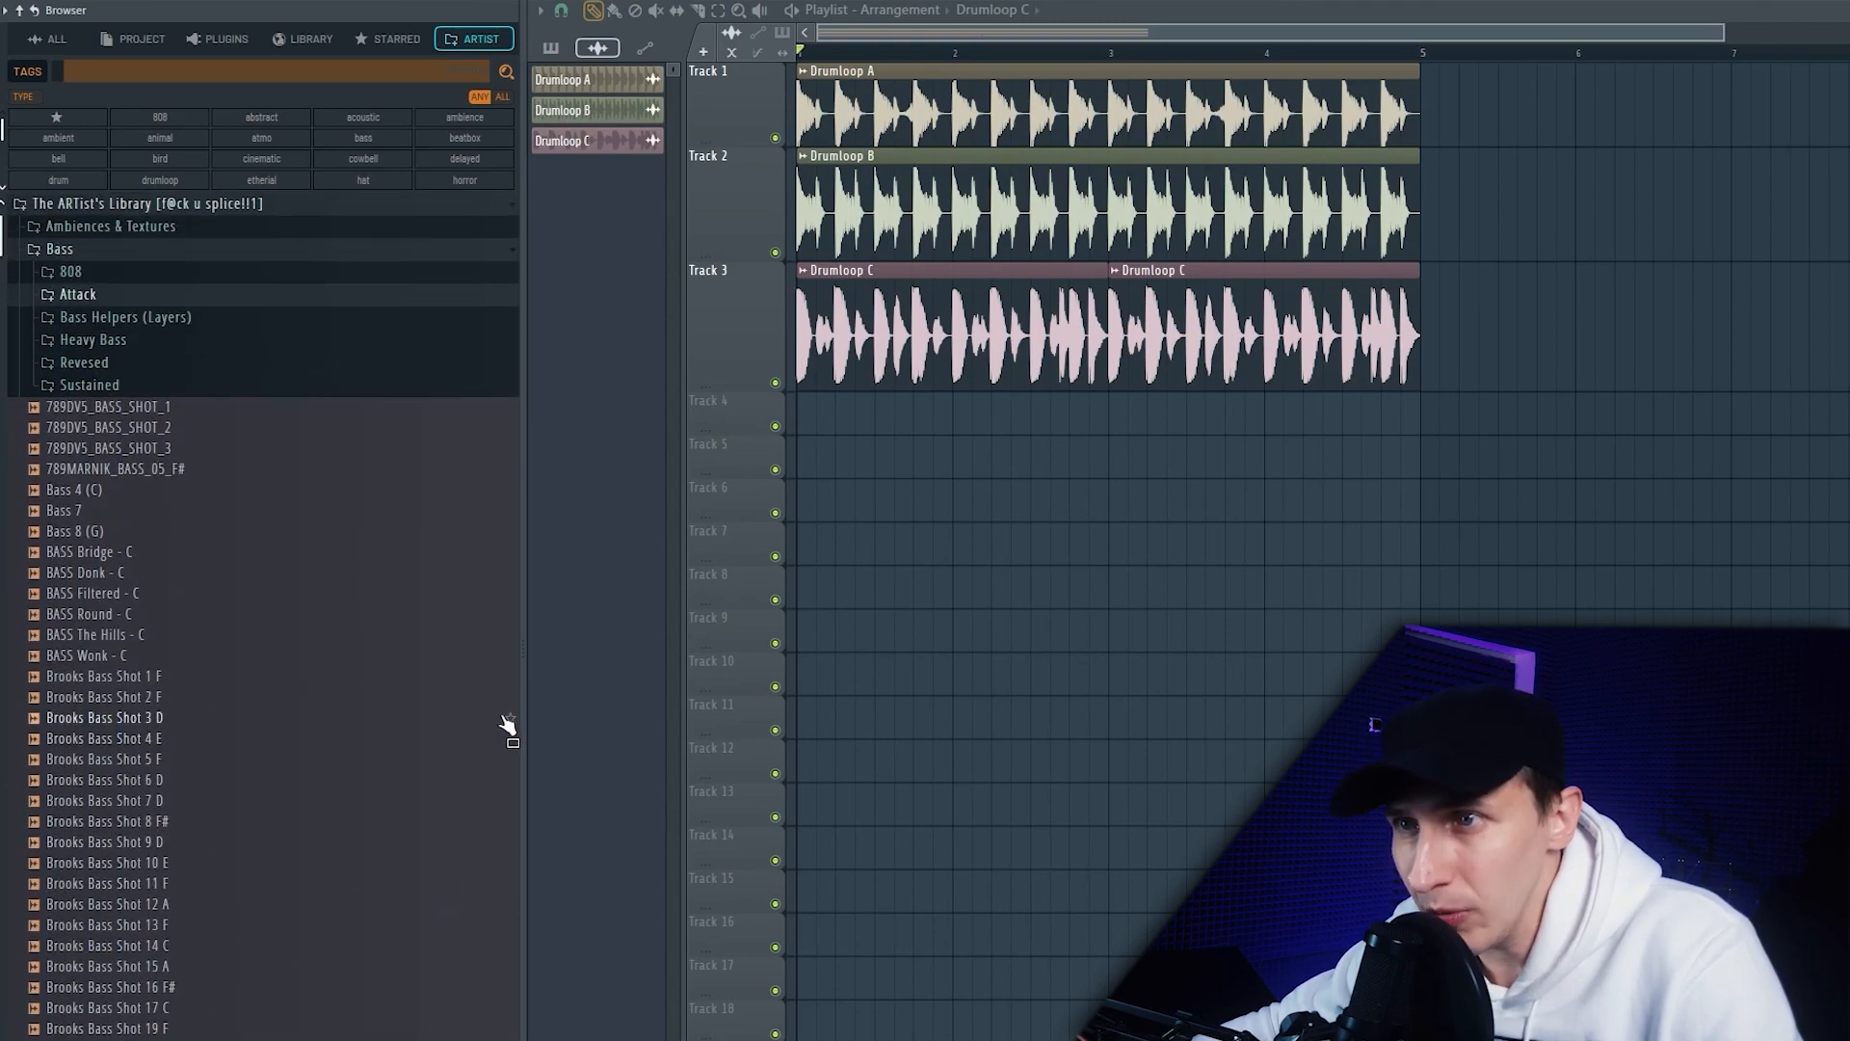
drag(516, 724, 523, 785)
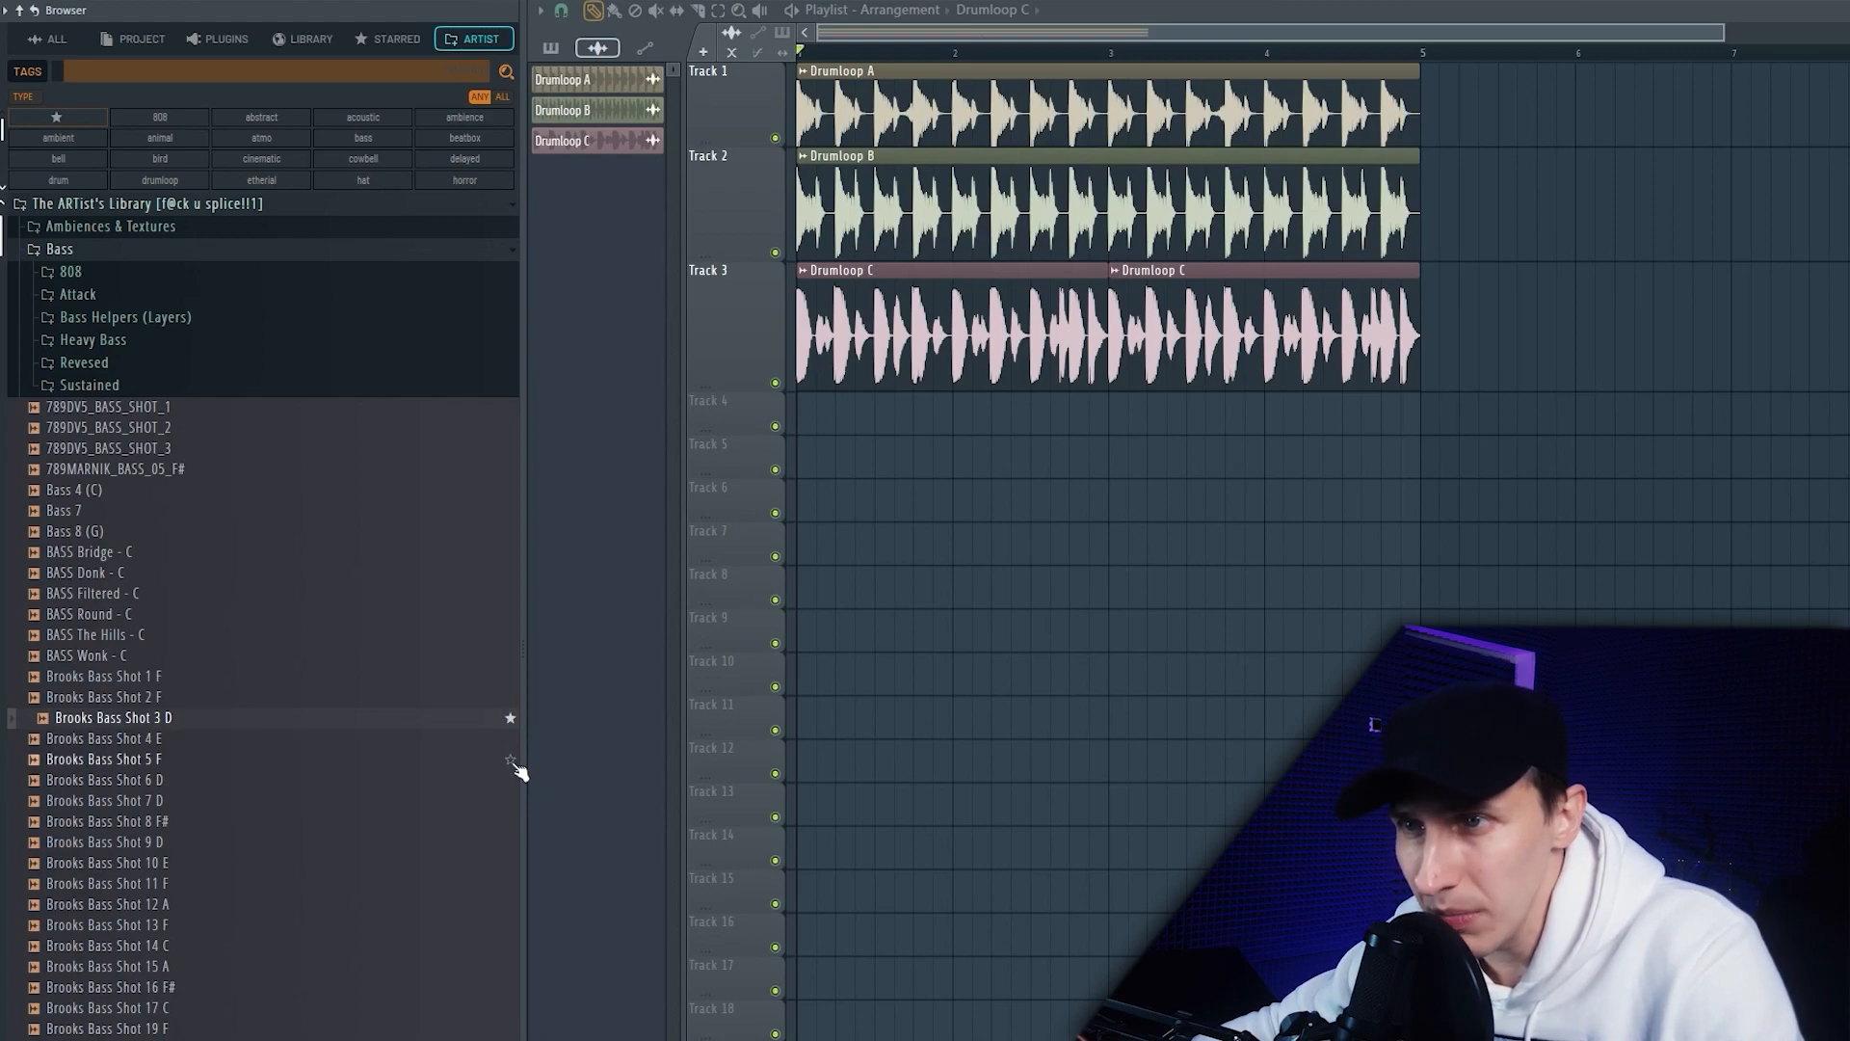
click(511, 740)
click(511, 801)
click(511, 884)
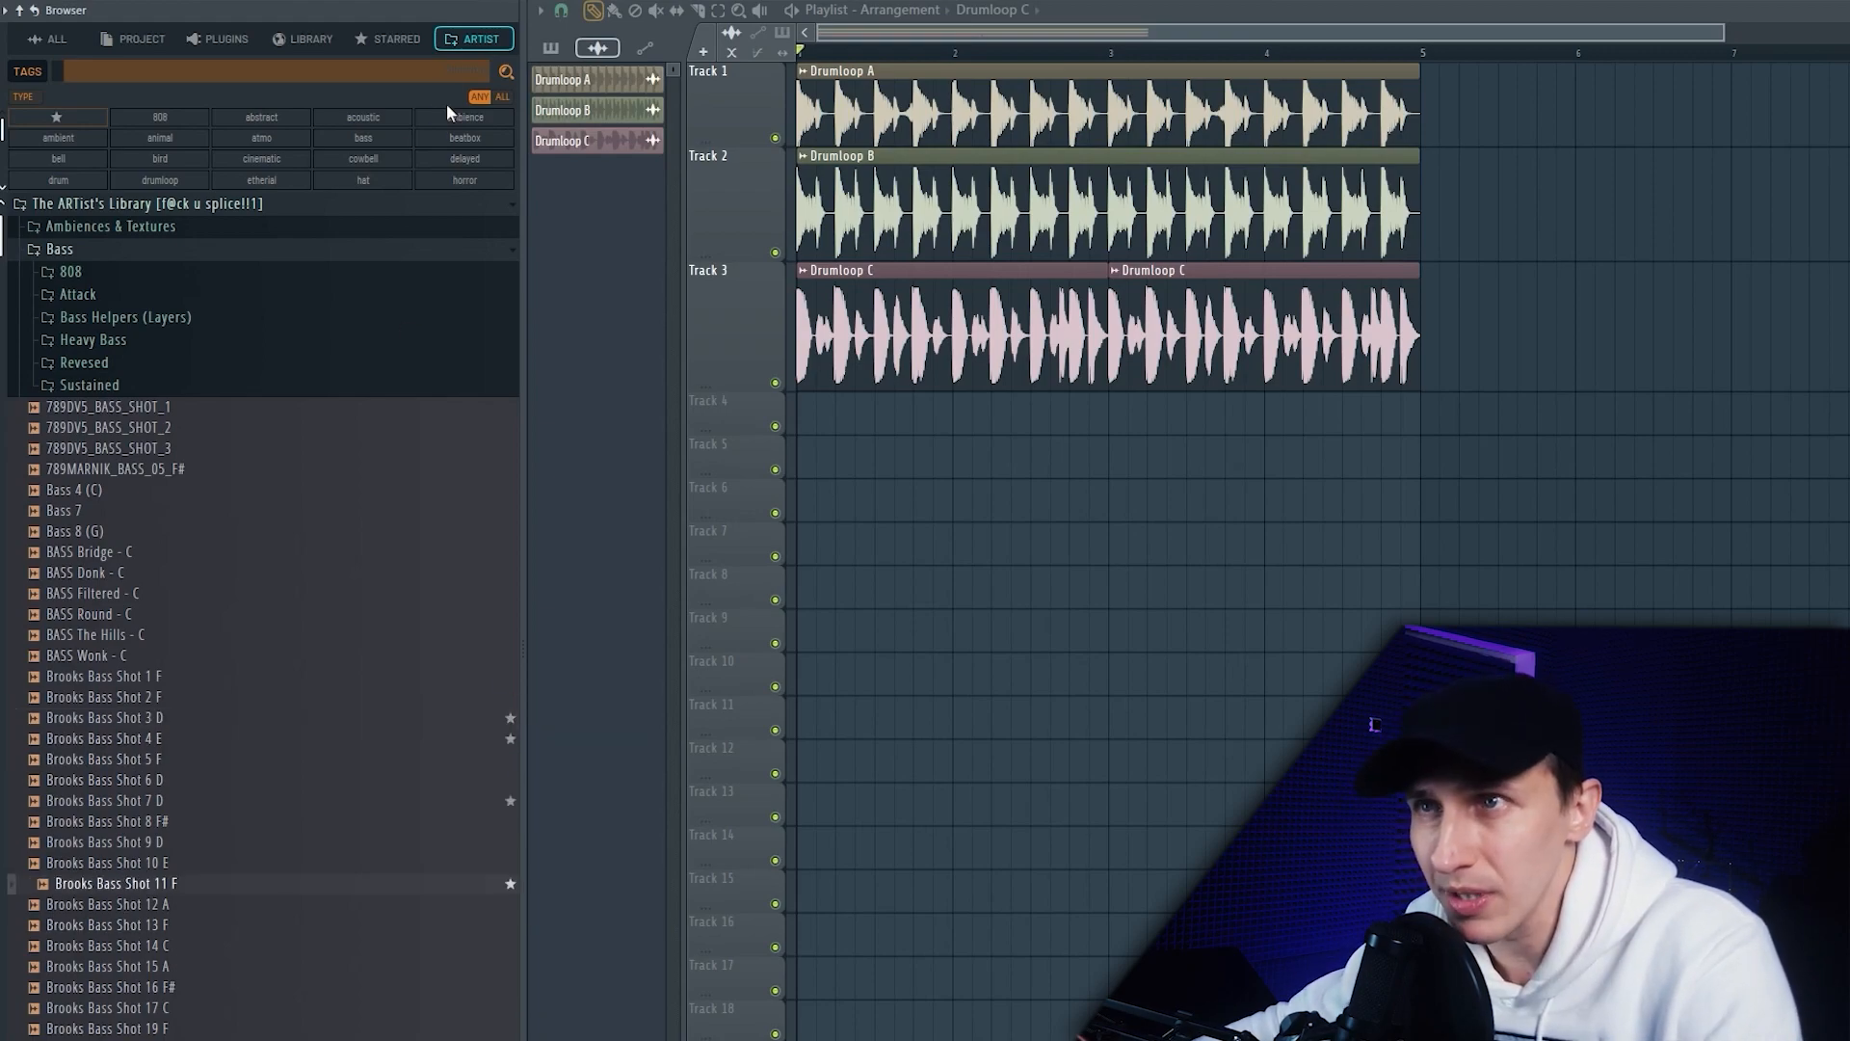
click(400, 43)
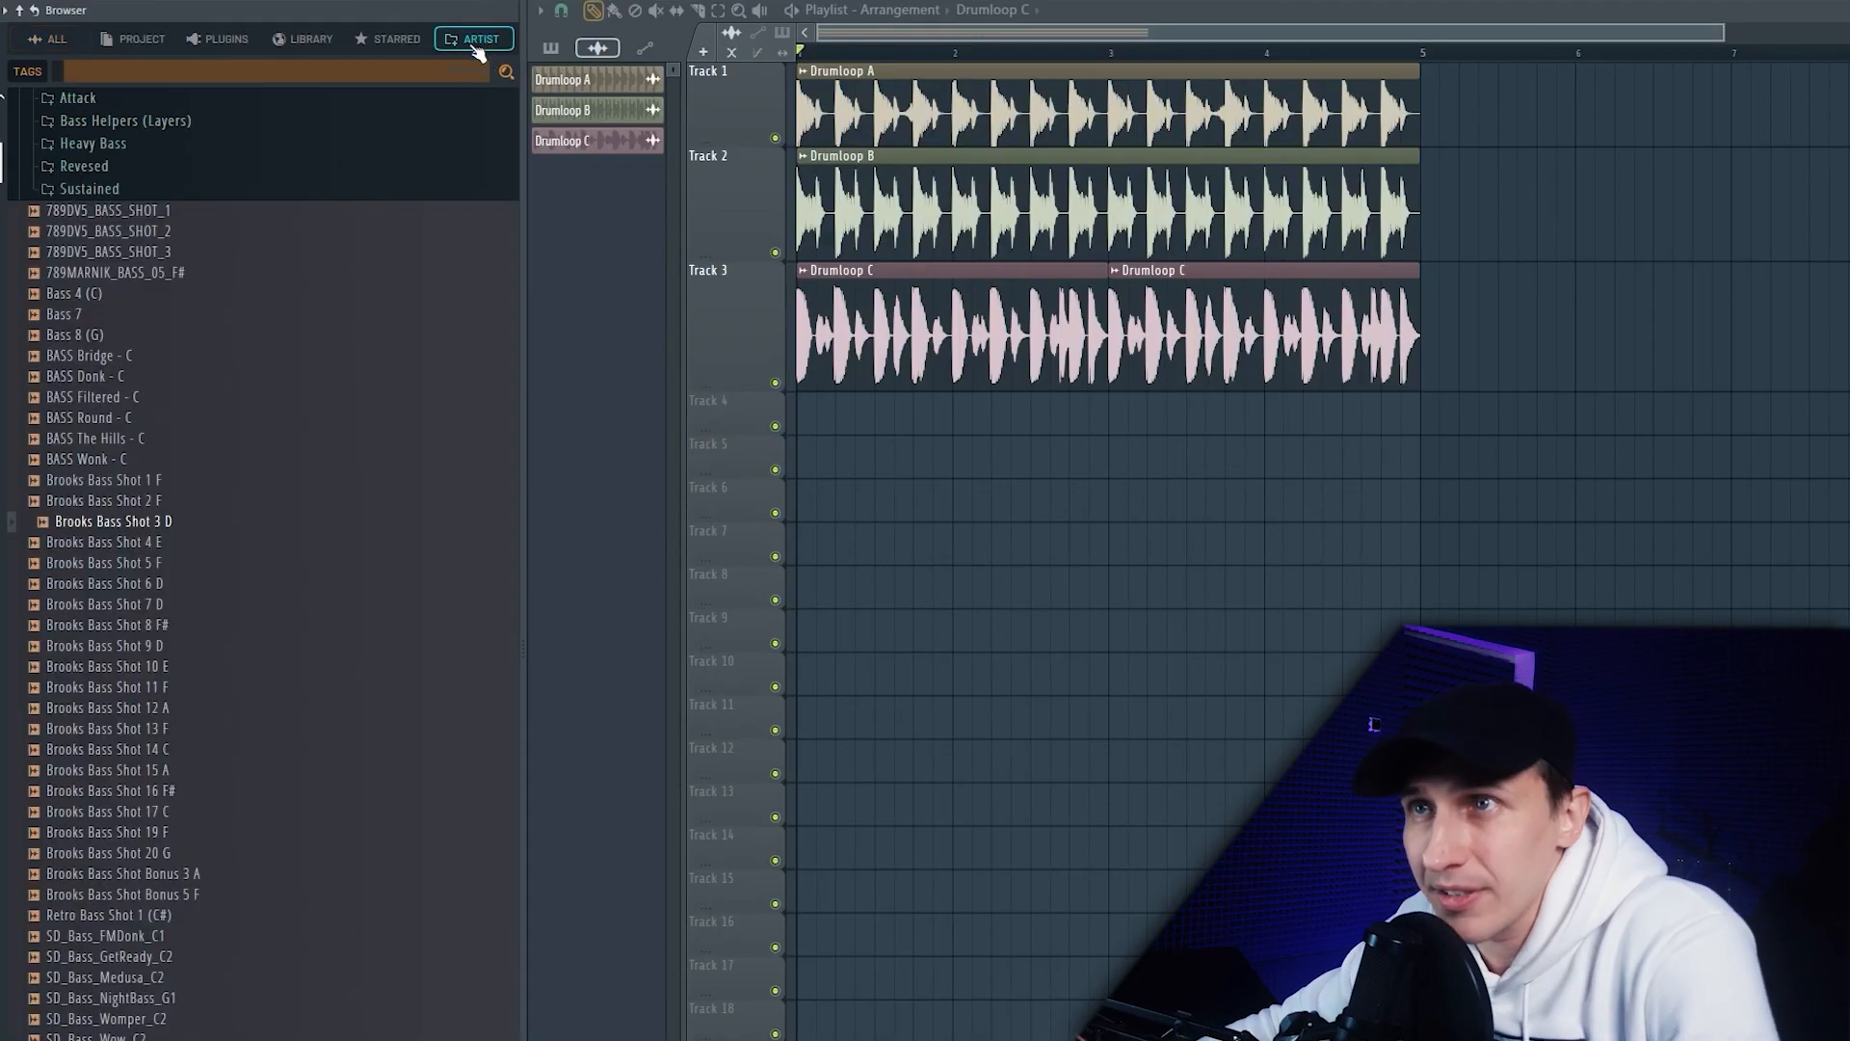
Step: Collapse the Bass folder in the ARTIST tab
scroll(136, 240, up, 2)
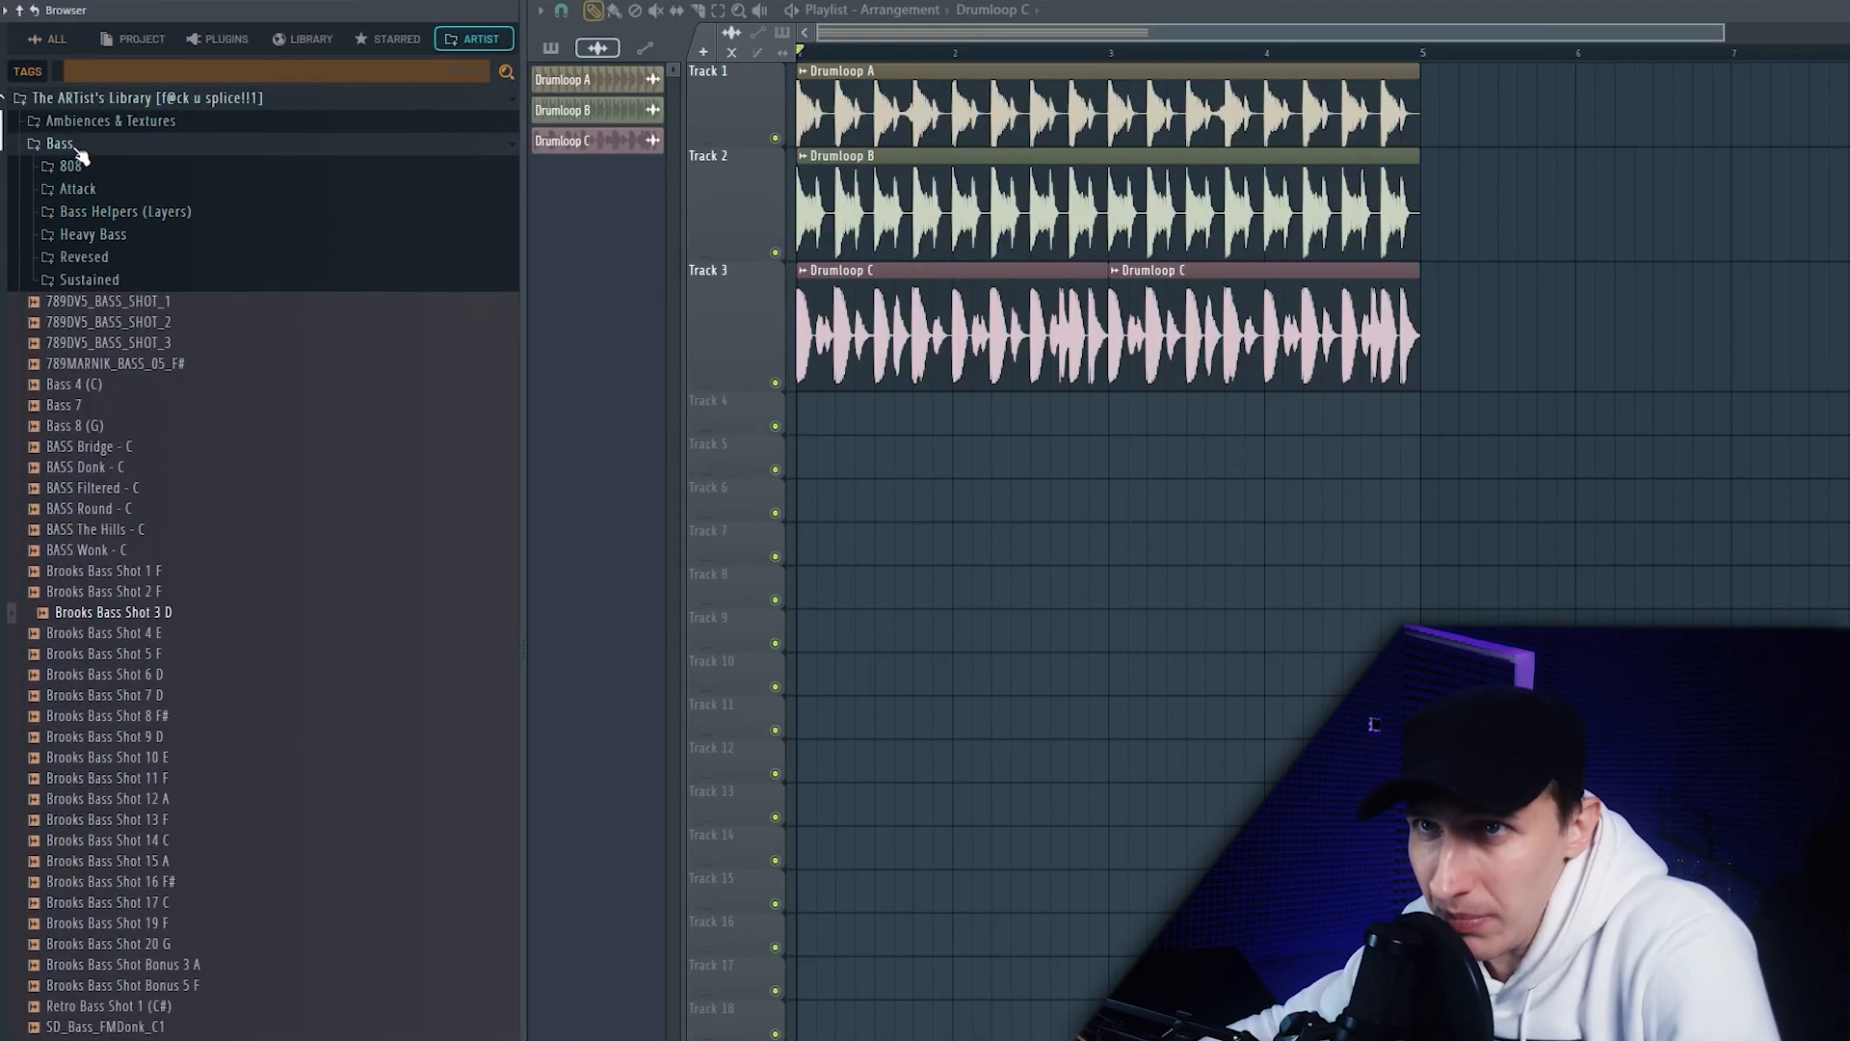
click(61, 143)
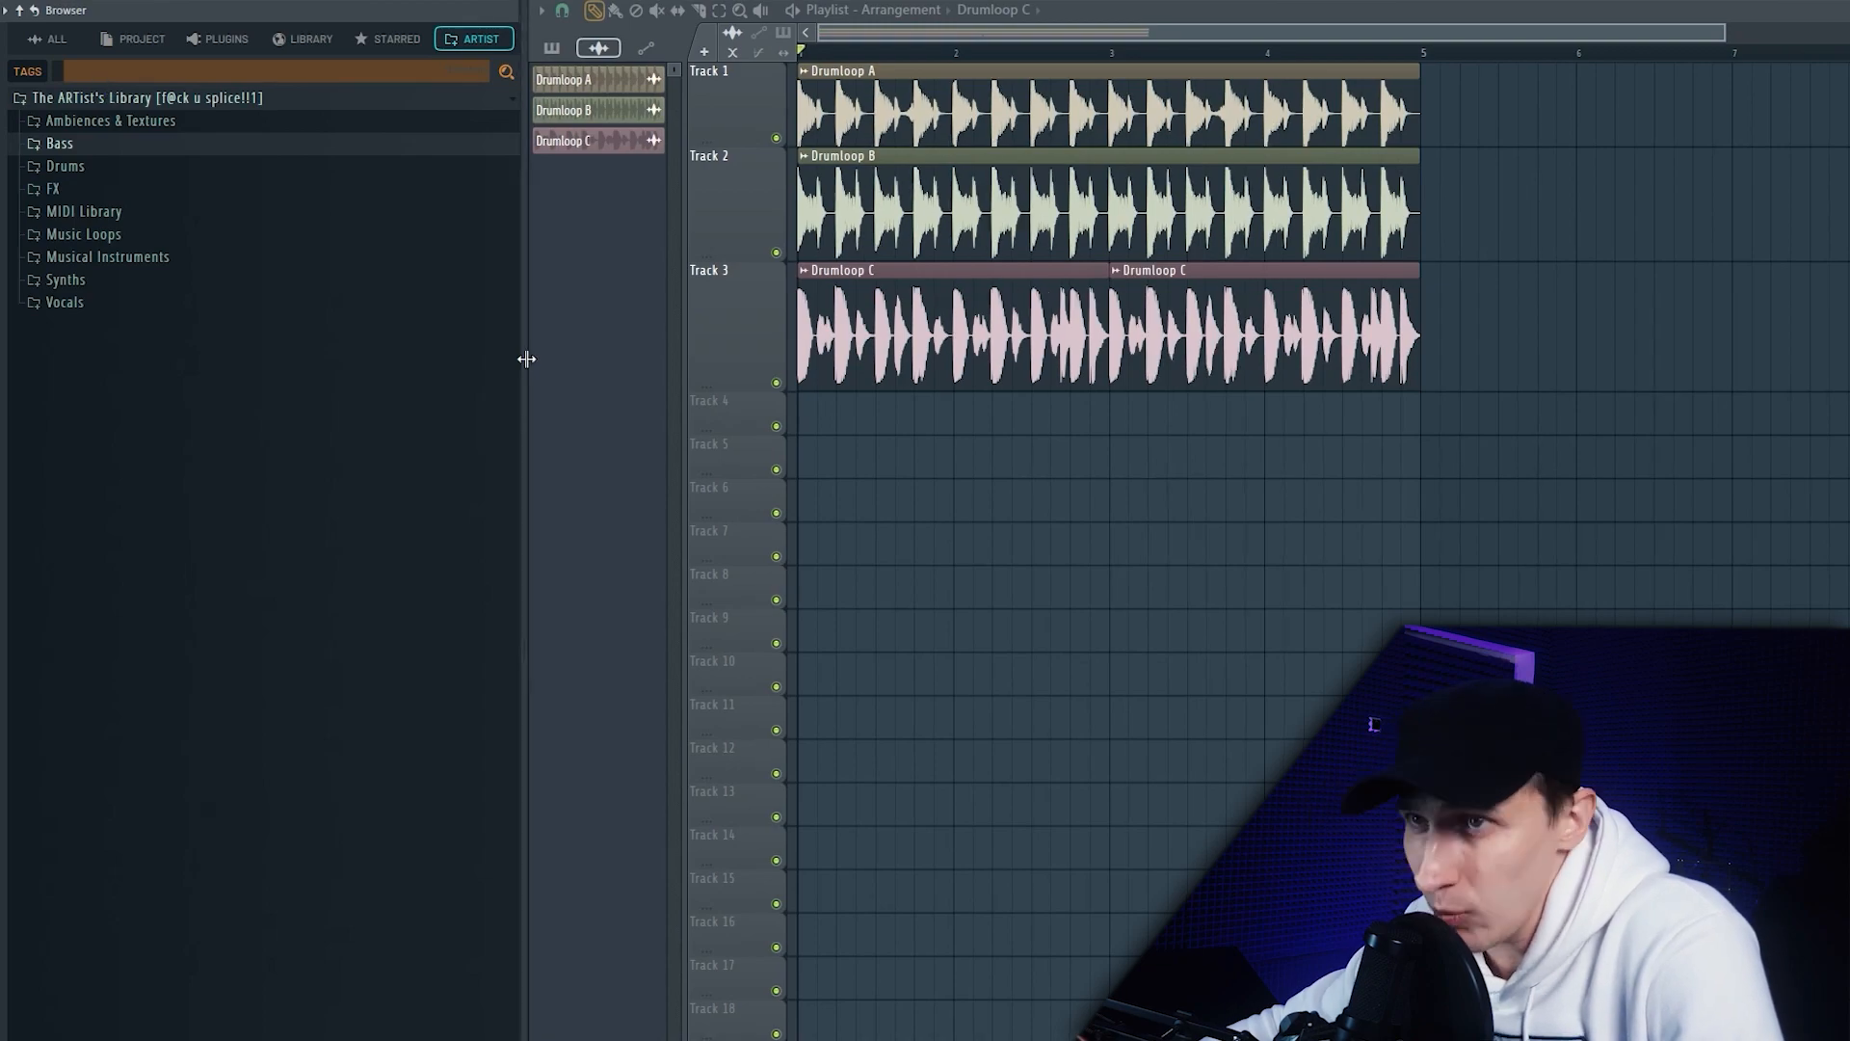
Step: Widen the browser panel until it takes up about half of the window
drag(522, 306, 731, 316)
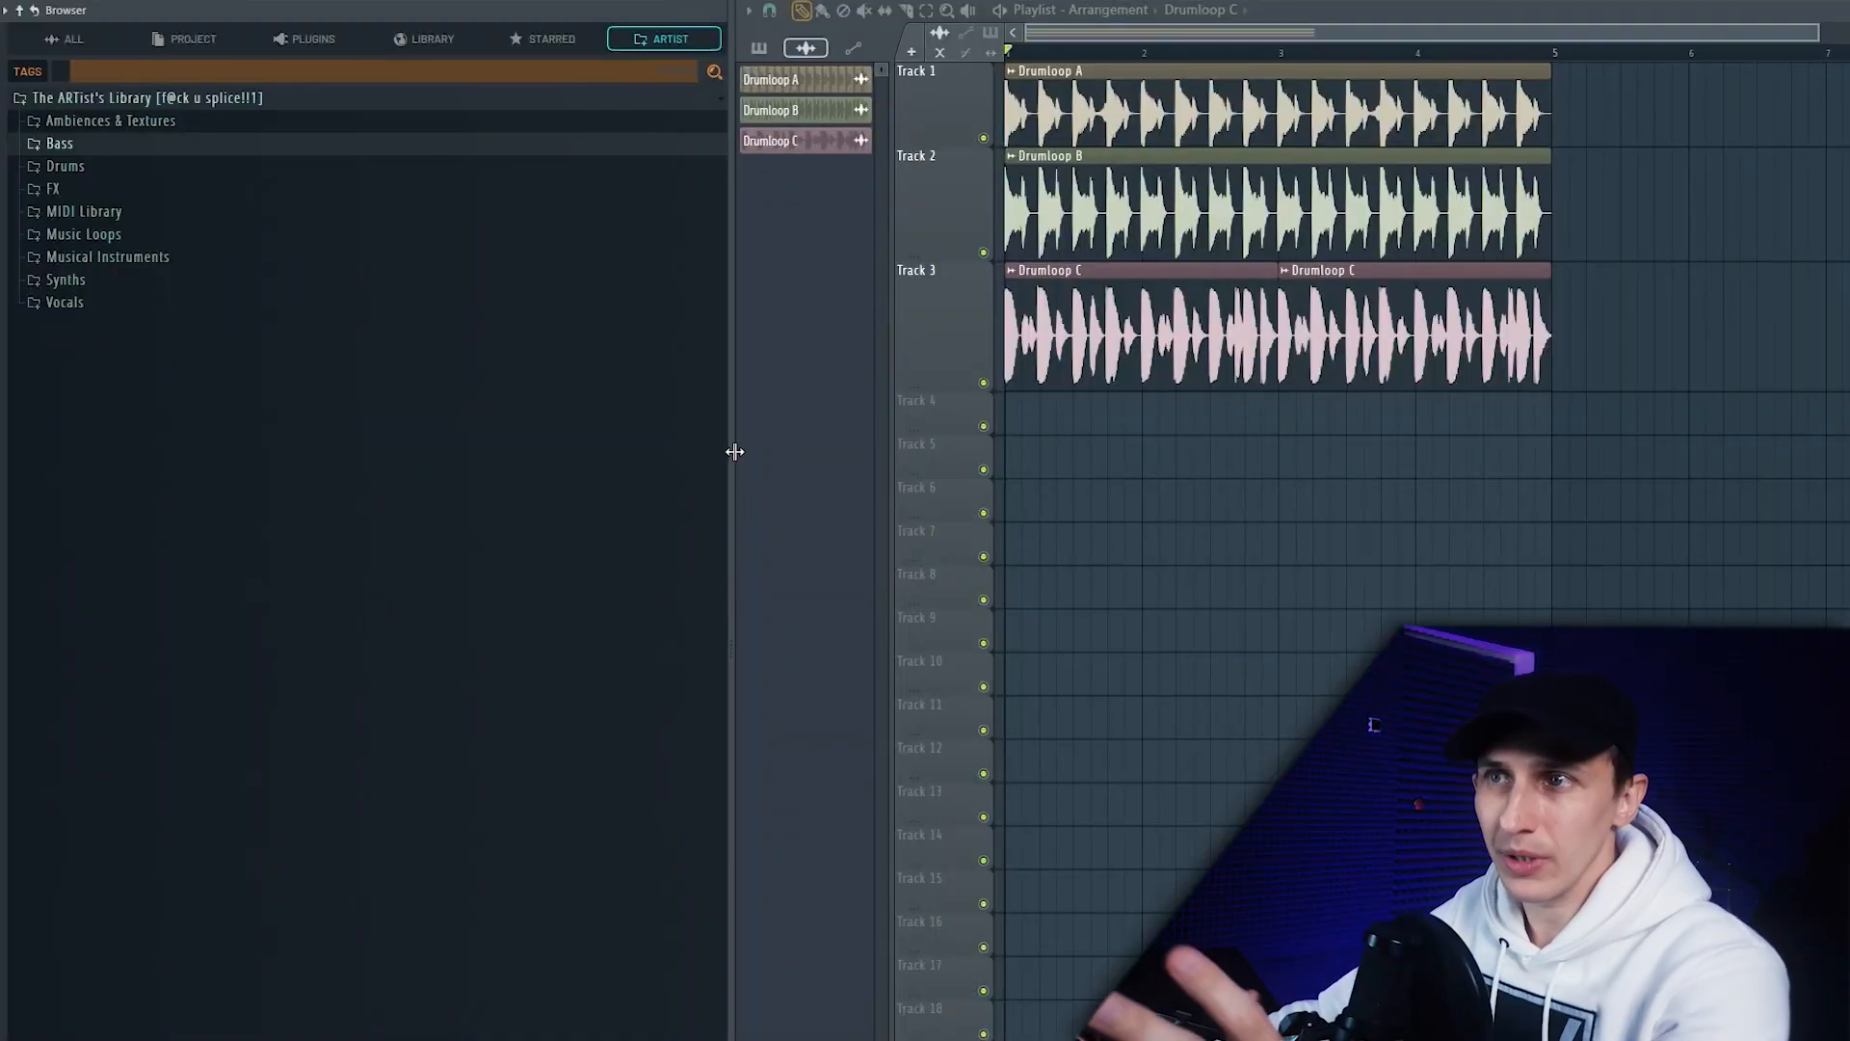
drag(731, 446, 1344, 587)
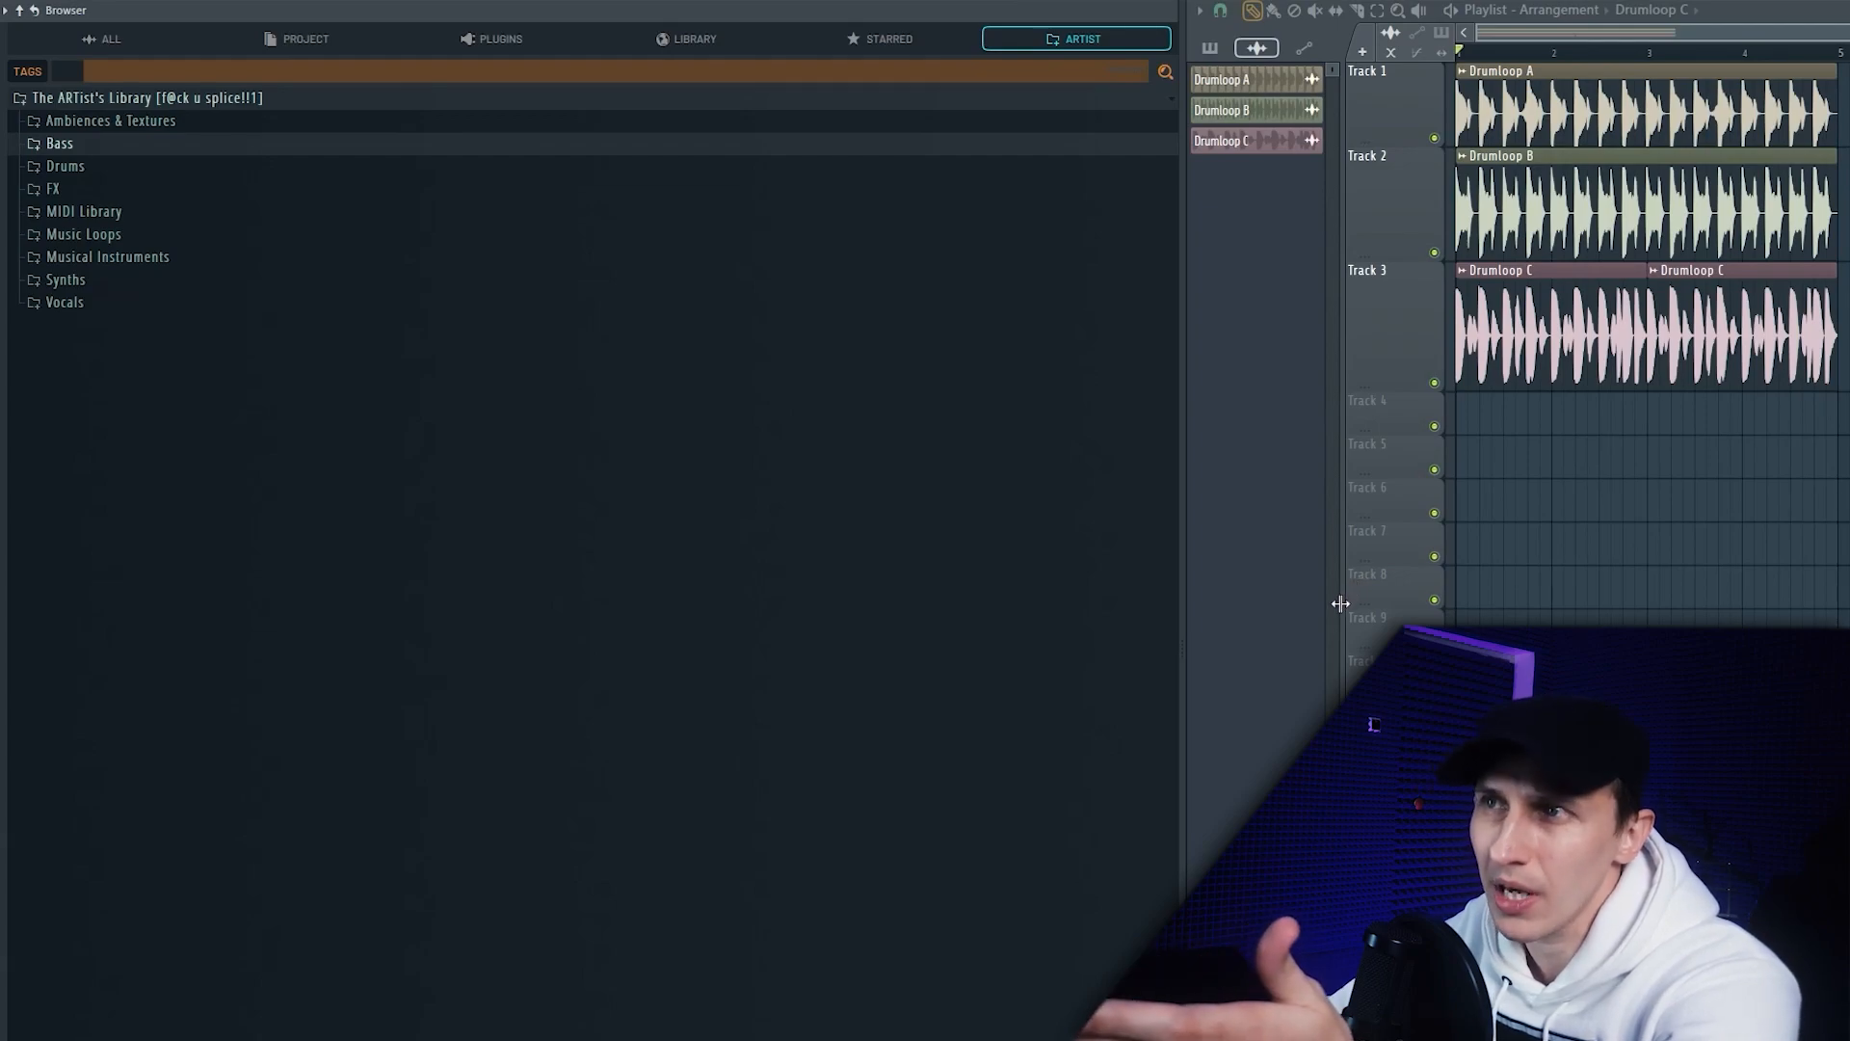
drag(1332, 605, 1306, 648)
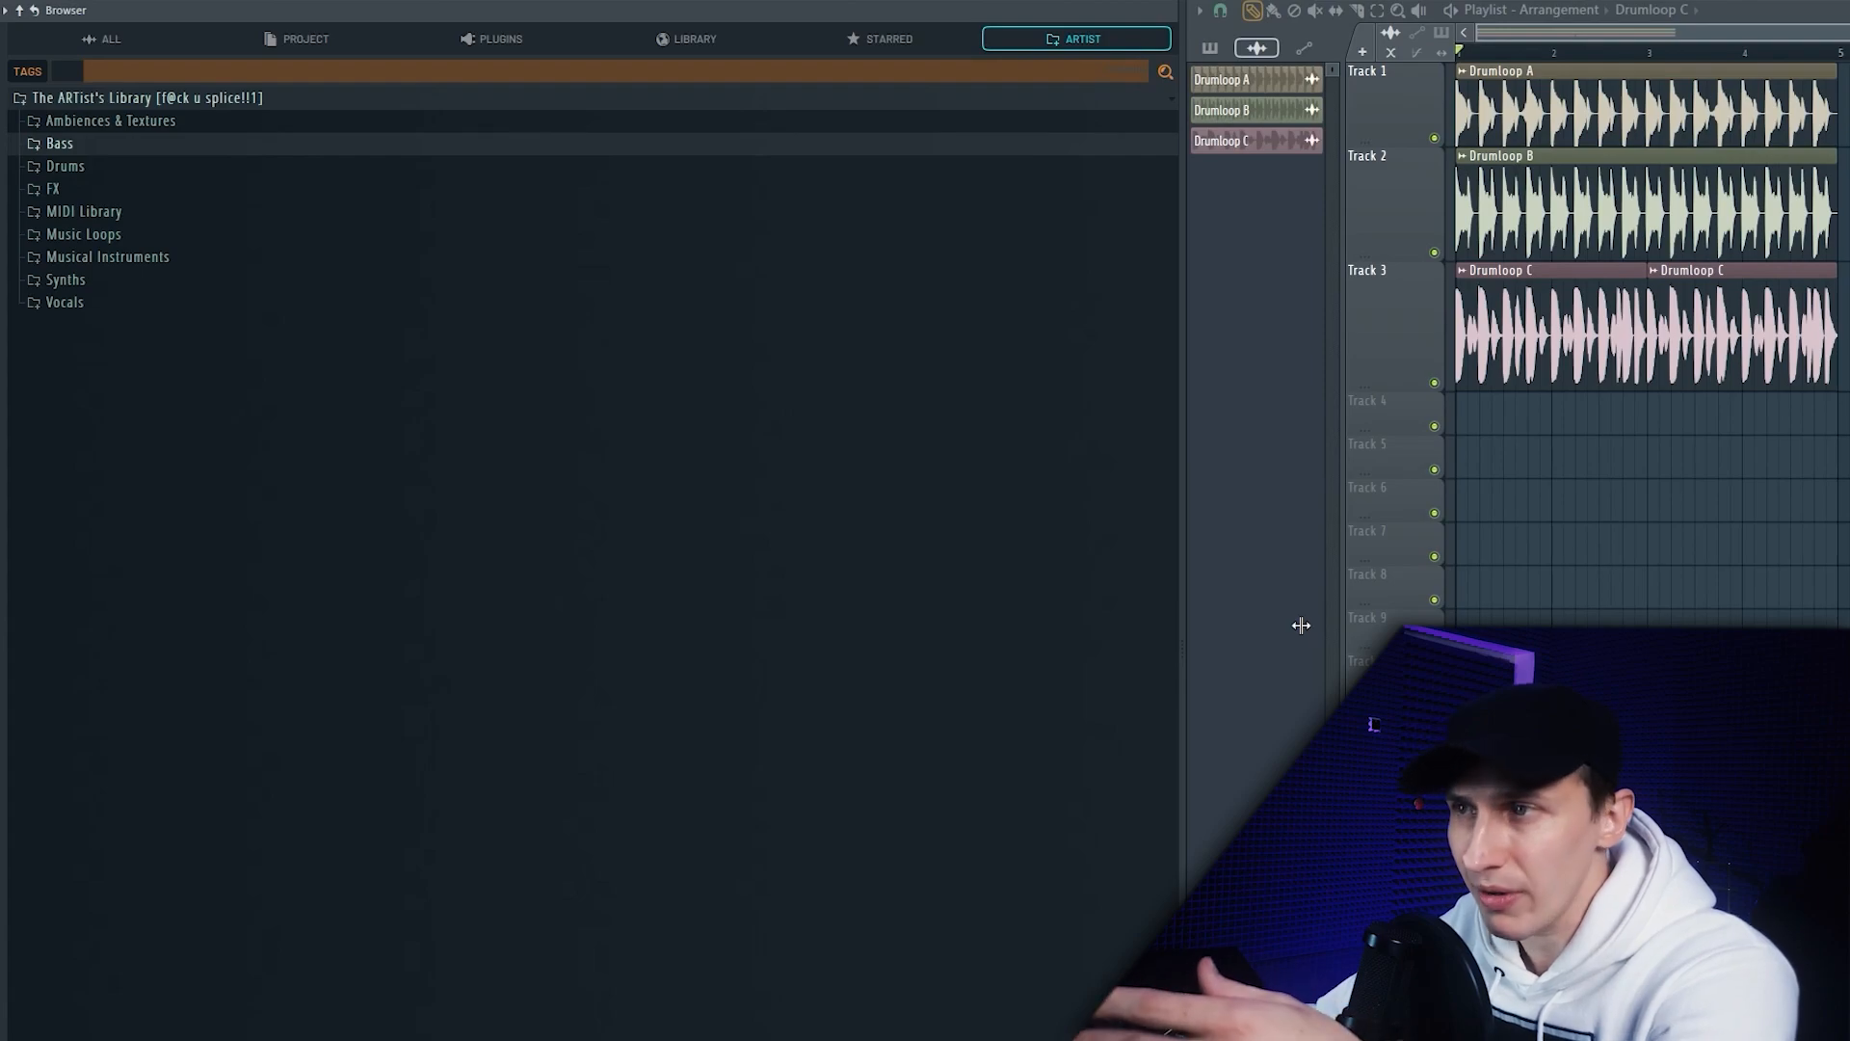
drag(1193, 622, 985, 602)
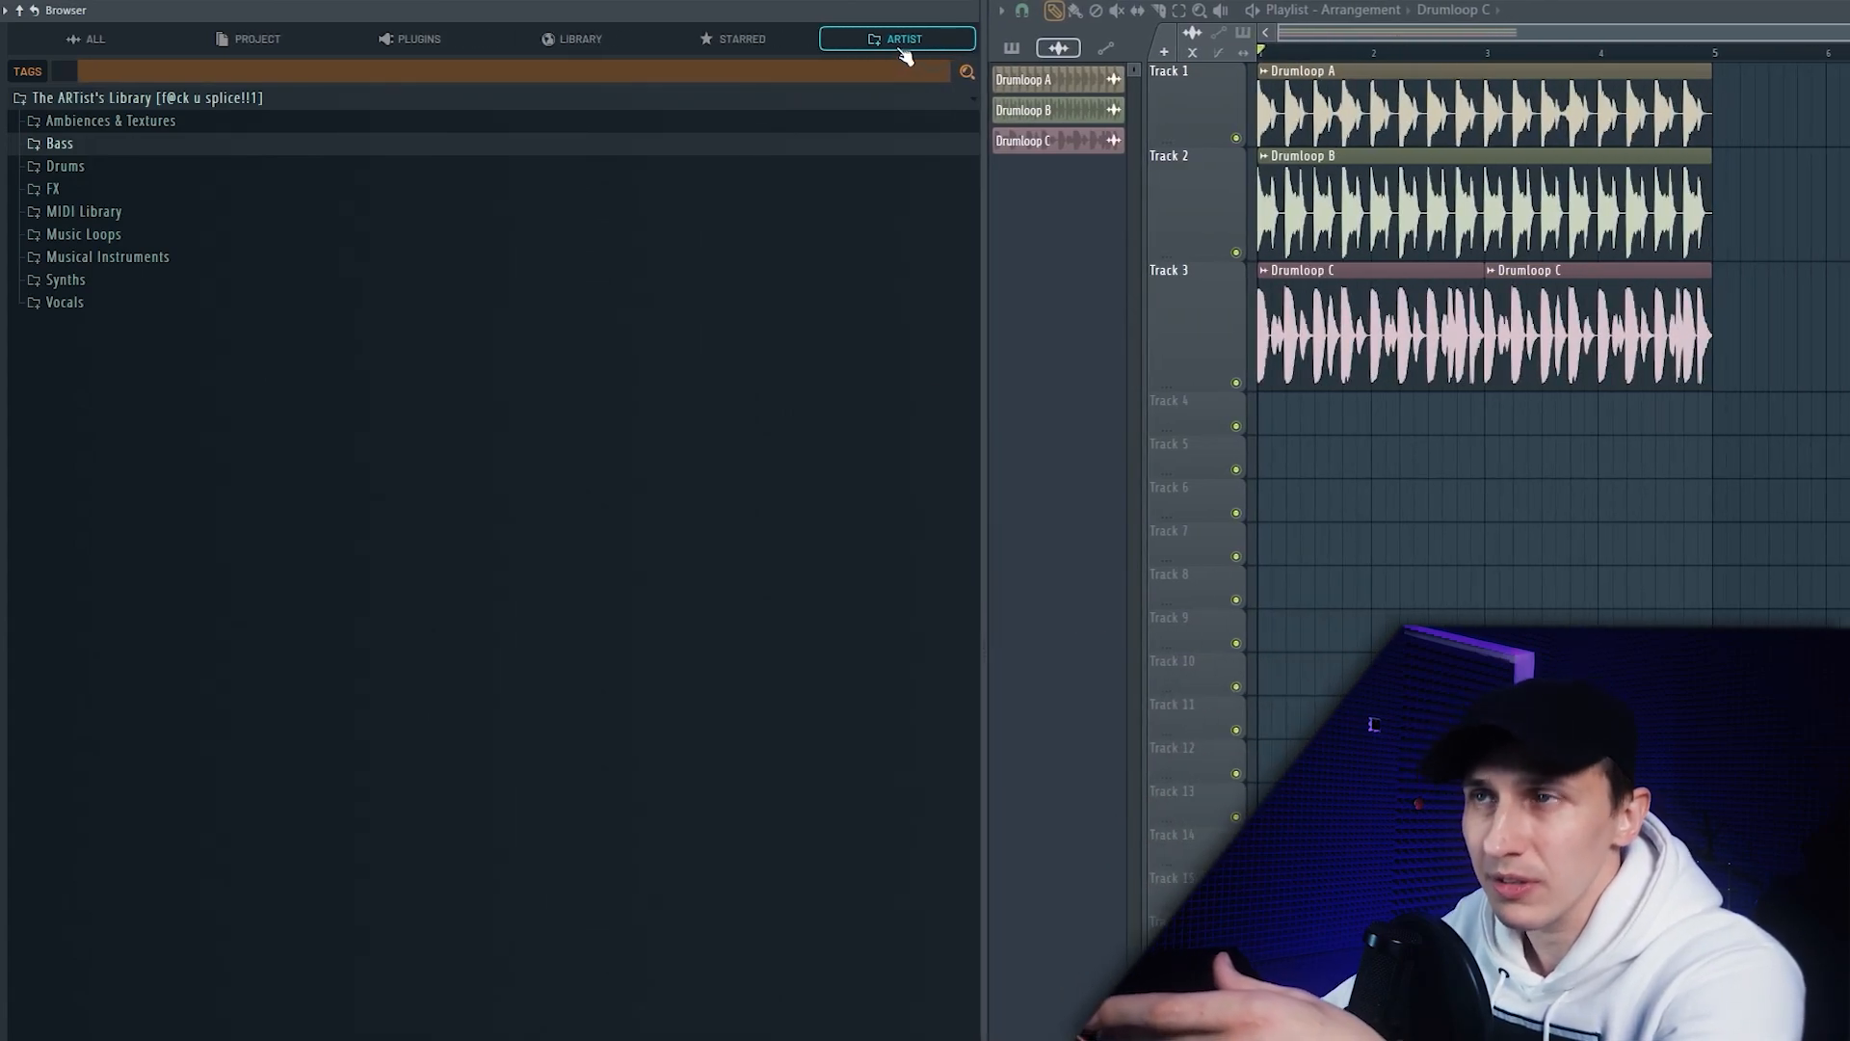
Step: Expand the Bass folder, set the ARTIST tab's view layout to Tree, and adjust the width of its folder column
right_click(904, 55)
mouse_move(997, 367)
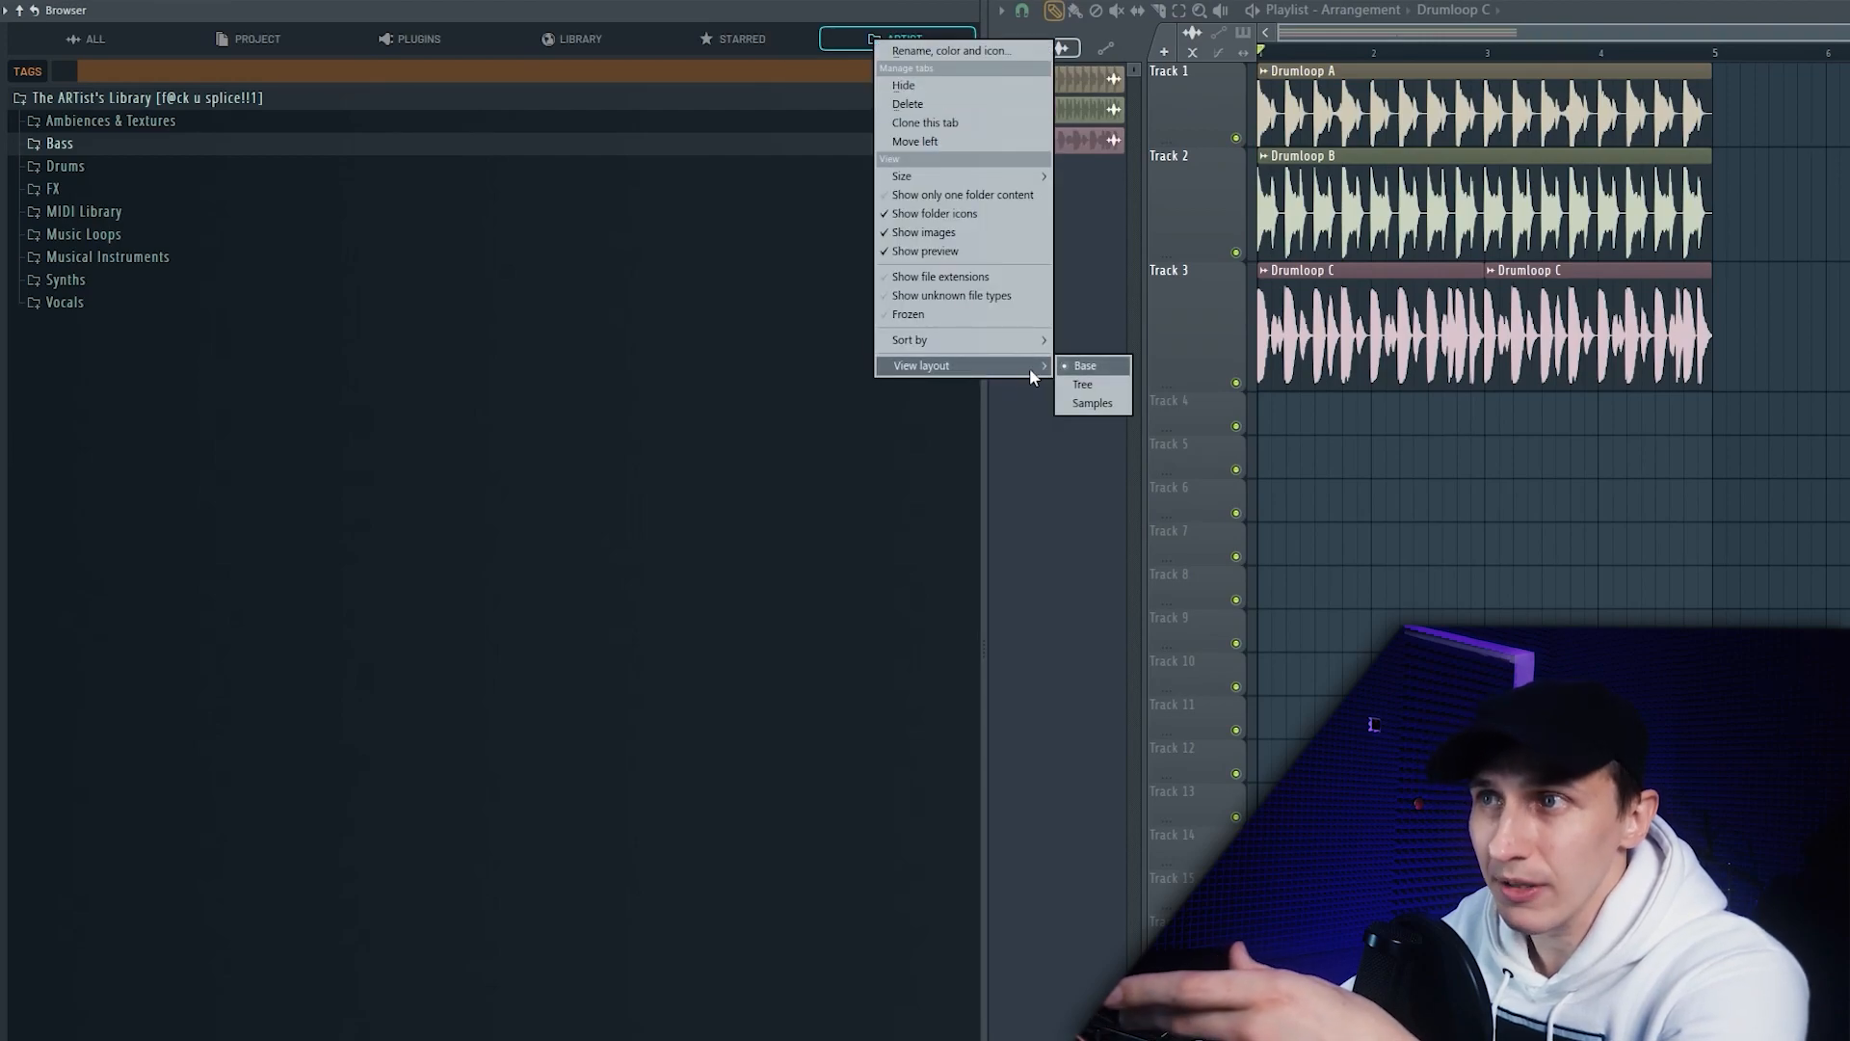
click(1092, 403)
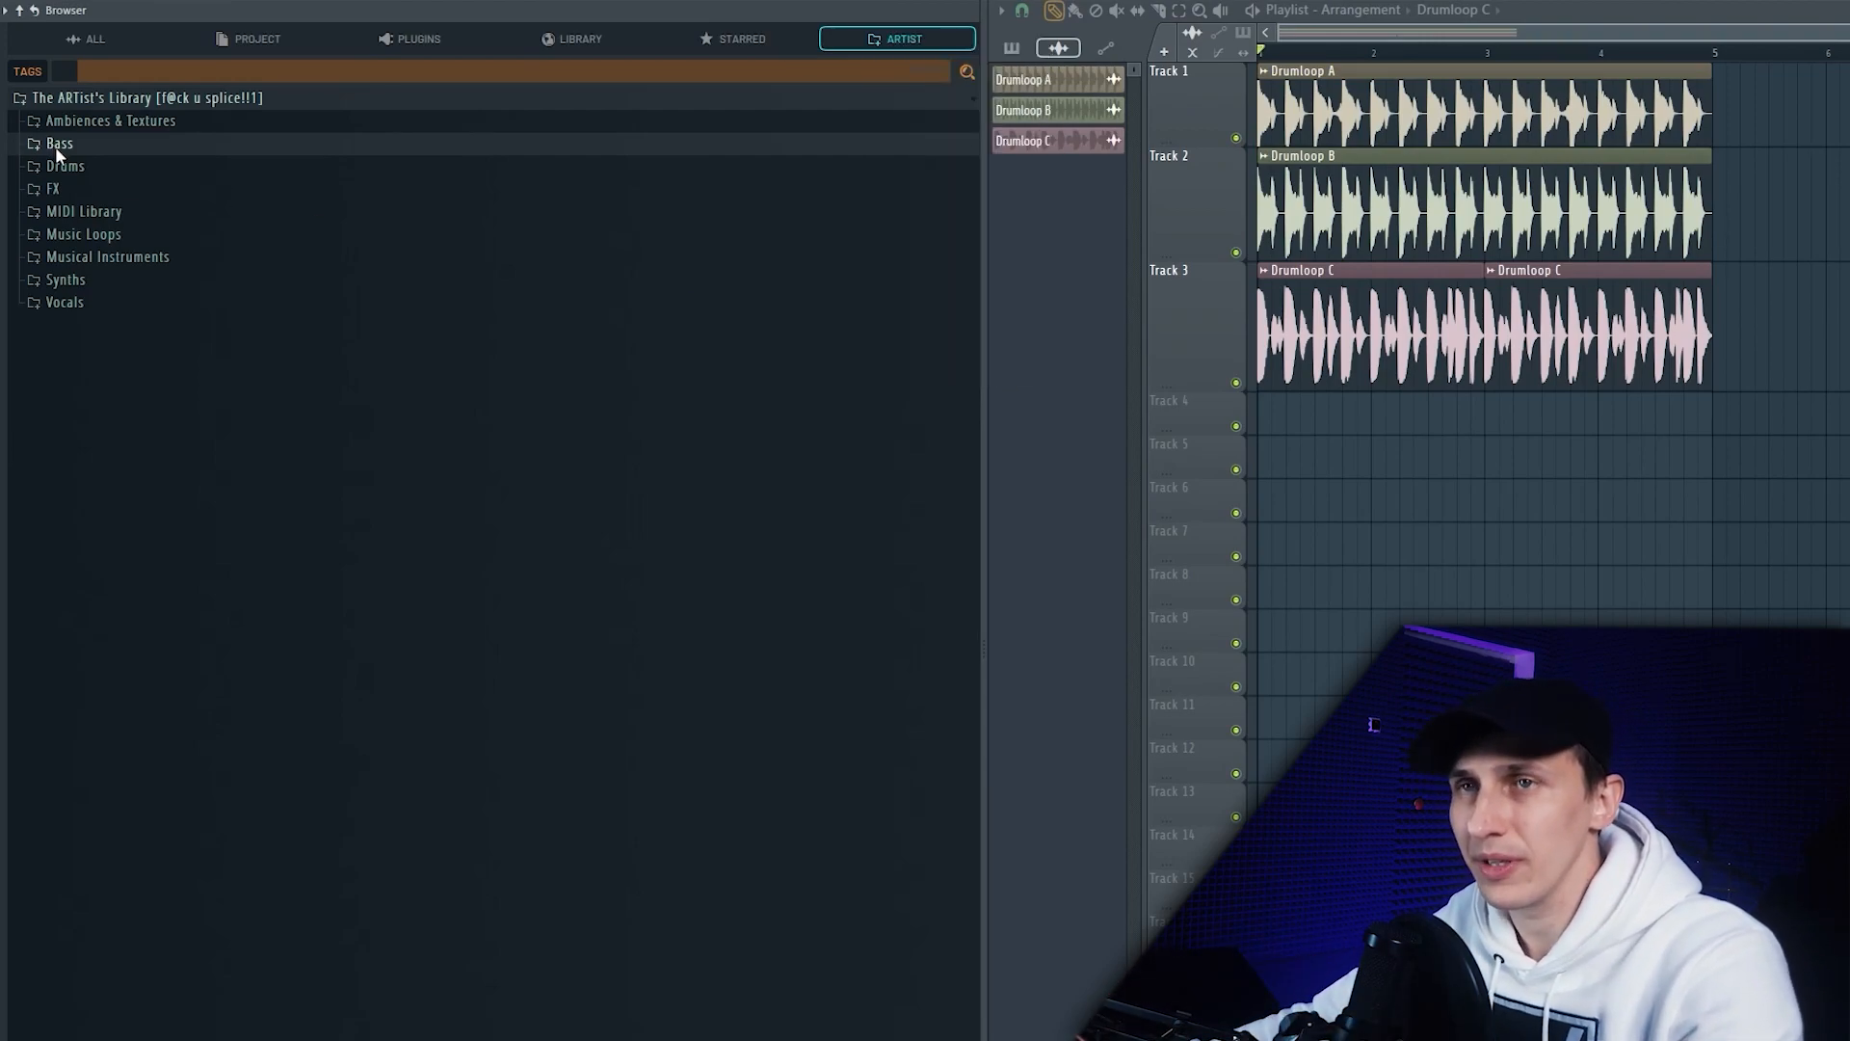
click(54, 144)
right_click(909, 48)
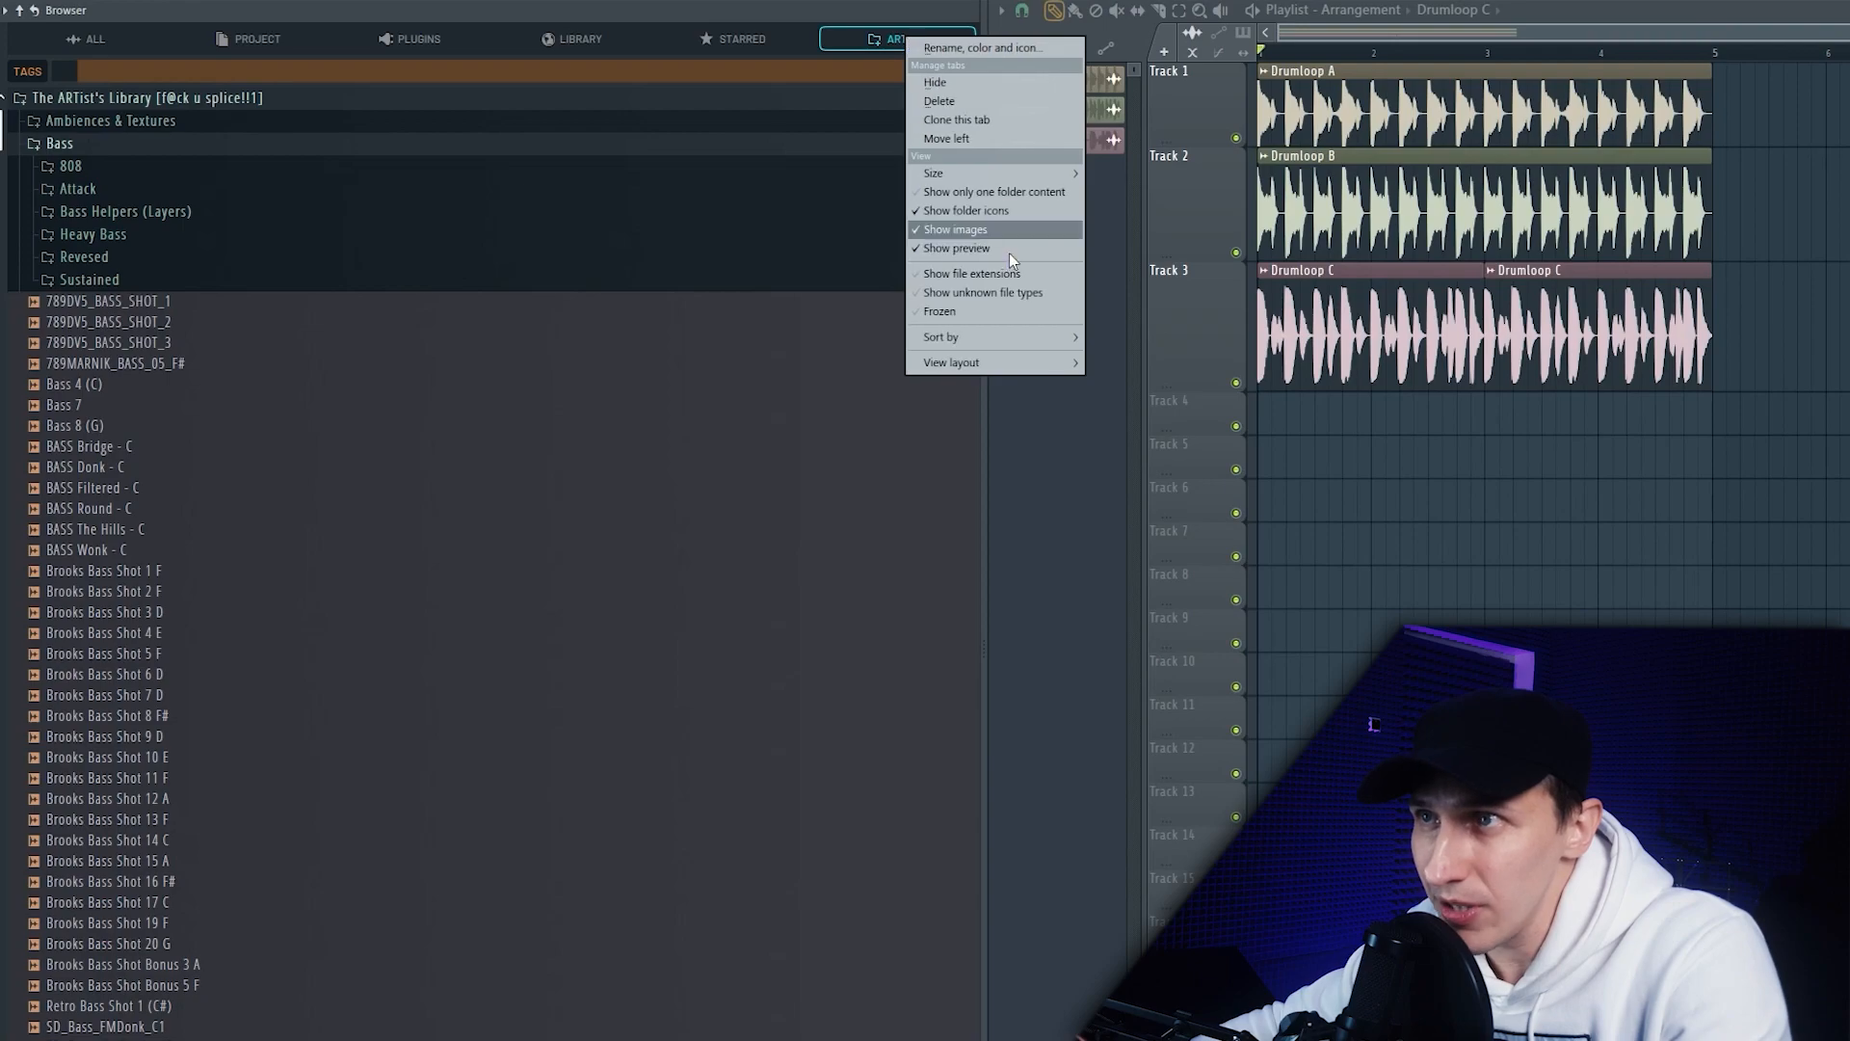
mouse_move(998, 368)
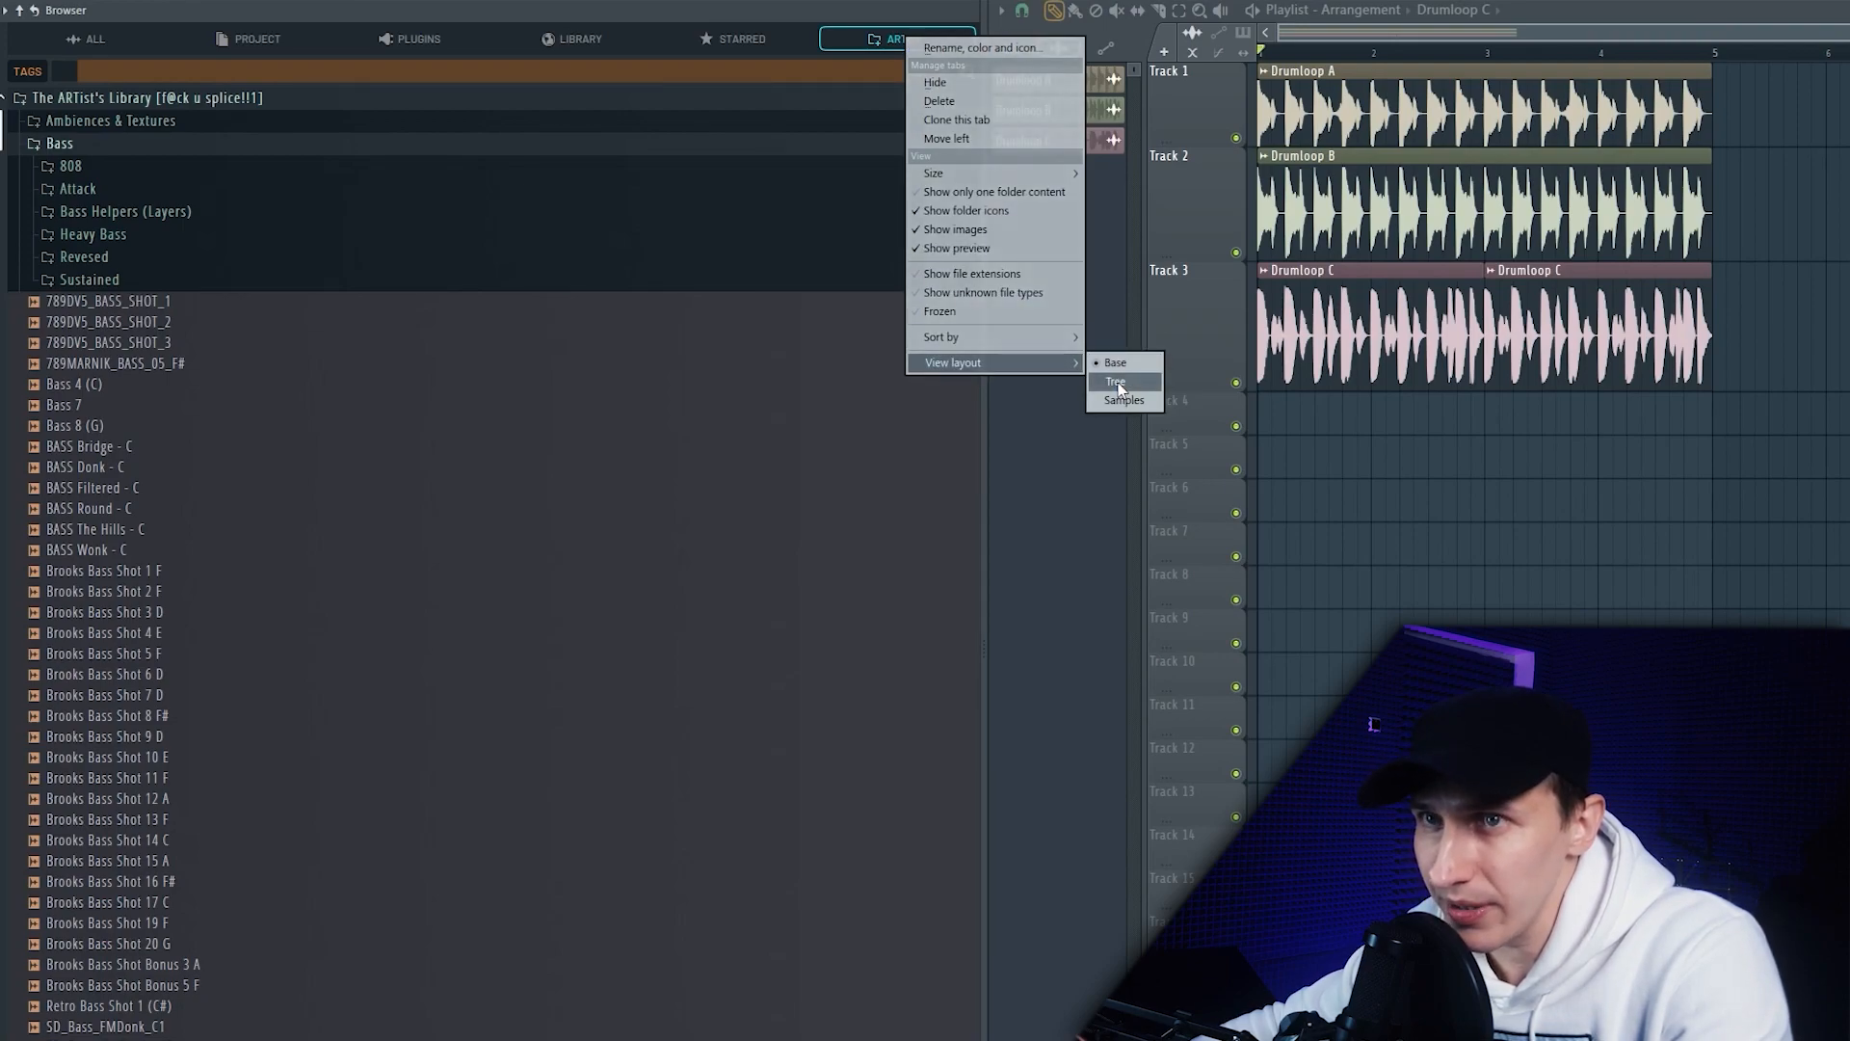
click(1118, 384)
drag(120, 405, 435, 519)
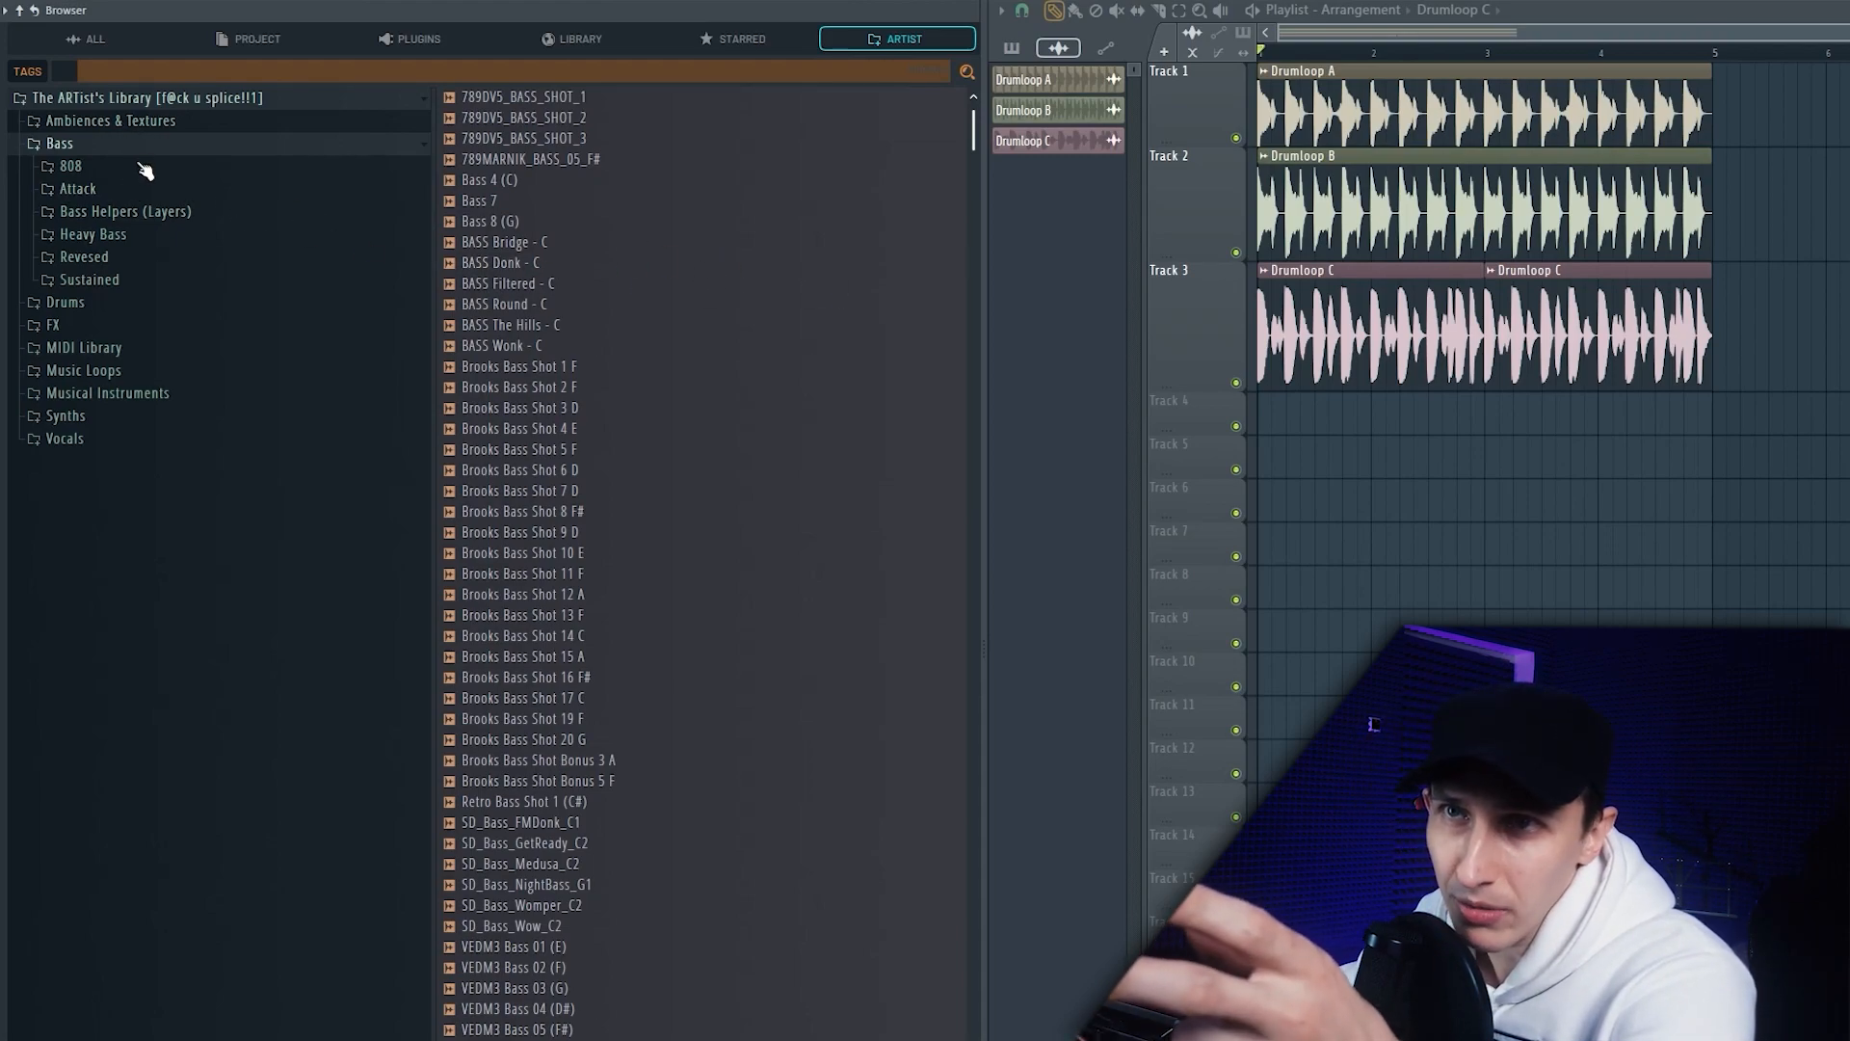
Step: Browse the FX folder, then open the Deep & Tech House Bass folder under Bass > Attack
click(92, 331)
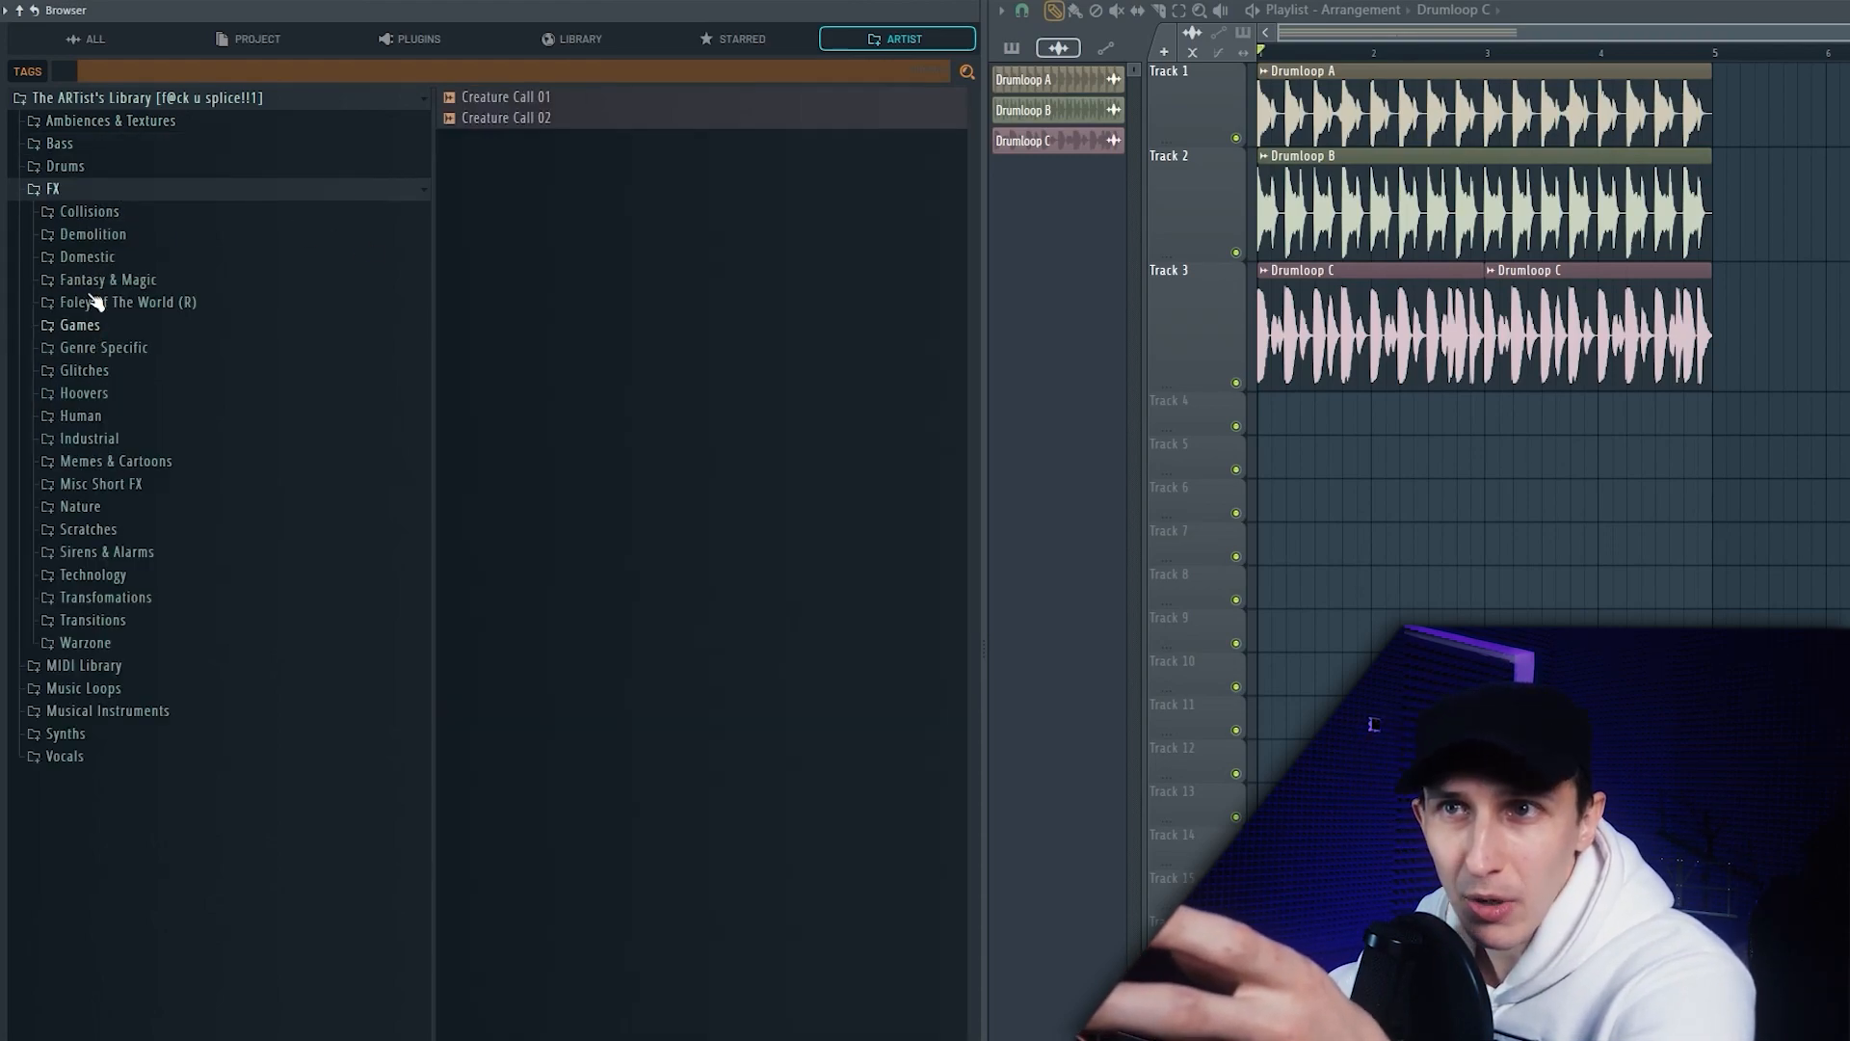
click(78, 145)
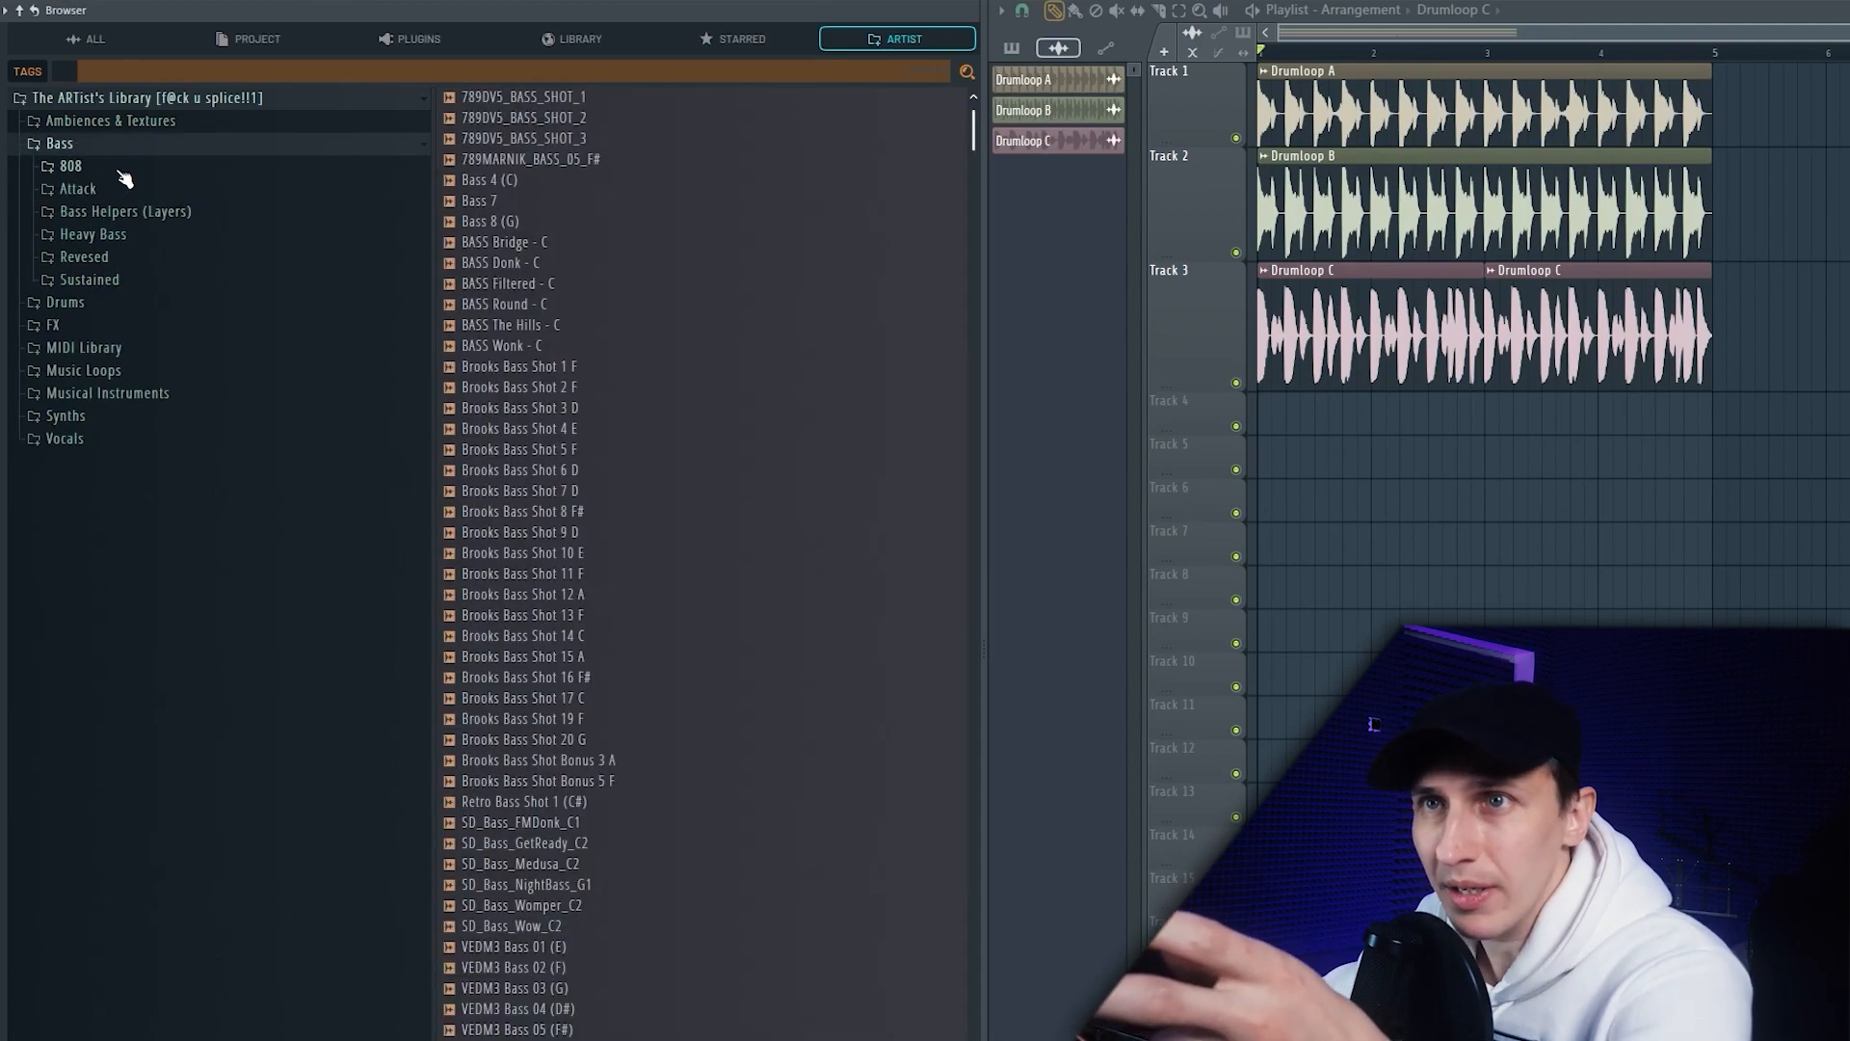
click(77, 189)
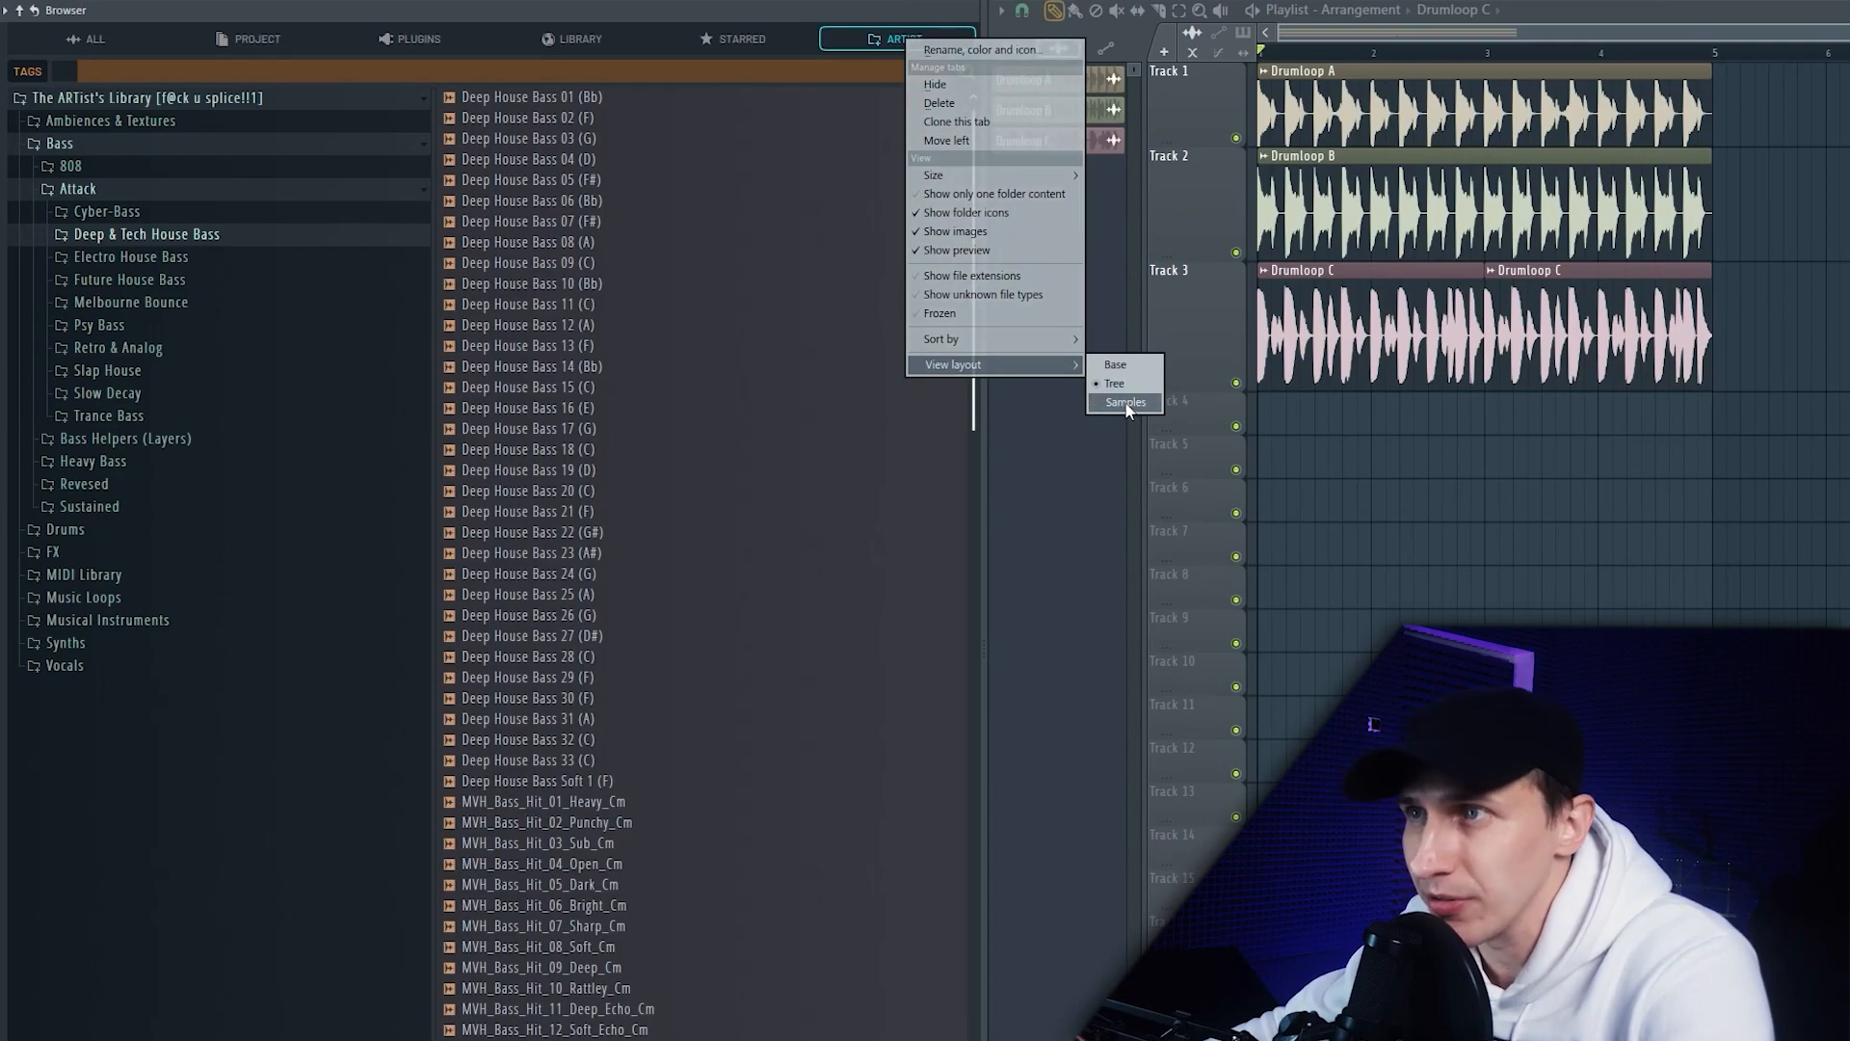
Step: Set the ARTIST tab's view layout to Samples and look through the waveforms in the Deep & Tech House Bass folder
click(1126, 403)
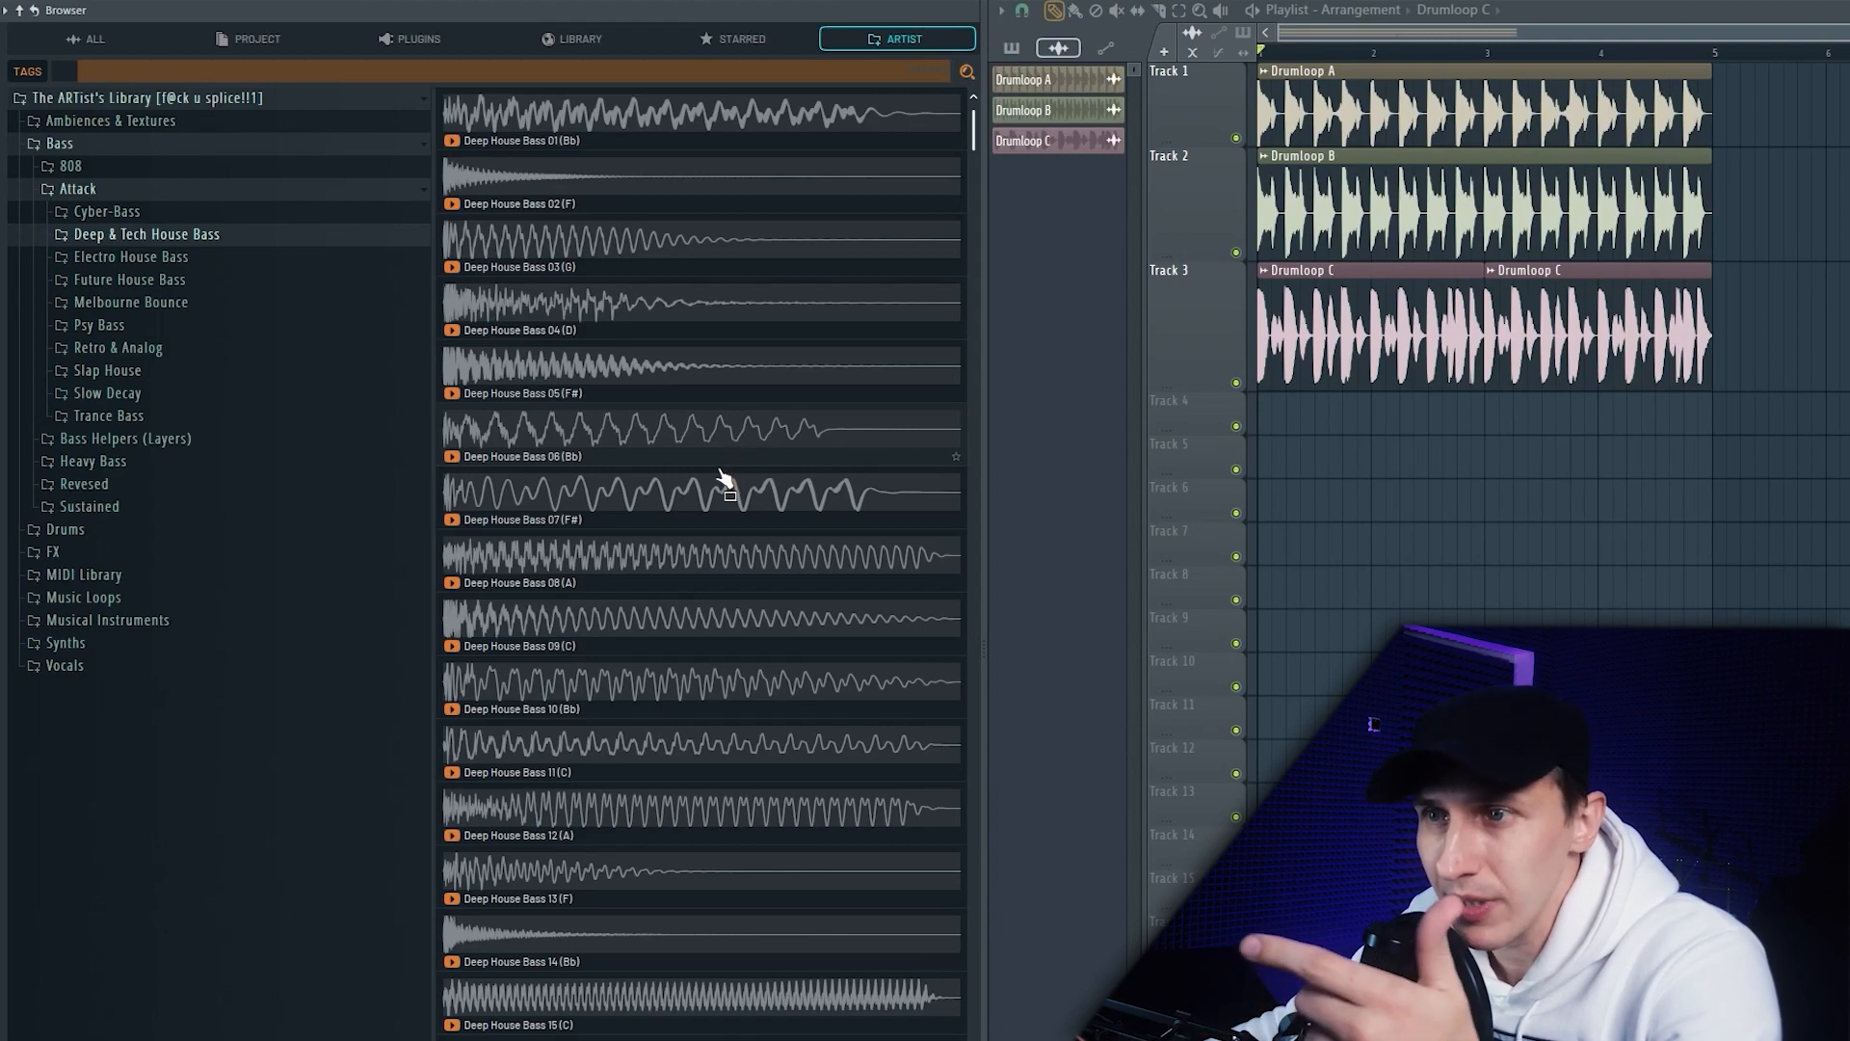
scroll(725, 479, down, 15)
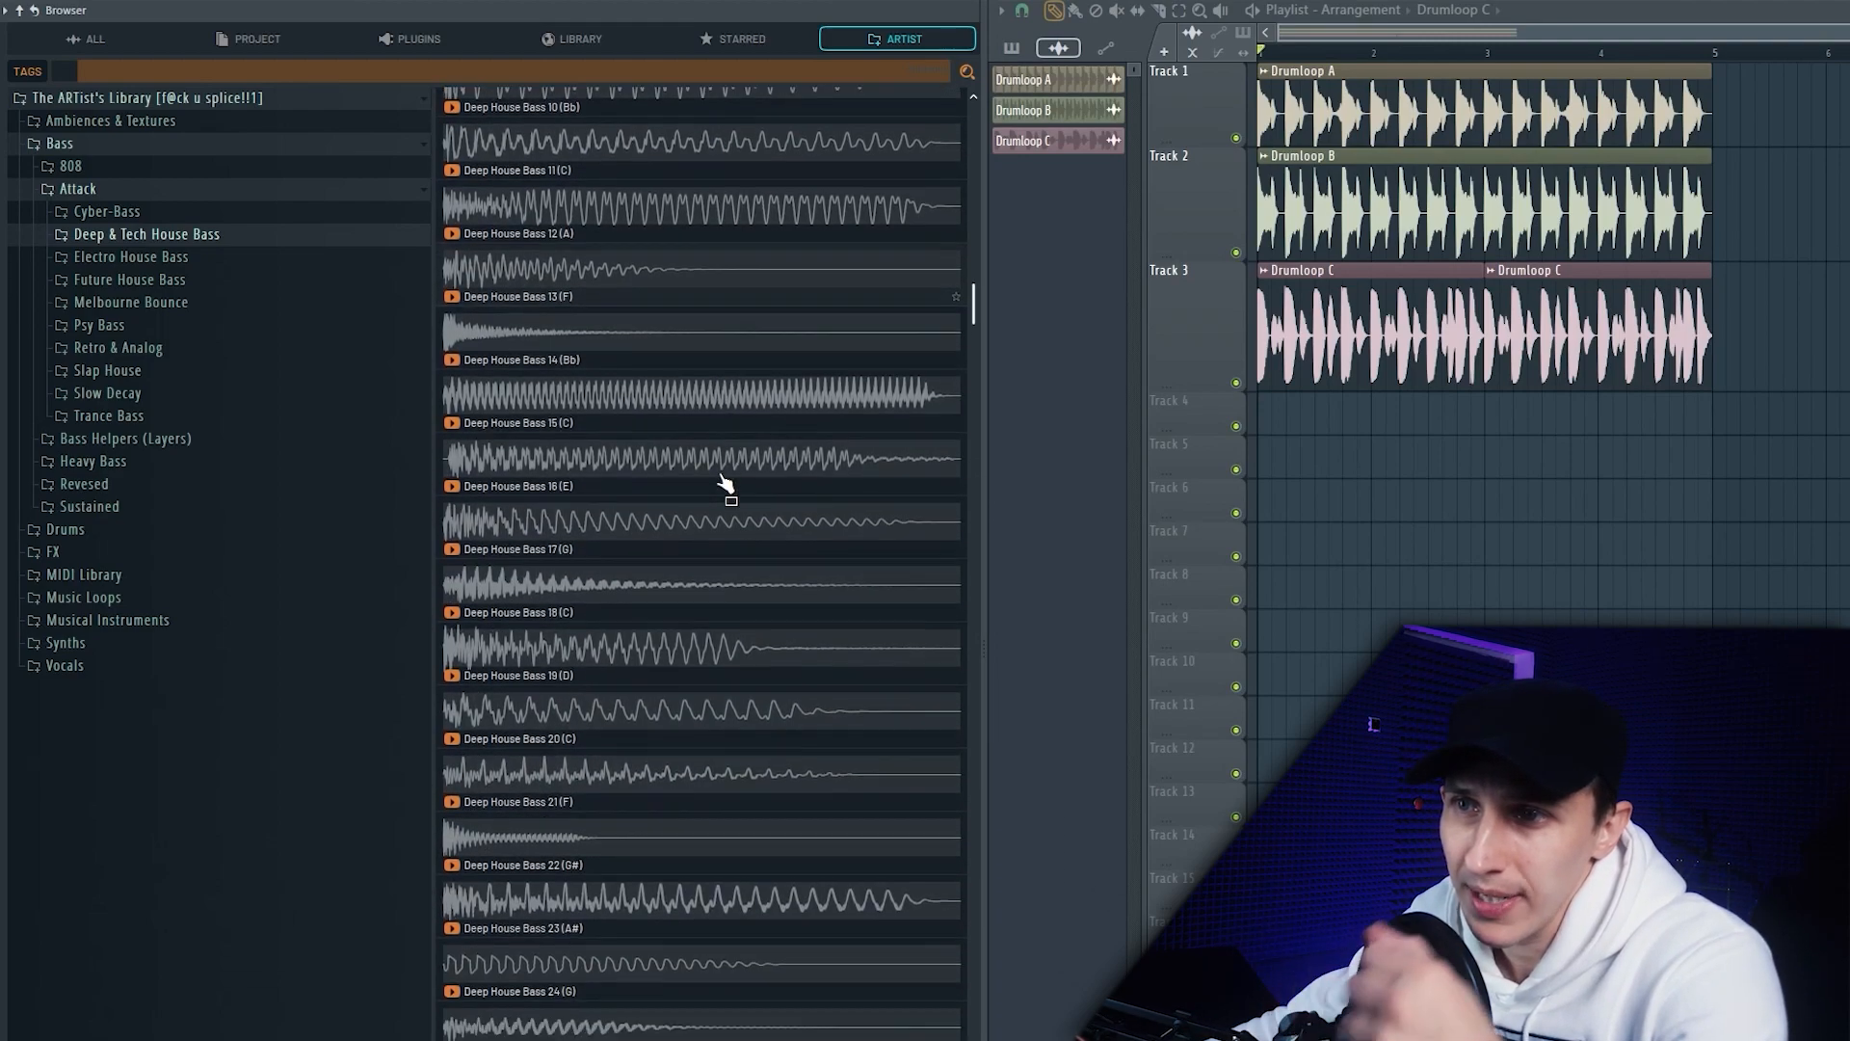
scroll(725, 485, down, 15)
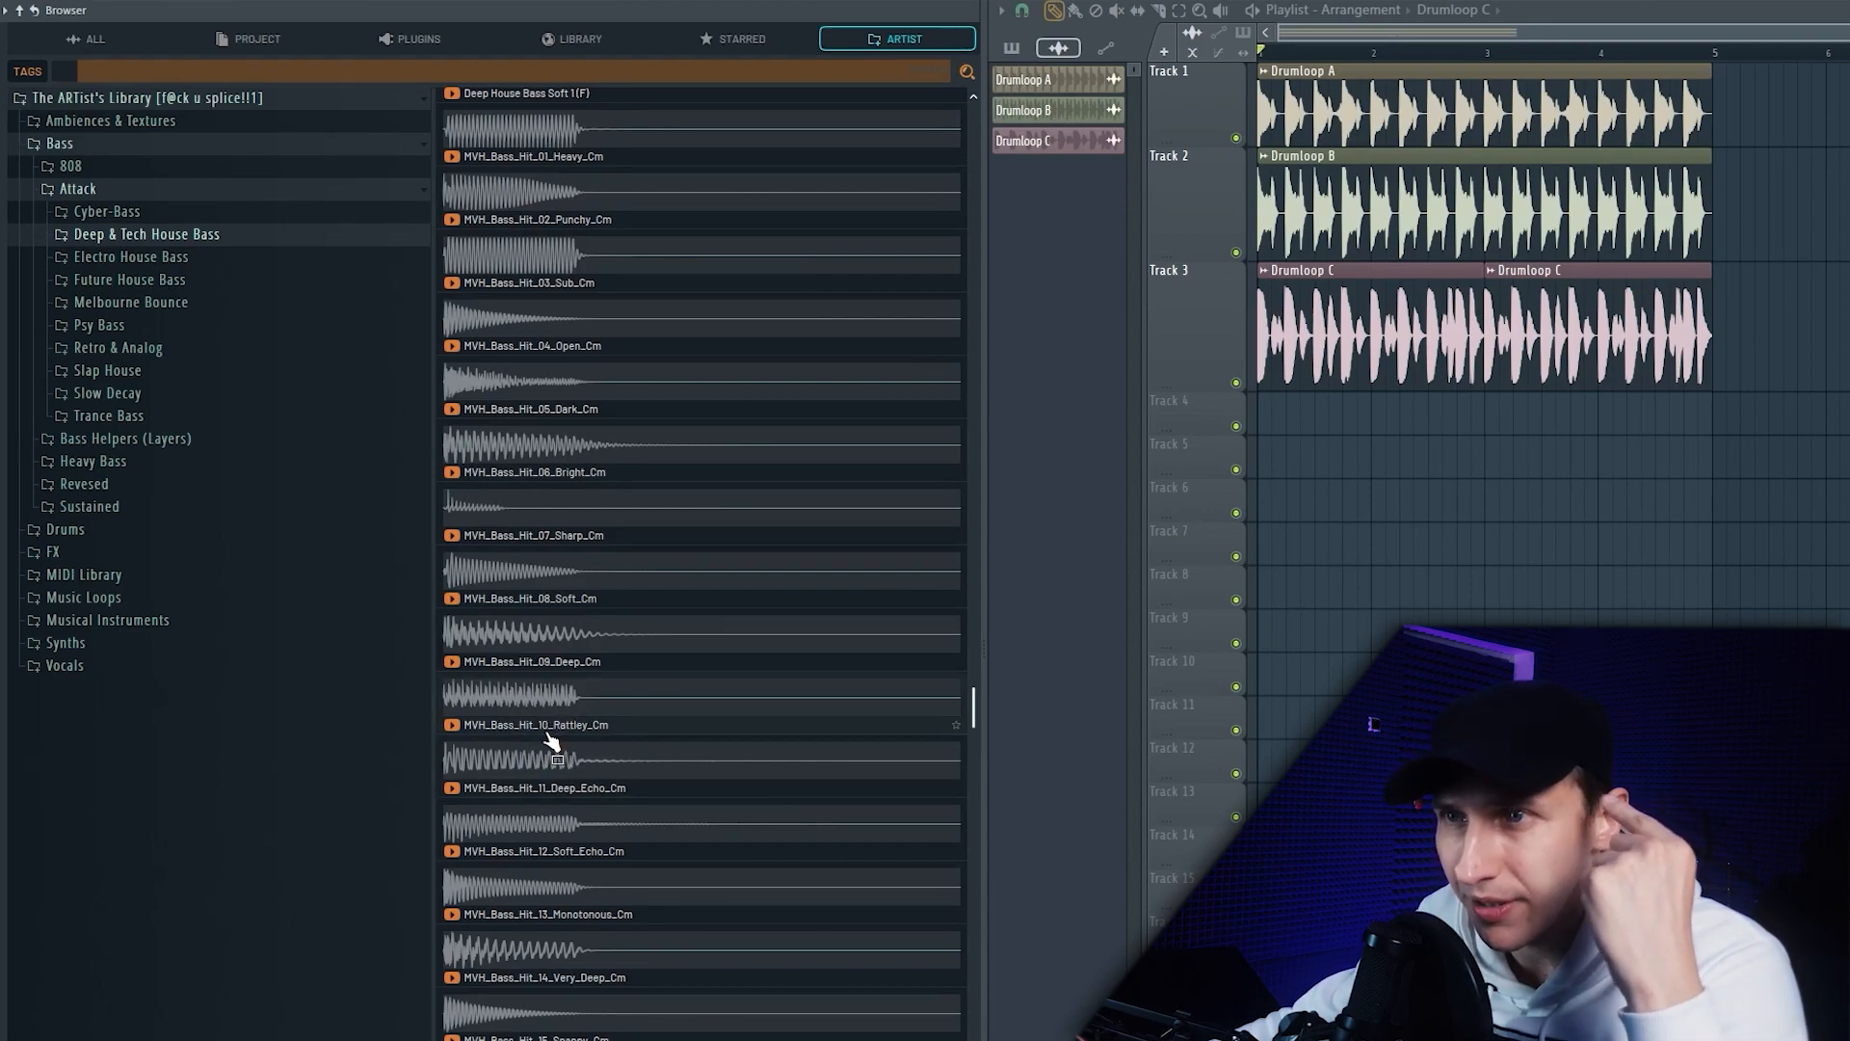
scroll(552, 742, down, 5)
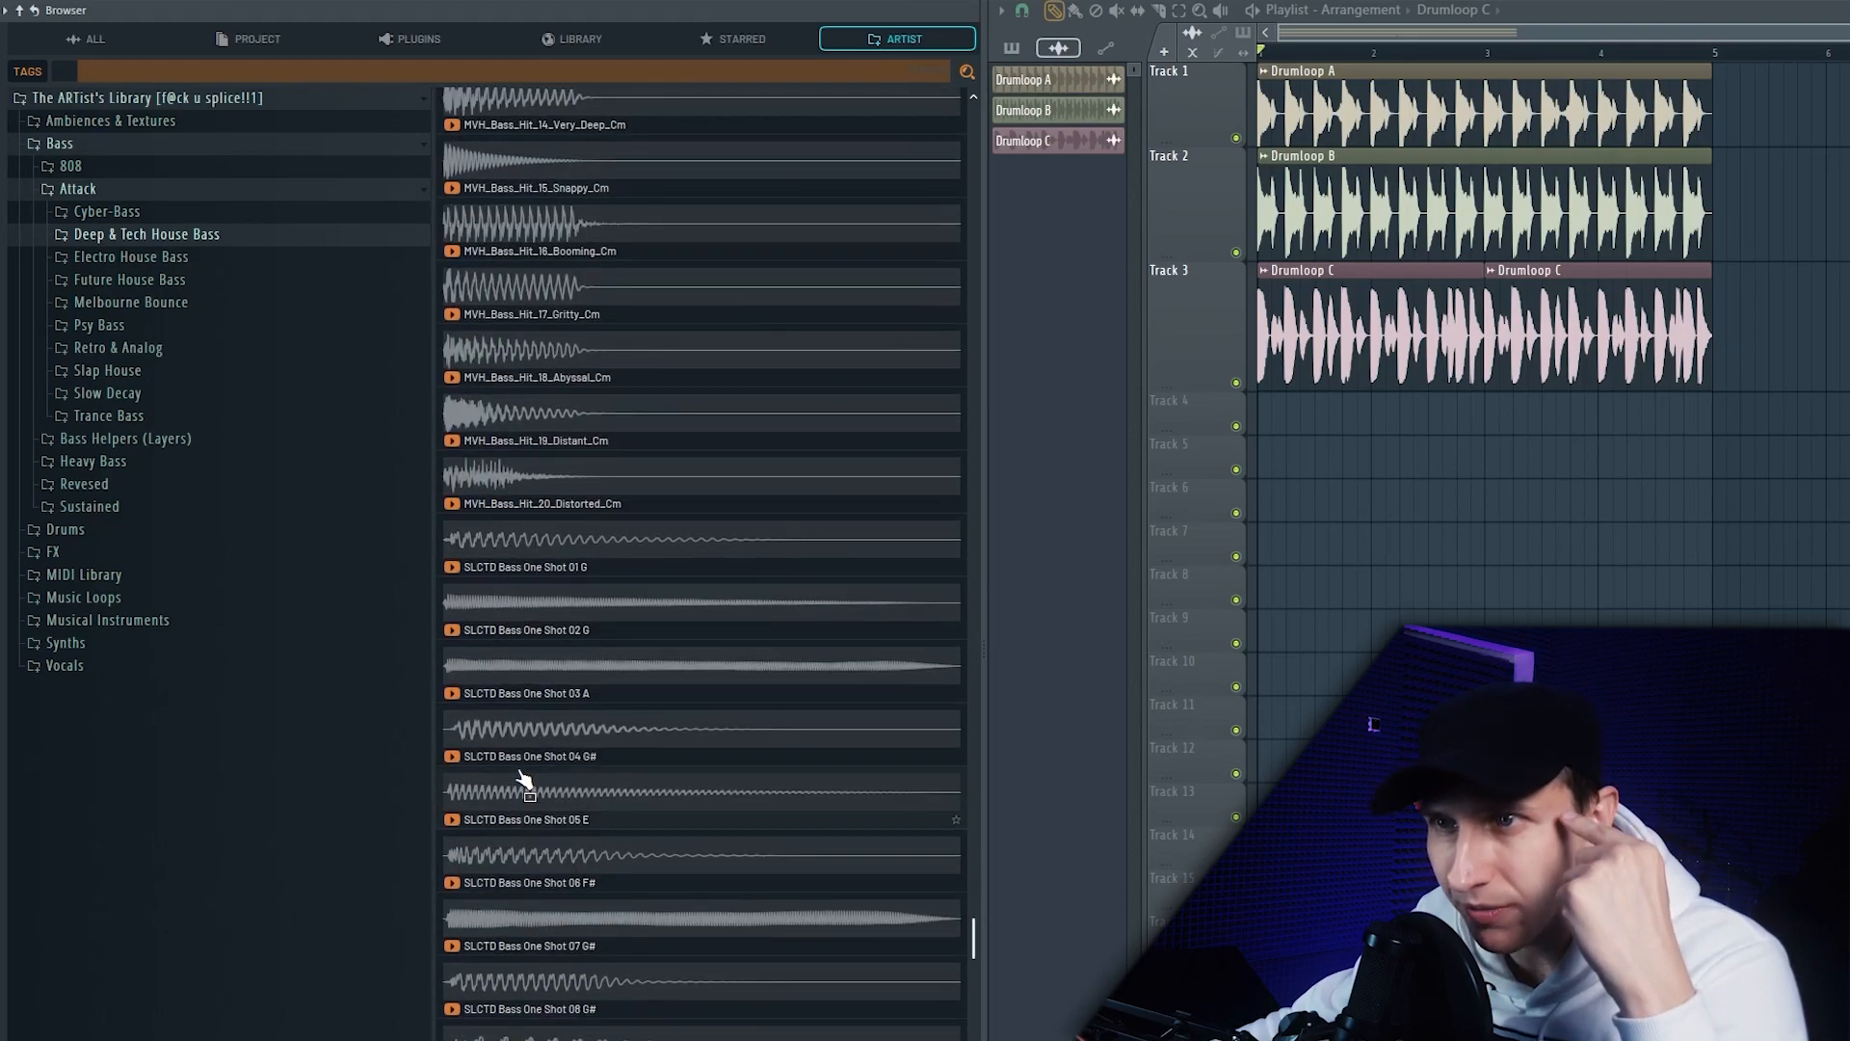
scroll(529, 786, up, 20)
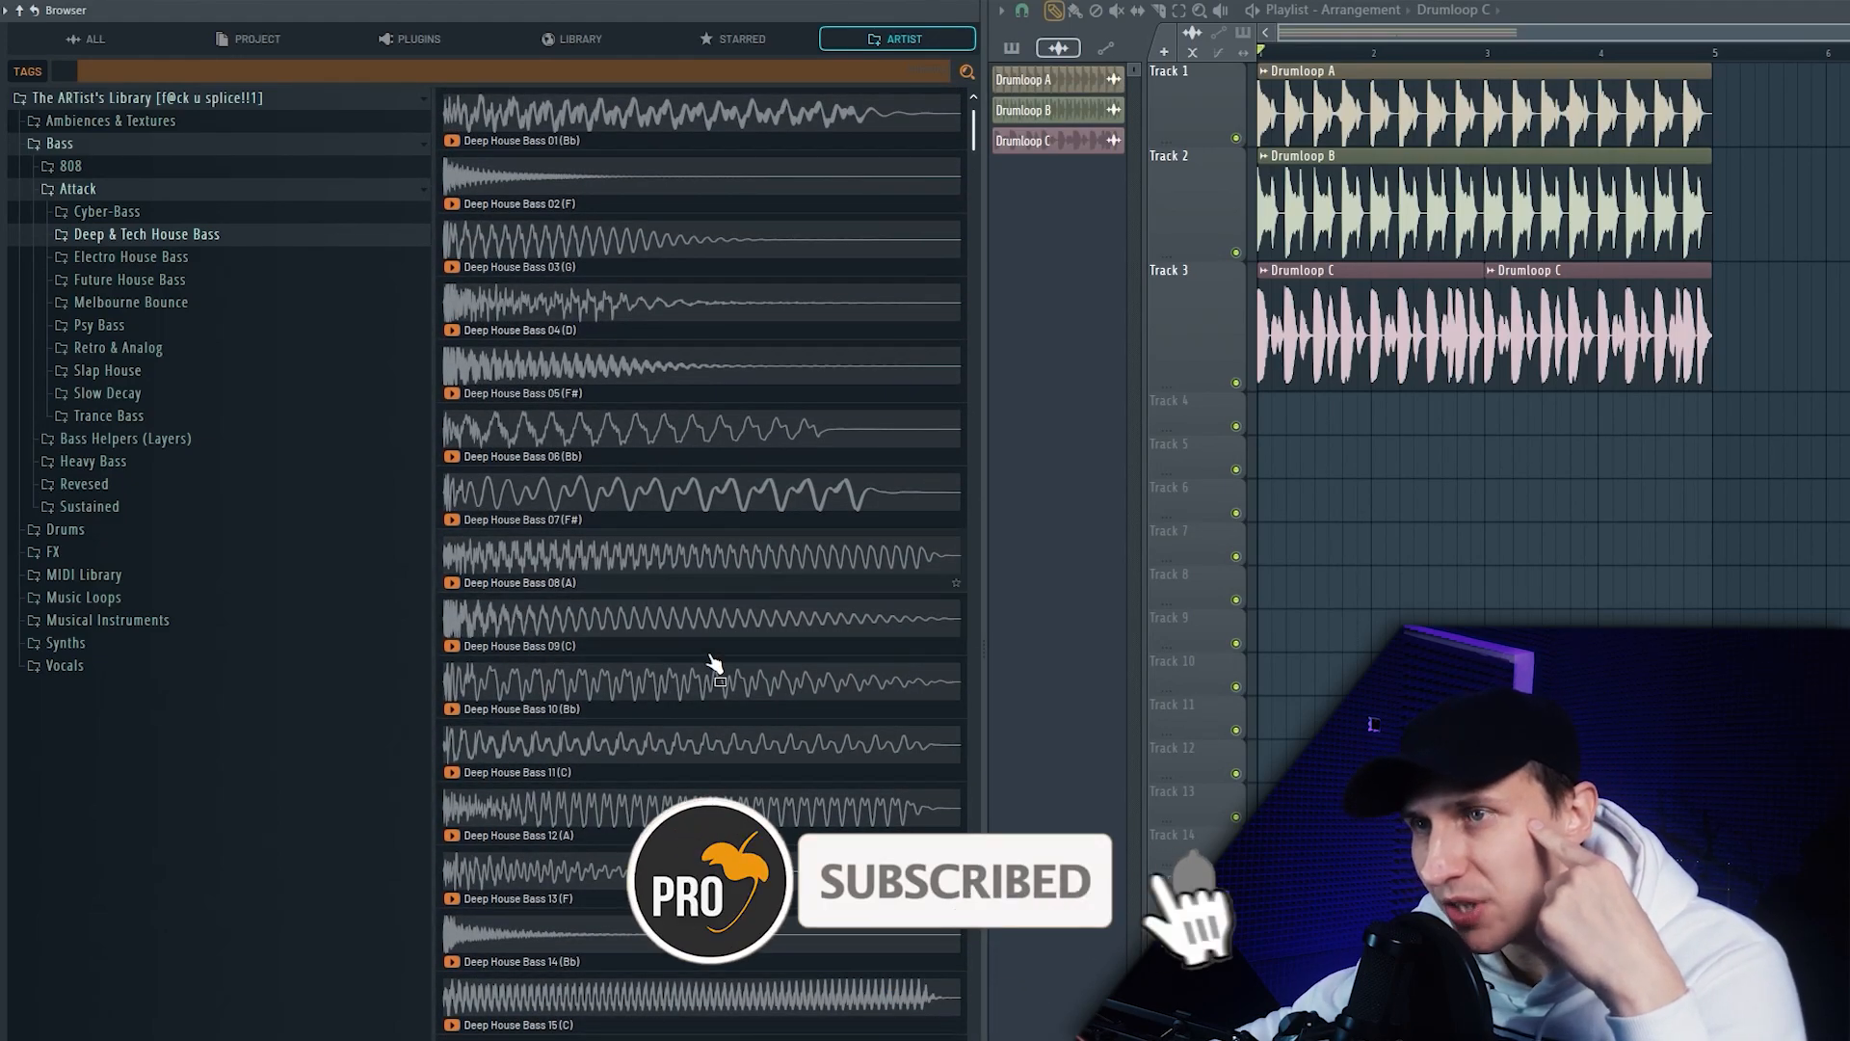
Step: Open the Electronc Music Loops folder under Drums > Drumloops and look through its sample waveforms
click(106, 193)
click(66, 302)
click(135, 349)
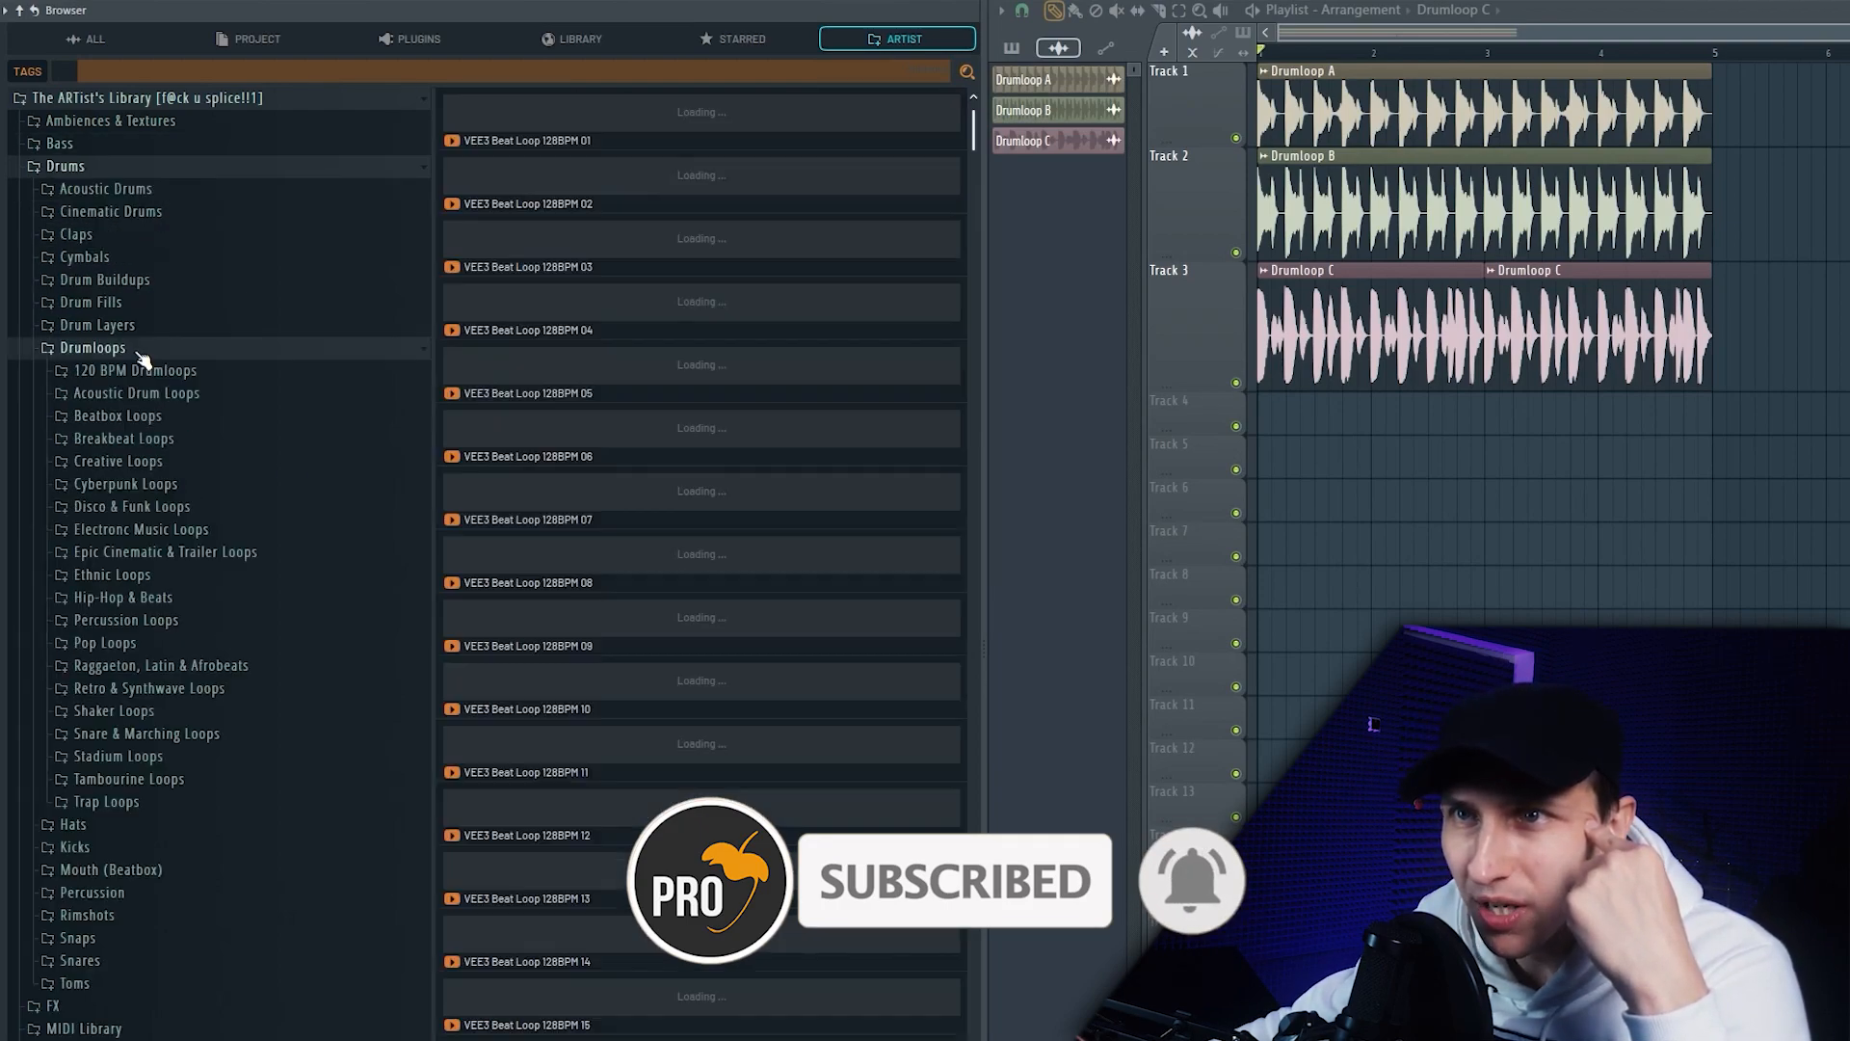
click(191, 530)
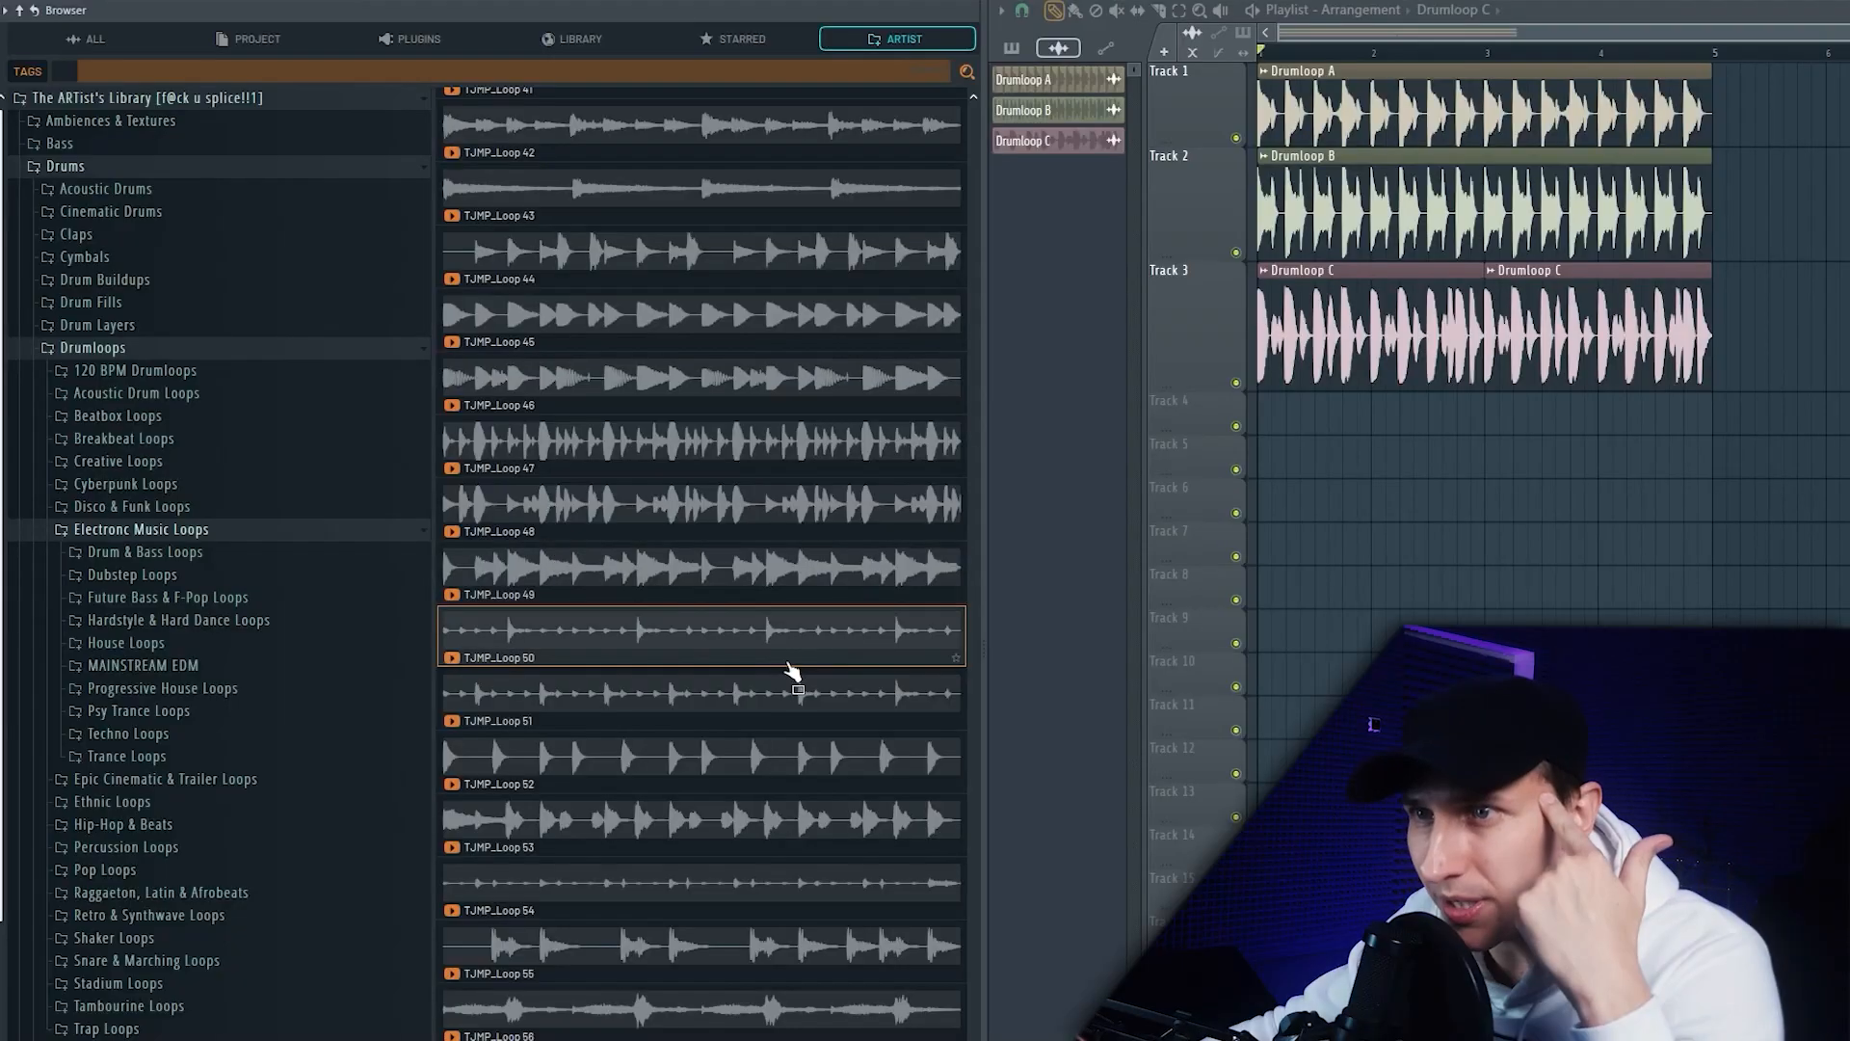
scroll(679, 603, up, 15)
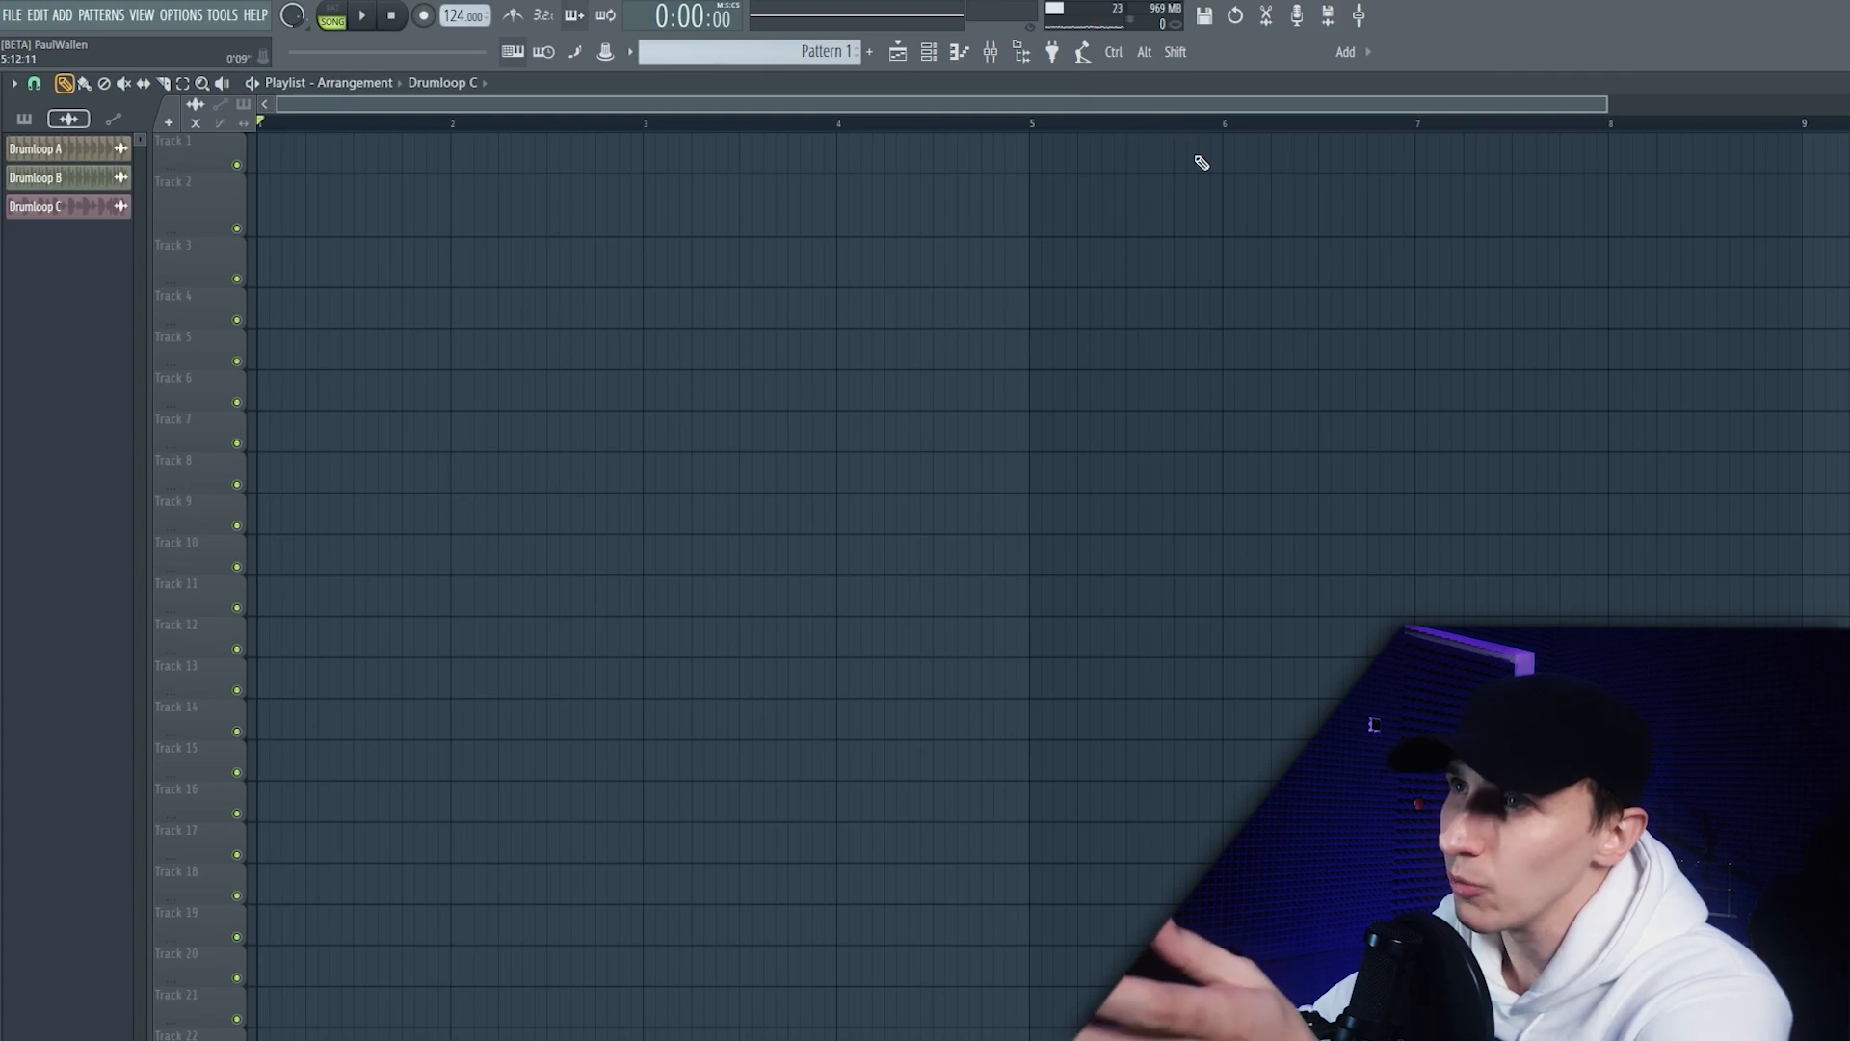
Step: Reposition the playhead along the empty playlist's timeline, ending between bars 5 and 6
click(1515, 123)
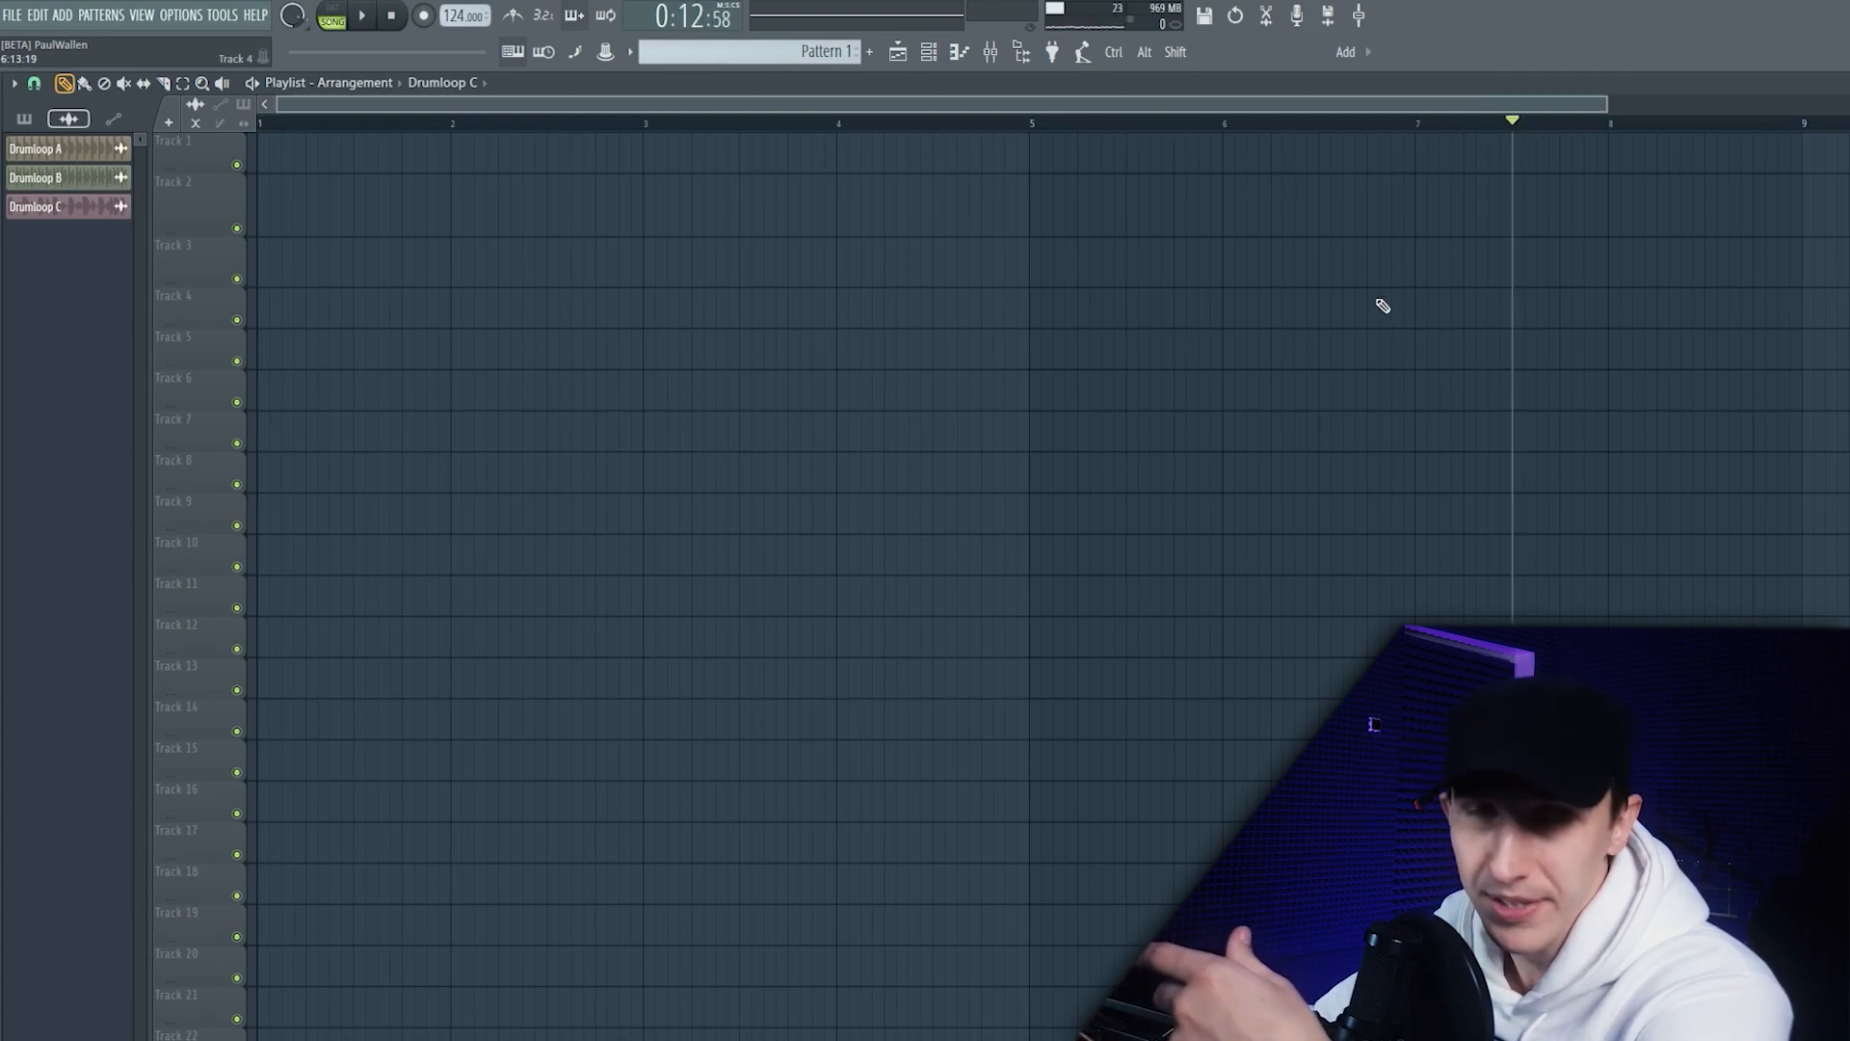
click(1767, 123)
click(1102, 123)
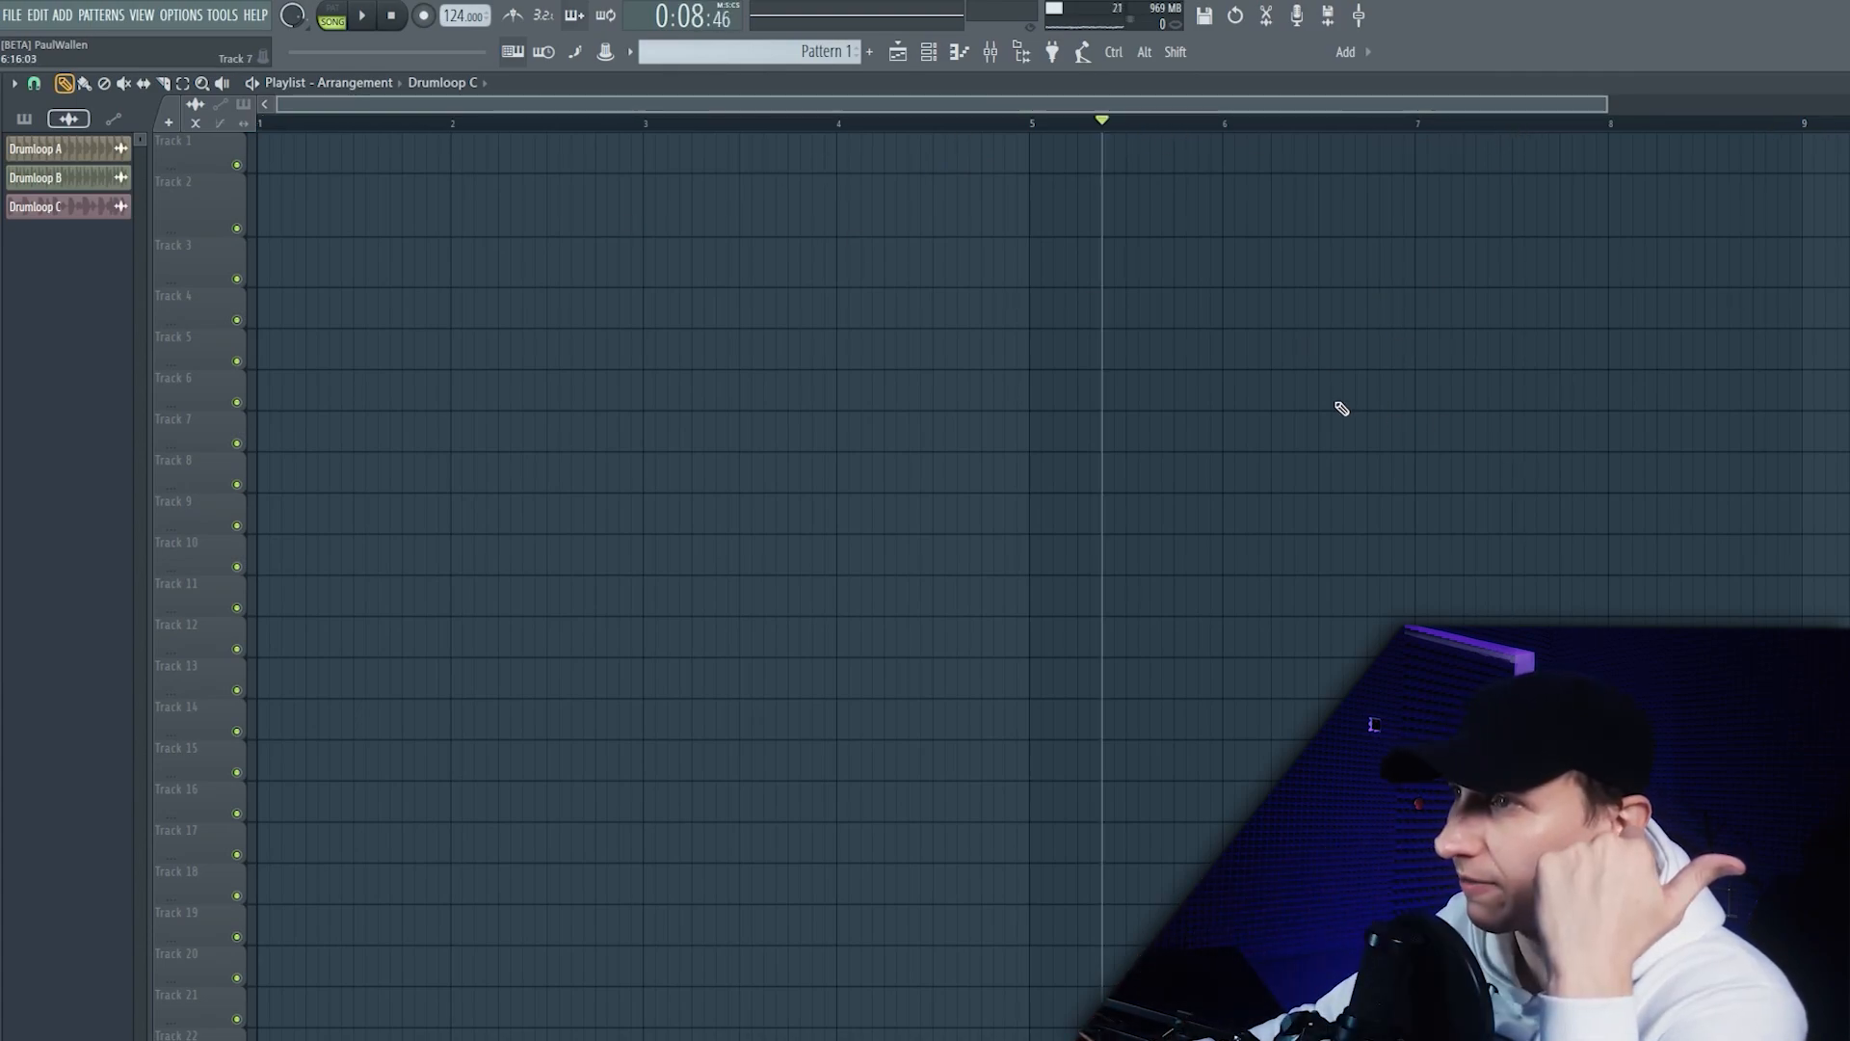
Step: Place several Drumloop C clips on playlist tracks between 7 and 12, and delete them all again
click(1819, 472)
click(1349, 637)
click(636, 595)
click(492, 472)
right_click(1378, 637)
right_click(790, 596)
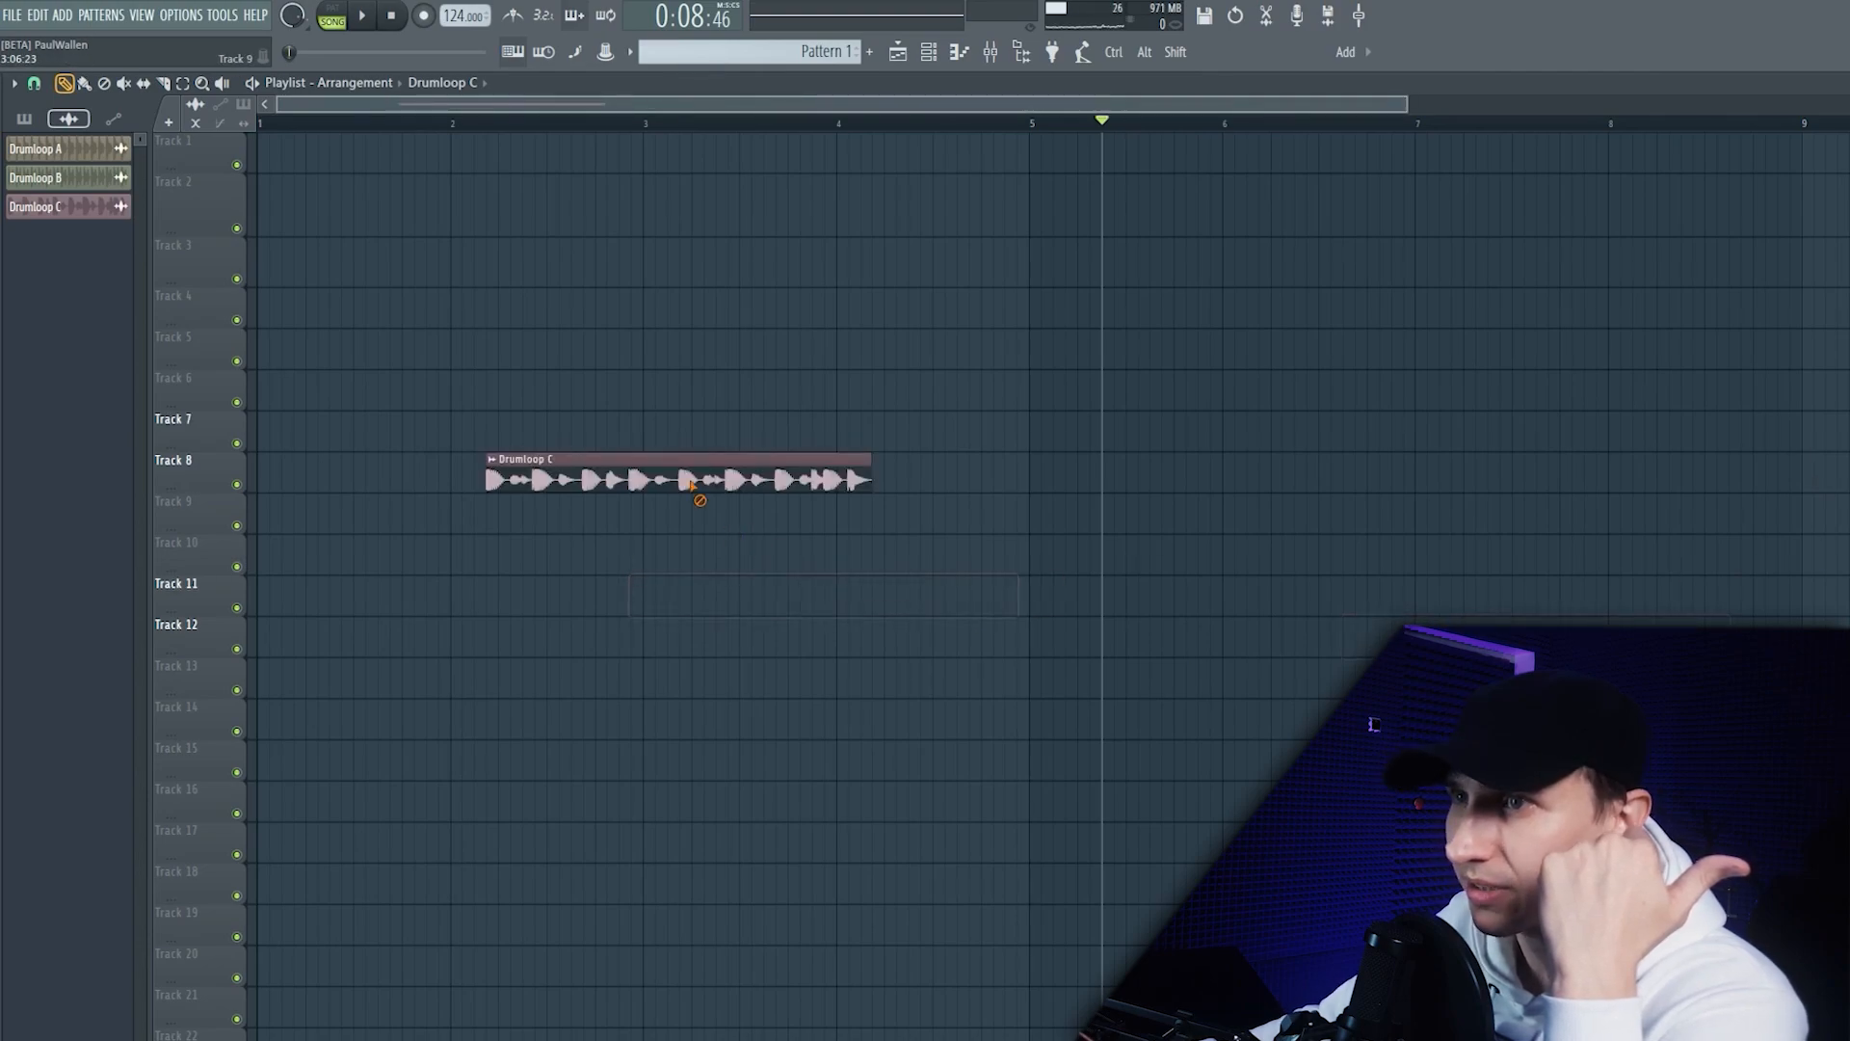
right_click(718, 482)
Step: Move the playlist's playhead to about the middle of bar 8, and Drumloop A's piano roll playhead to bar 6
click(1549, 123)
click(1718, 123)
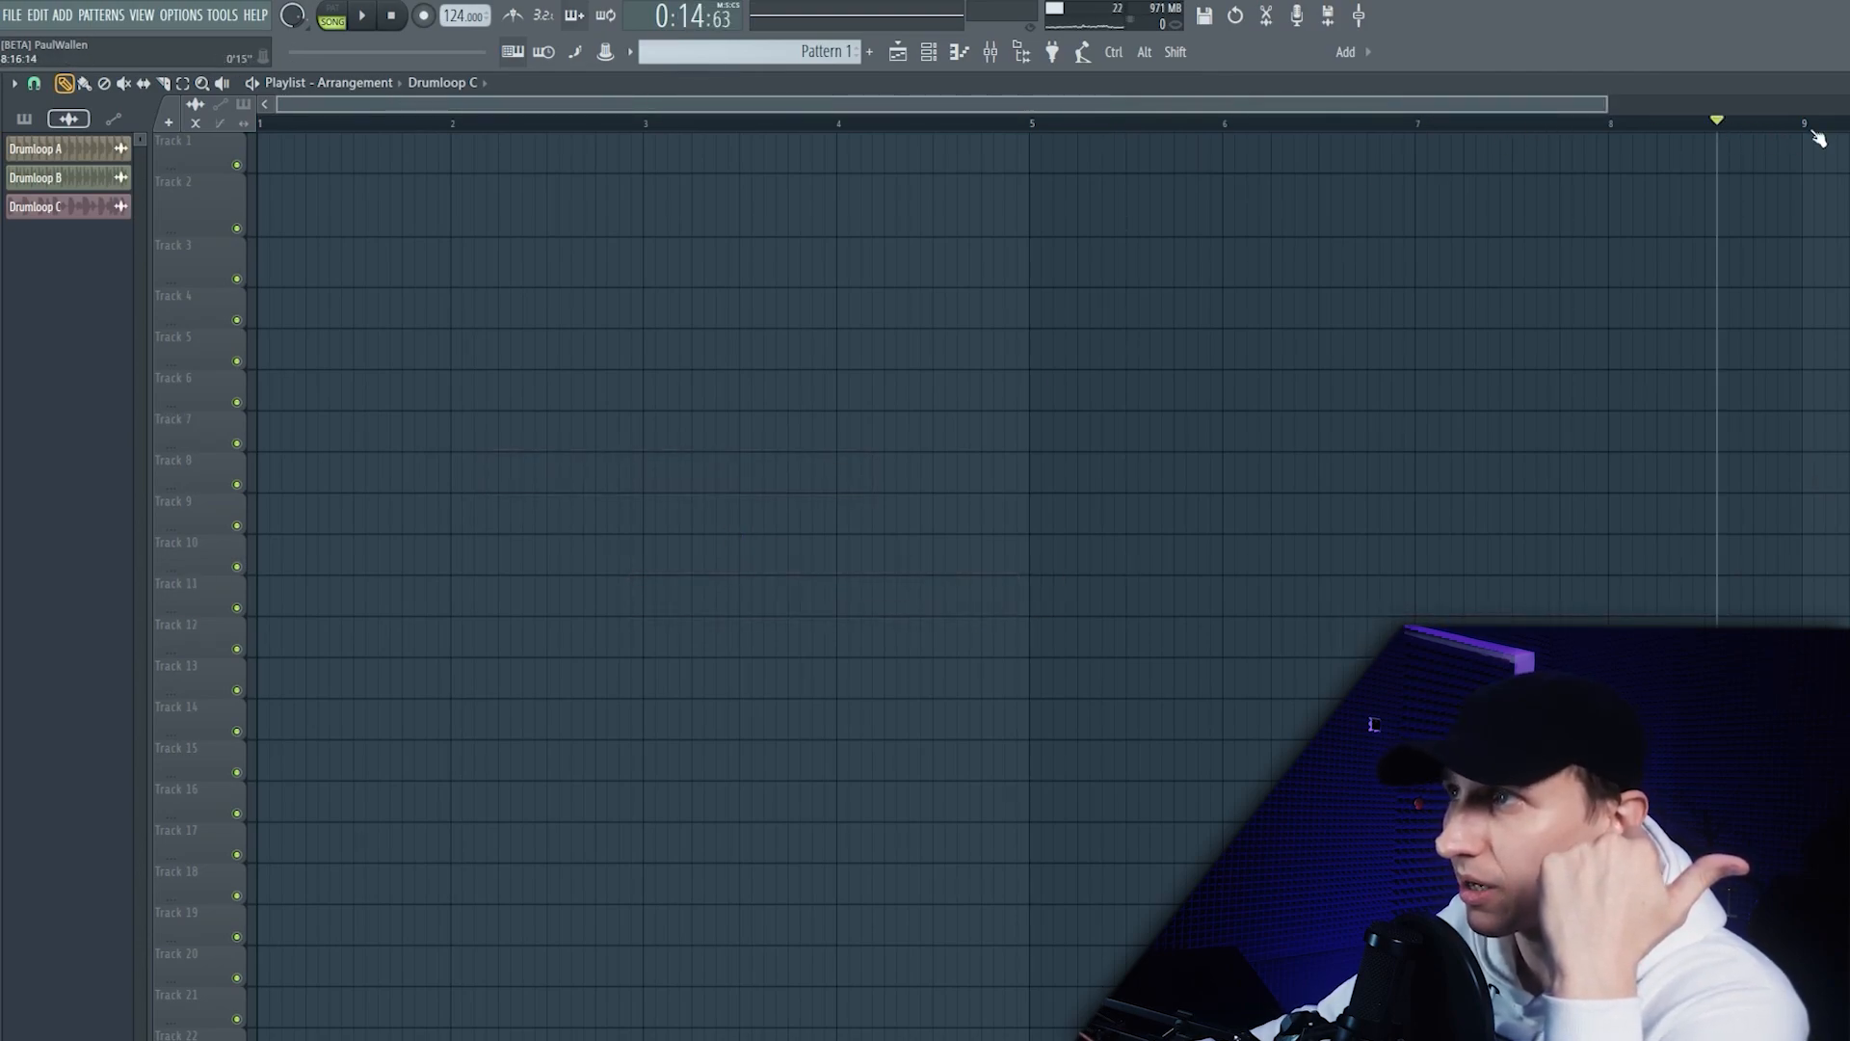
click(928, 51)
key(l)
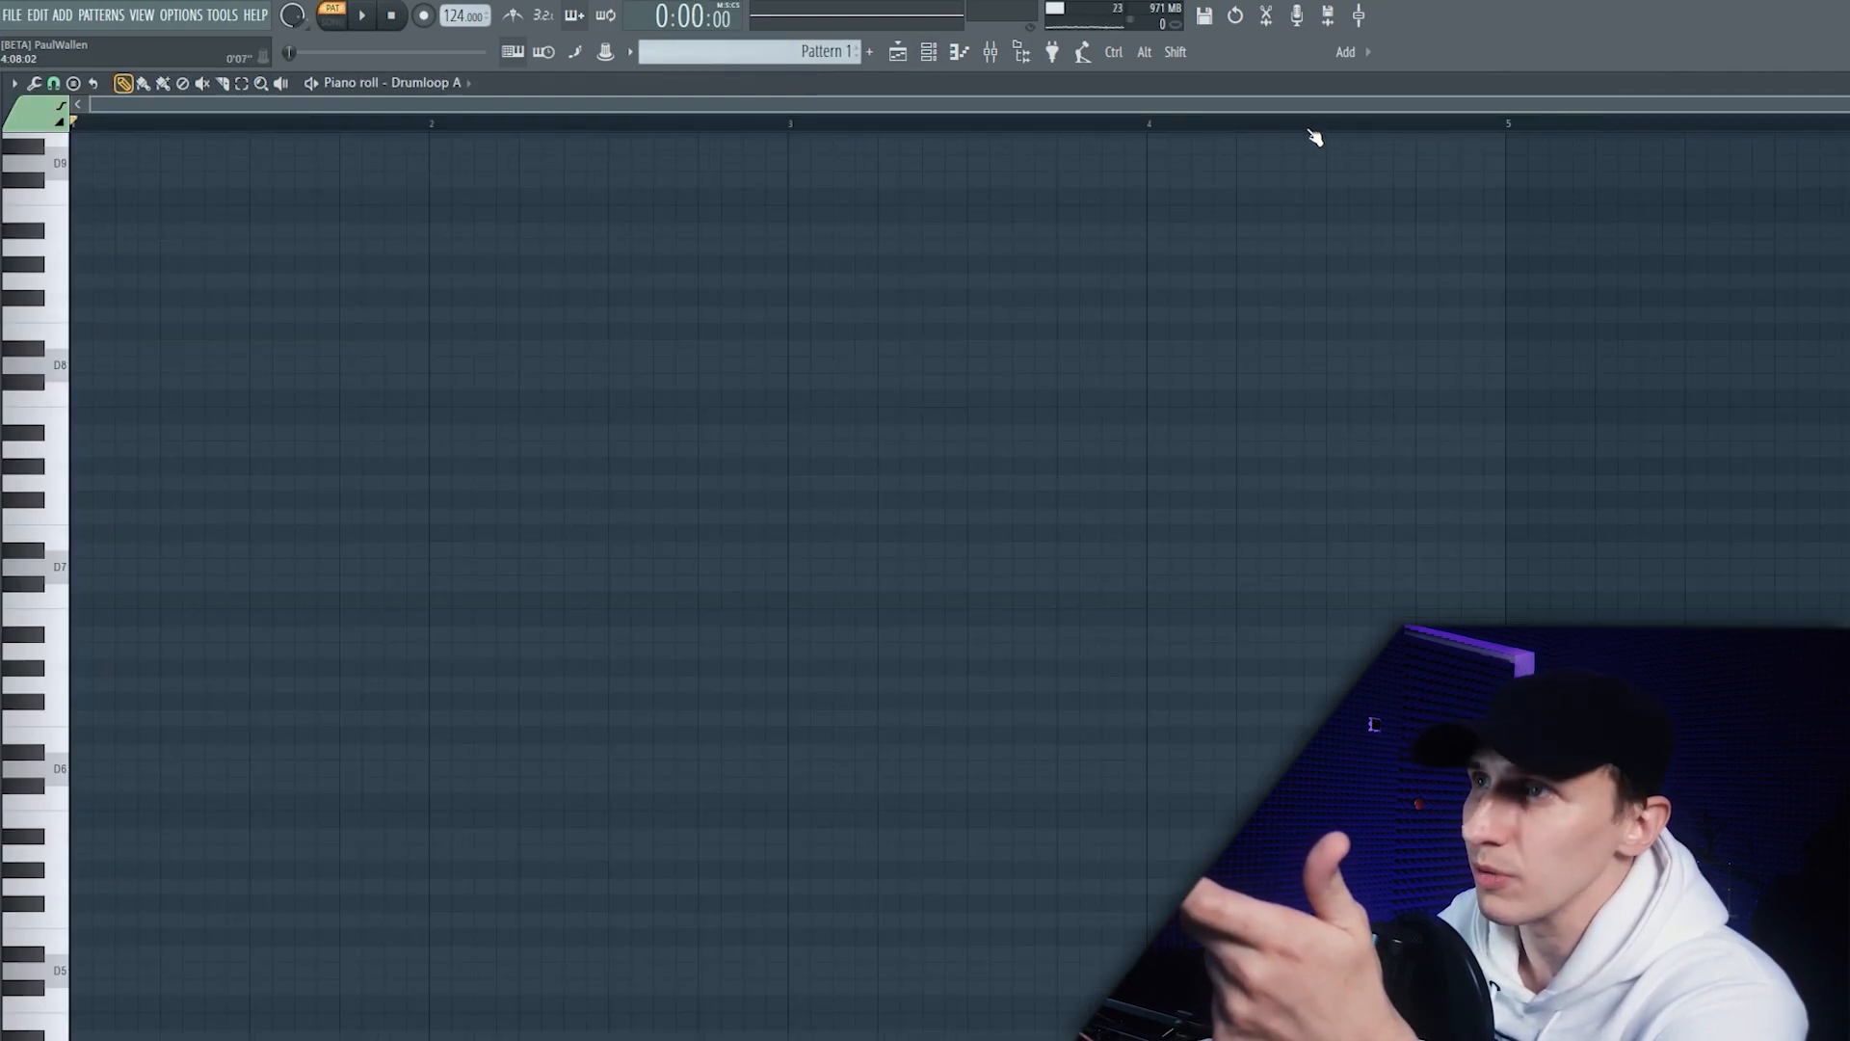
click(1439, 123)
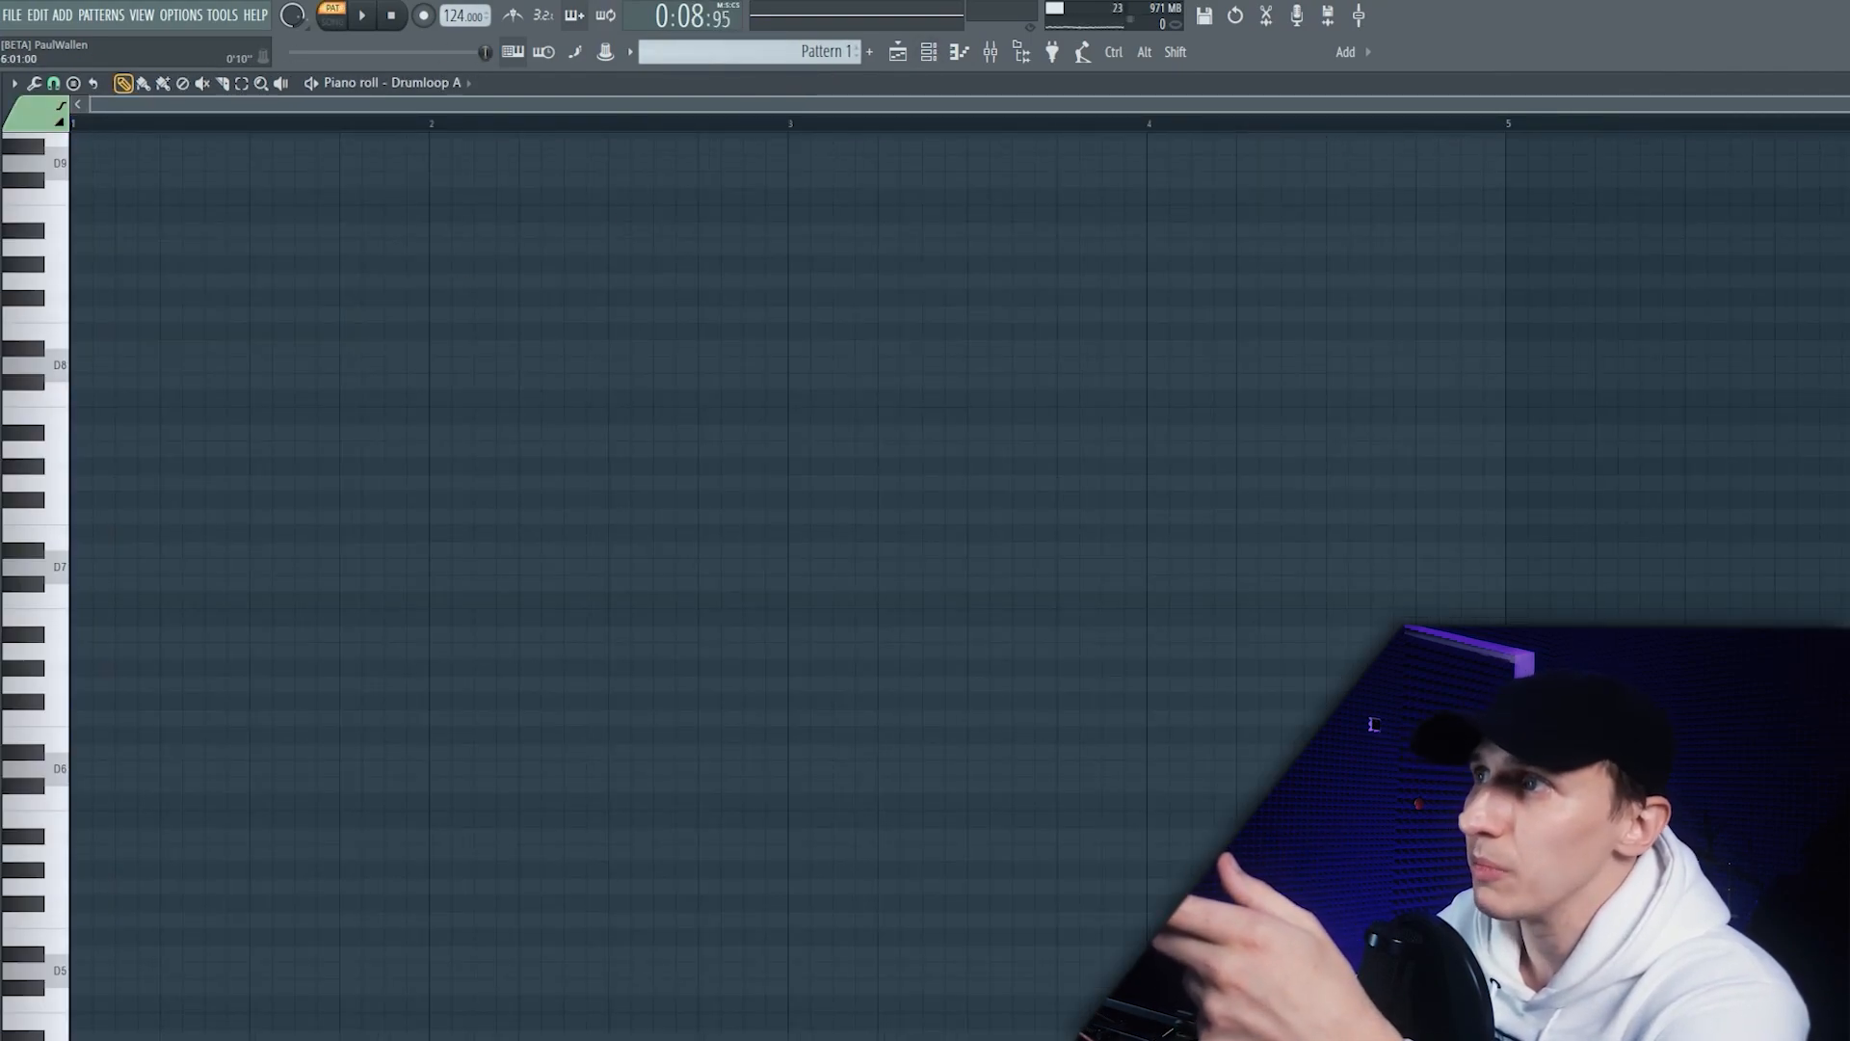
click(427, 125)
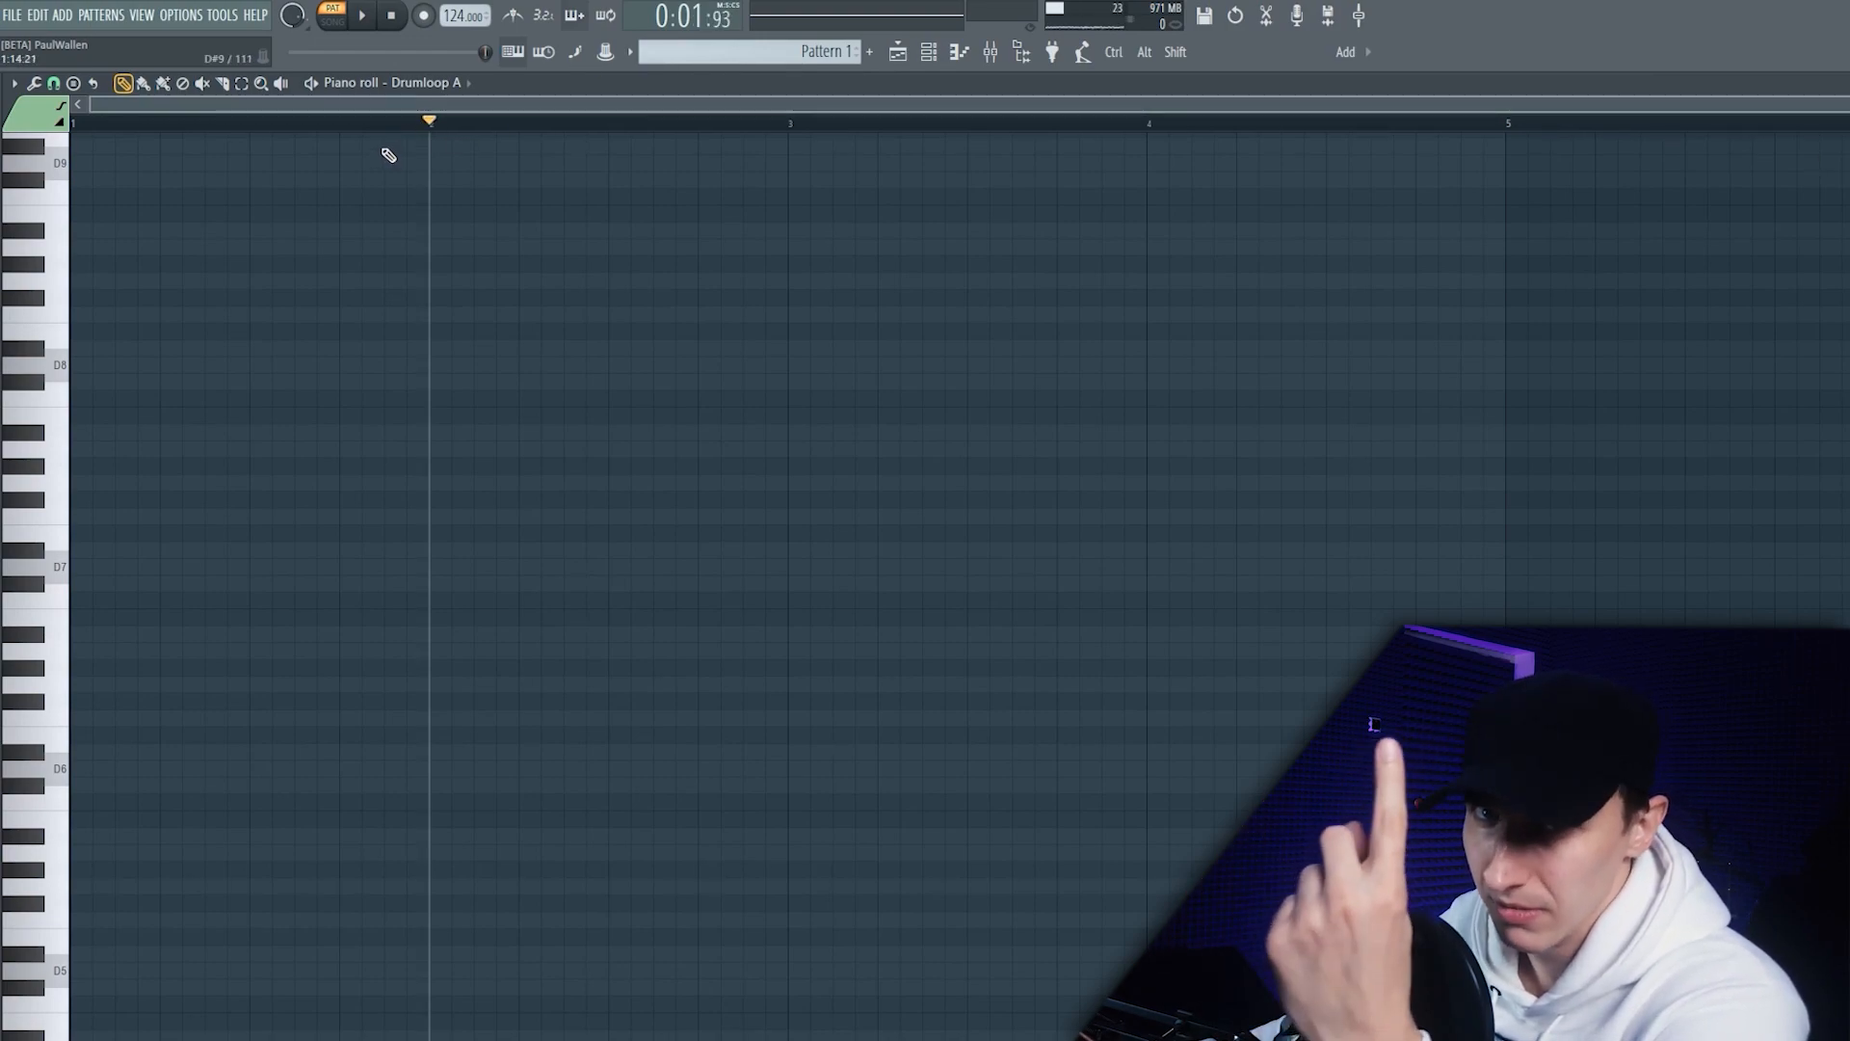
click(1306, 125)
click(1708, 125)
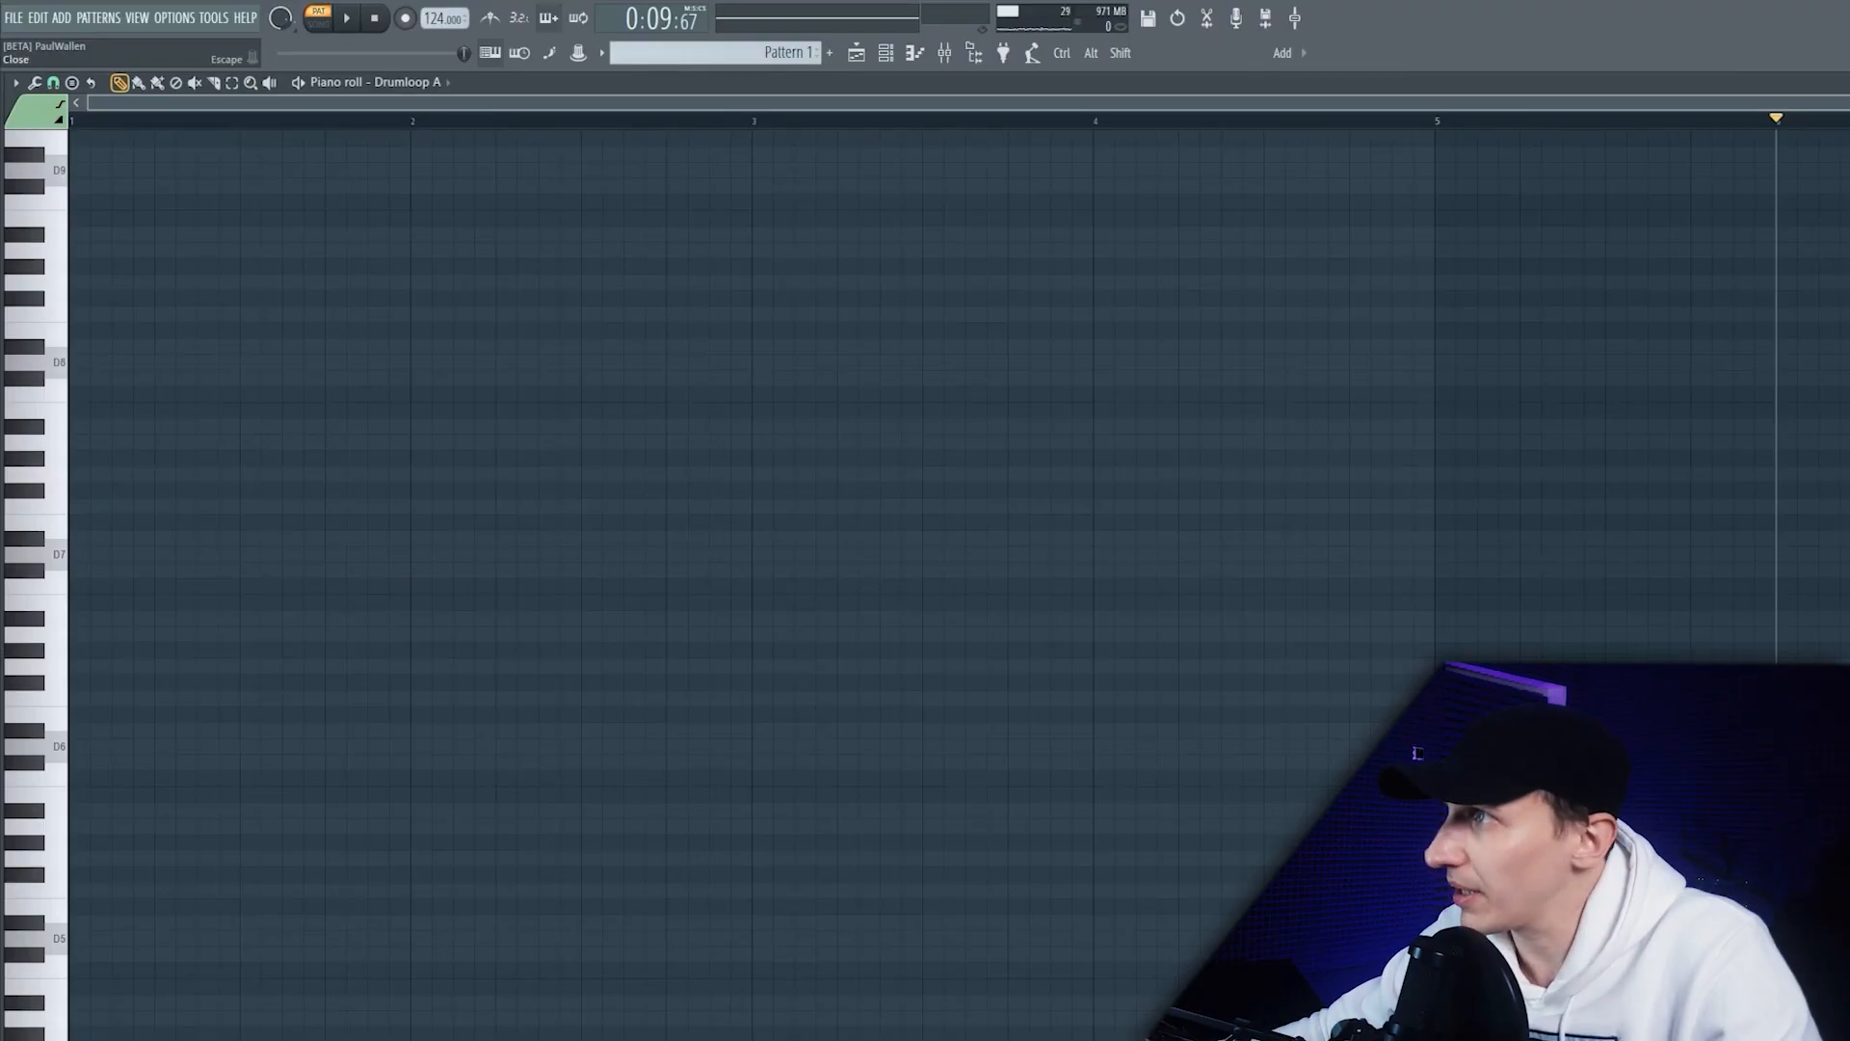
Step: Return to the playlist, place overlapping Drumloop C clips on tracks 11 and 12, and select both clips
key(Escape)
key(F6)
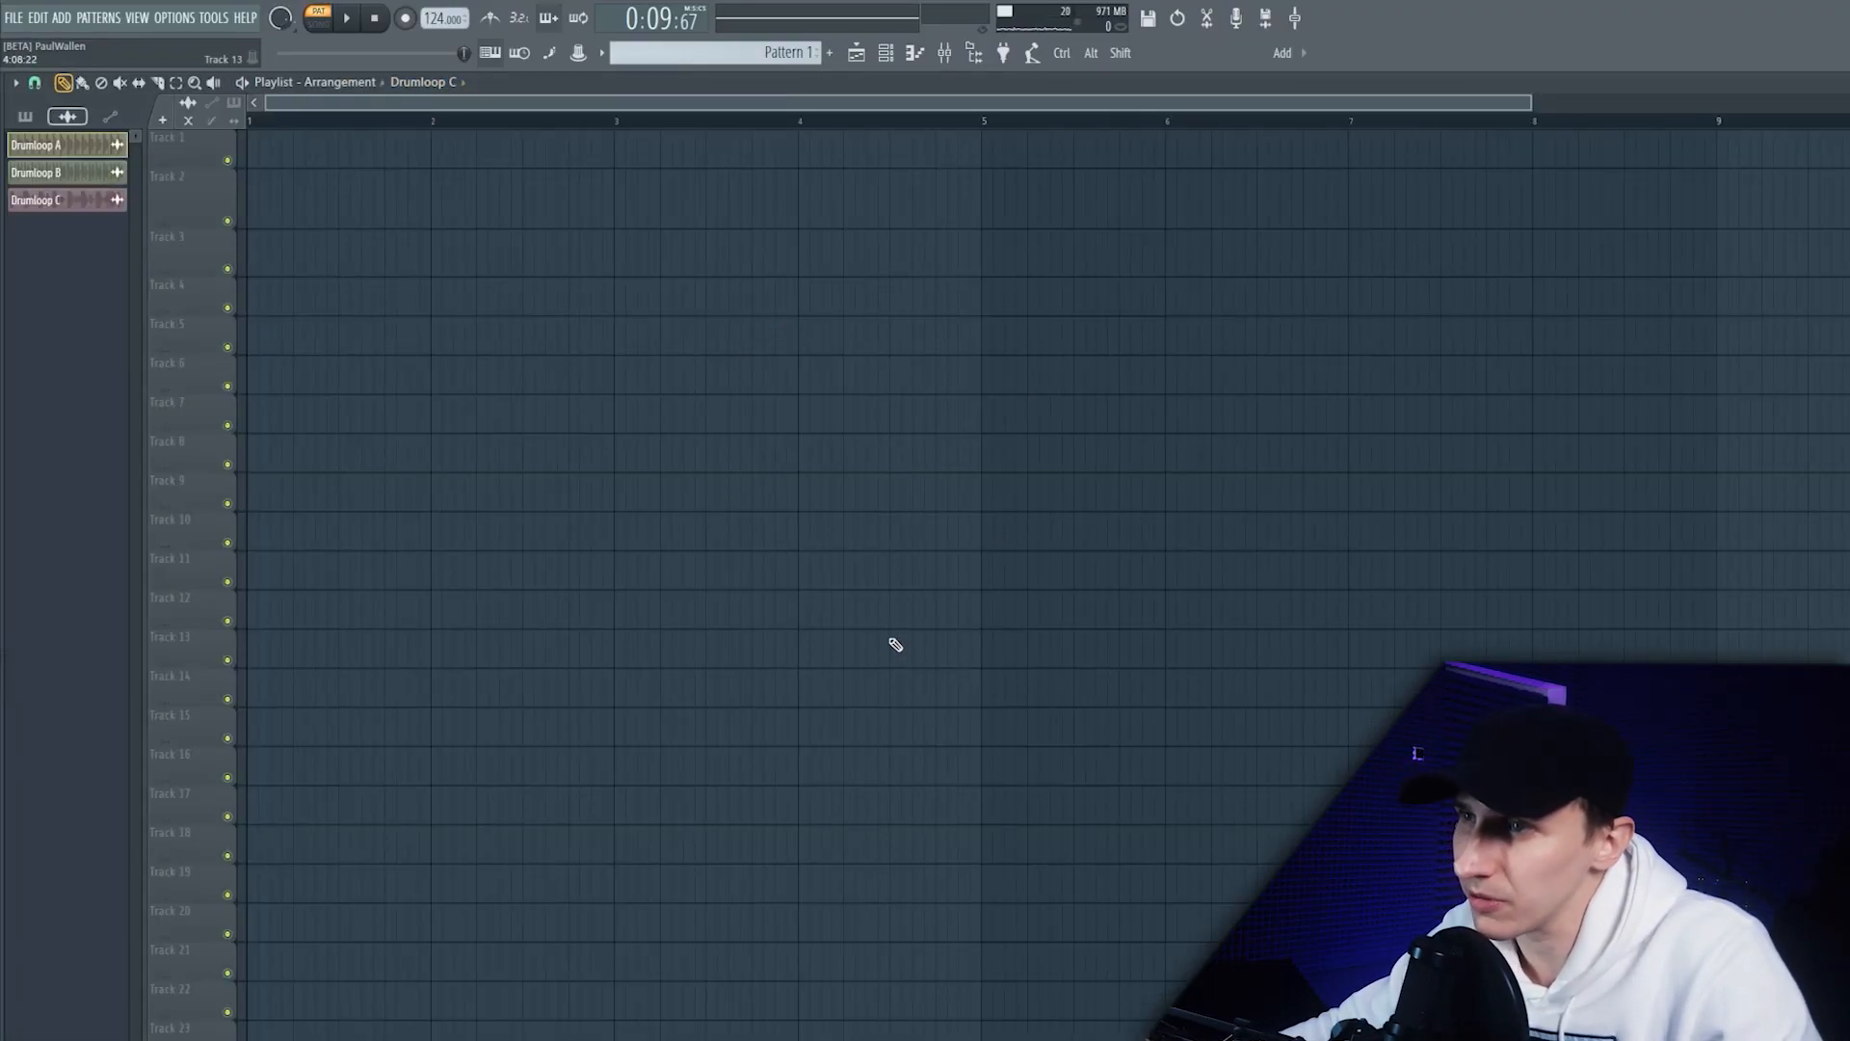
click(791, 607)
click(1041, 535)
drag(544, 699, 637, 615)
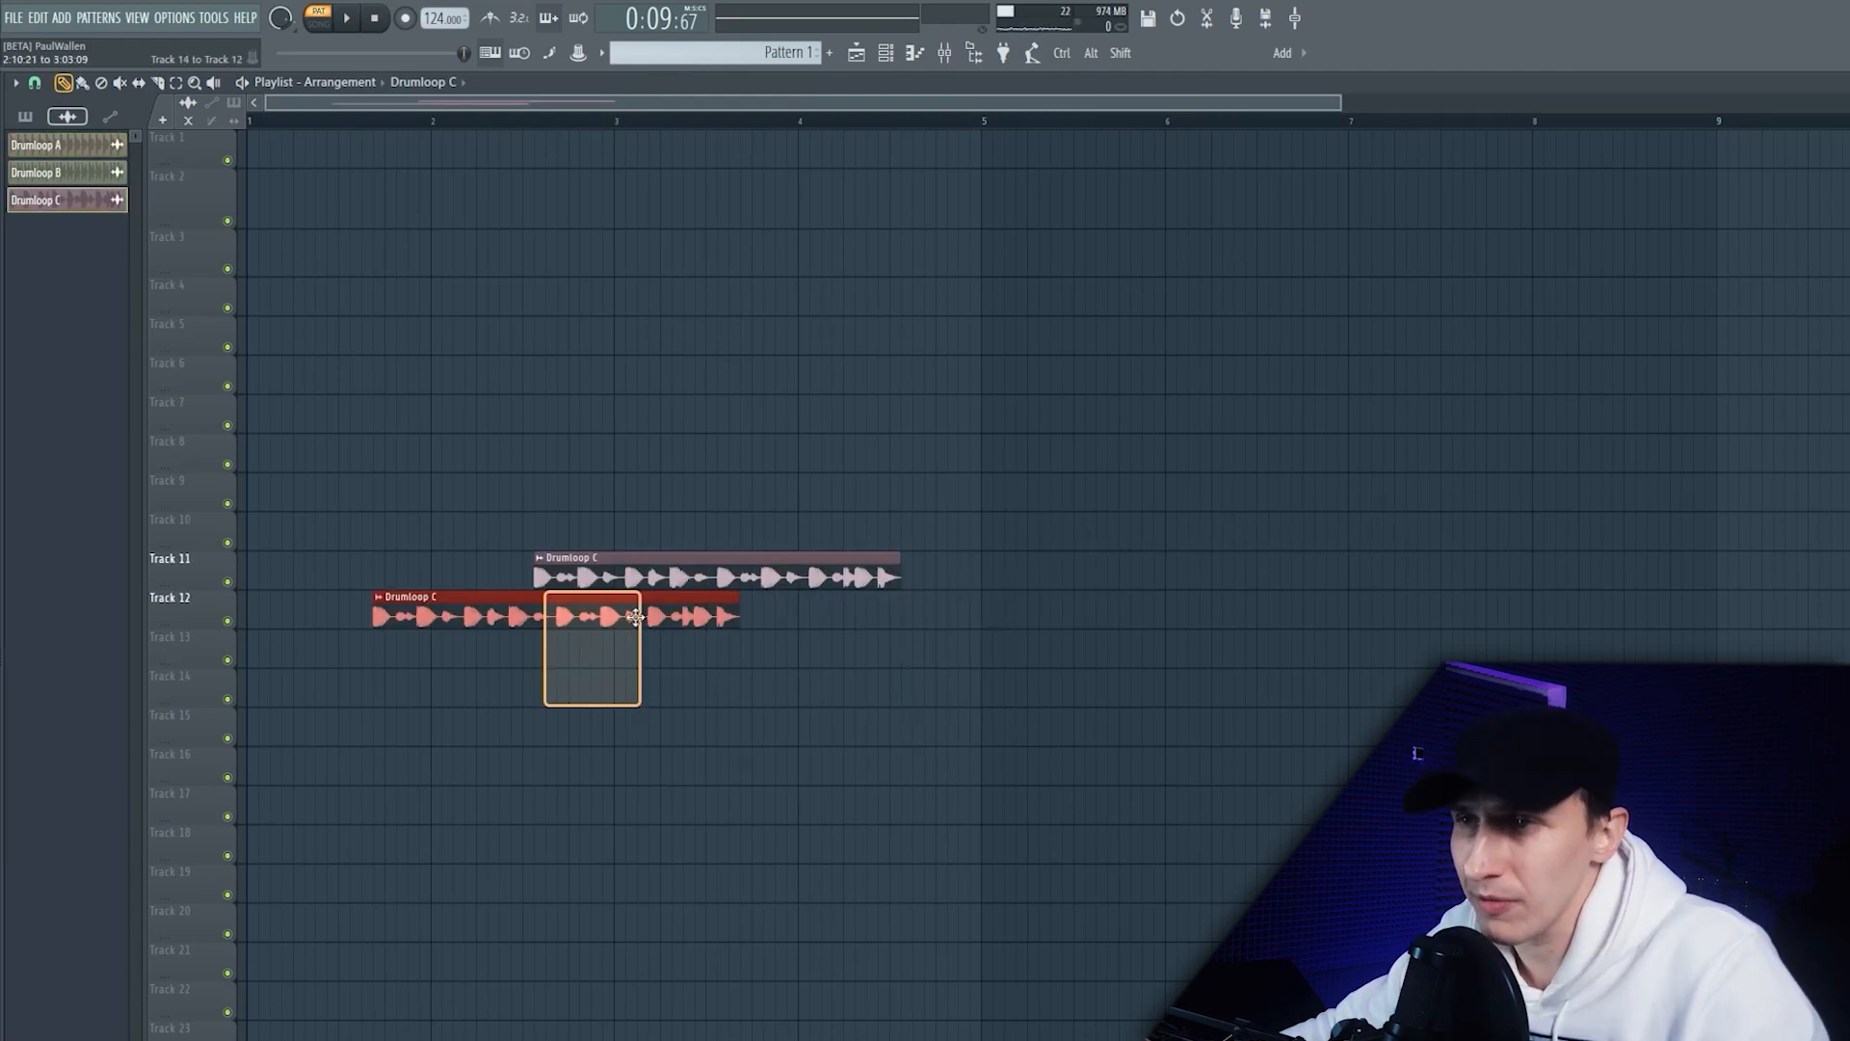
drag(573, 732, 718, 533)
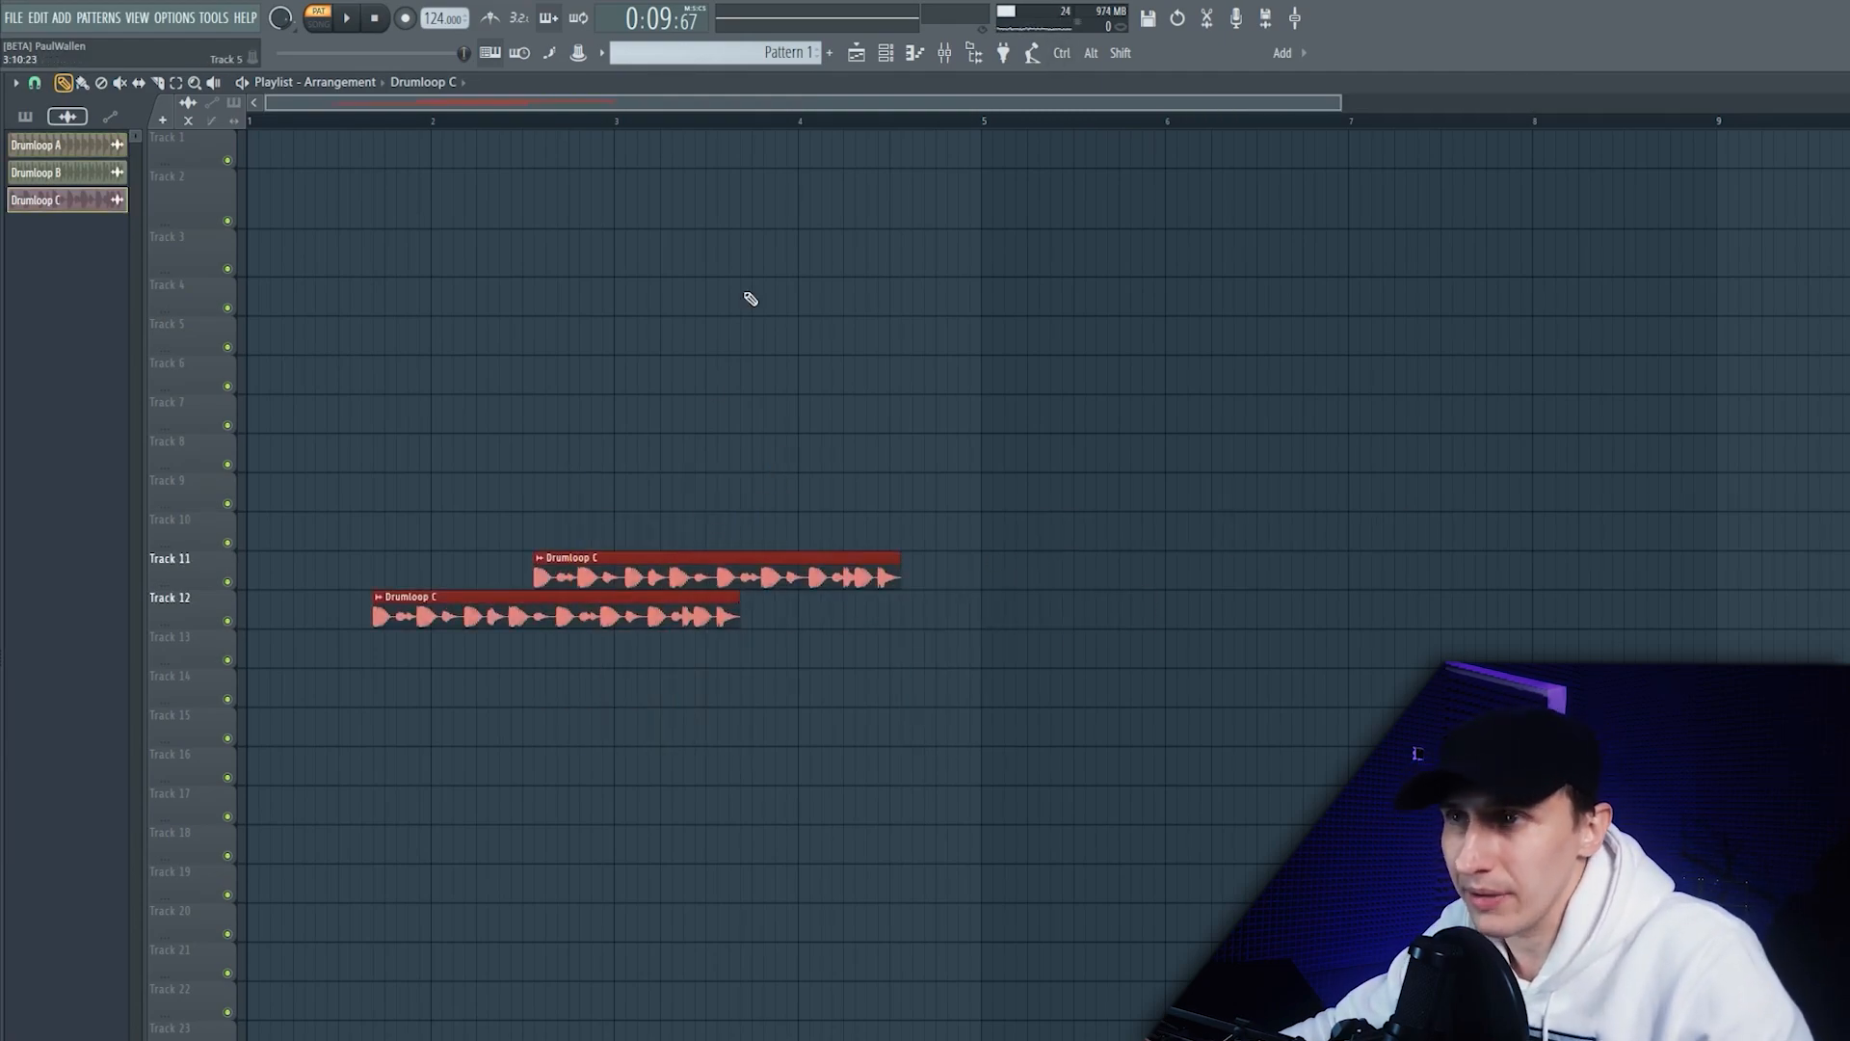
Step: Switch playback to song mode and place the playhead at bar 9 of the playlist
drag(739, 105, 1112, 133)
click(920, 119)
drag(925, 105, 472, 135)
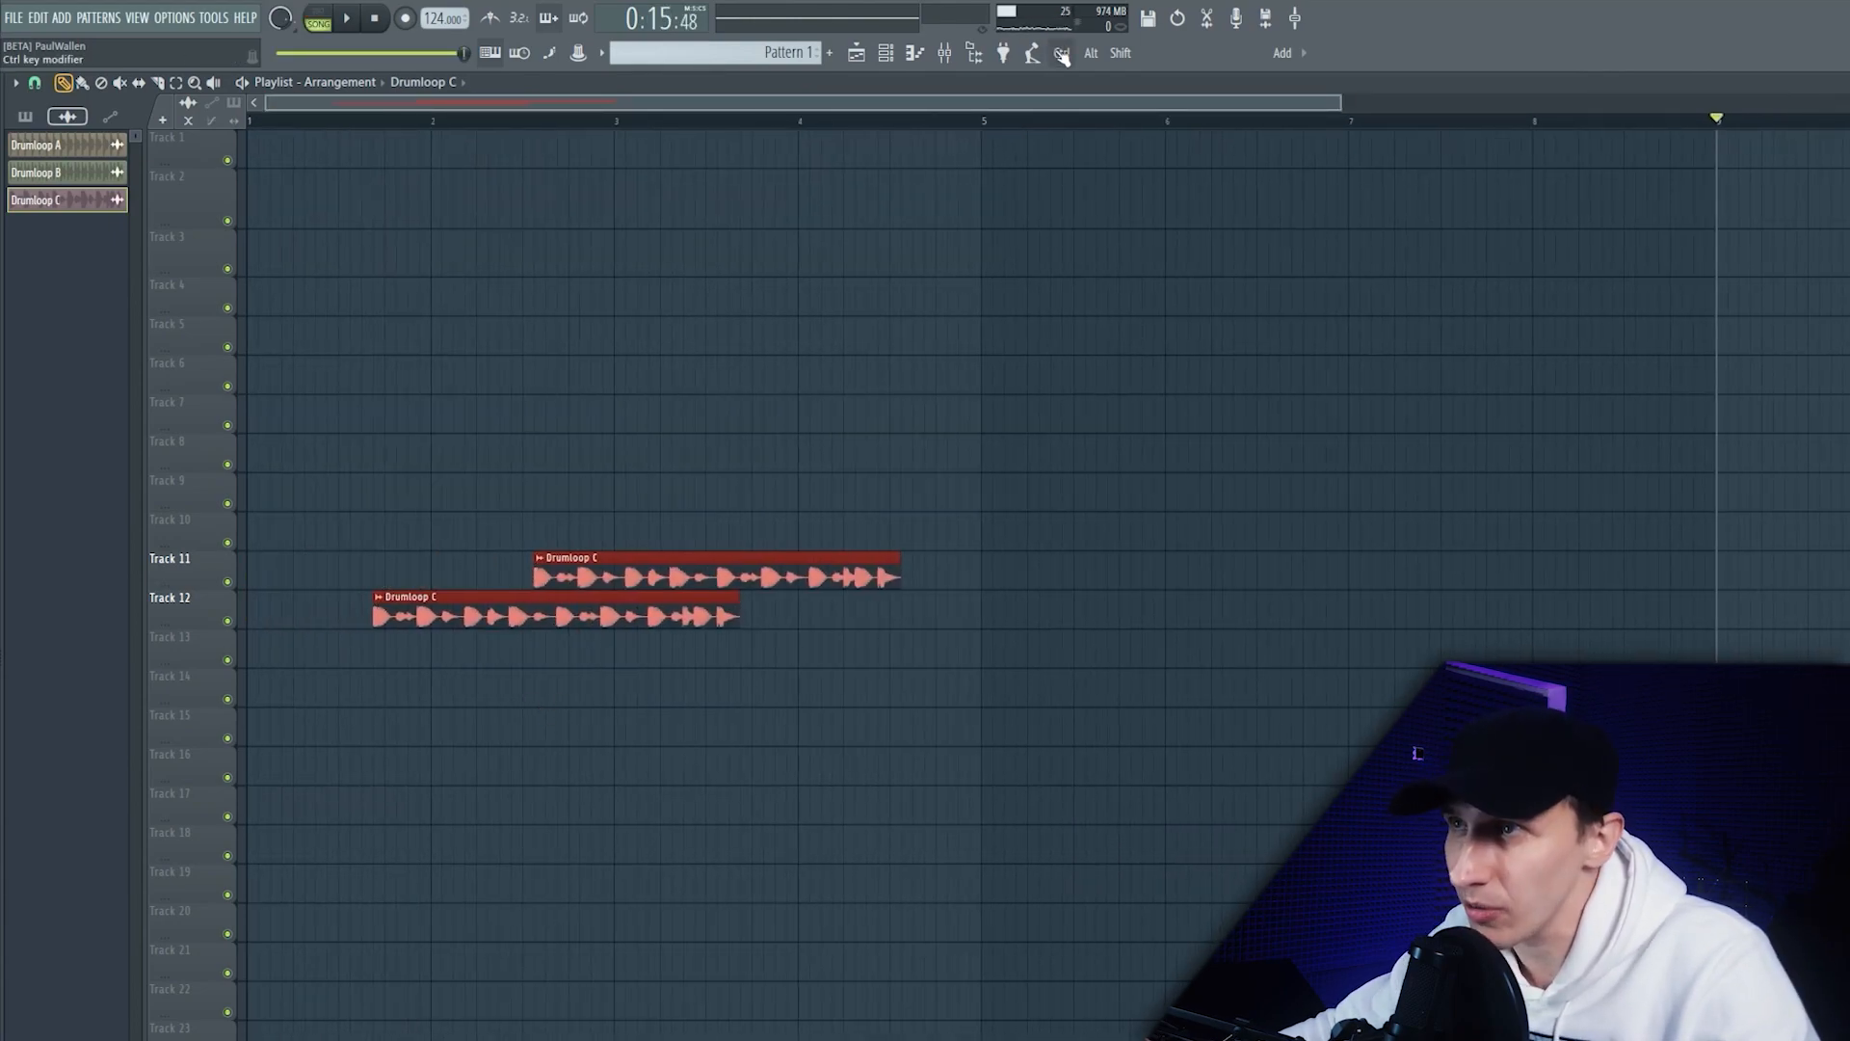
Step: Deselect the two Drumloop C clips and move the playhead to between bars 10 and 11
drag(964, 103, 1668, 116)
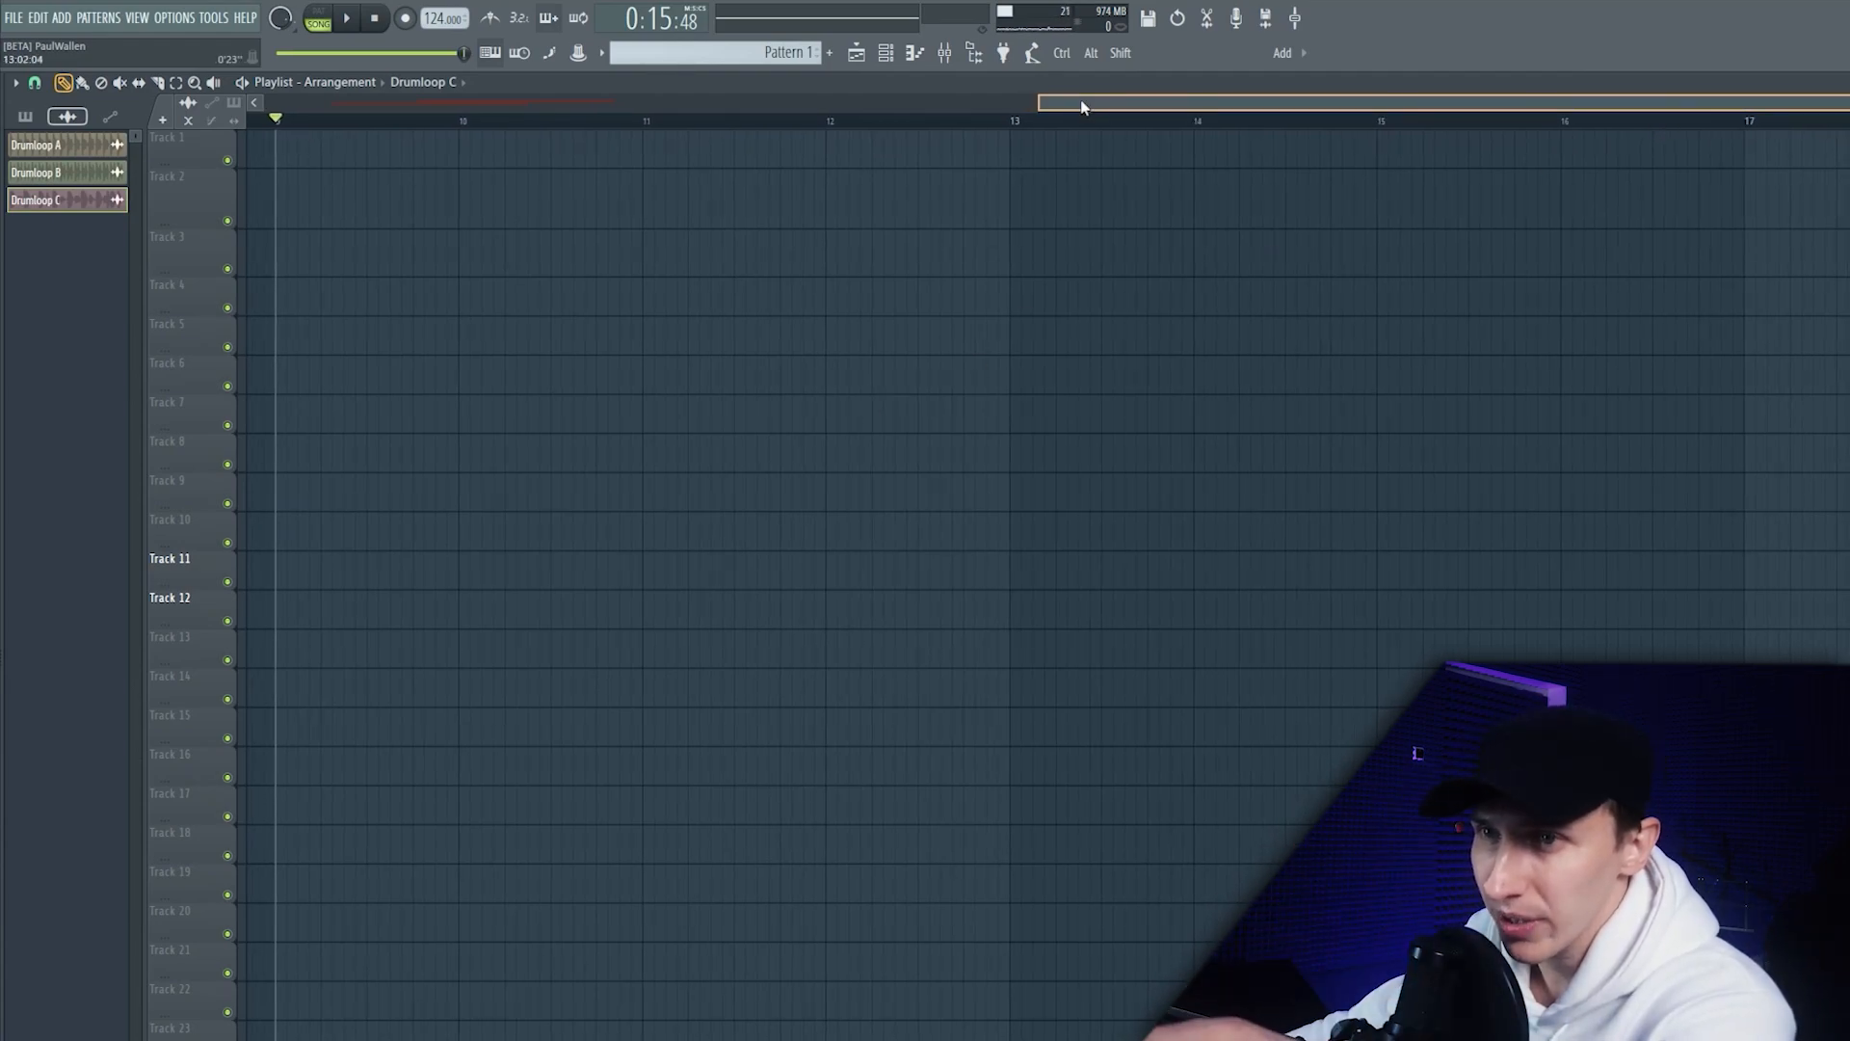
drag(1081, 107, 1083, 107)
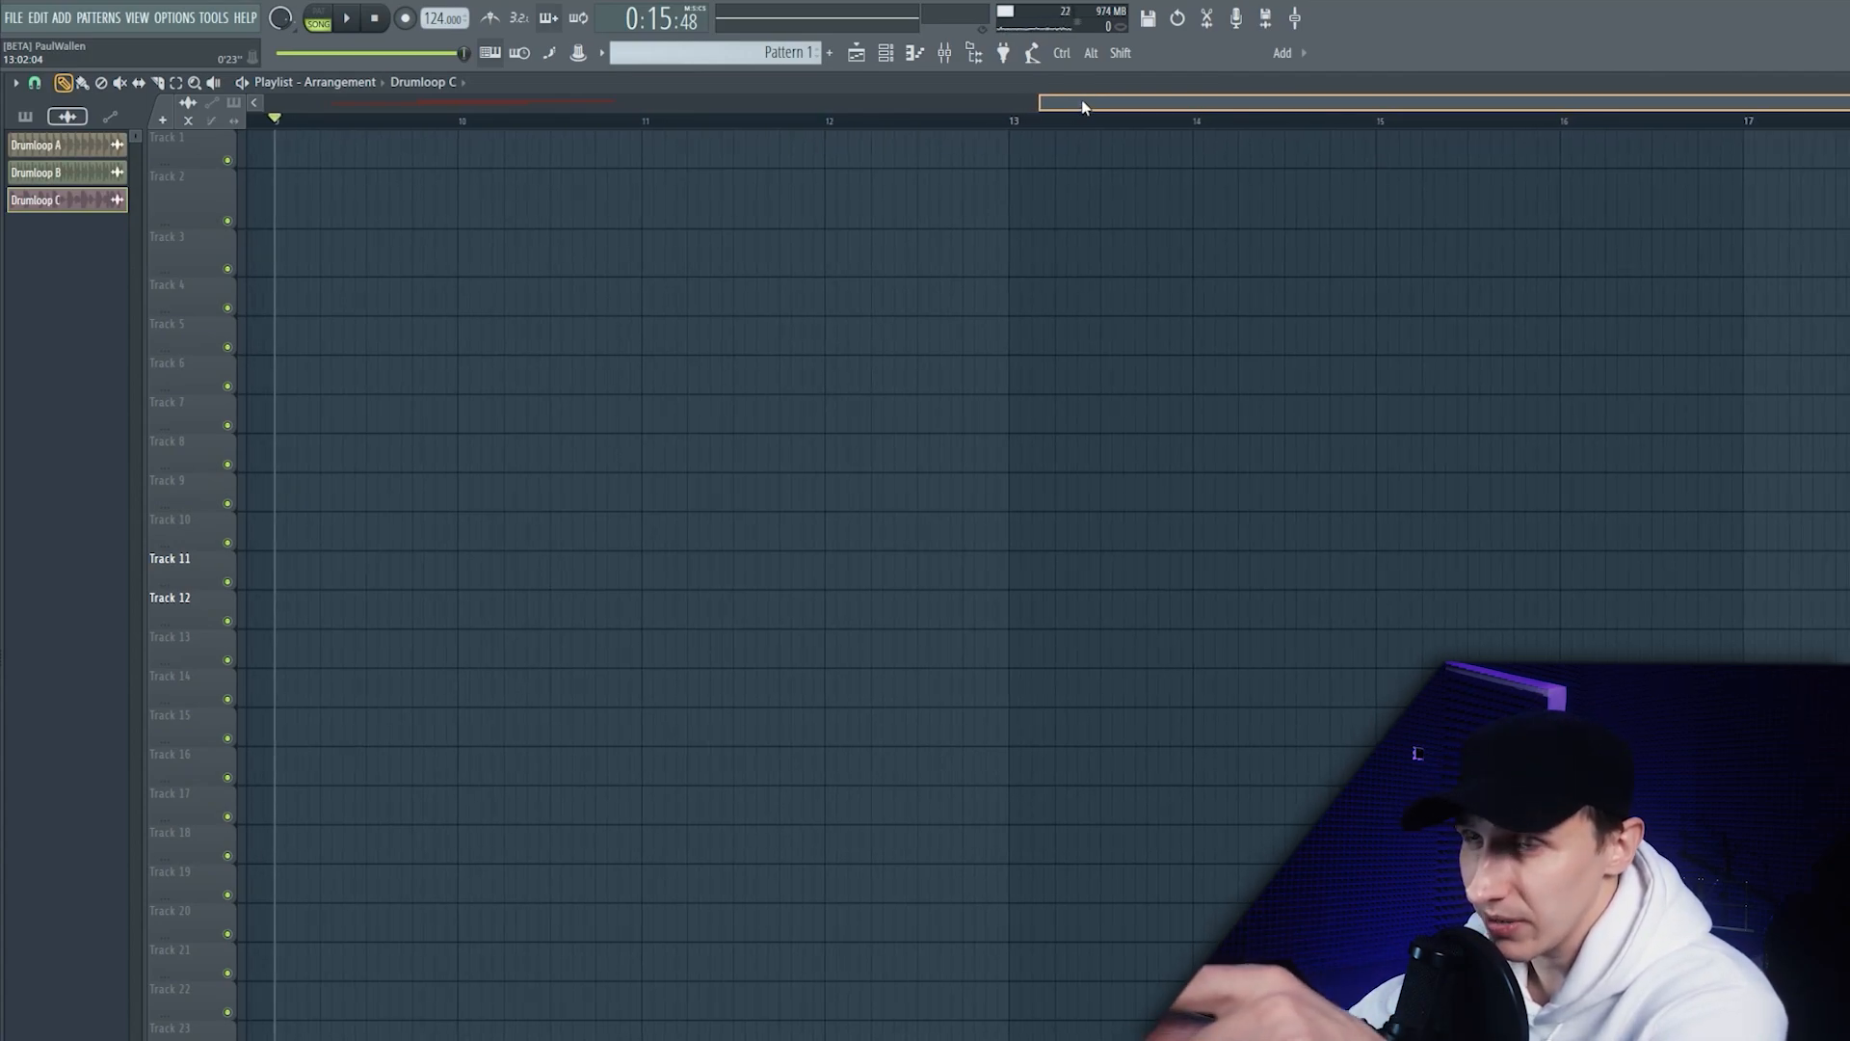
key(ctrl+v)
drag(1085, 107, 474, 116)
ctrl+click(405, 656)
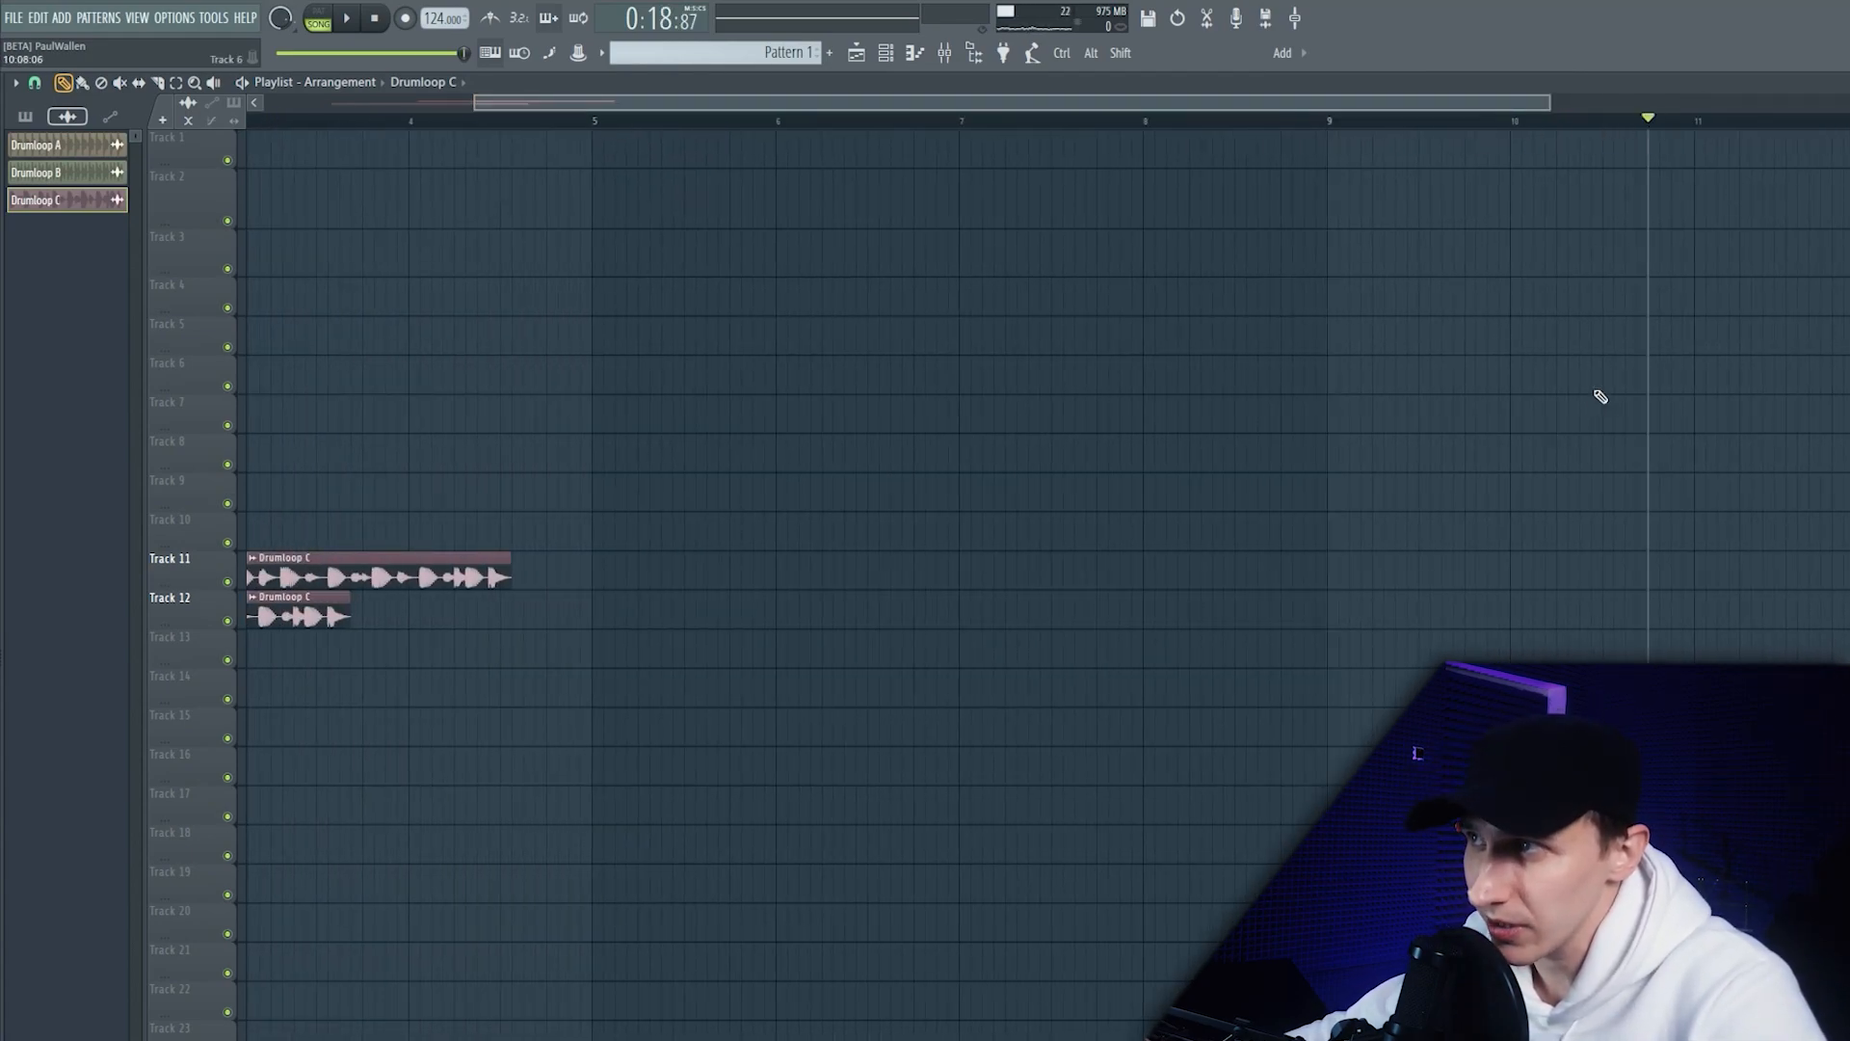
Step: Paste the copied Drumloop C clips at several playhead positions between bars 8 and 11 of the playlist
key(Right)
key(ctrl+v)
click(1477, 122)
key(ctrl+v)
click(1192, 123)
scroll(1229, 416, up, 5)
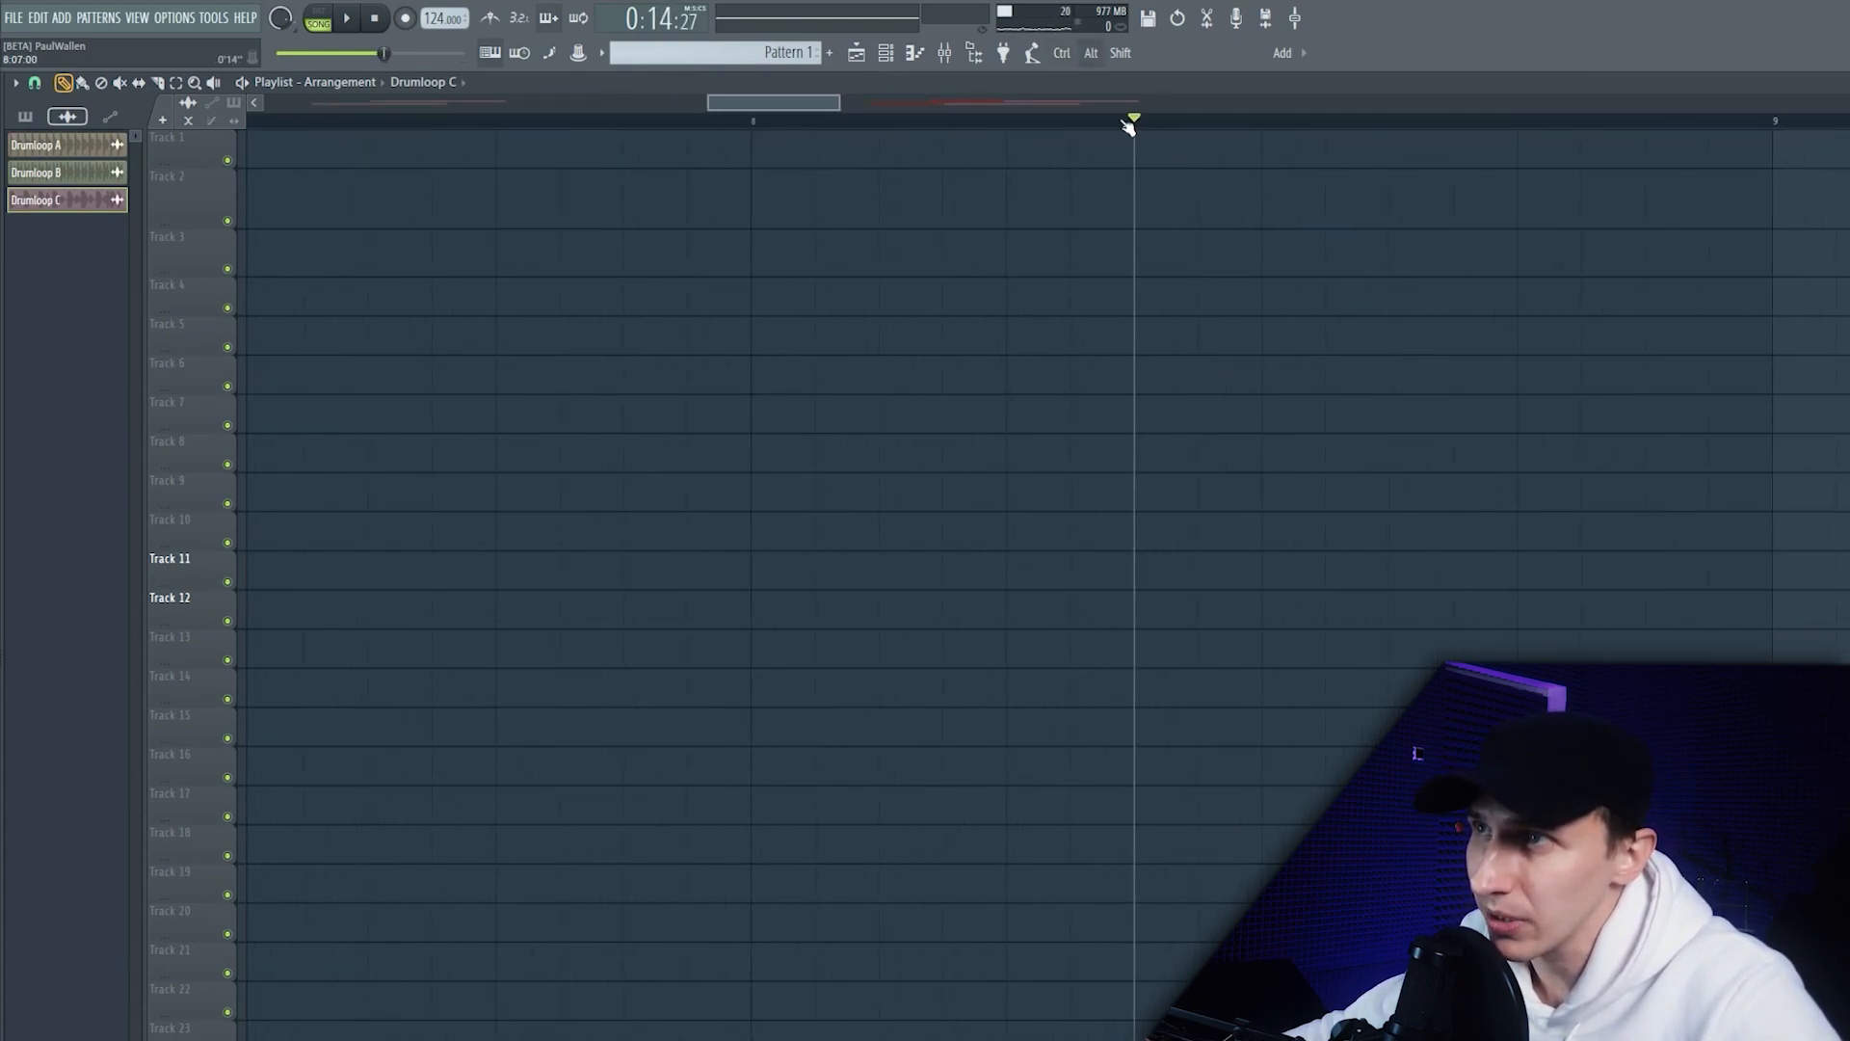
drag(1141, 135, 1096, 124)
key(ctrl+v)
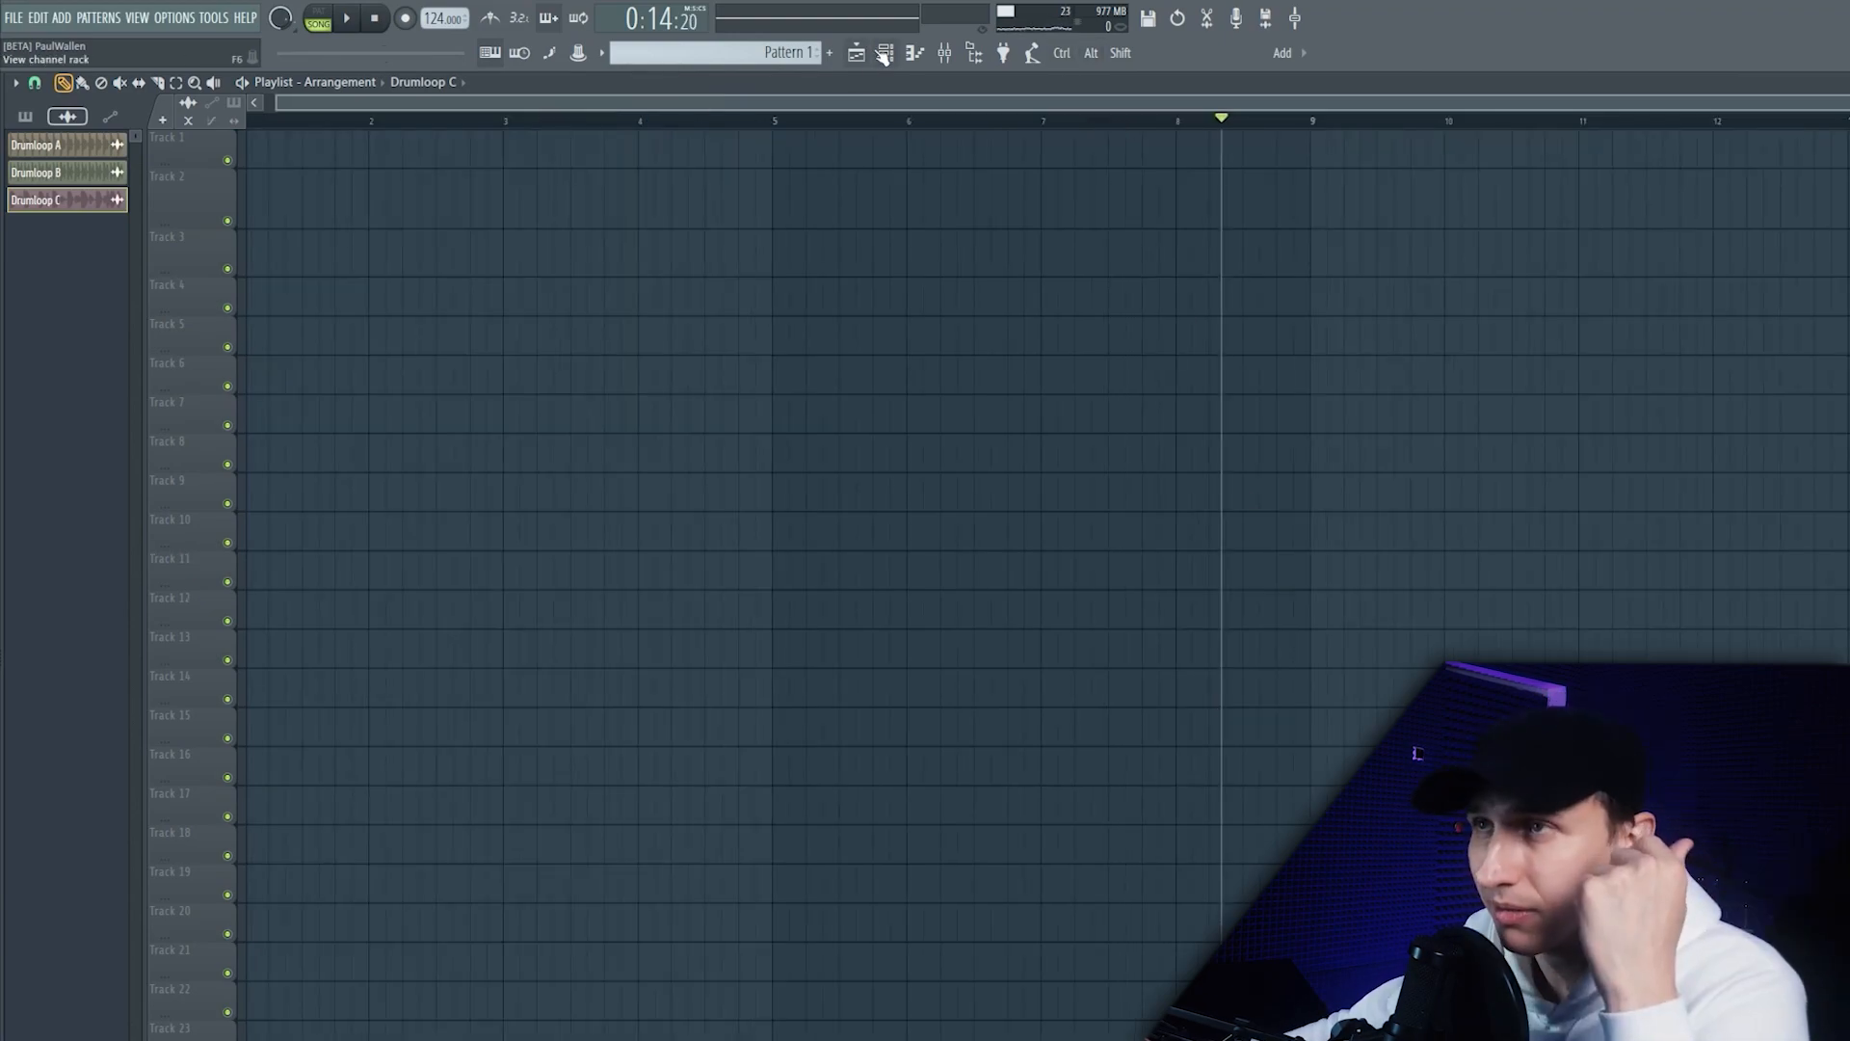
Step: Open Drumloop C's piano roll and paste the B6 and C7 note pair repeatedly from bar 3 onward
click(885, 54)
right_click(208, 186)
click(273, 186)
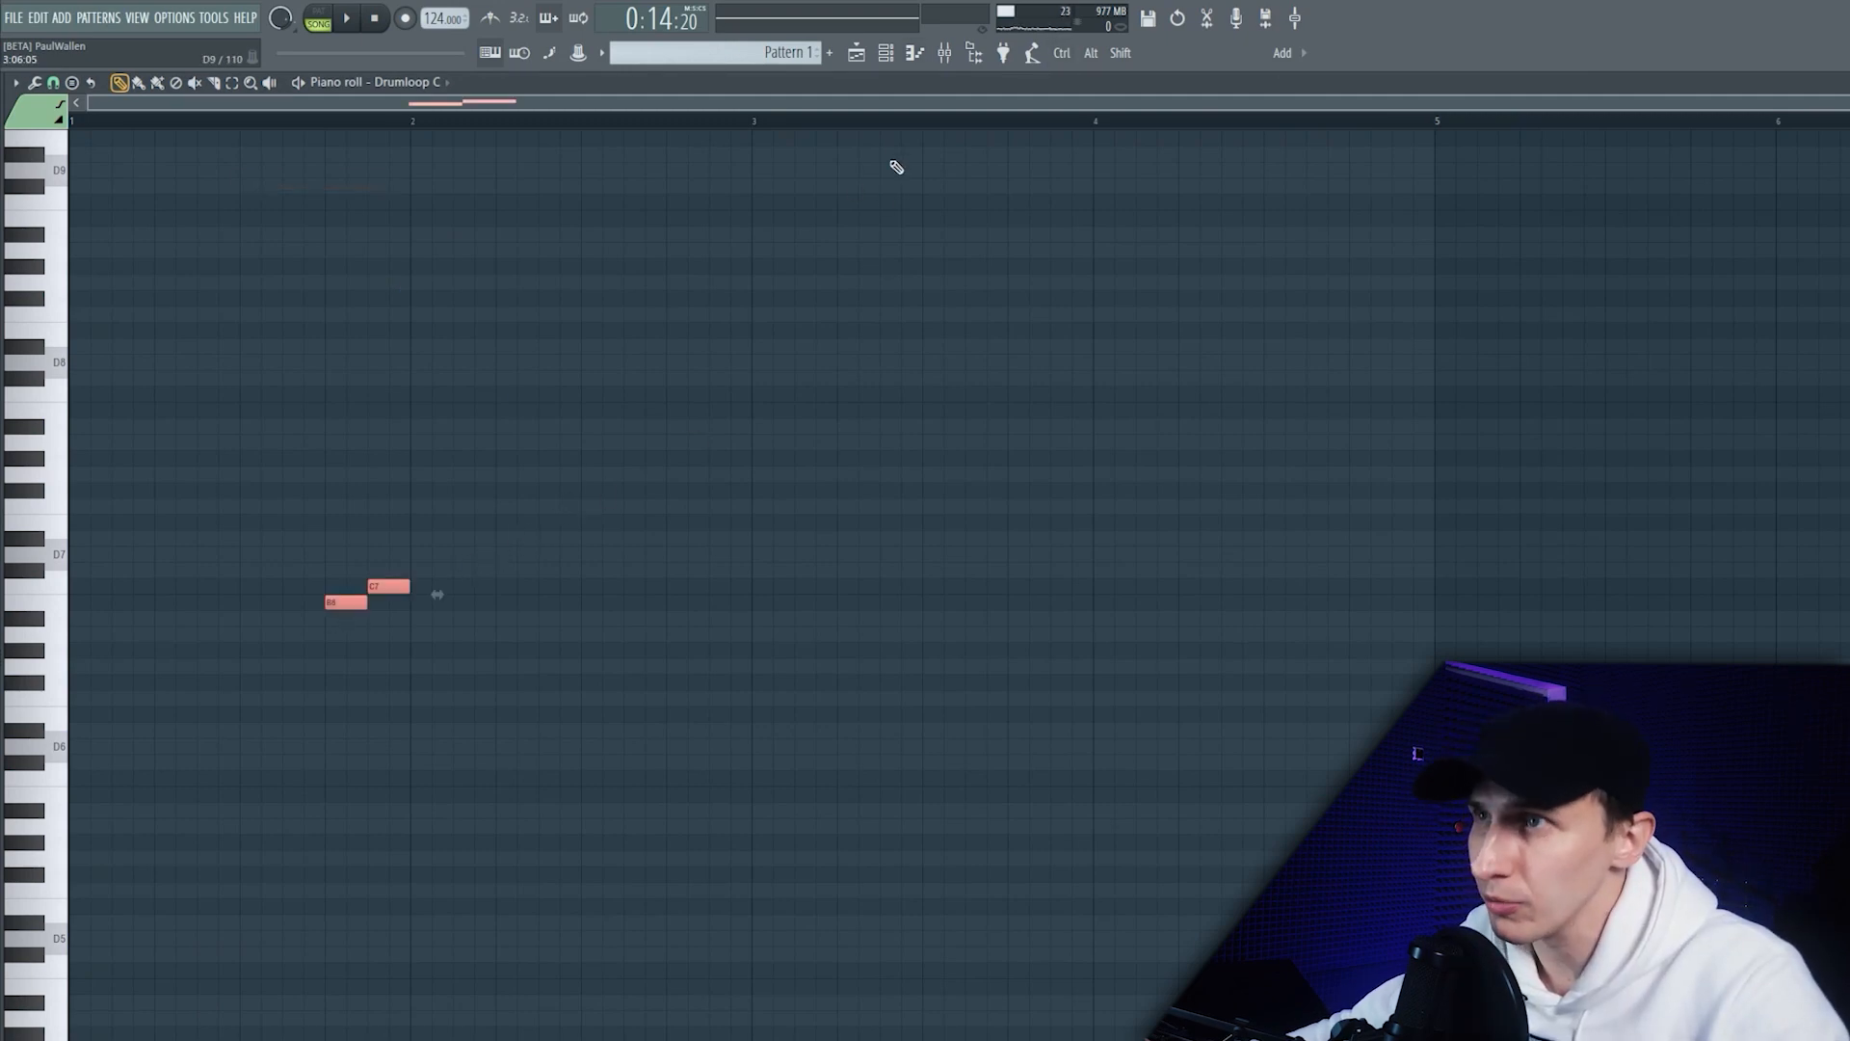
key(ctrl+v)
key(ctrl+v)
key(ctrl+v)
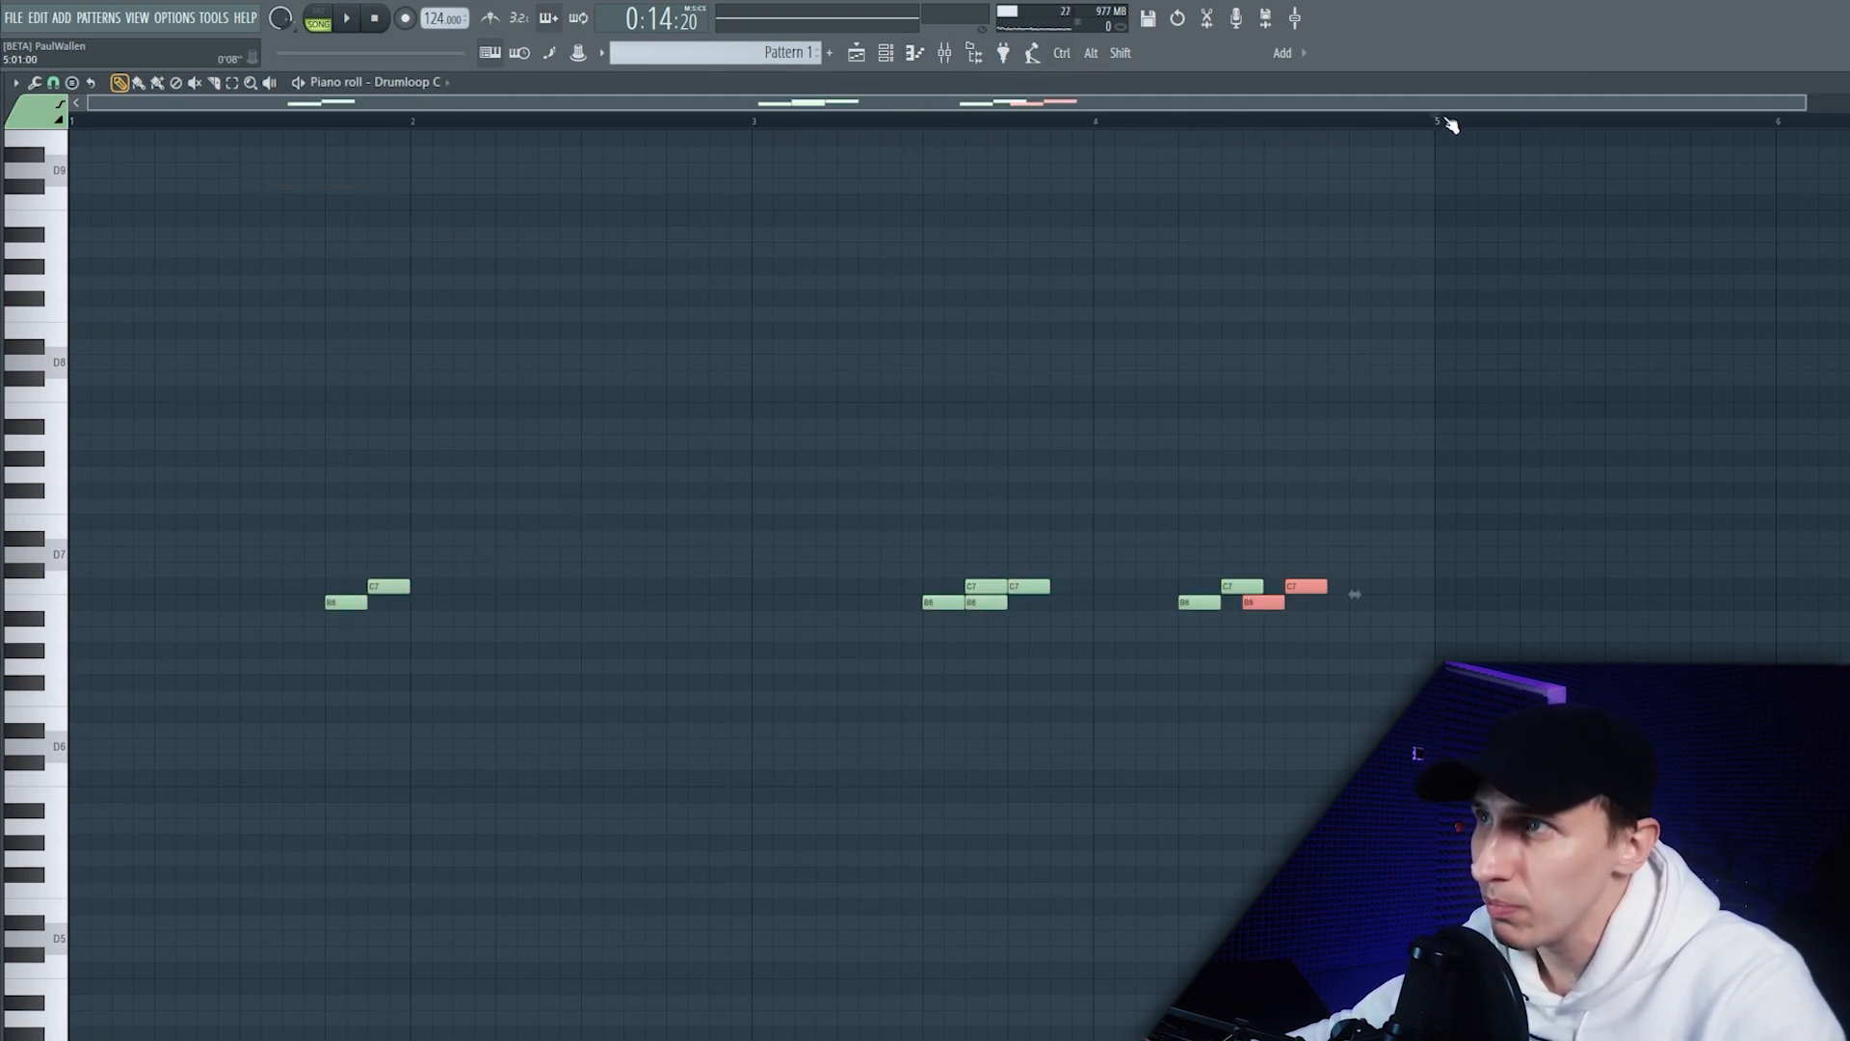
key(ctrl+v)
Step: Select the pasted notes from bar 3 onward in Drumloop C's piano roll and delete them
drag(1832, 460, 727, 706)
key(Delete)
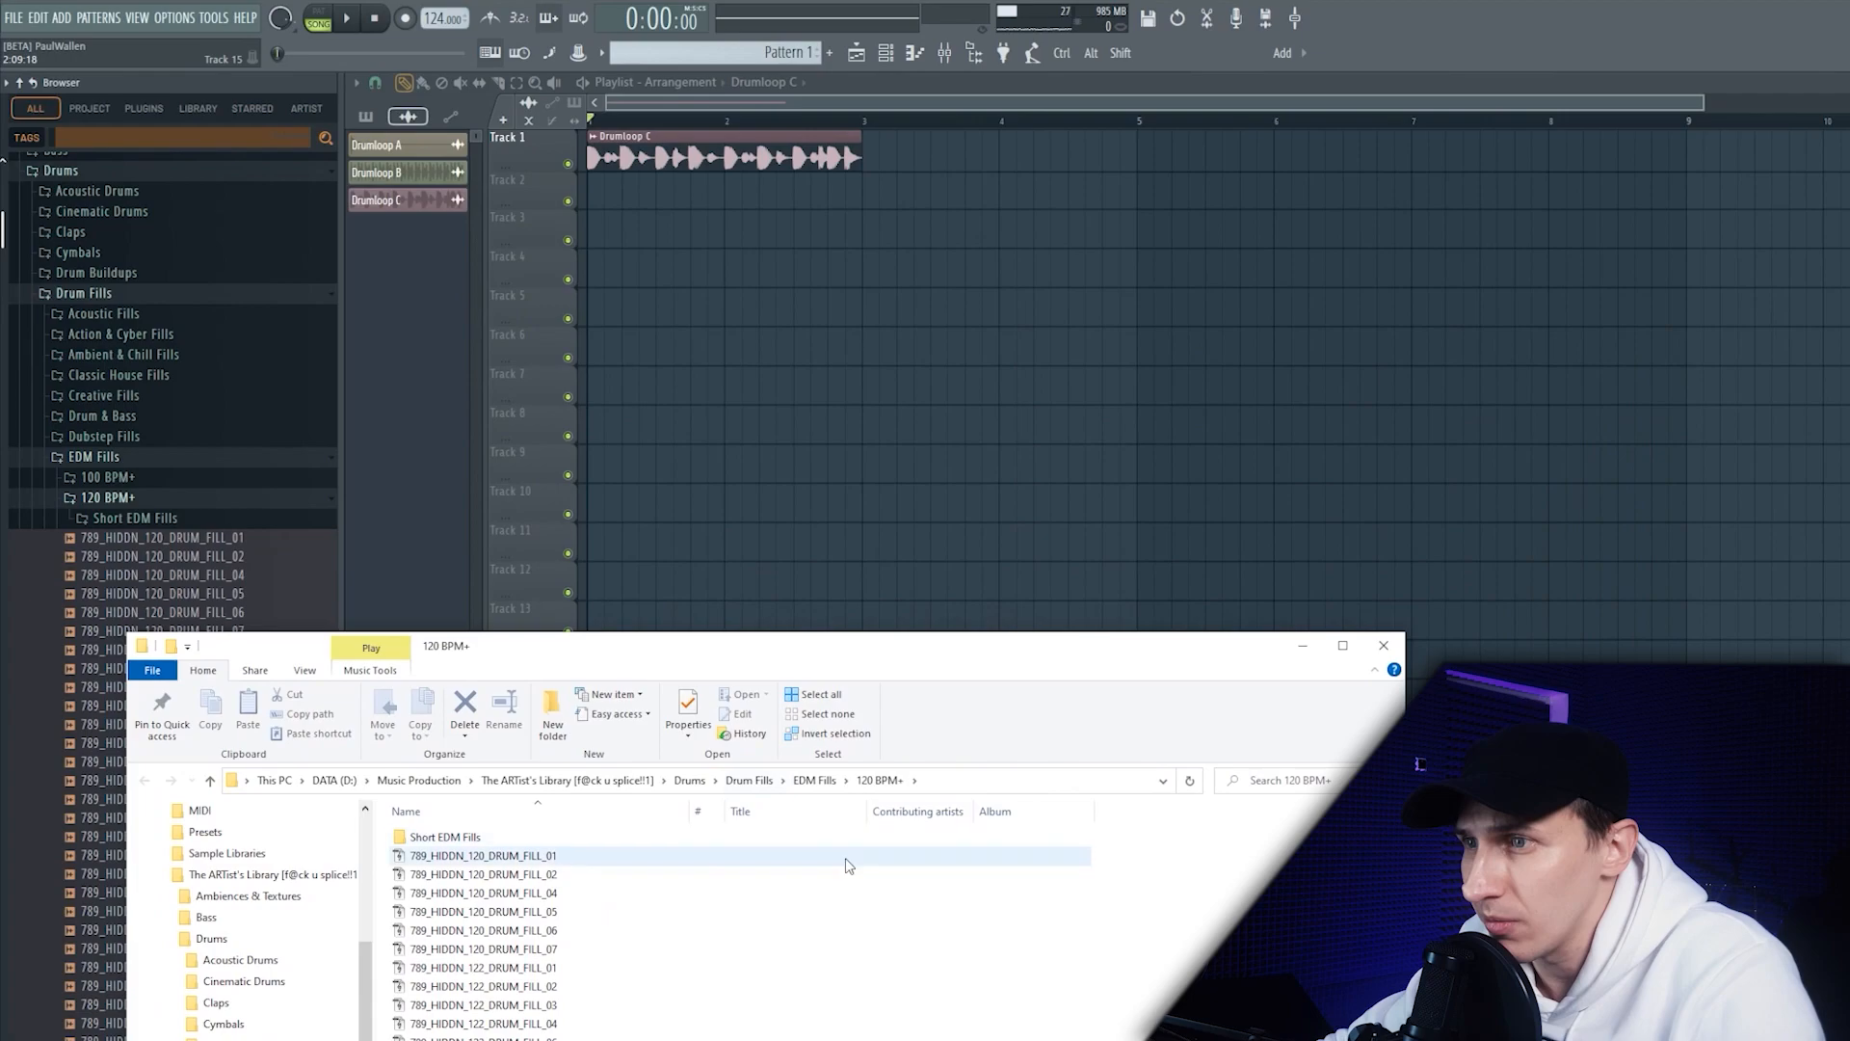
Step: Import the six samples 789_HIDDN_120_DRUM_FILL_01 to 789_HIDDN_120_DRUM_FILL_07 end to end on Track 7, starting around the middle of bar 7
shift+click(525, 954)
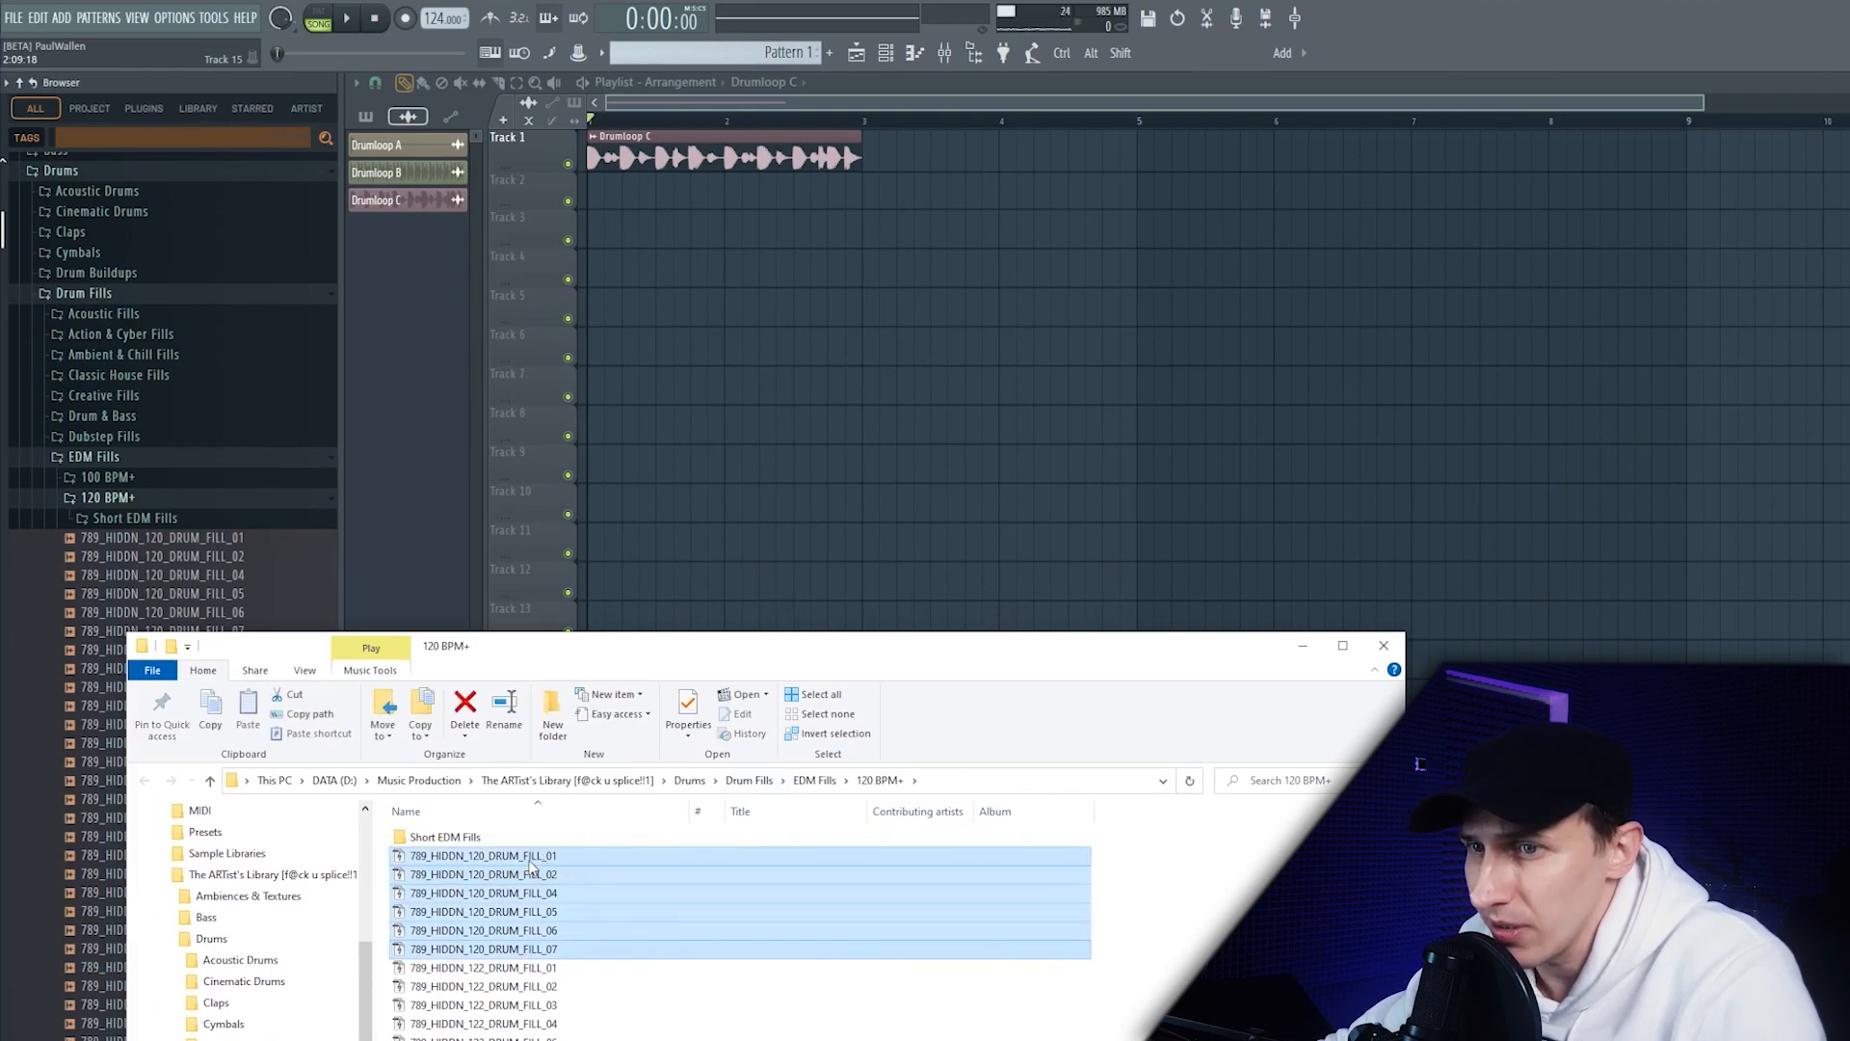
drag(539, 858, 1482, 378)
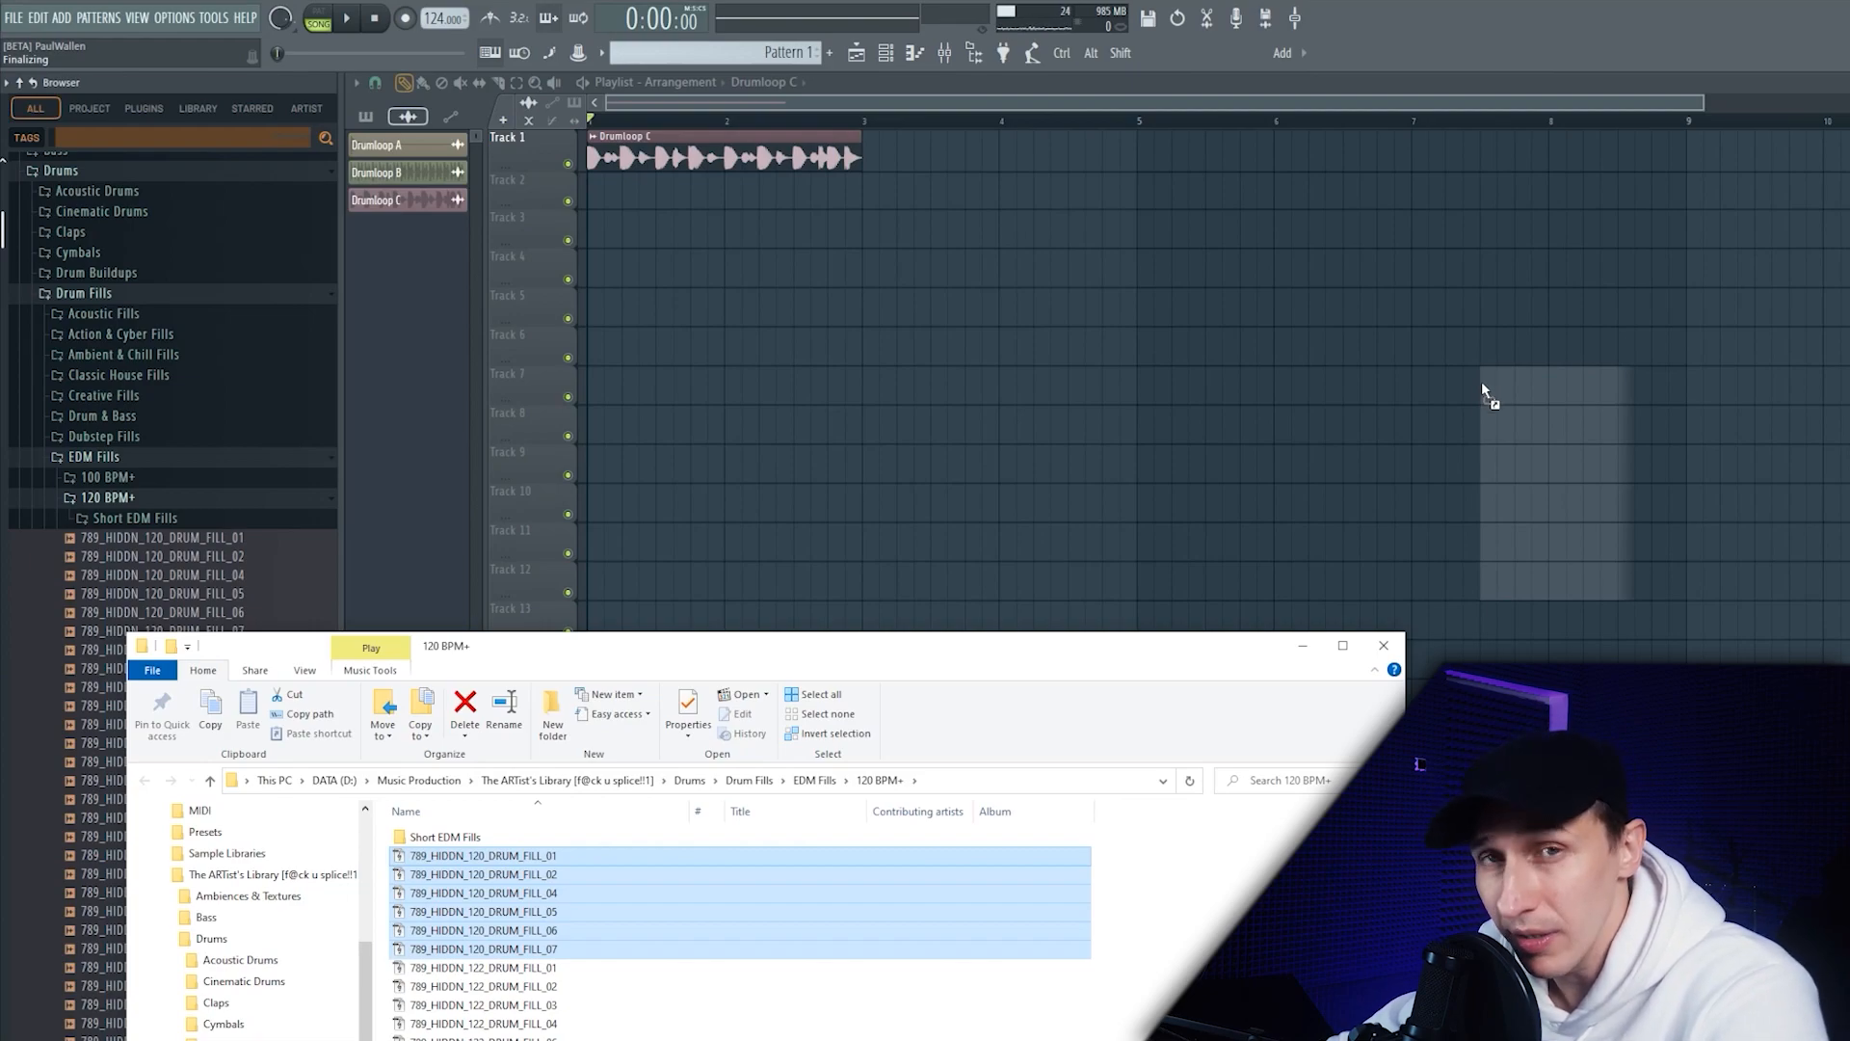
drag(1482, 383, 1482, 385)
scroll(1483, 390, down, 1)
scroll(1086, 421, up, 6)
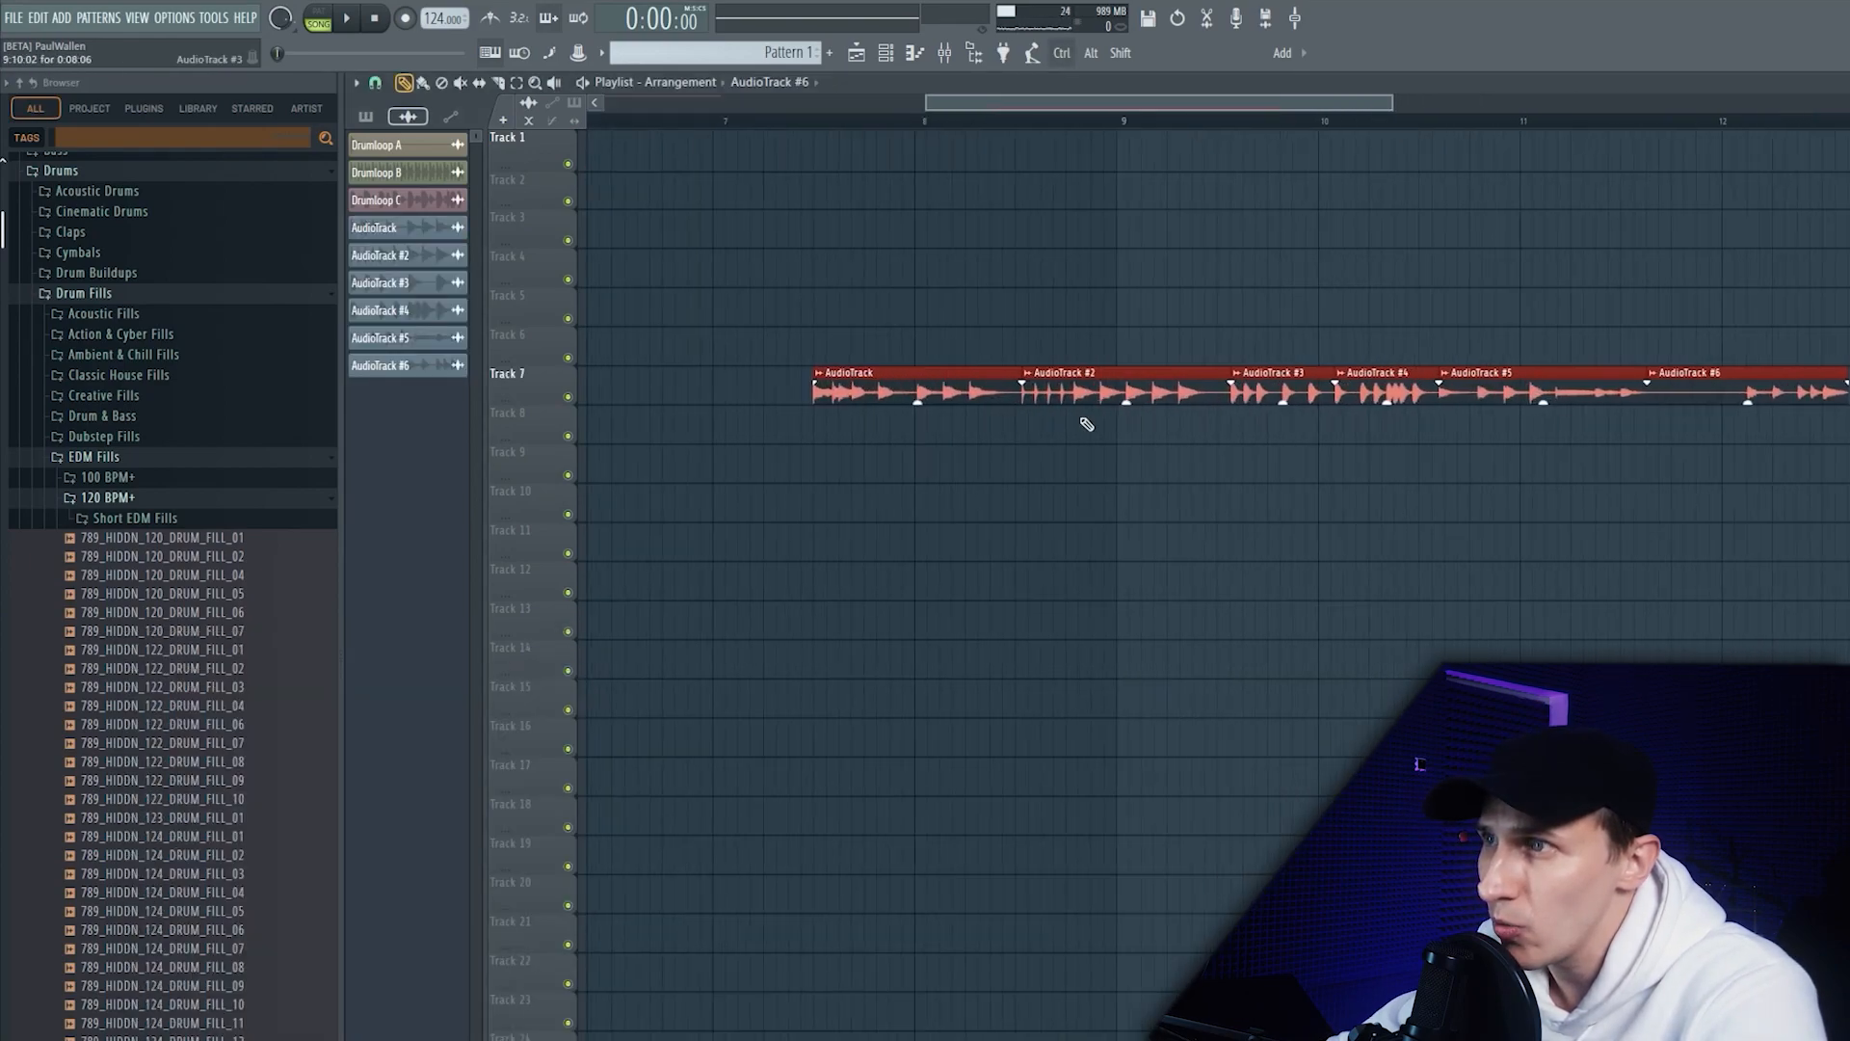
scroll(1330, 479, down, 6)
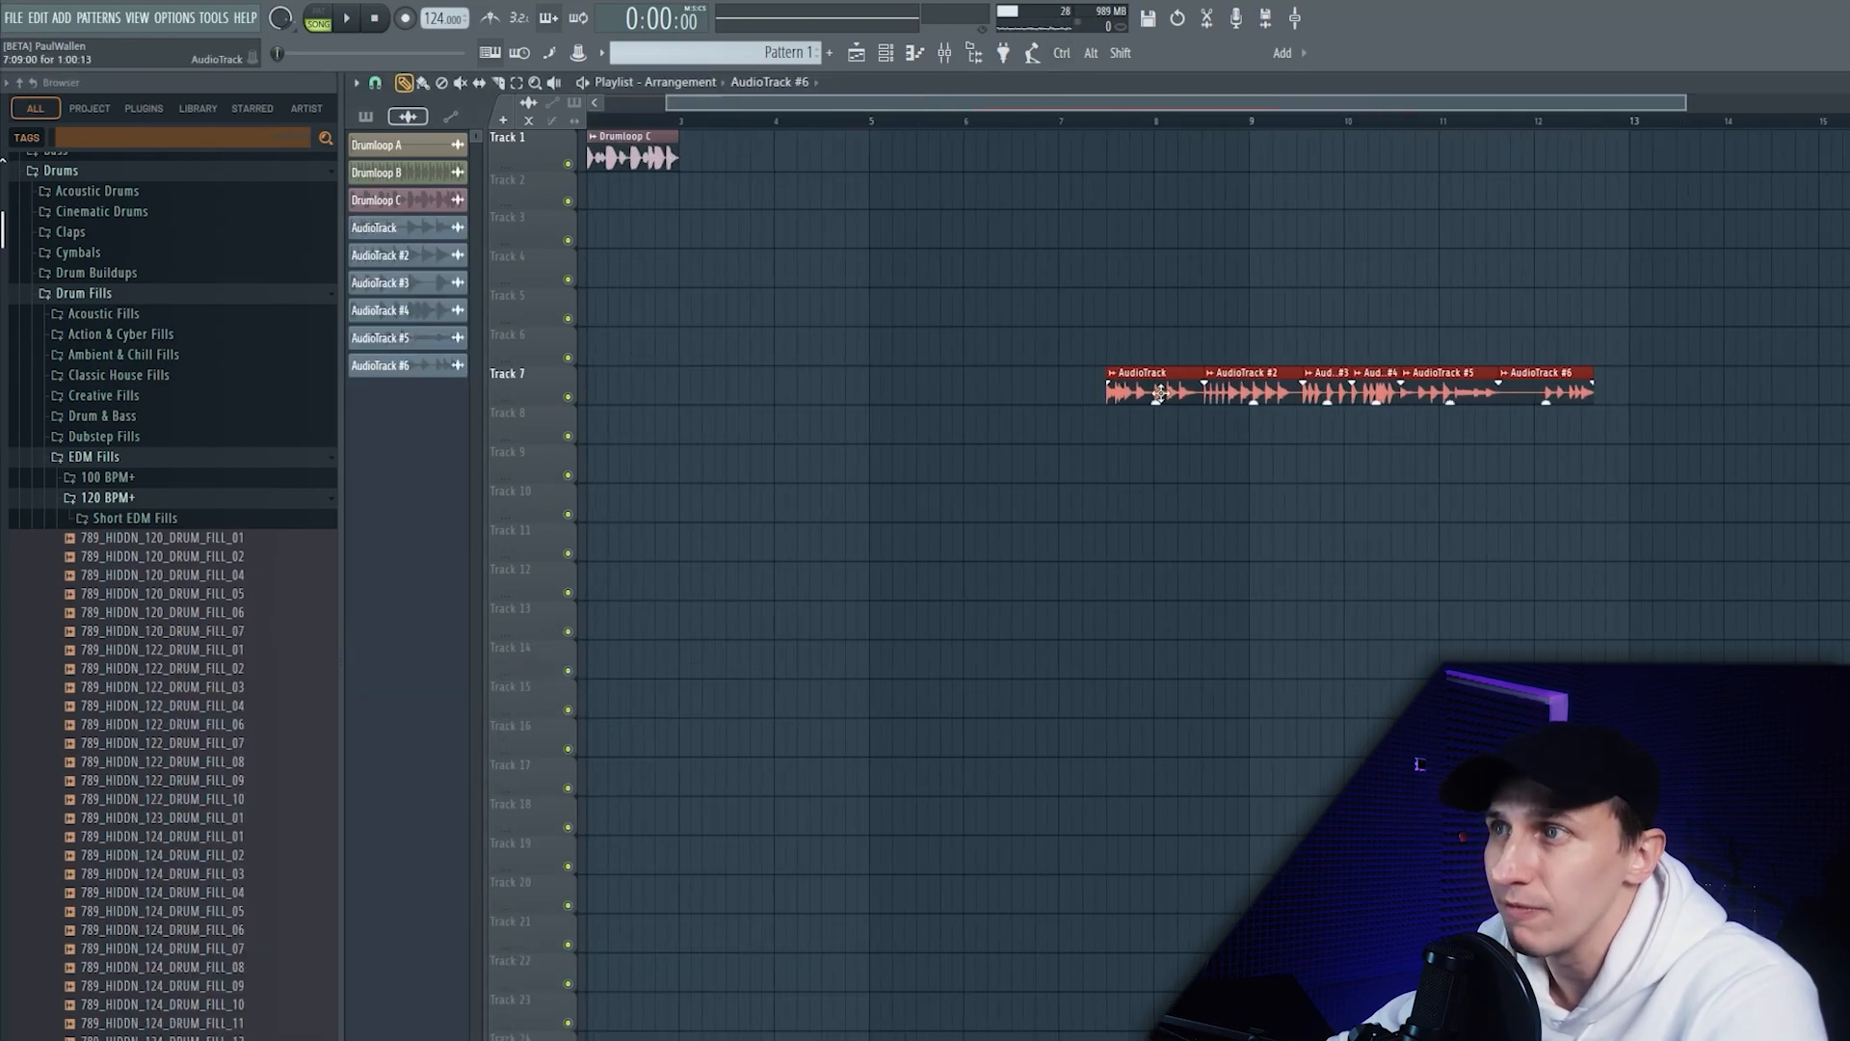
Step: Move the six imported drum fill clips on Track 7 back so they start just after the beginning of bar 1
drag(1152, 374, 564, 367)
drag(748, 103, 430, 197)
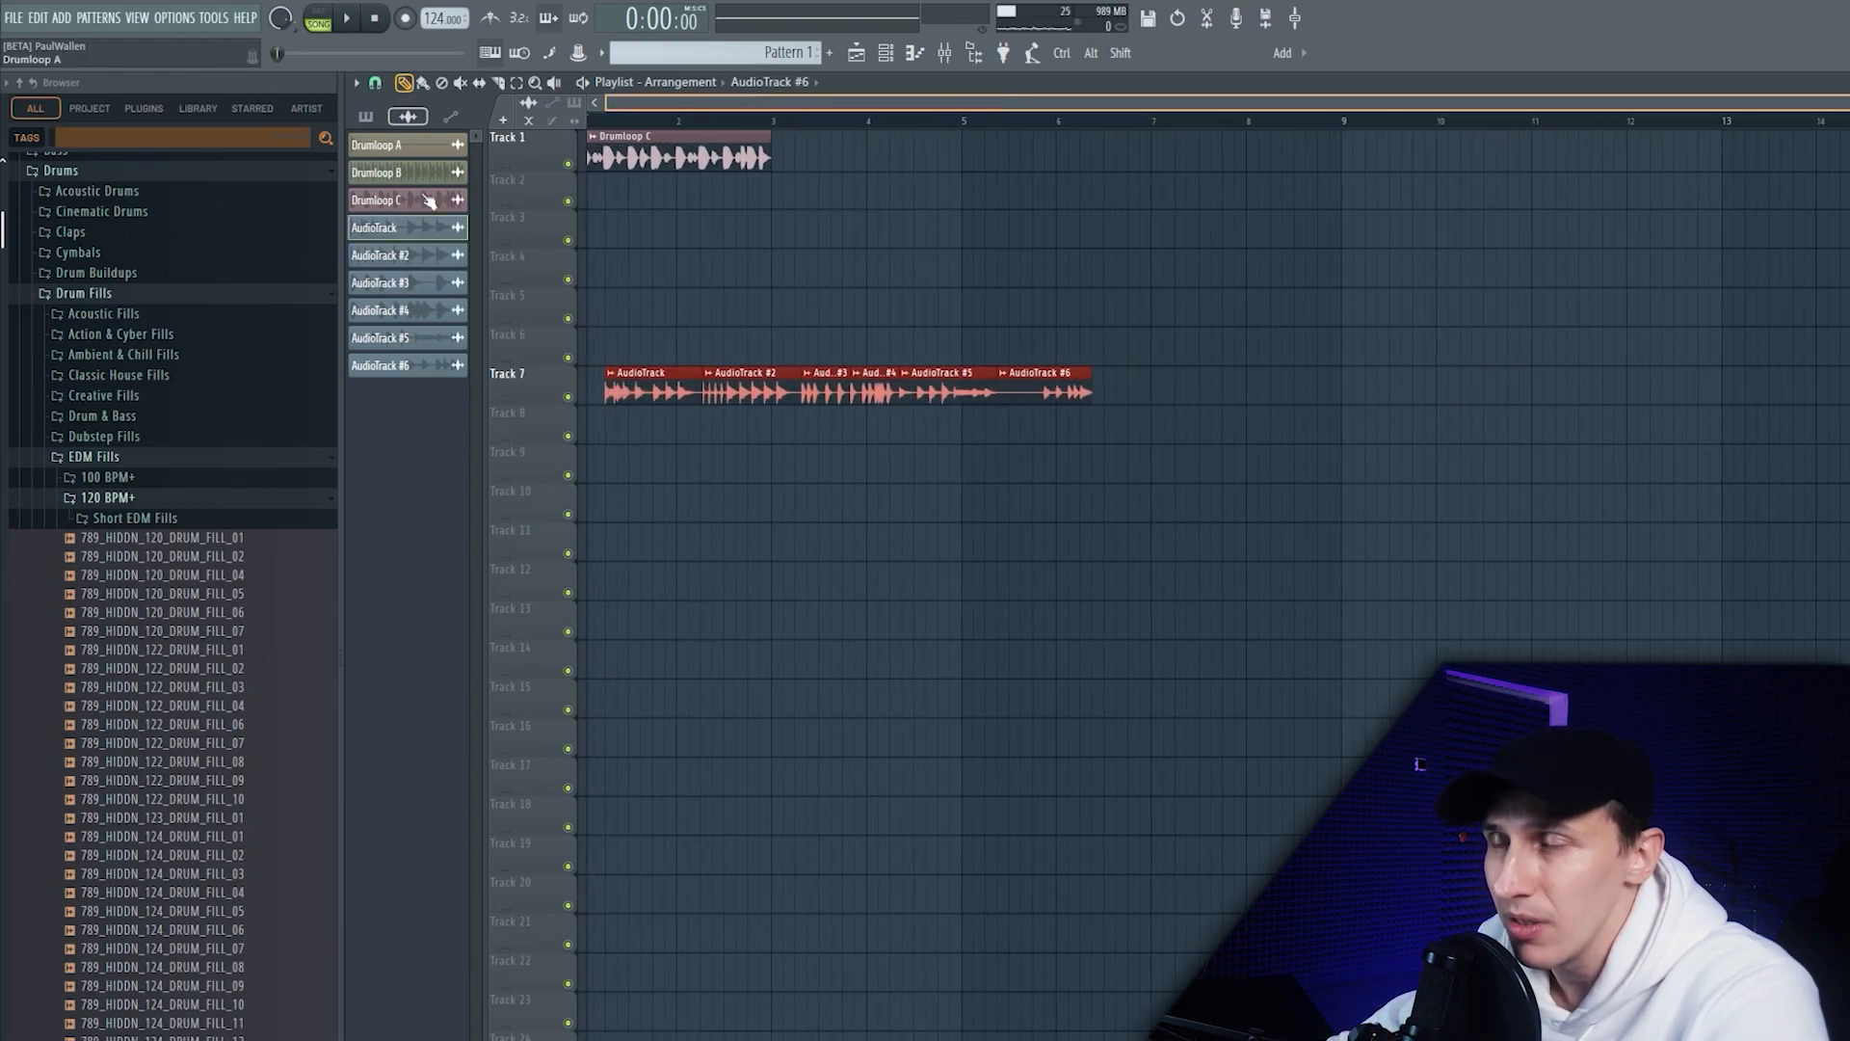
drag(667, 388, 643, 387)
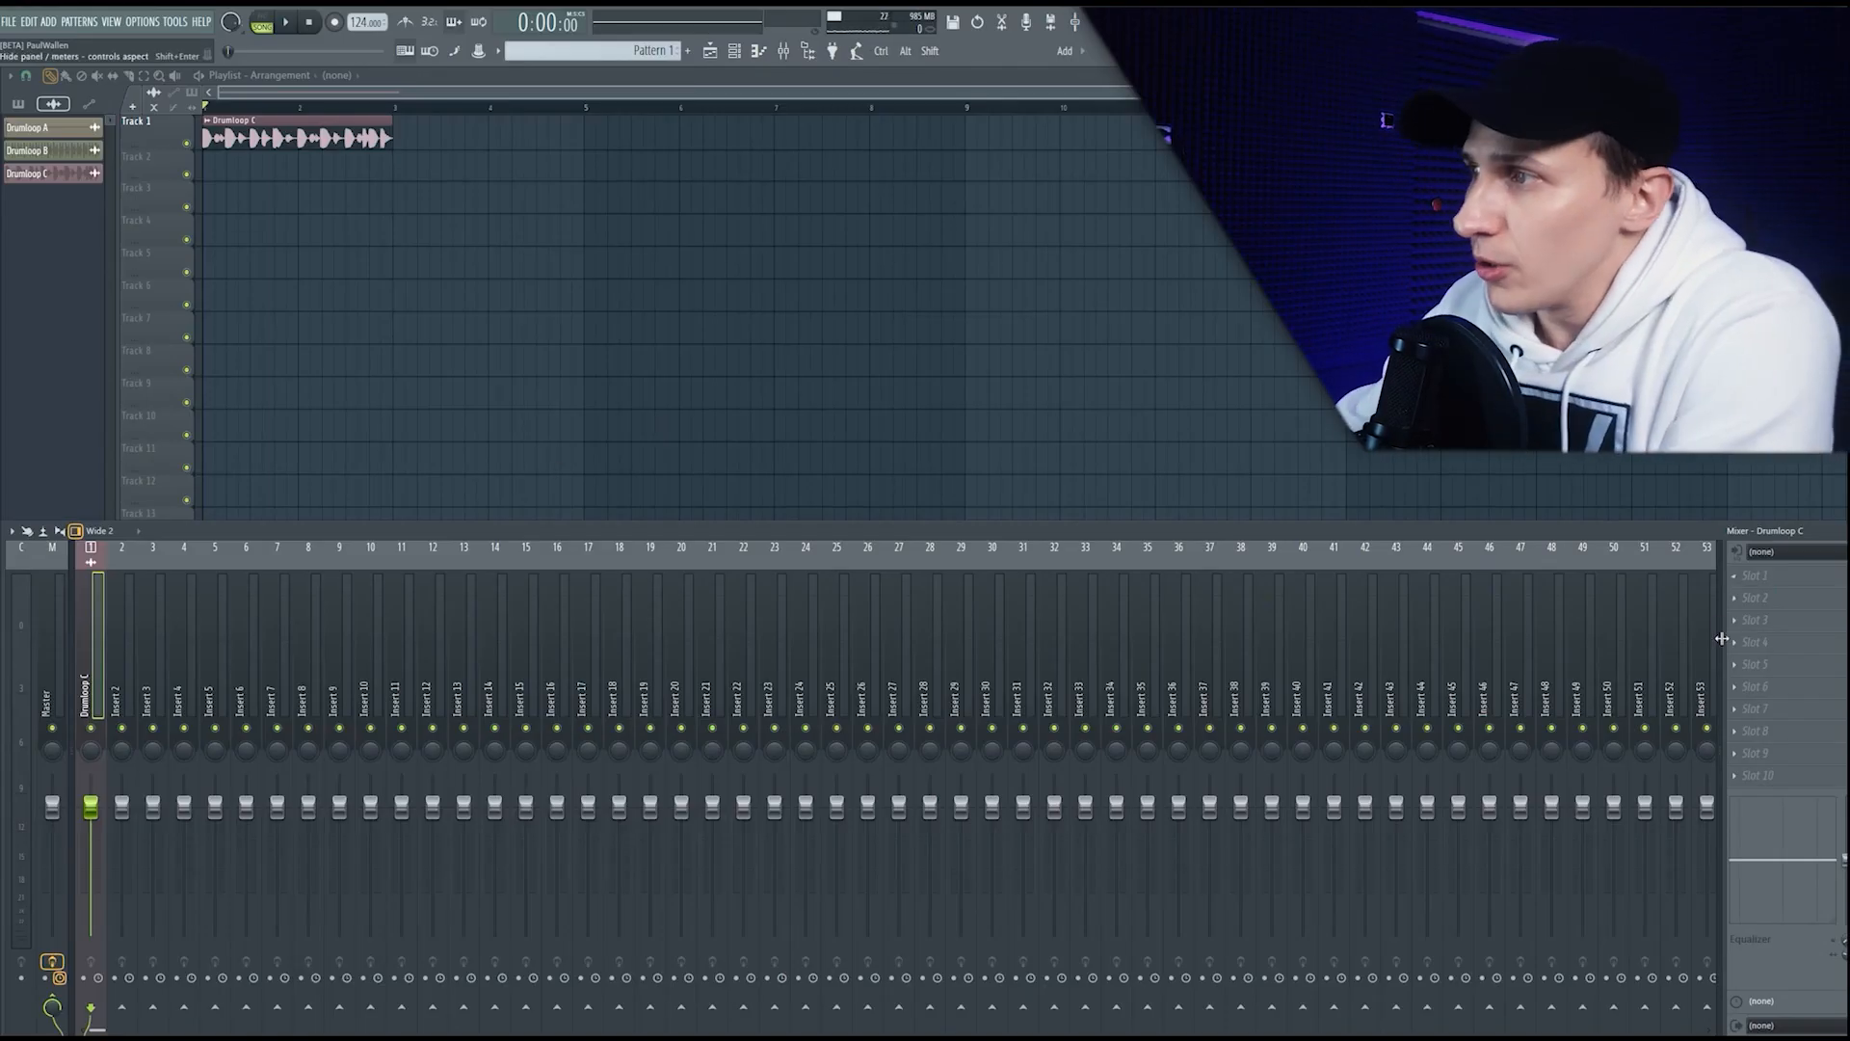
Step: Add LuxeVerb to slot 1 of the Drumloop C mixer track and play the loop briefly through it
click(1749, 579)
mouse_move(1602, 761)
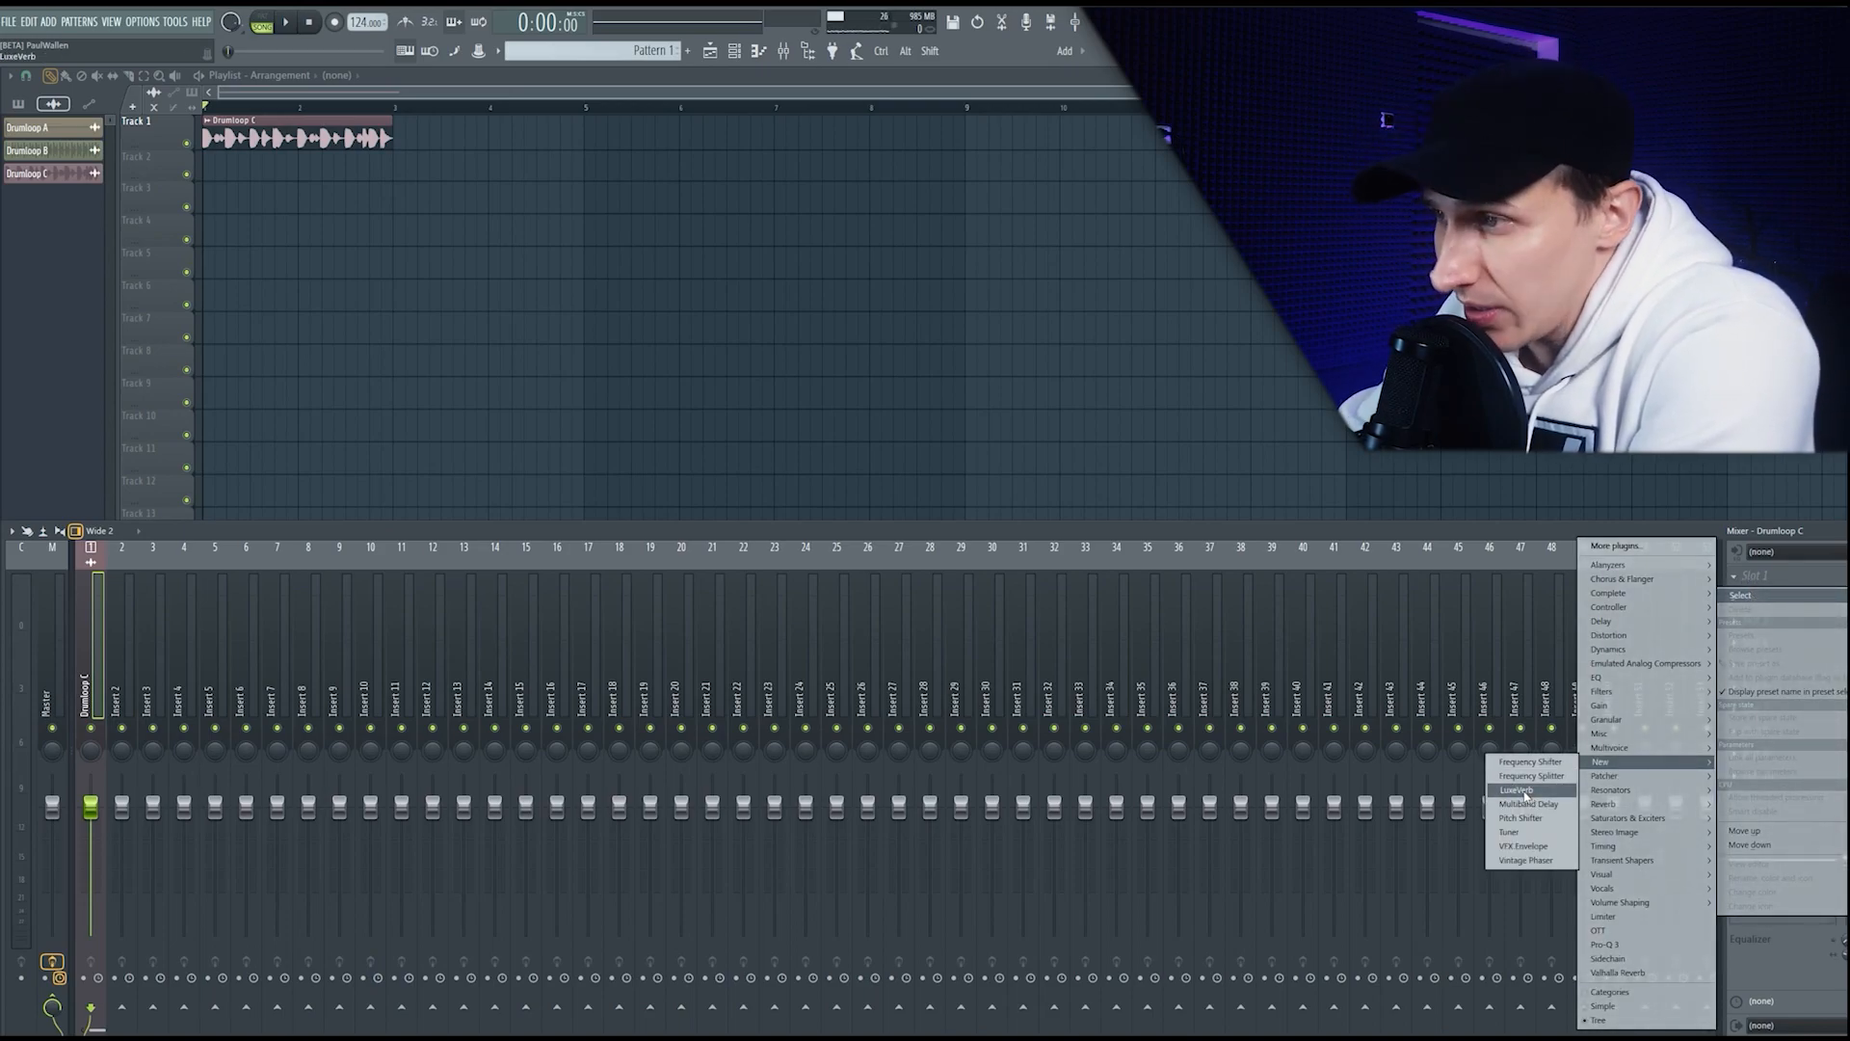
click(1520, 791)
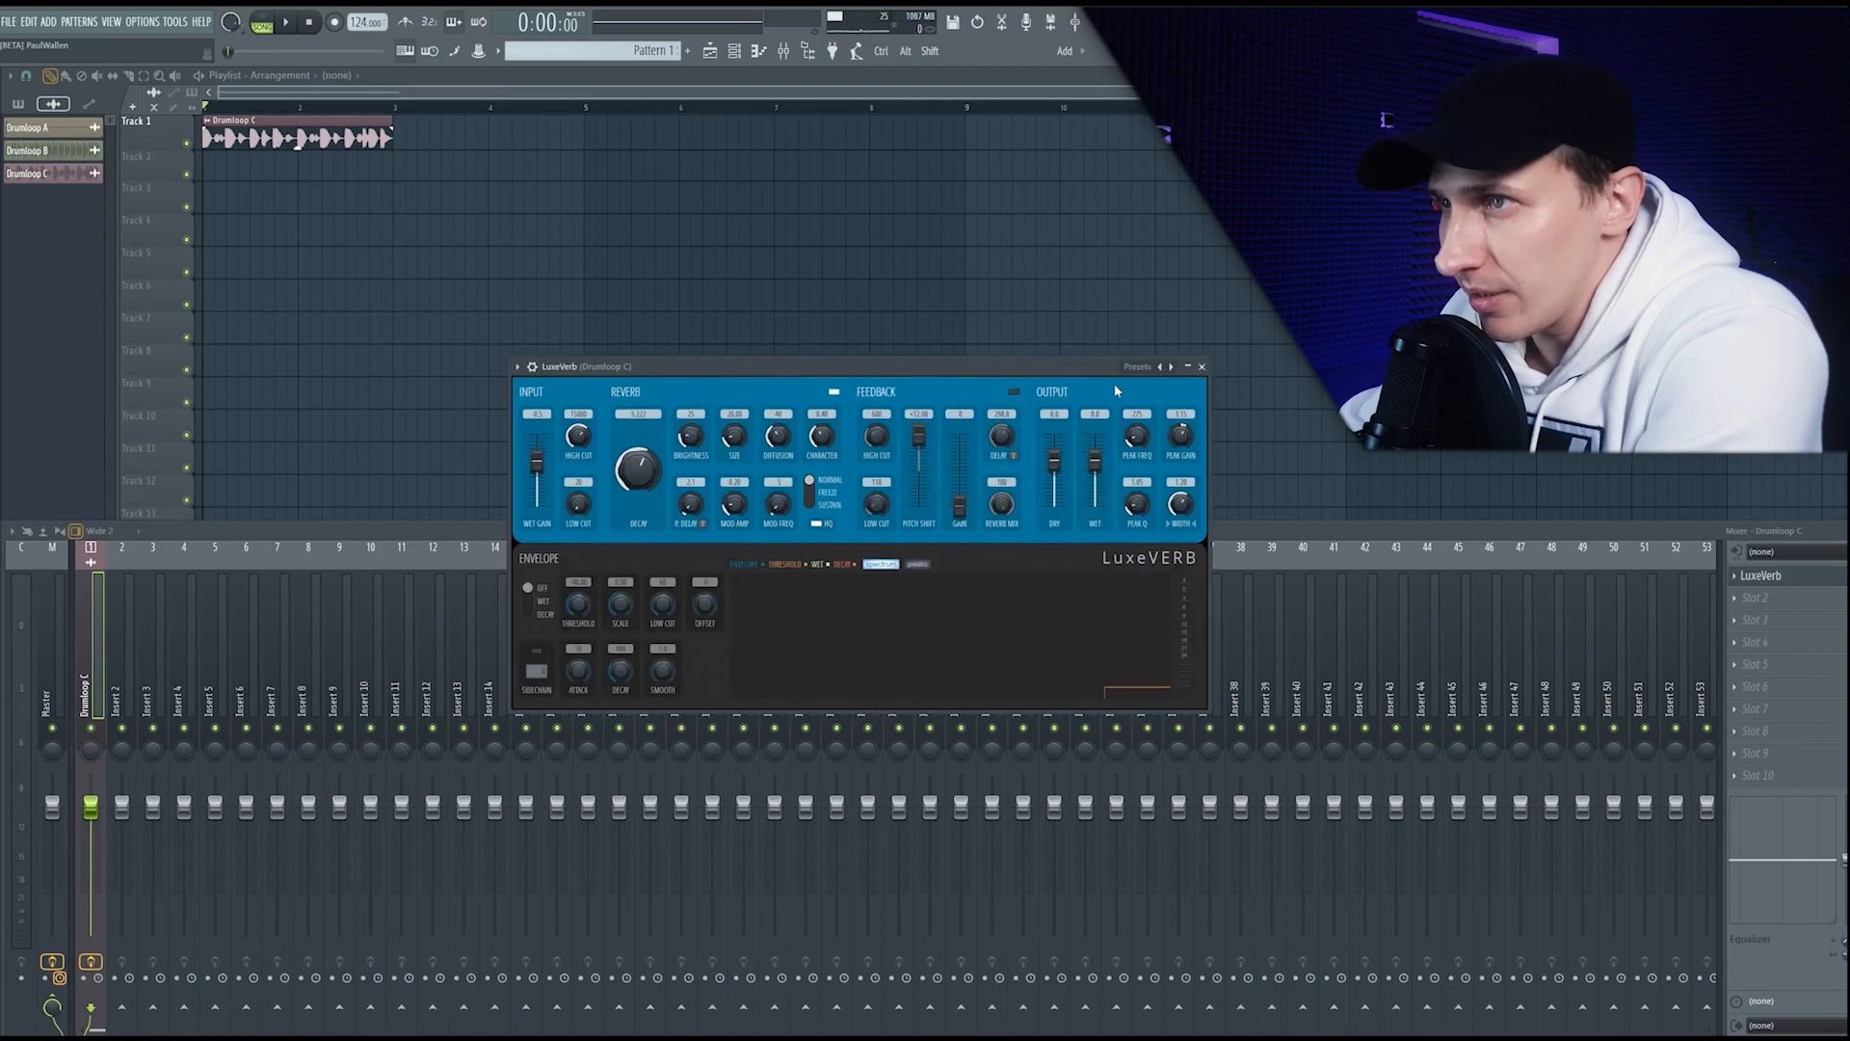
right_click(1174, 368)
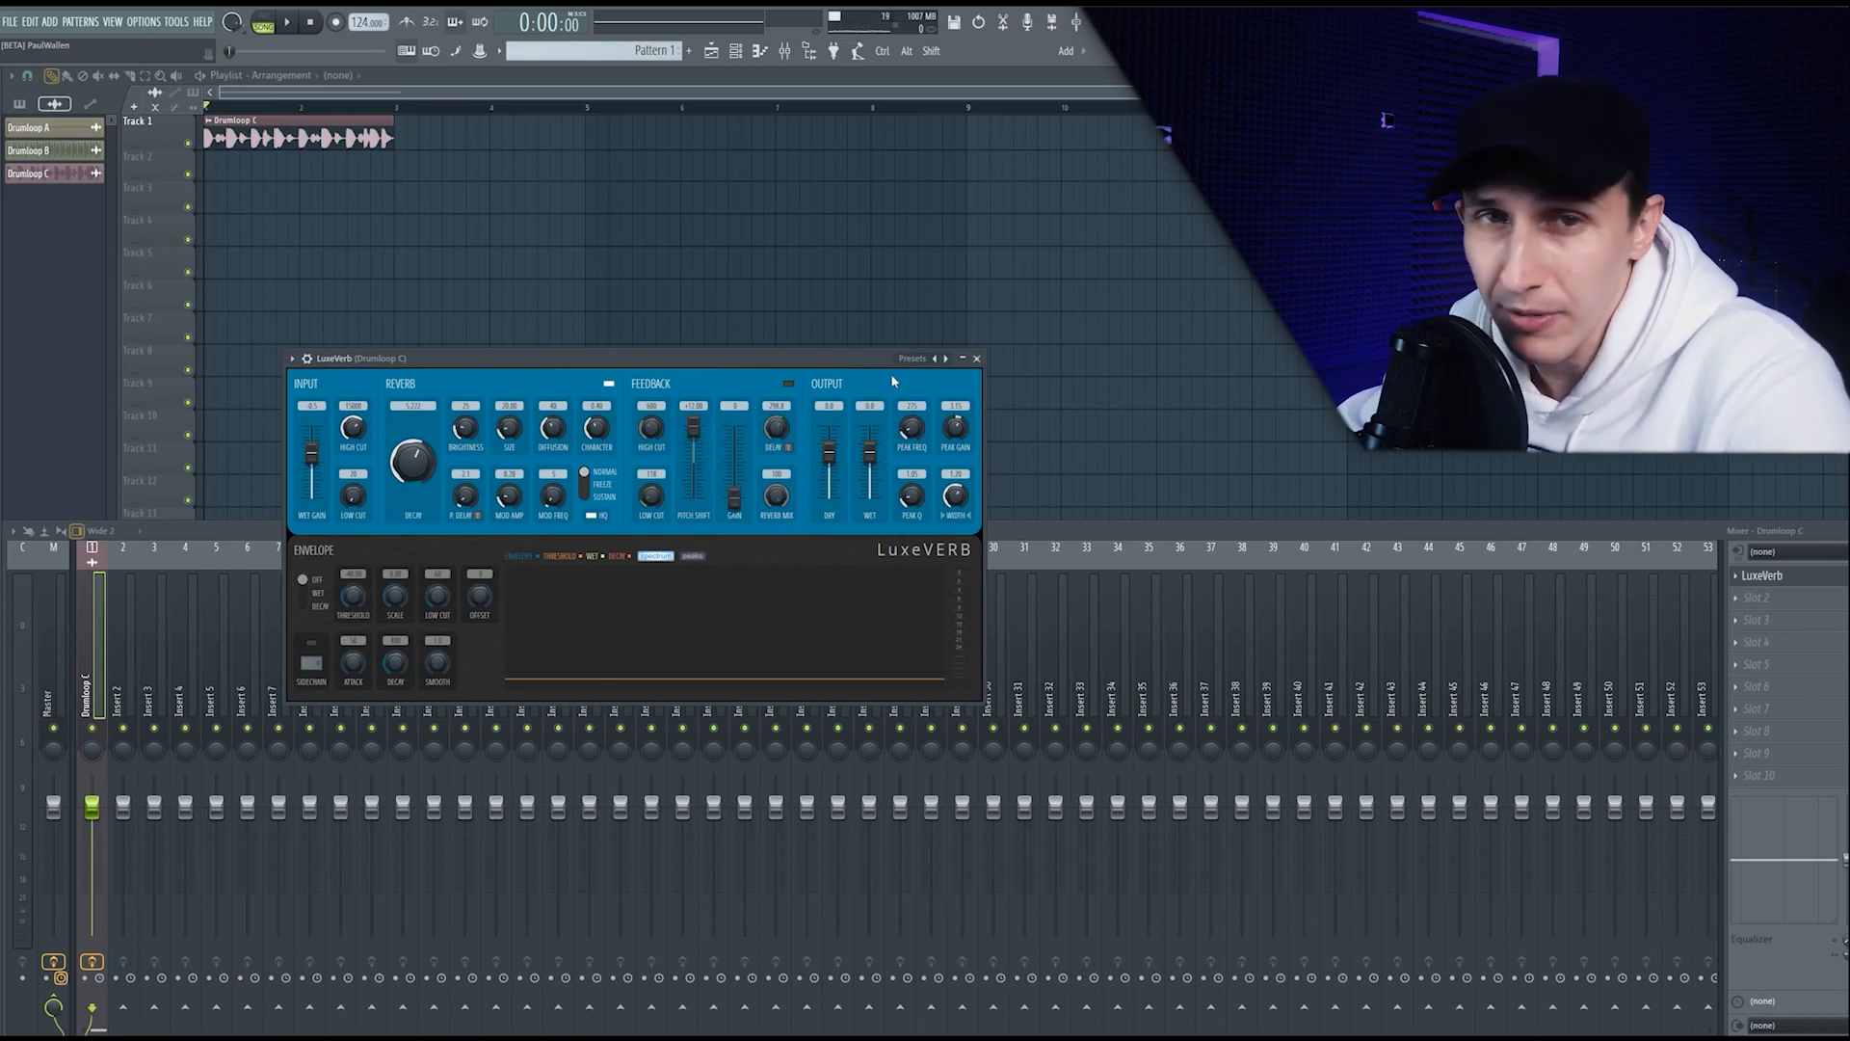
key(space)
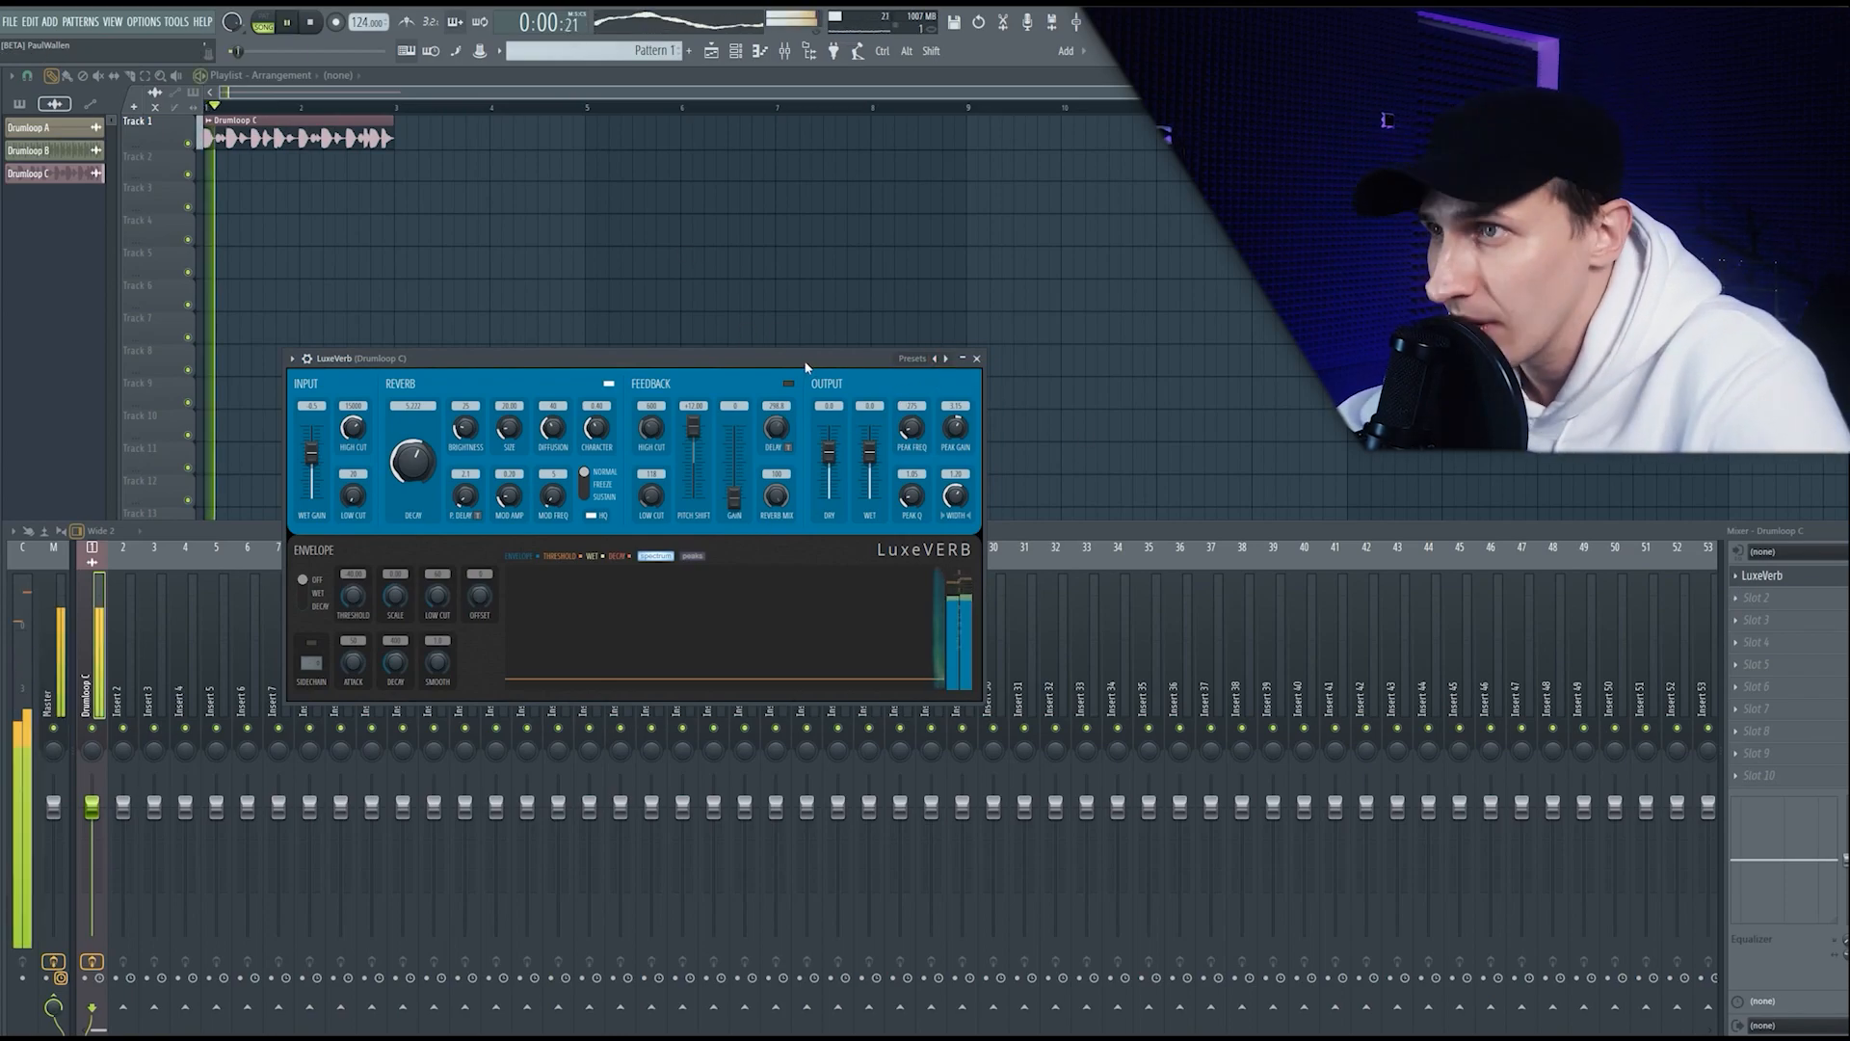
key(space)
Step: Audition LuxeVerb's Damped Drum Room and Swirly Breakdown presets on Drumloop C during playback
click(913, 358)
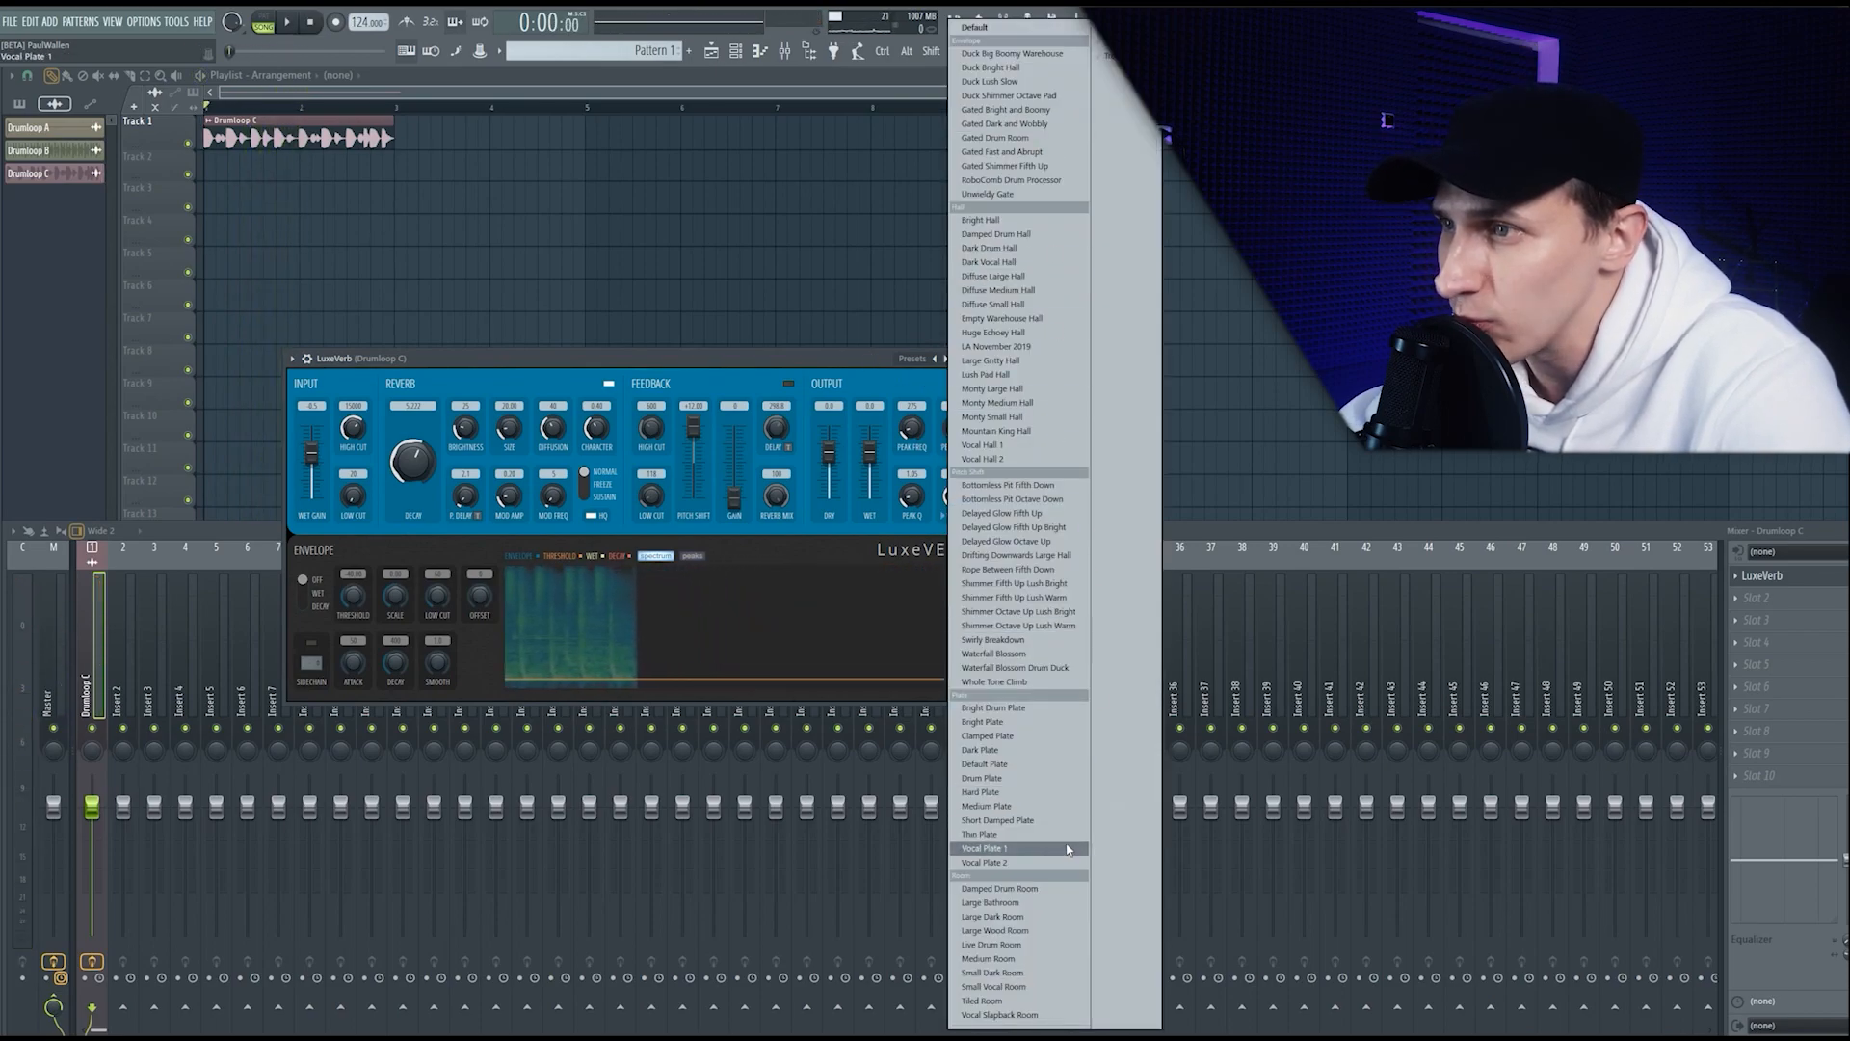
click(1060, 889)
key(space)
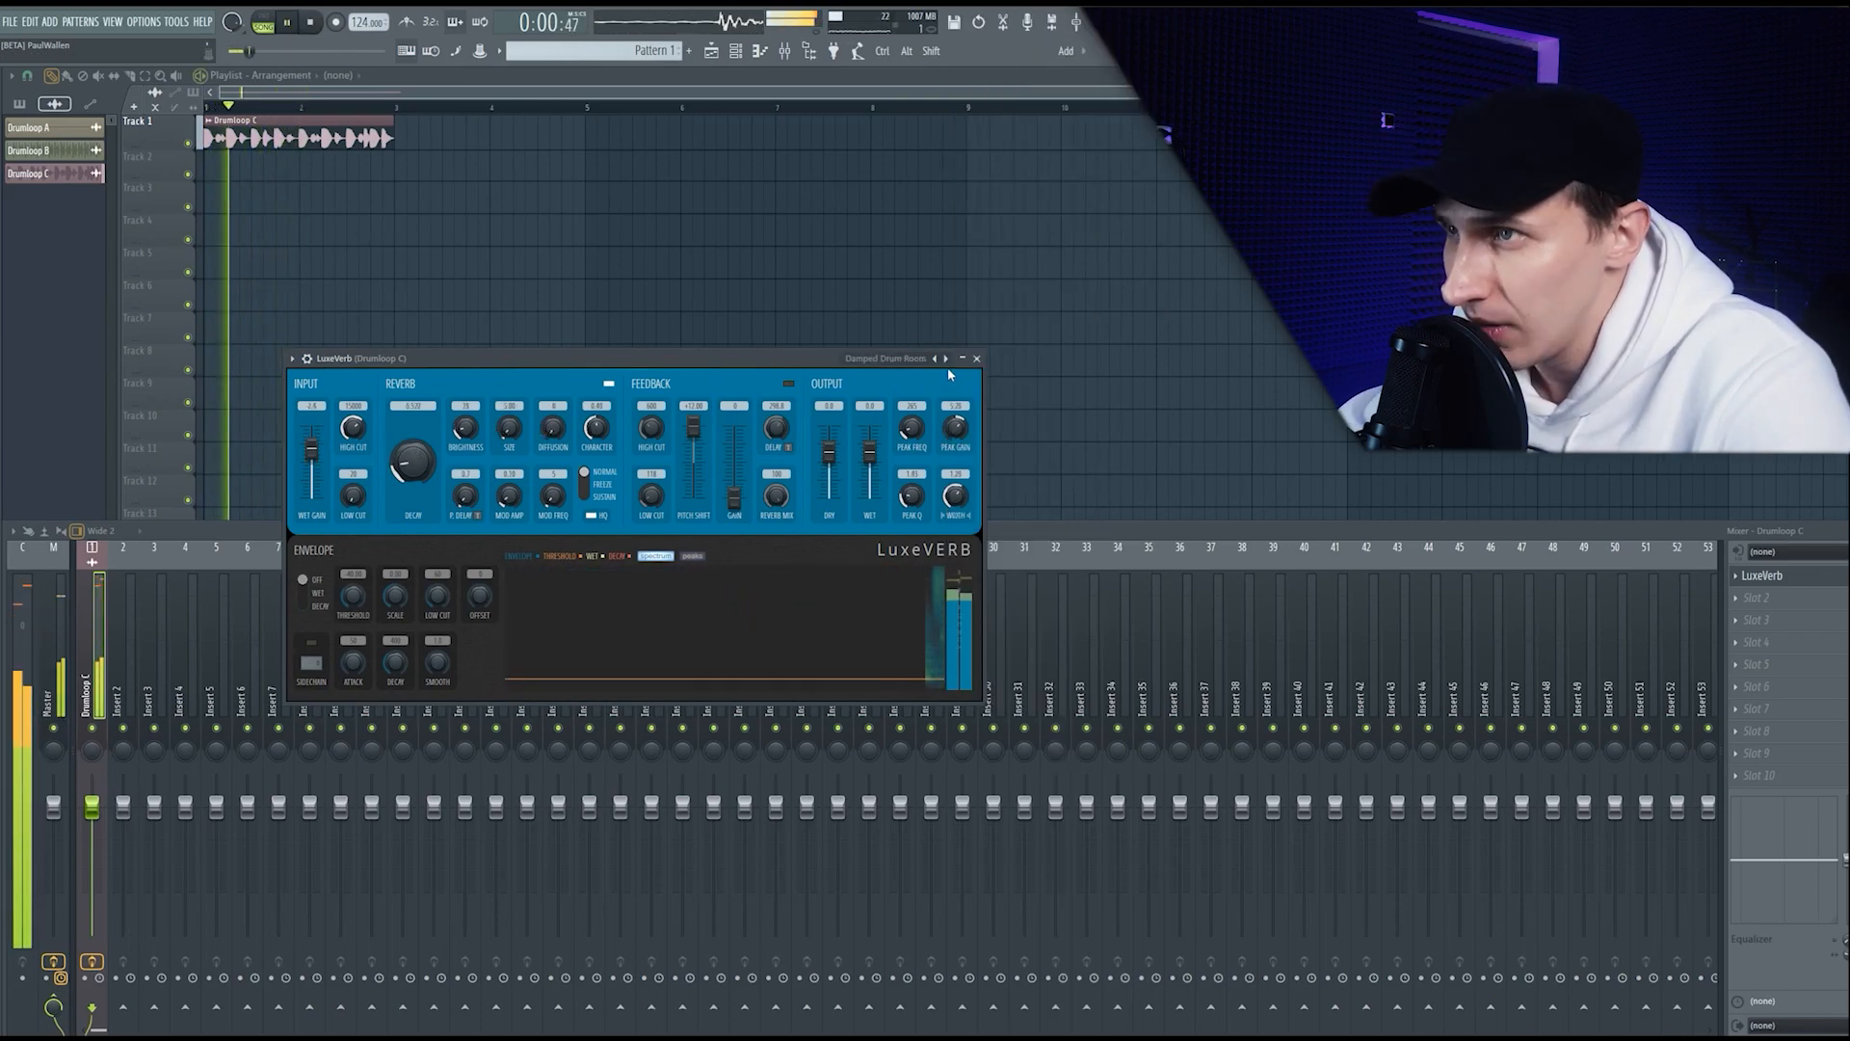
right_click(947, 358)
click(992, 639)
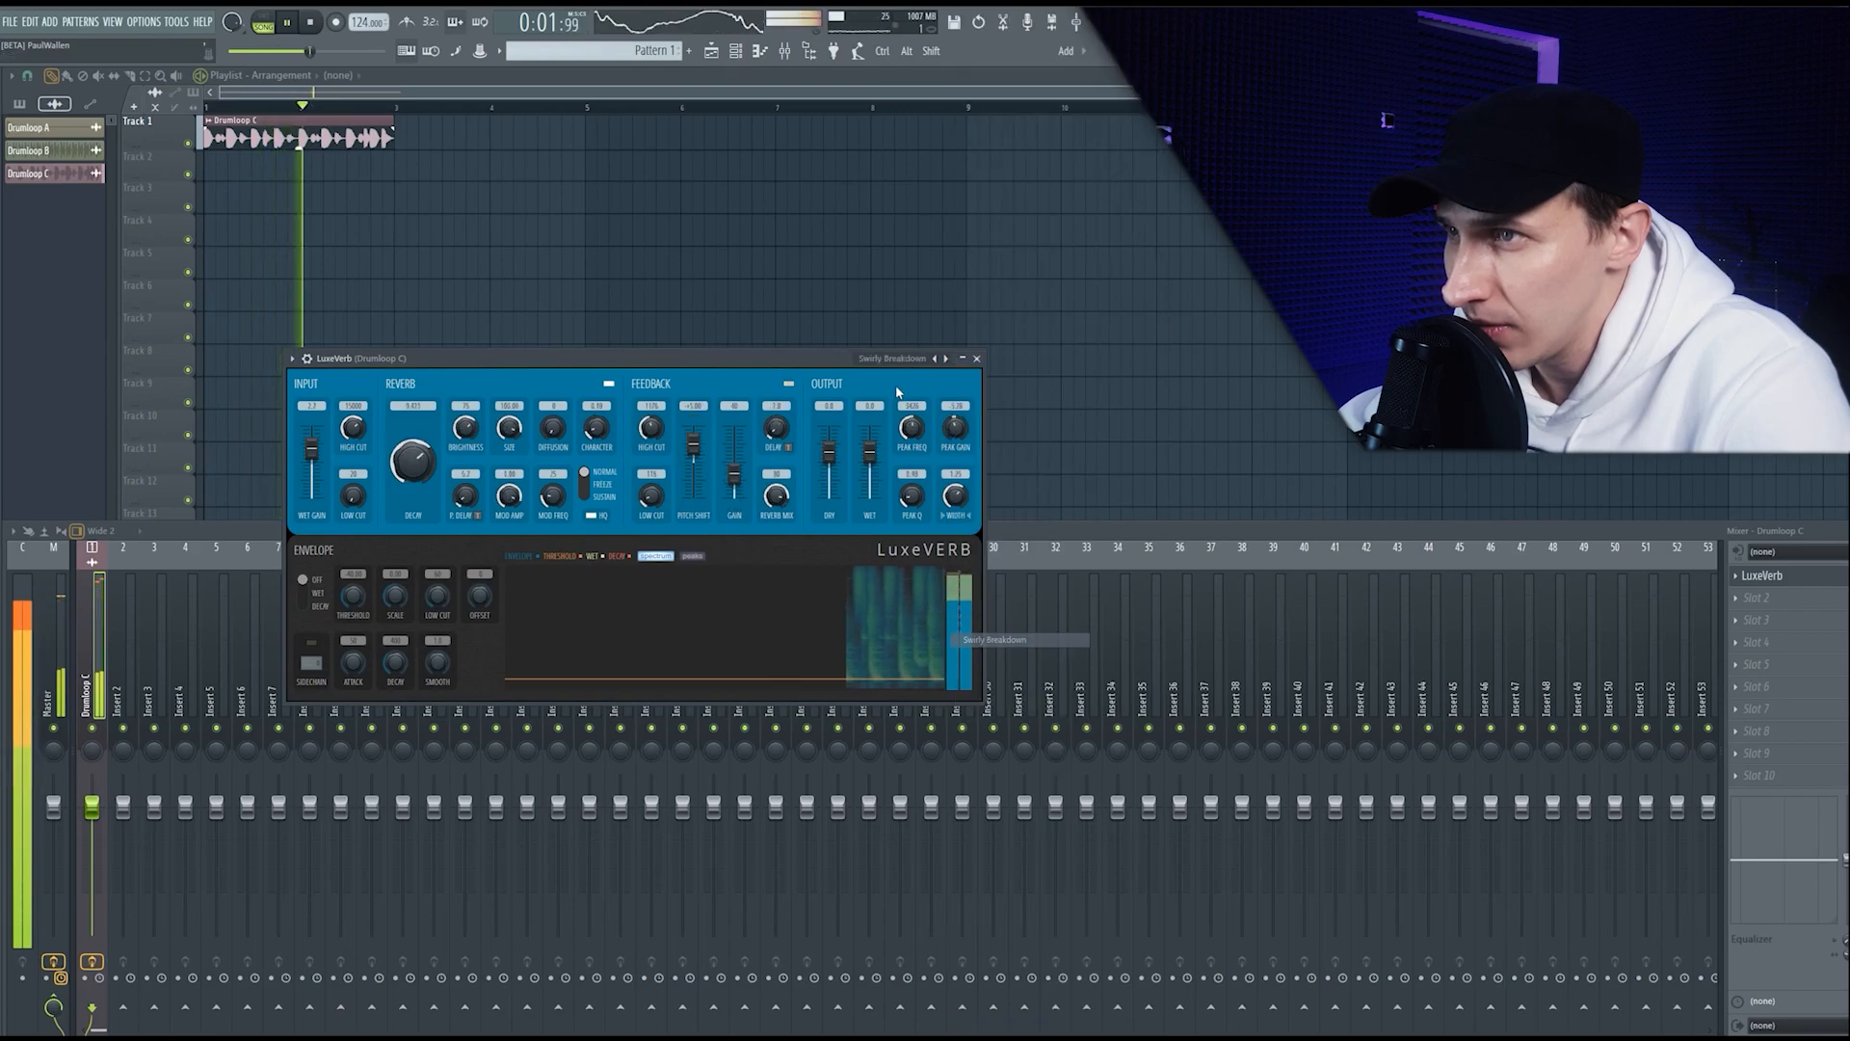
right_click(948, 359)
click(990, 360)
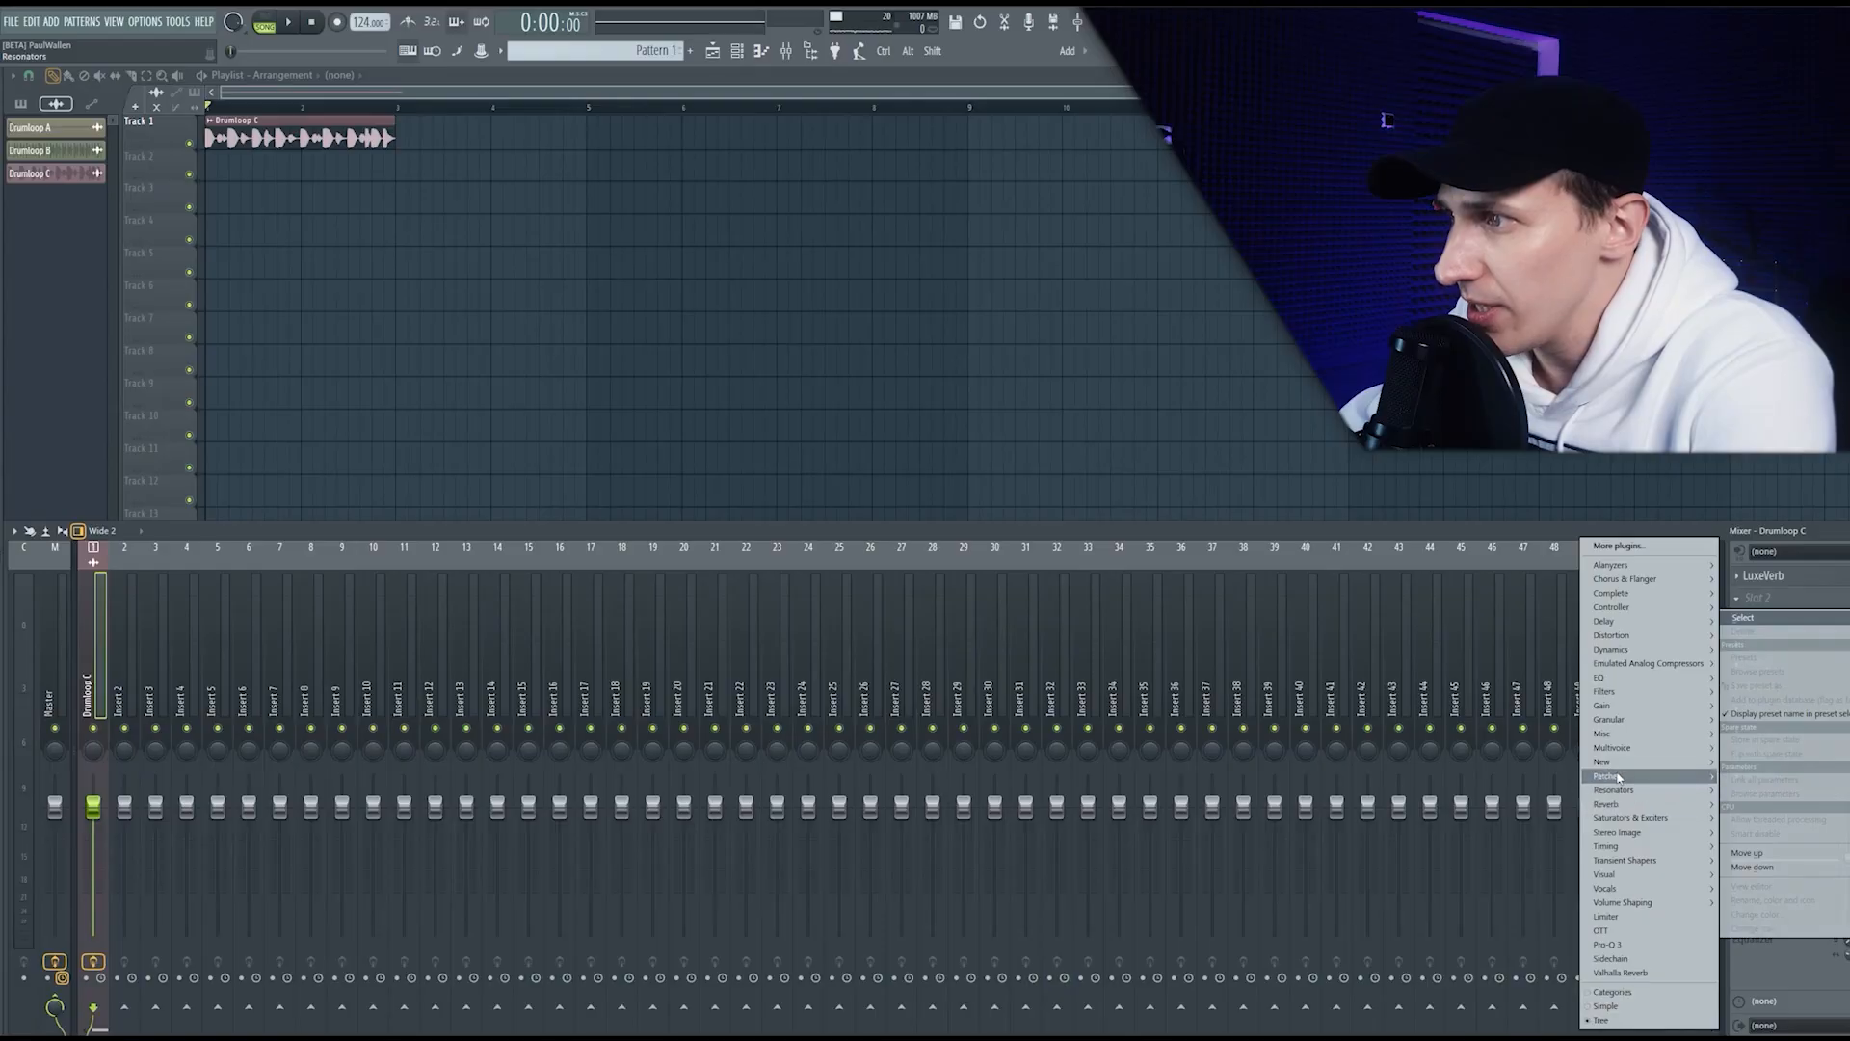
Step: Add Multiband Delay to slot 2 of the Drumloop C mixer track and enlarge its window
mouse_move(1615, 749)
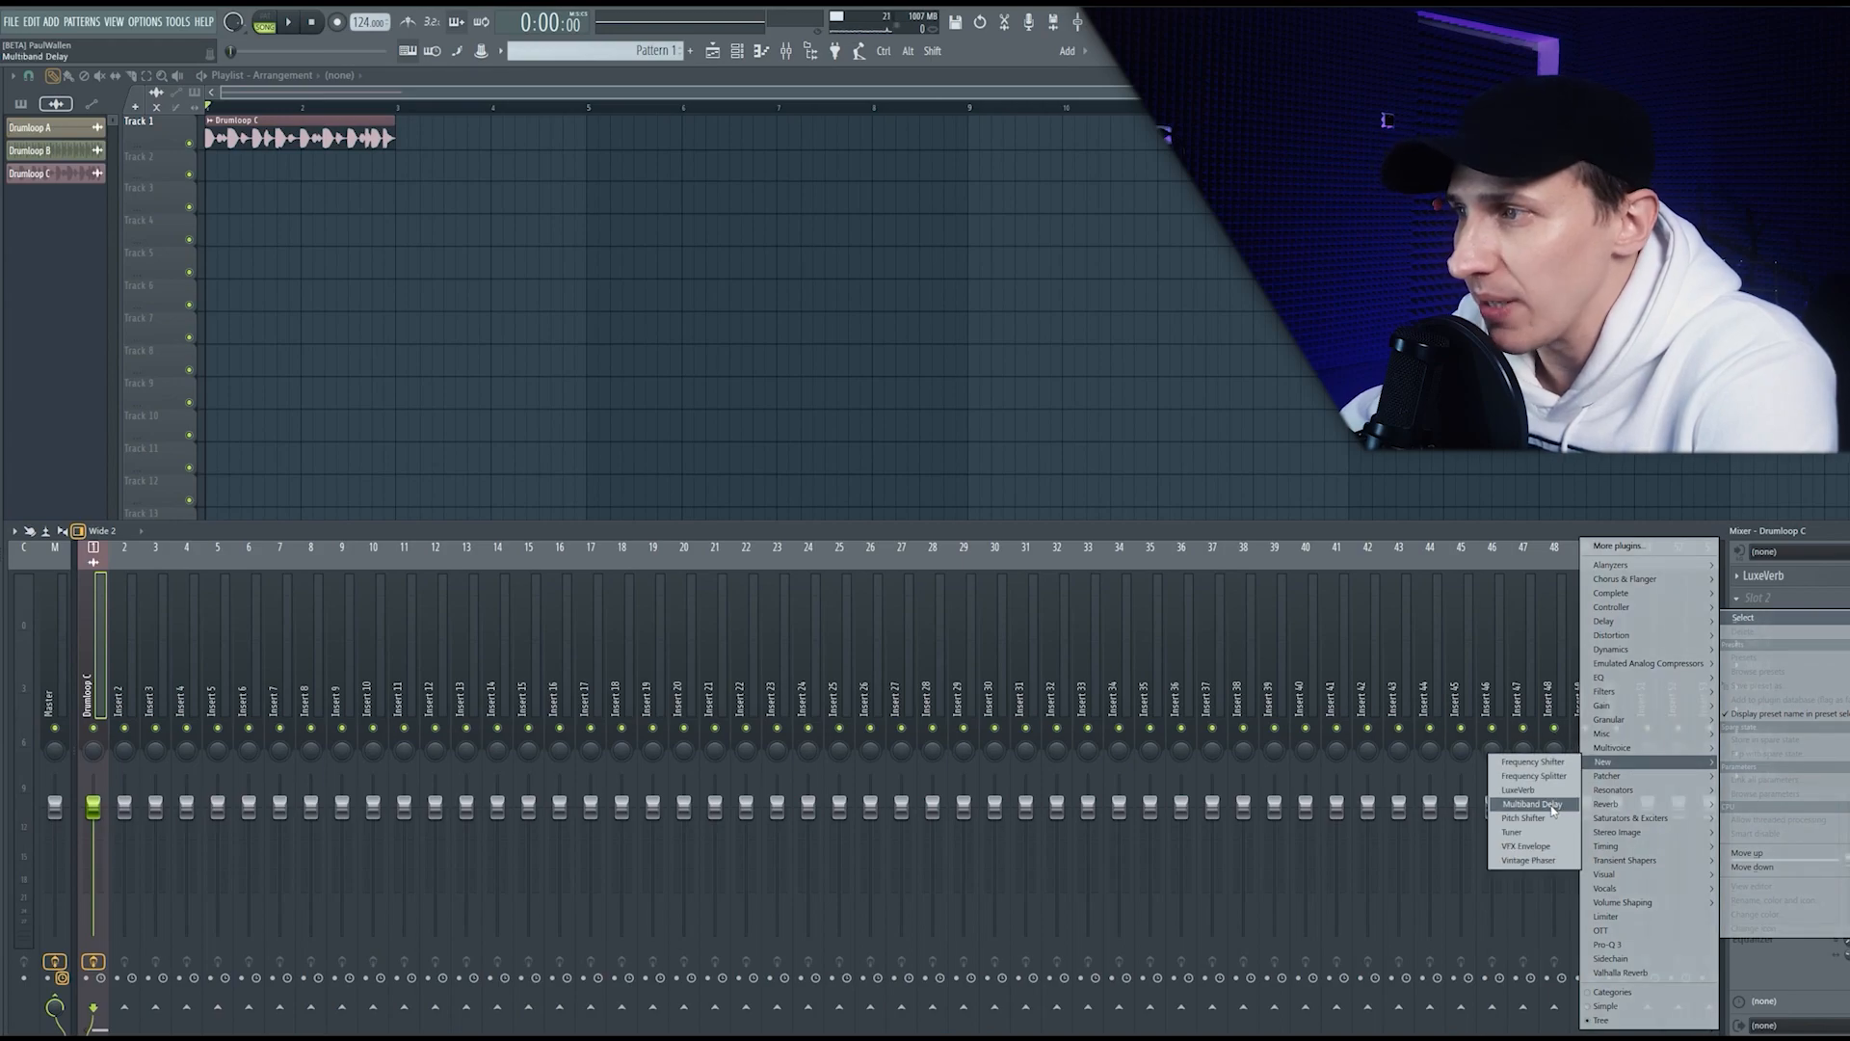
click(1531, 804)
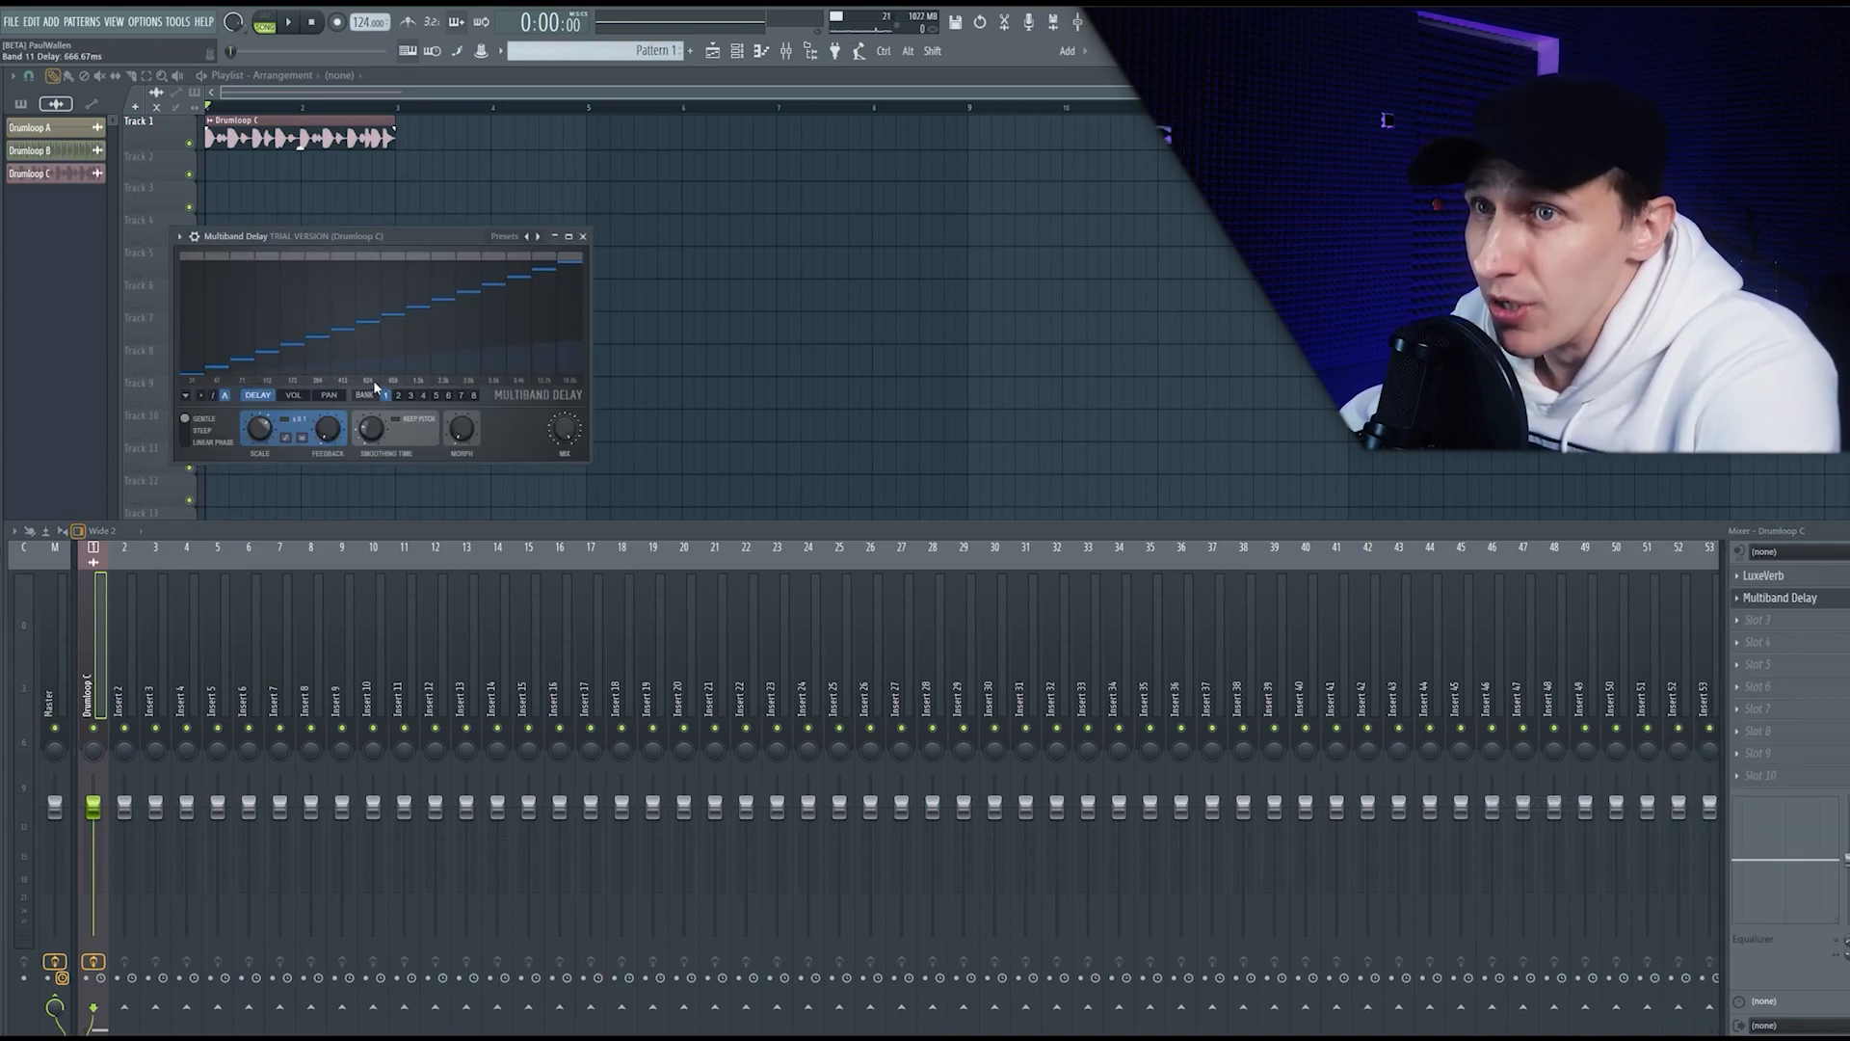
drag(265, 241, 215, 266)
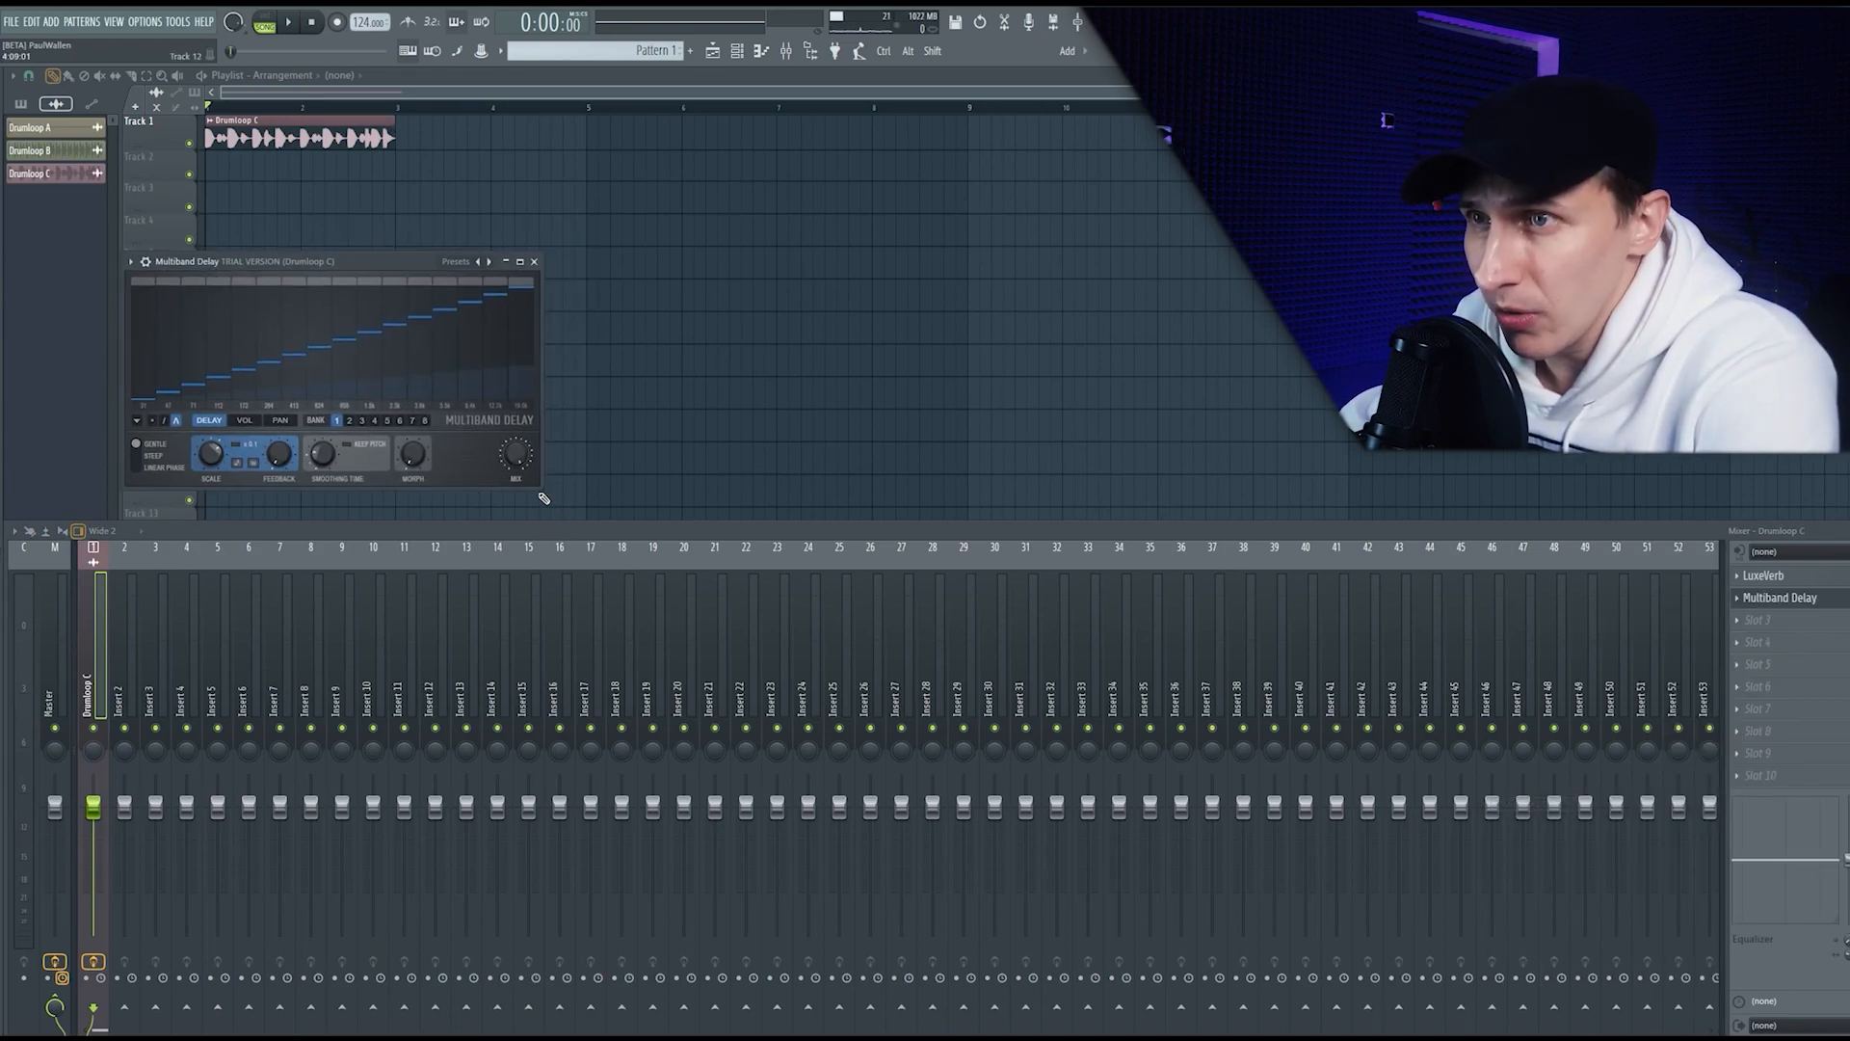
drag(540, 490, 855, 639)
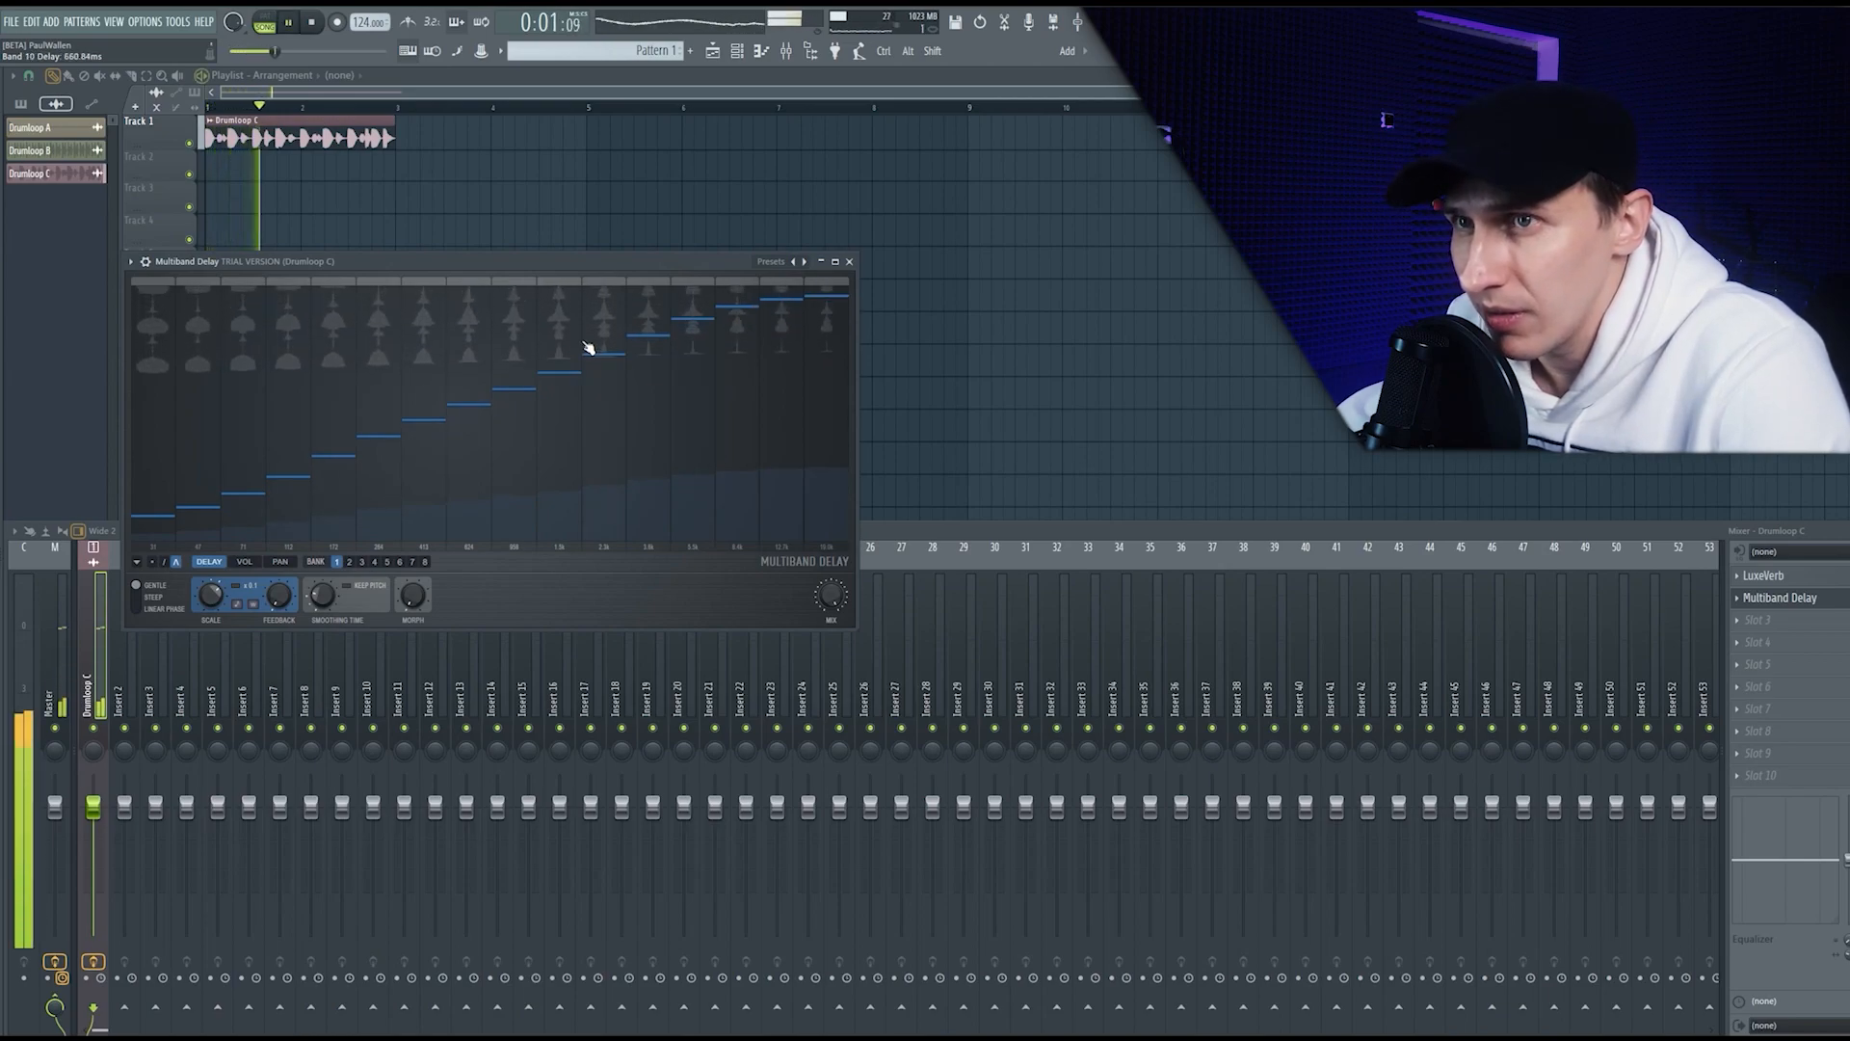
Step: Redraw Multiband Delay's band delay times as a curve peaking in the lower-middle bands, and stop playback
mouse_move(829, 498)
mouse_down()
mouse_move(605, 479)
mouse_move(219, 339)
mouse_move(330, 405)
mouse_move(244, 467)
mouse_move(247, 543)
mouse_move(692, 497)
mouse_move(378, 572)
mouse_move(250, 576)
mouse_up()
key(space)
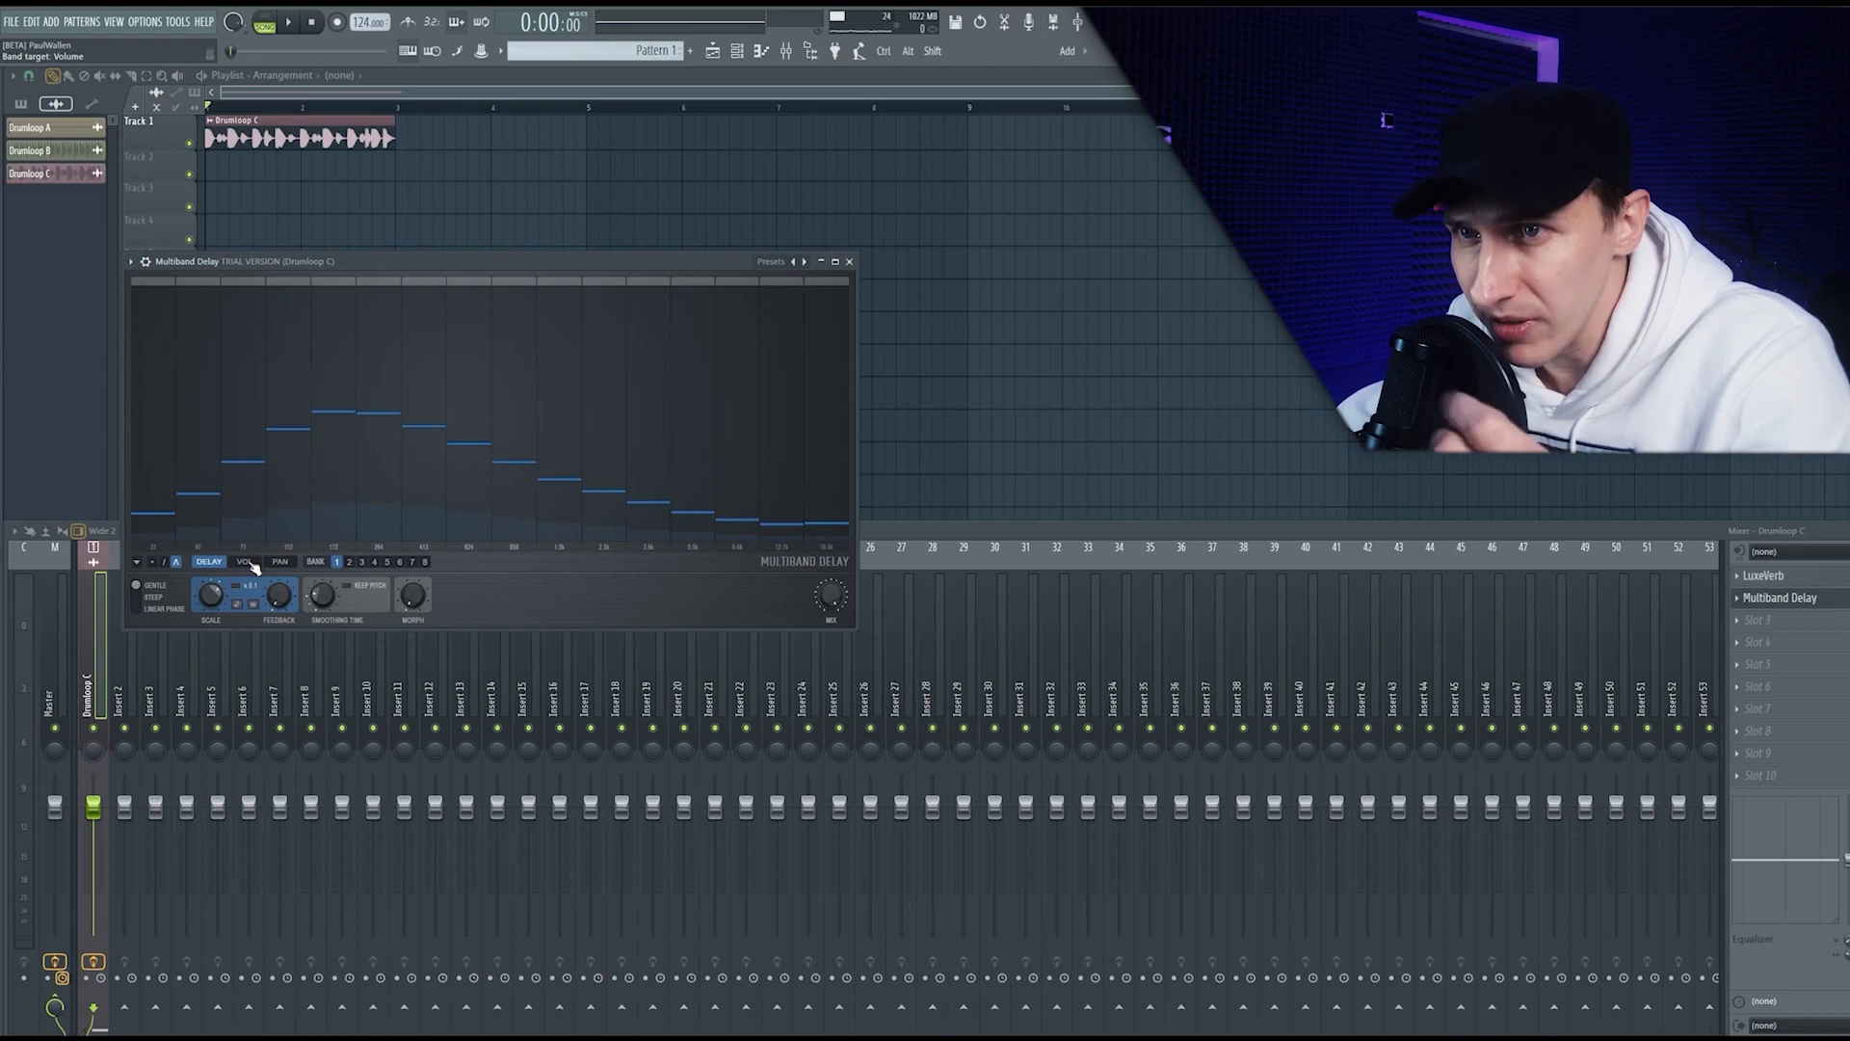
Step: Redraw Multiband Delay's band volumes to fall from the lowest to the highest band, and show the band panning
click(247, 562)
mouse_move(154, 470)
mouse_down()
mouse_move(668, 312)
mouse_move(844, 307)
mouse_up()
mouse_move(807, 518)
mouse_down()
mouse_move(537, 446)
mouse_move(154, 297)
mouse_up()
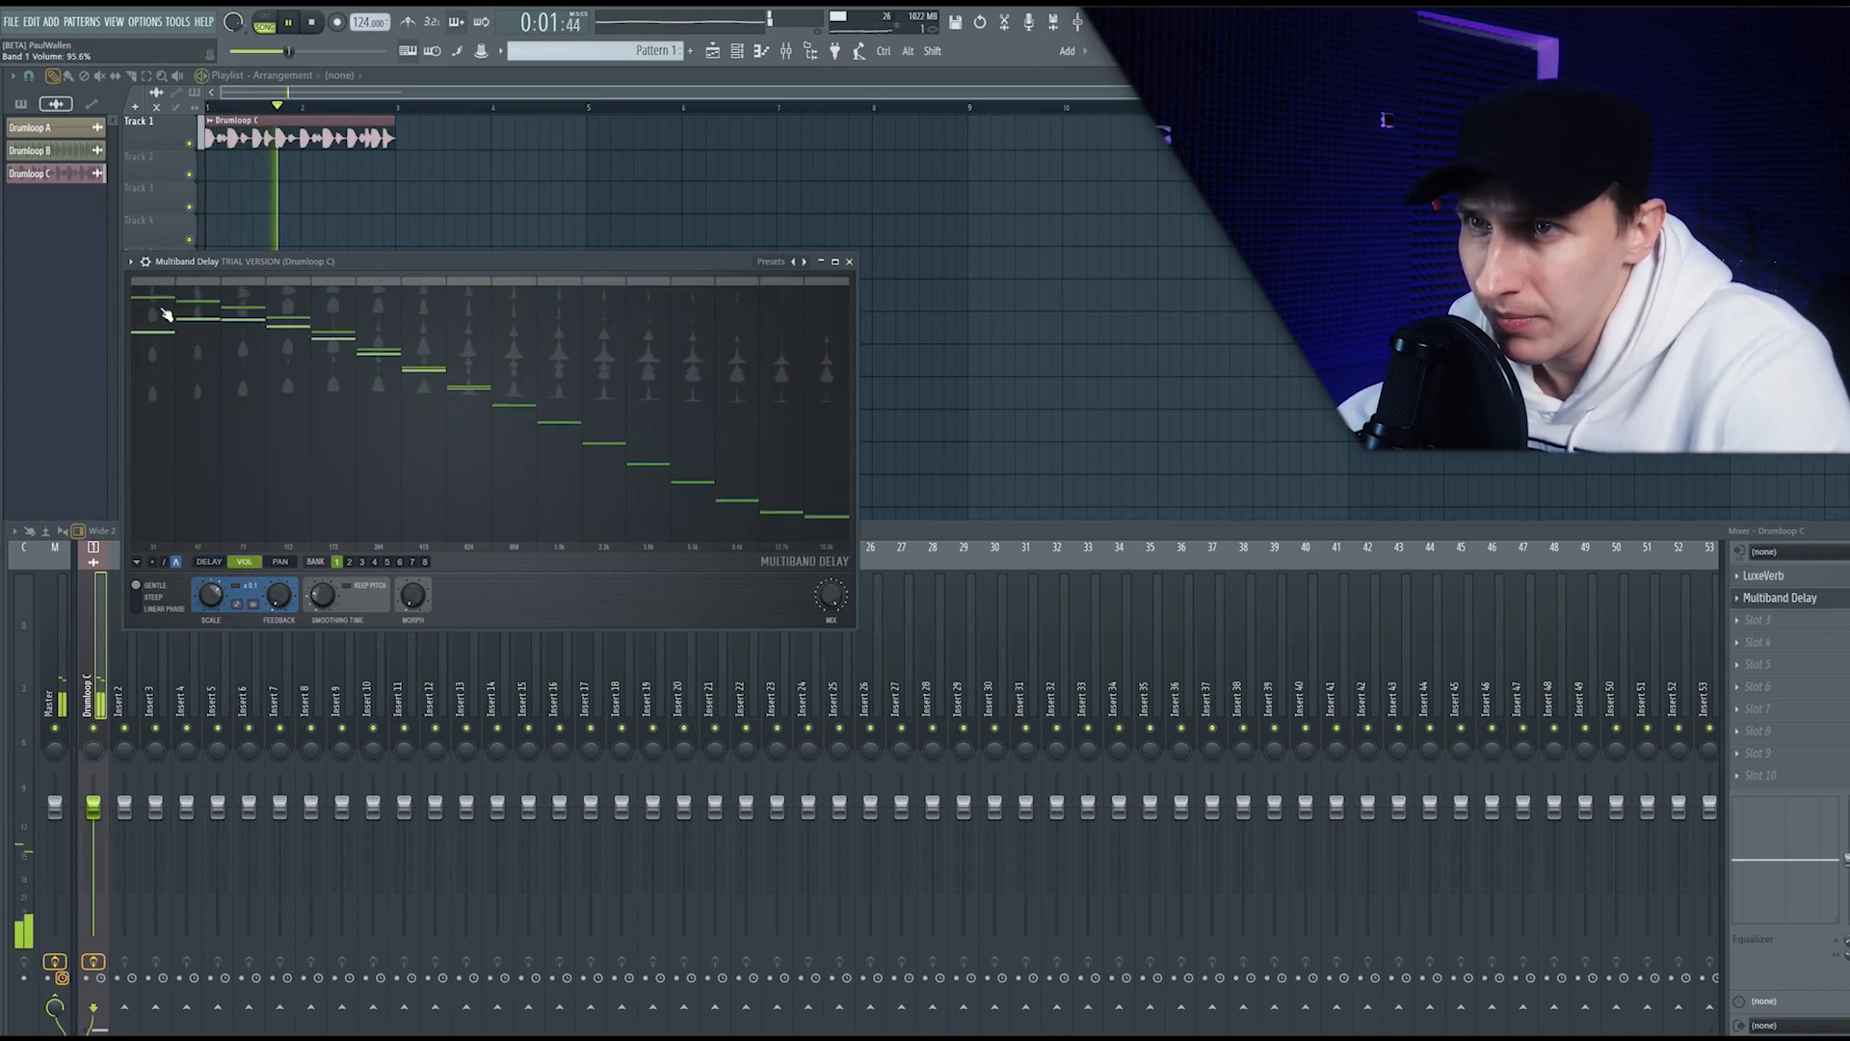
click(282, 564)
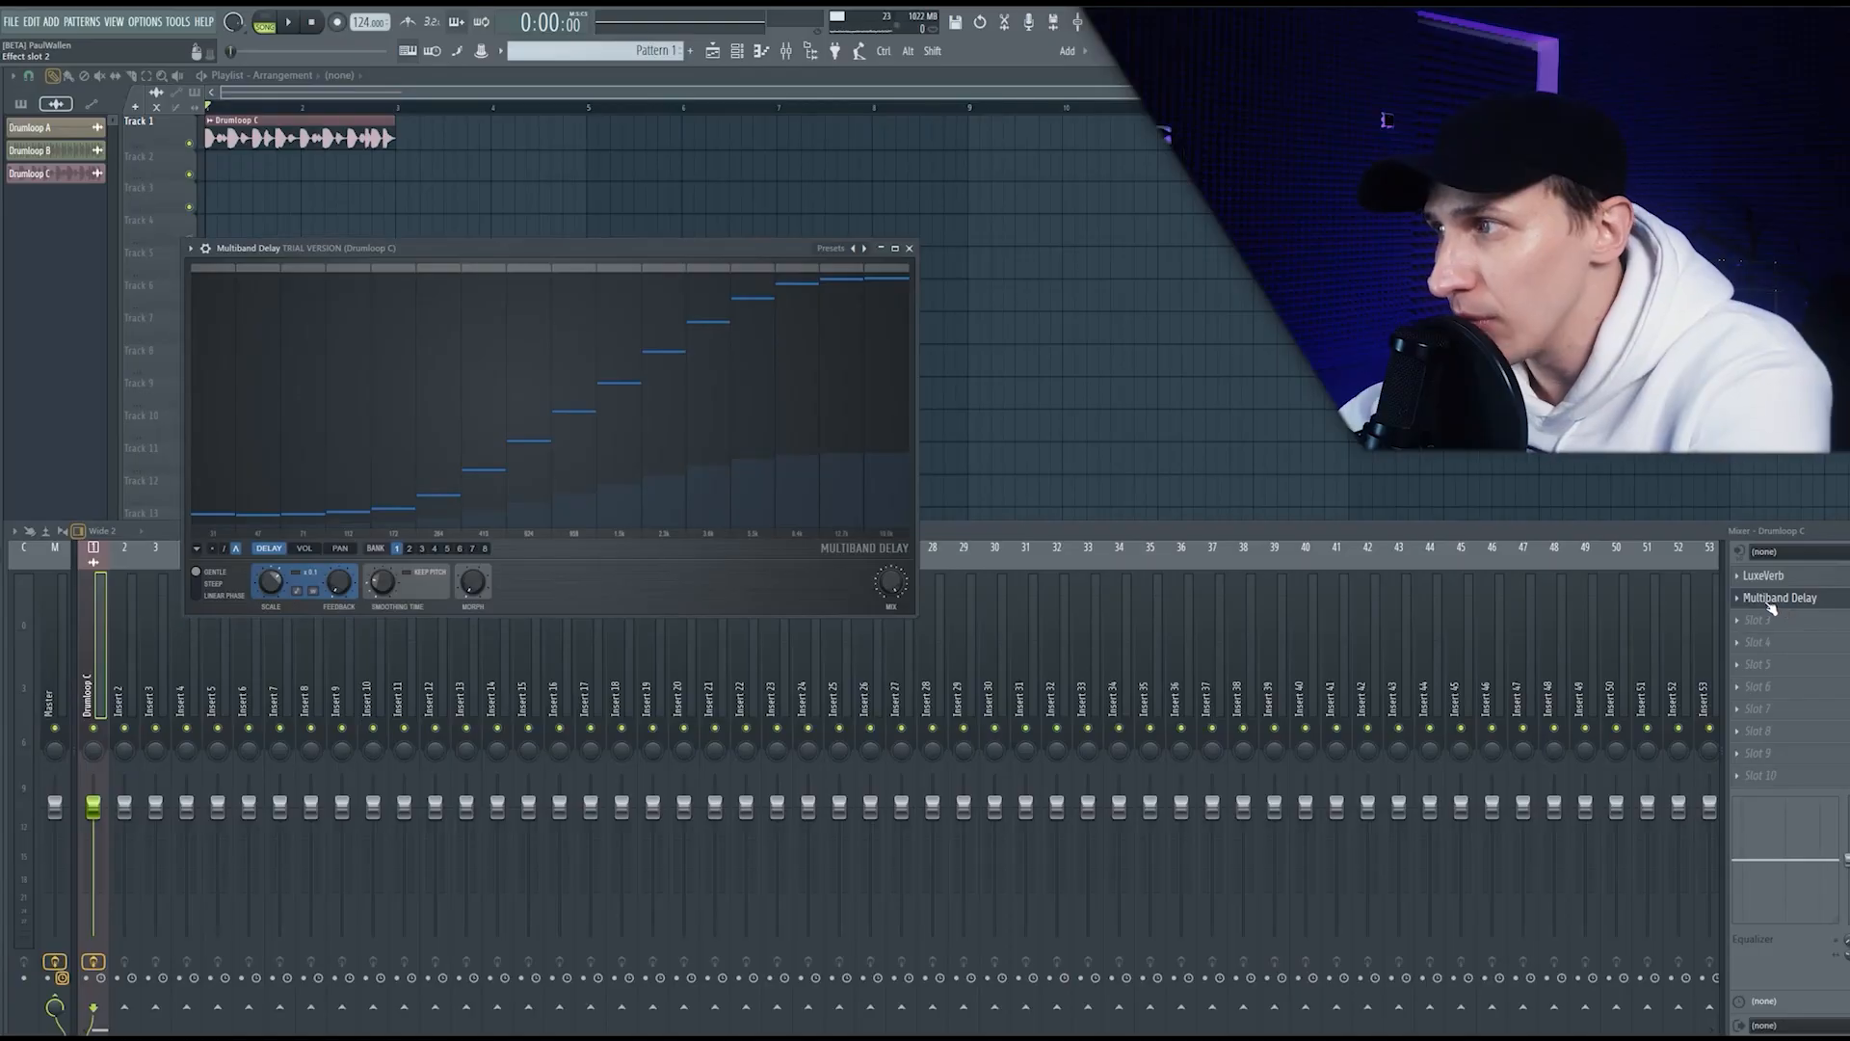
Step: Add Vintage Phaser to slot 3 of the Drumloop C mixer track and play the loop briefly through it
click(1755, 620)
mouse_move(1638, 762)
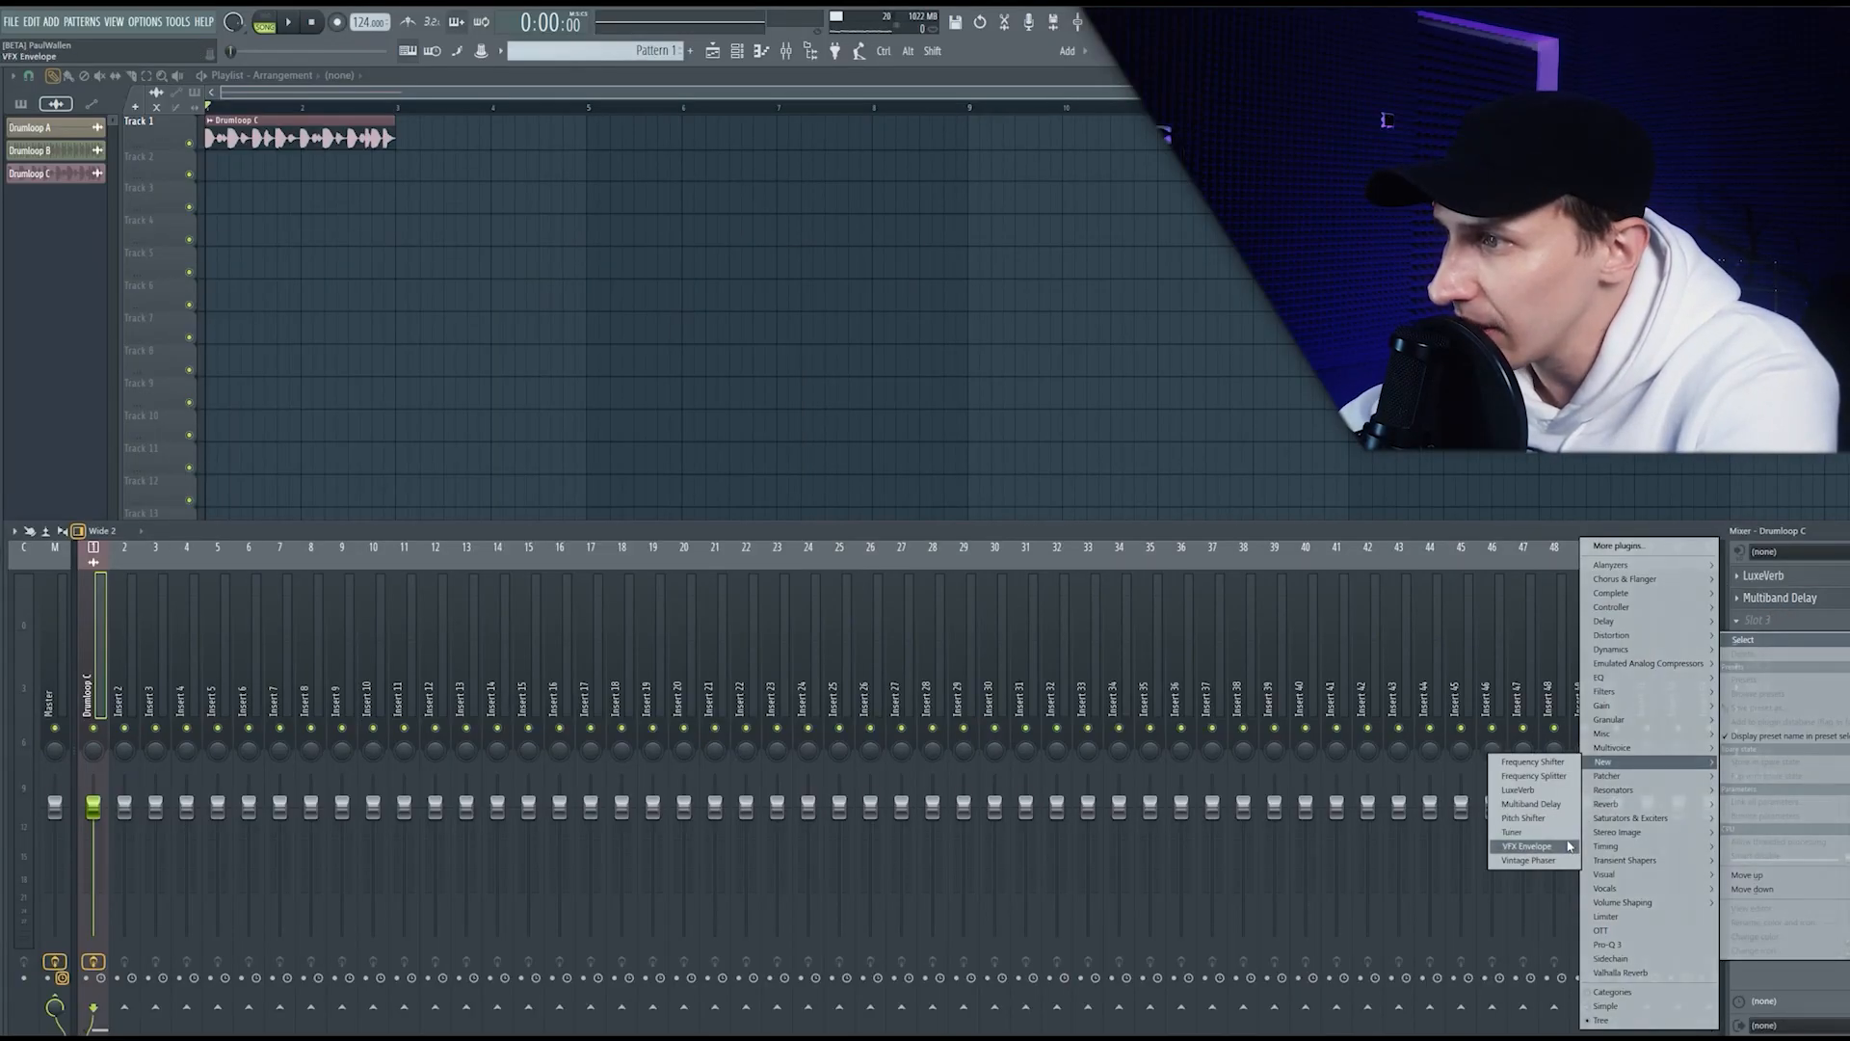
click(1548, 860)
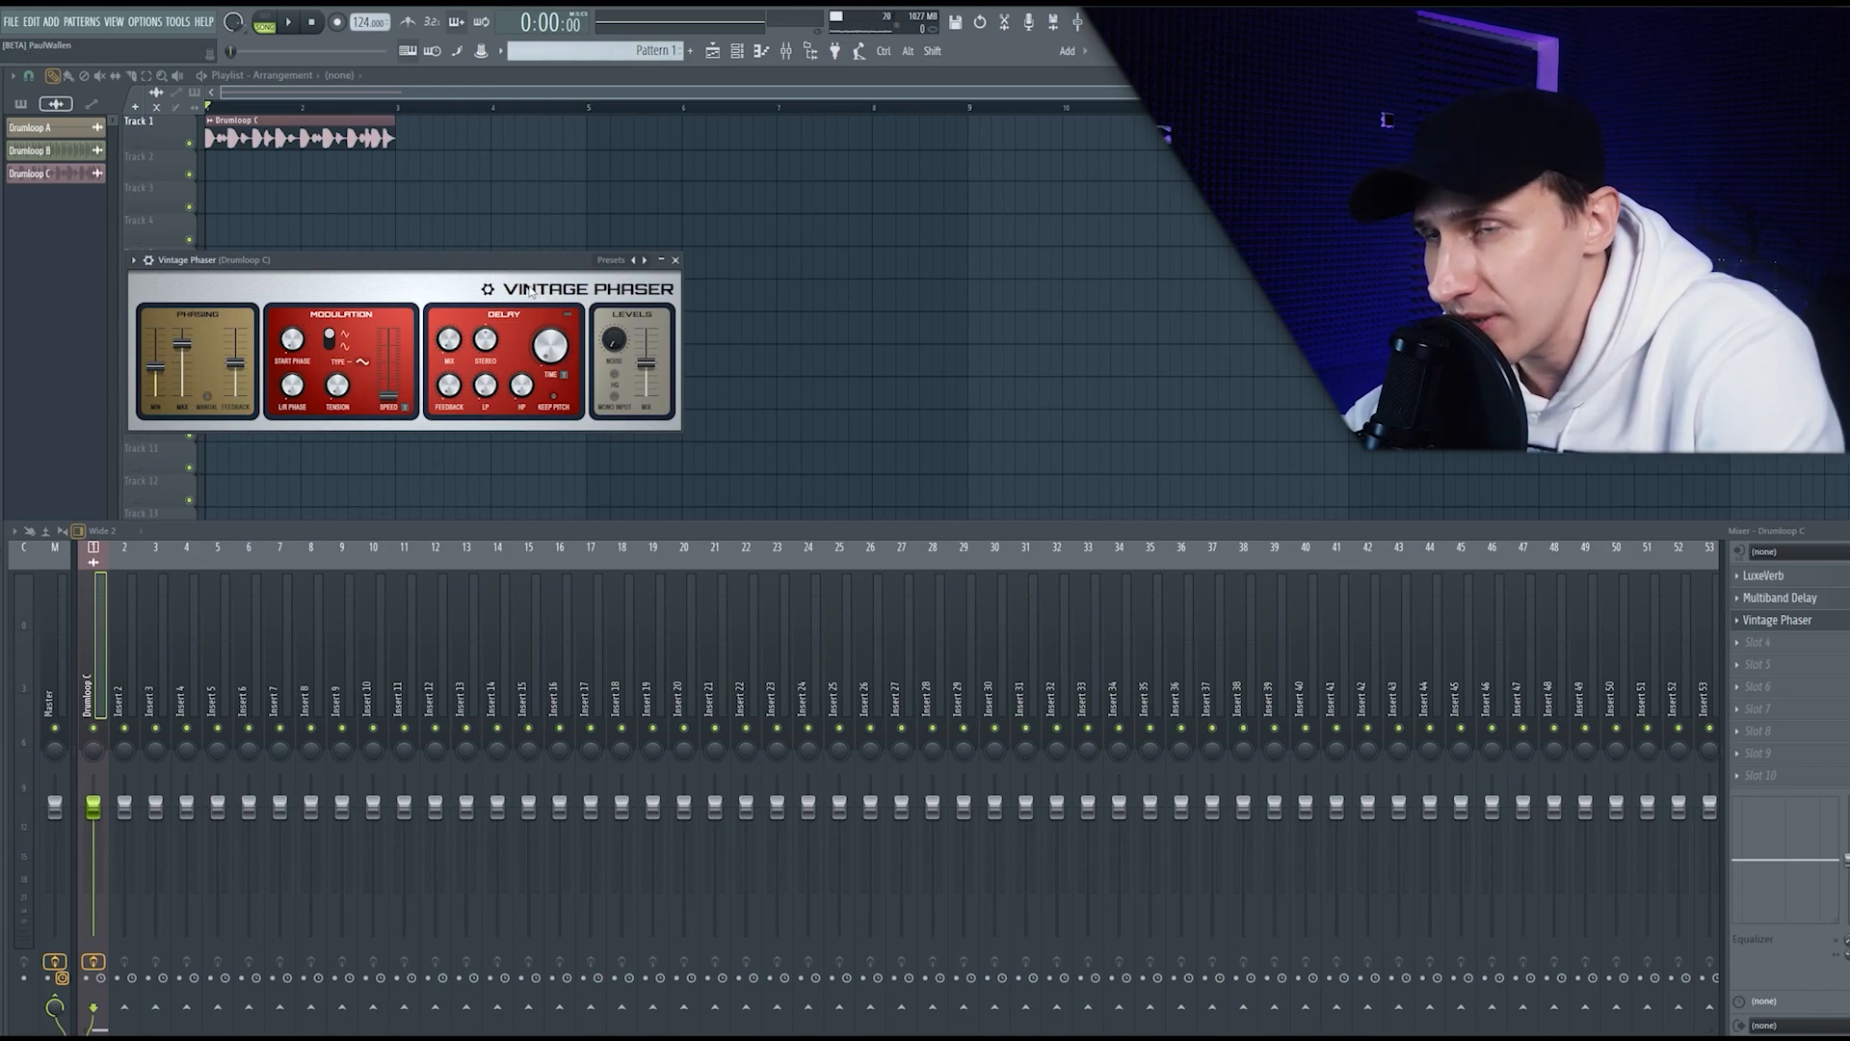
drag(457, 266, 563, 323)
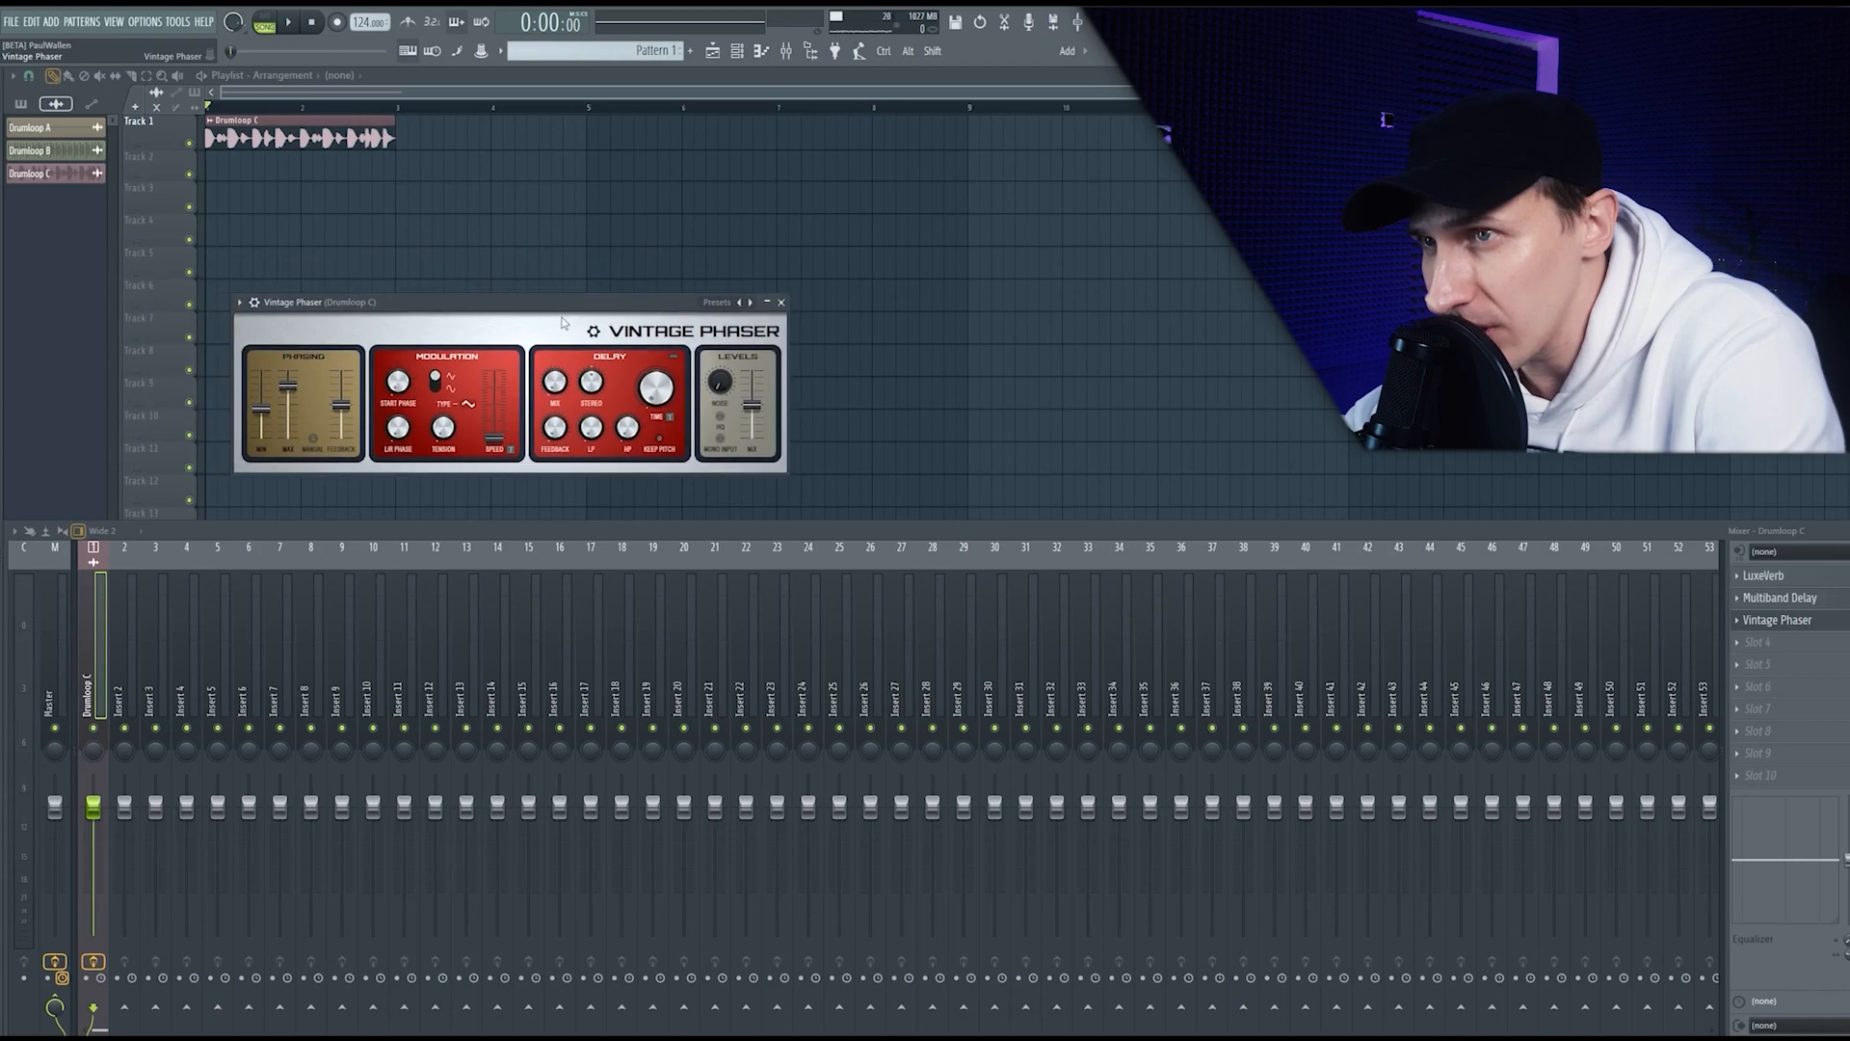
key(space)
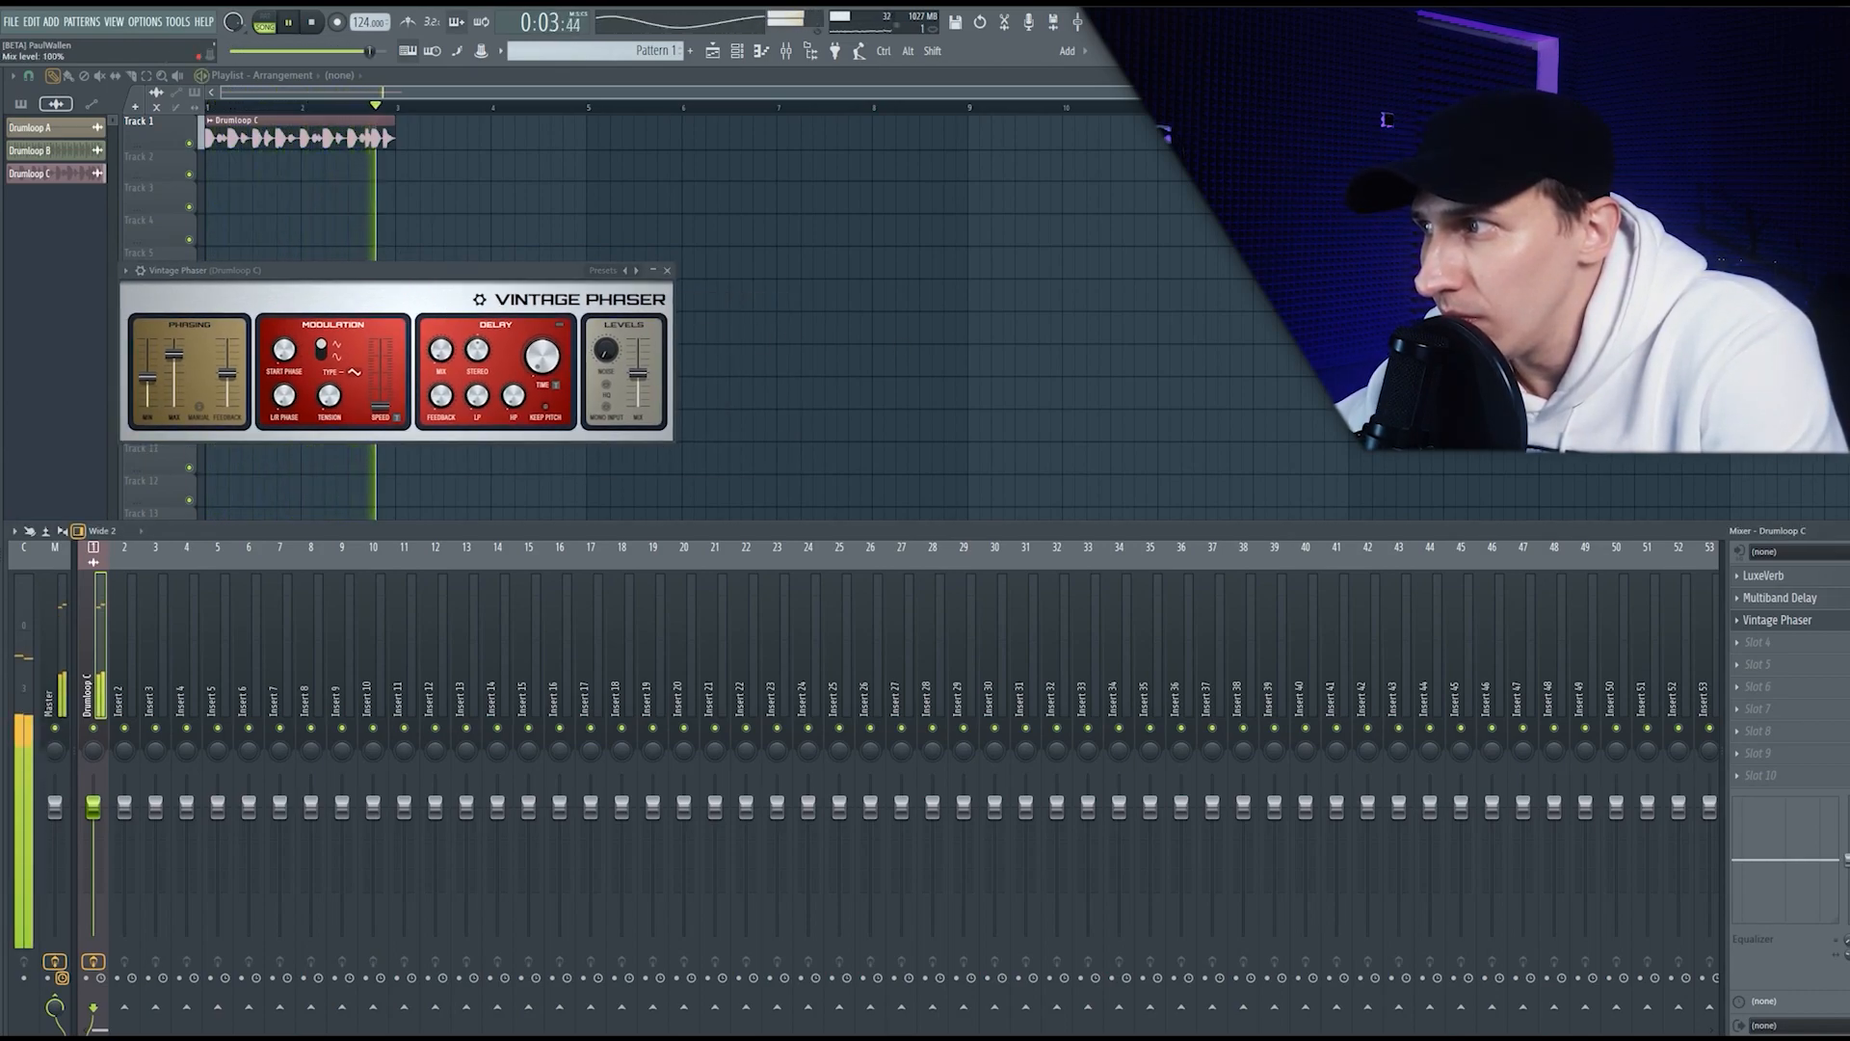
key(space)
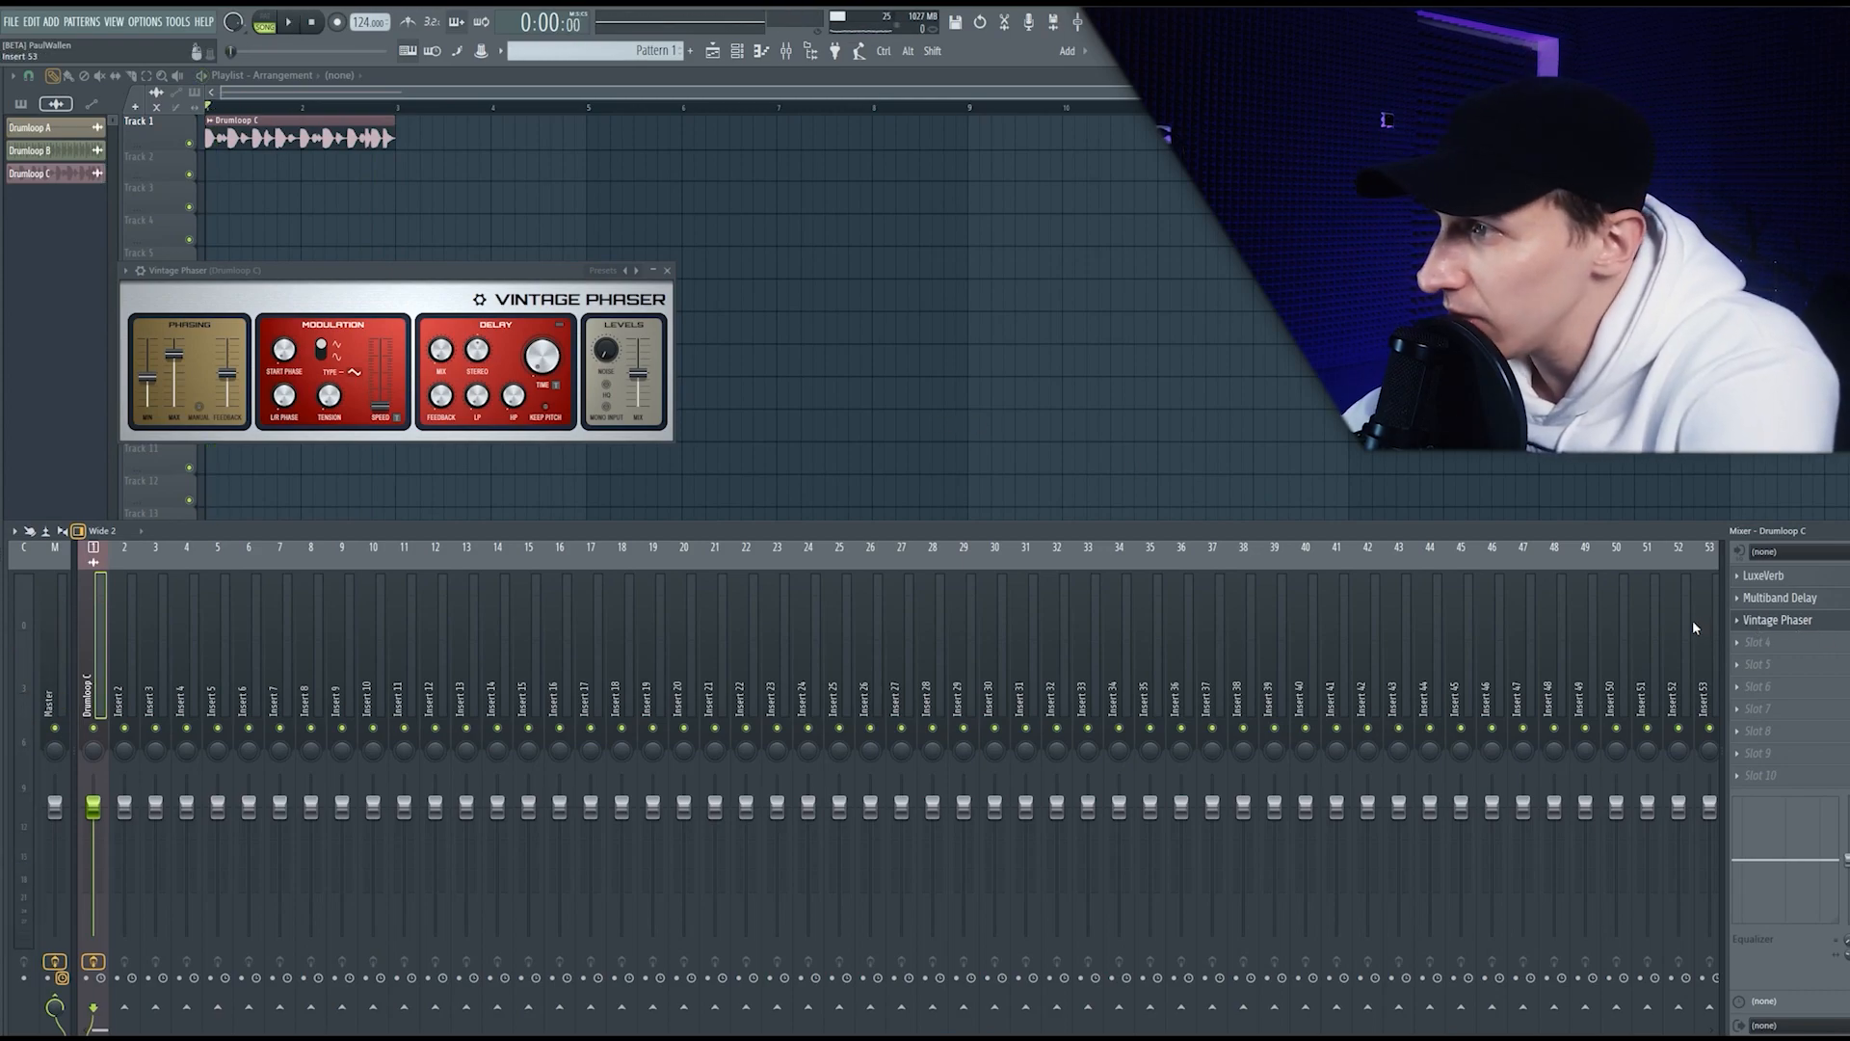